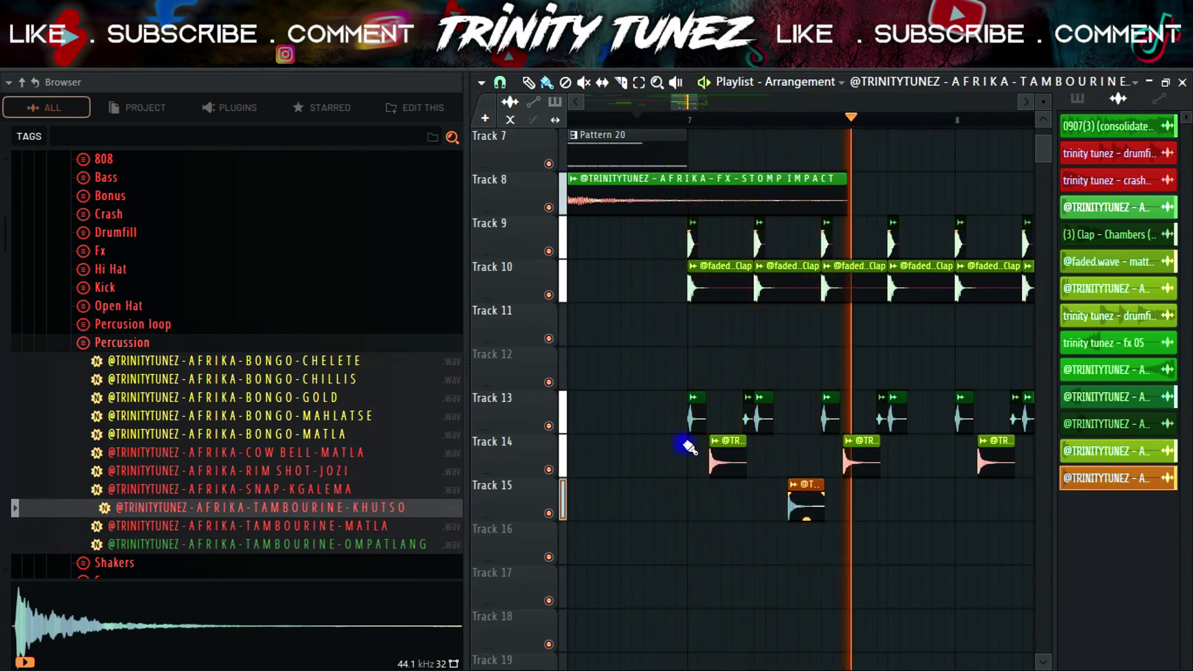
# - Check the TAMBOURINE-KHUTSO clip's sampler settings and audition the COW BELL-MATLA and RIM SHOT-JOZI percussion samples
pyautogui.doubleClick(801, 501)
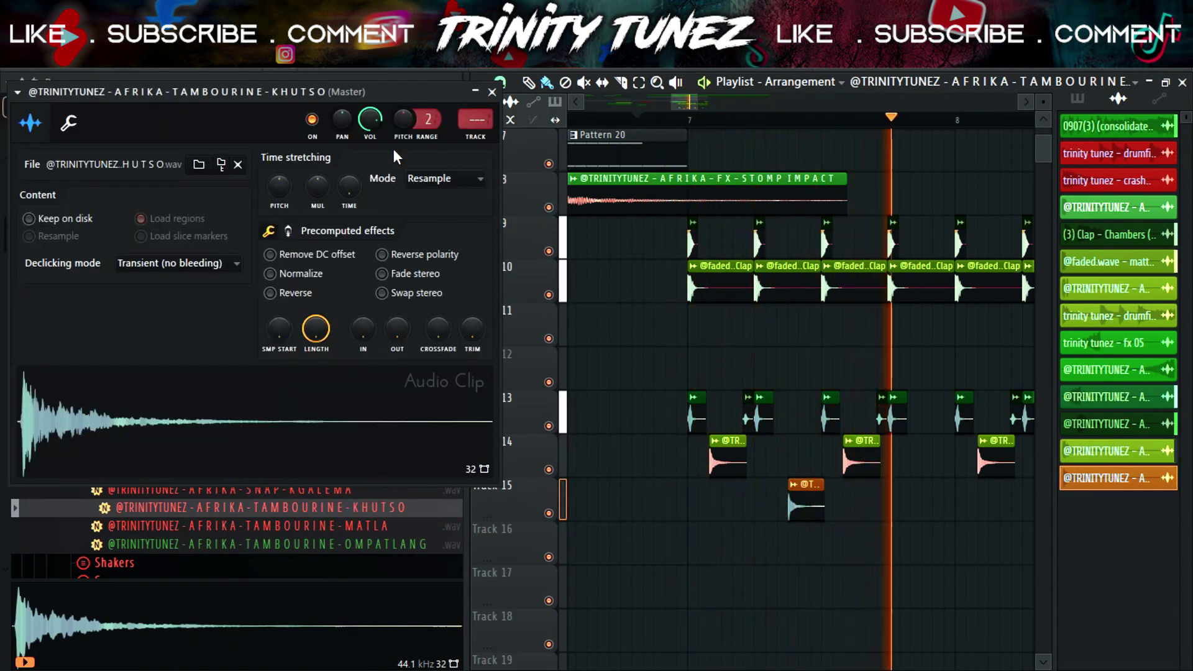
pyautogui.click(492, 92)
pyautogui.click(330, 452)
pyautogui.click(340, 471)
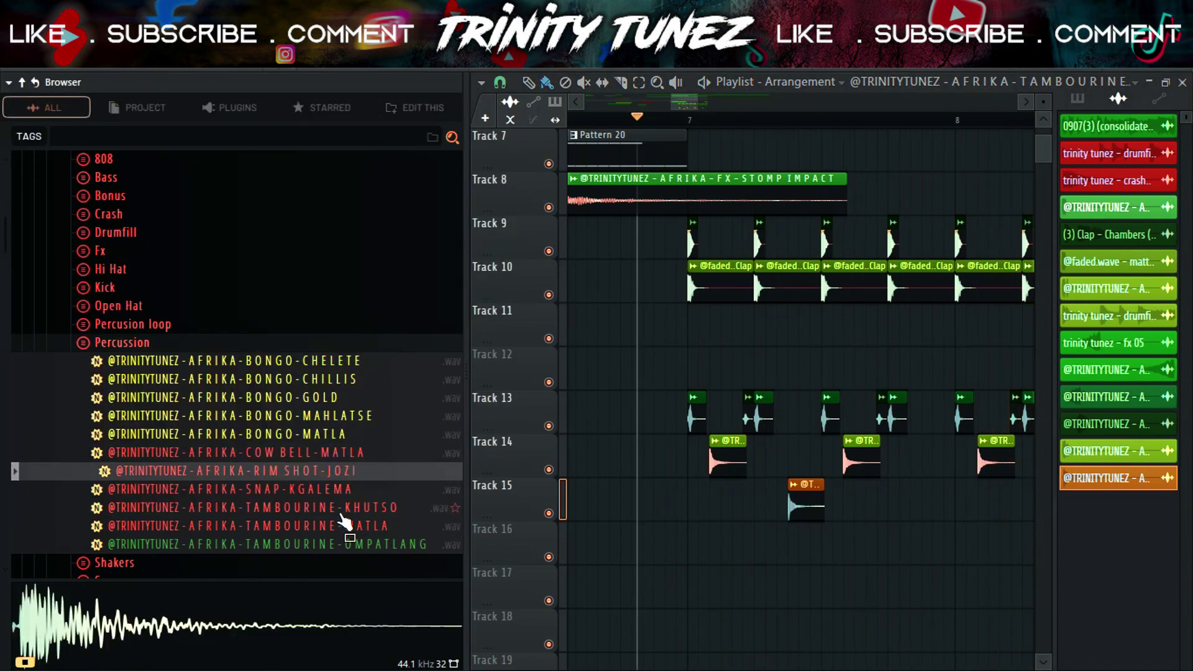
# - Place the COW BELL-MATLA sample on Tracks 15 and 16, starting both clips shortly before bar 8
pyautogui.click(330, 454)
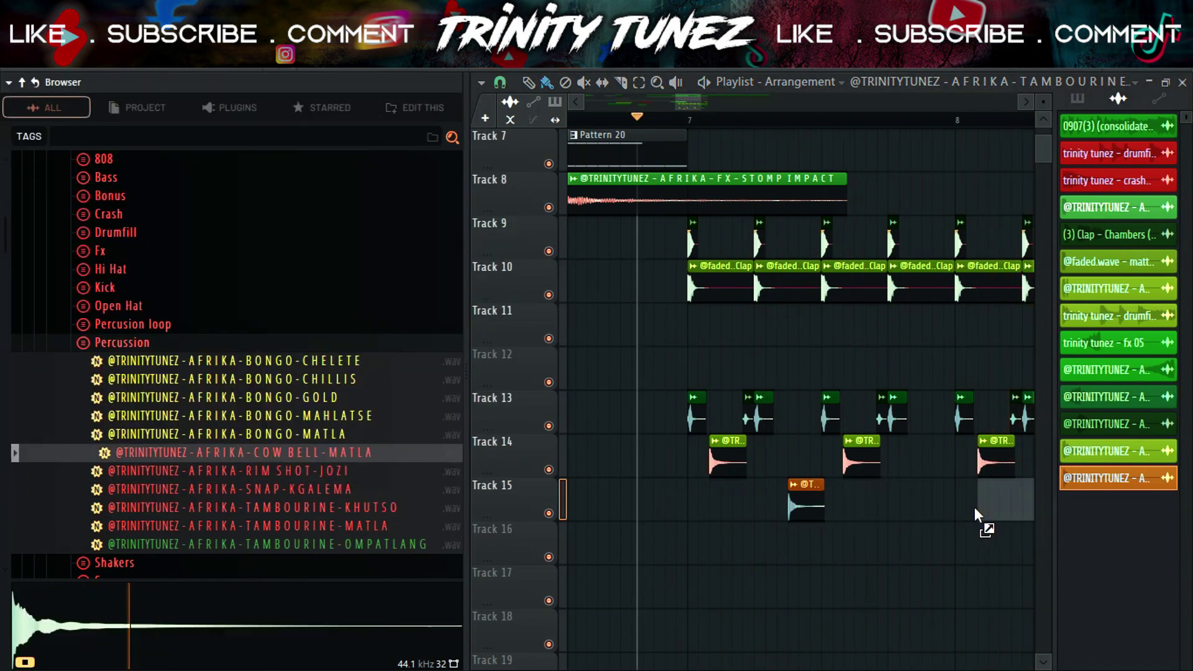
pyautogui.press('space')
pyautogui.moveTo(974, 506); pyautogui.dragTo(857, 550)
pyautogui.click(868, 505)
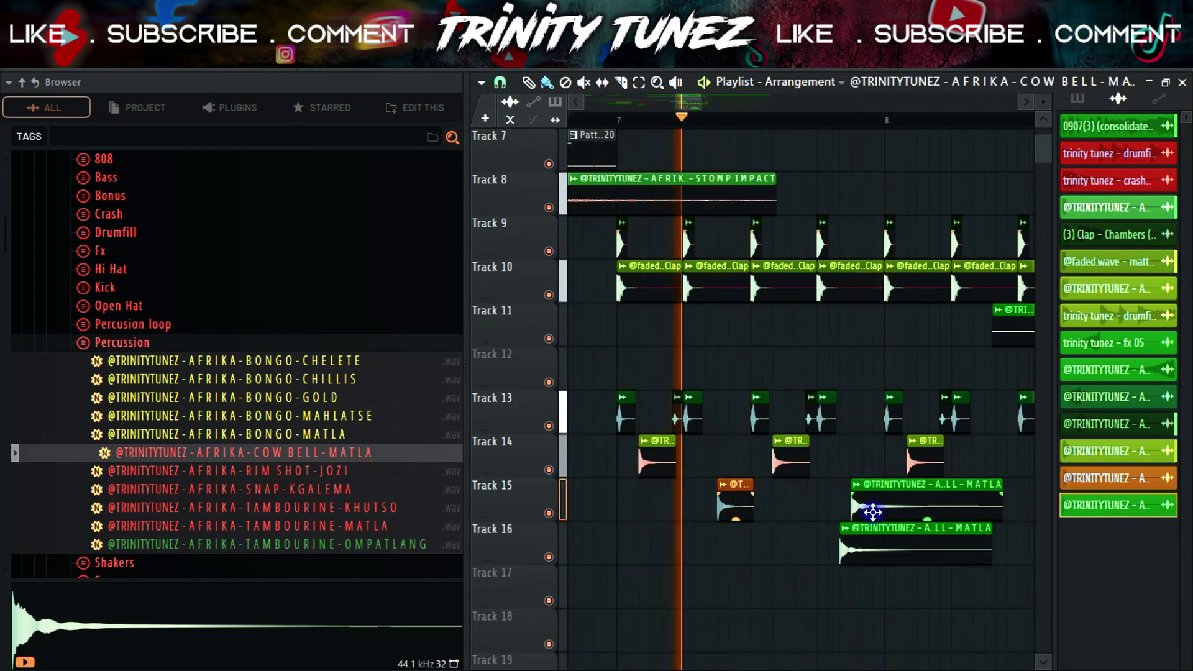
# - Set the cow bell sample's time-stretching mode to Stretch and lower its volume
pyautogui.doubleClick(872, 511)
pyautogui.click(474, 200)
pyautogui.click(444, 251)
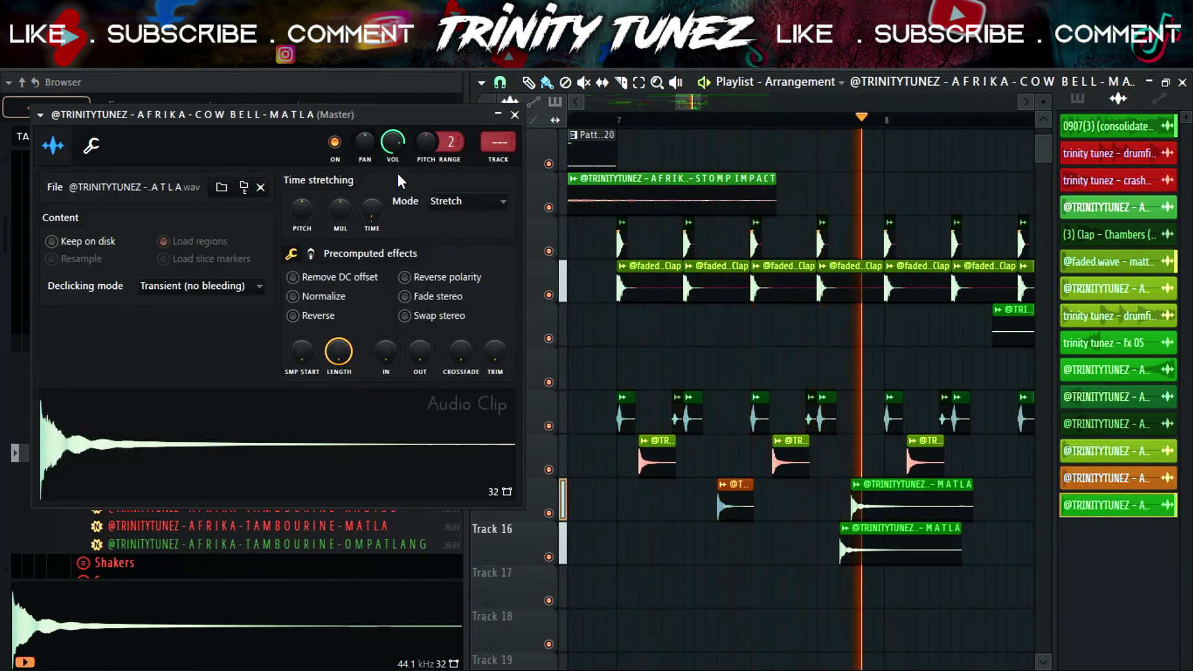
pyautogui.click(91, 146)
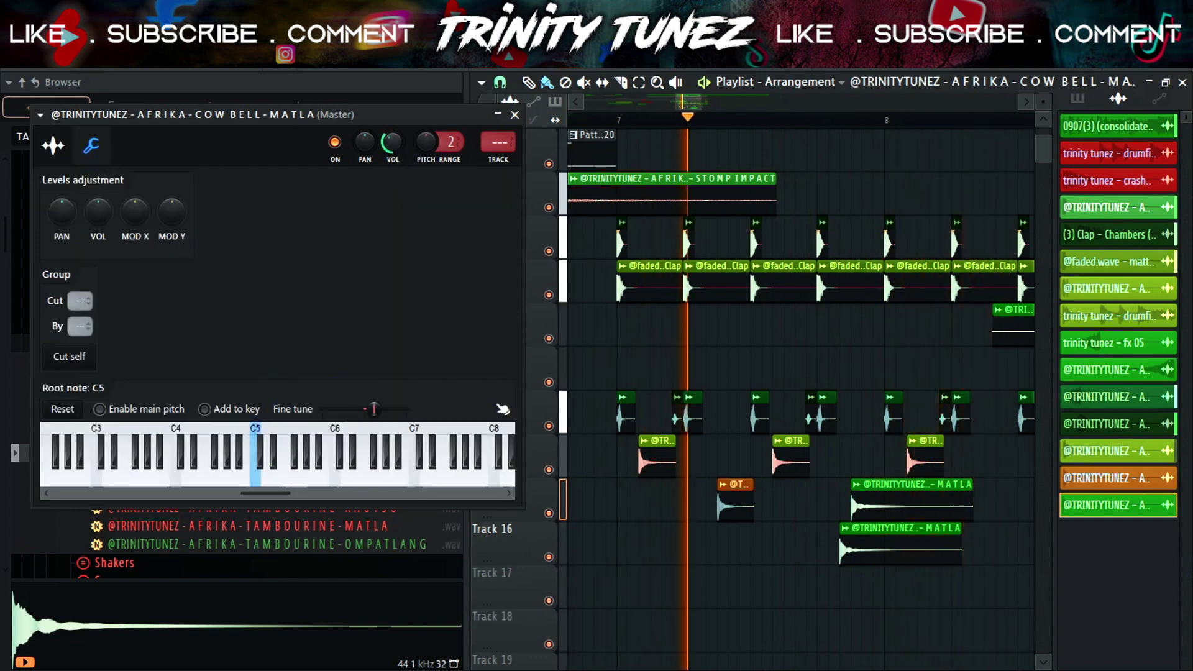
pyautogui.click(497, 115)
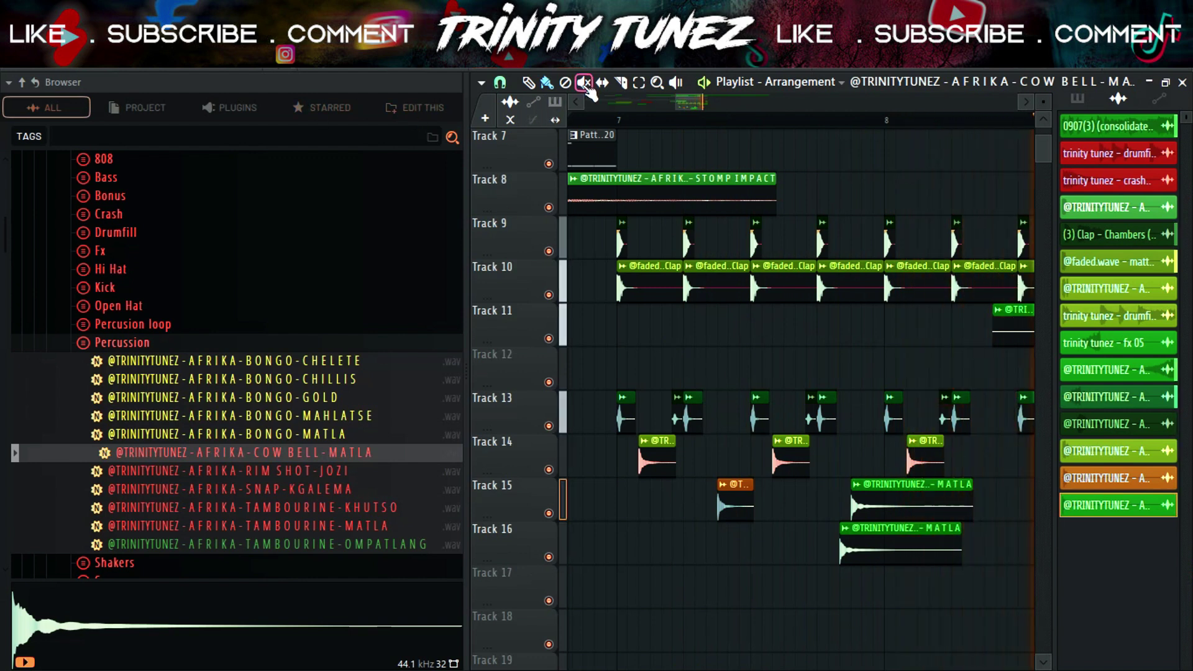
# - Hide the browser and shift the Track 15 cow bell clip slightly later, just before bar 8
pyautogui.hotkey('alt', 'F8')
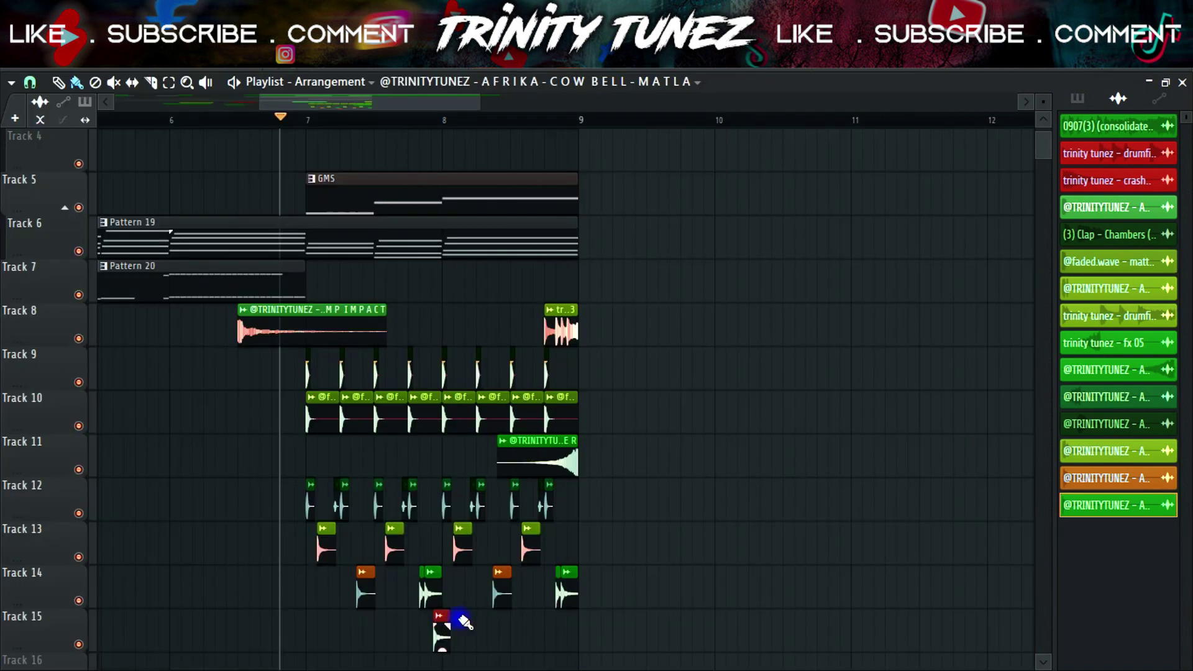
pyautogui.moveTo(475, 109); pyautogui.dragTo(371, 102)
pyautogui.scroll(-3, 460, 484)
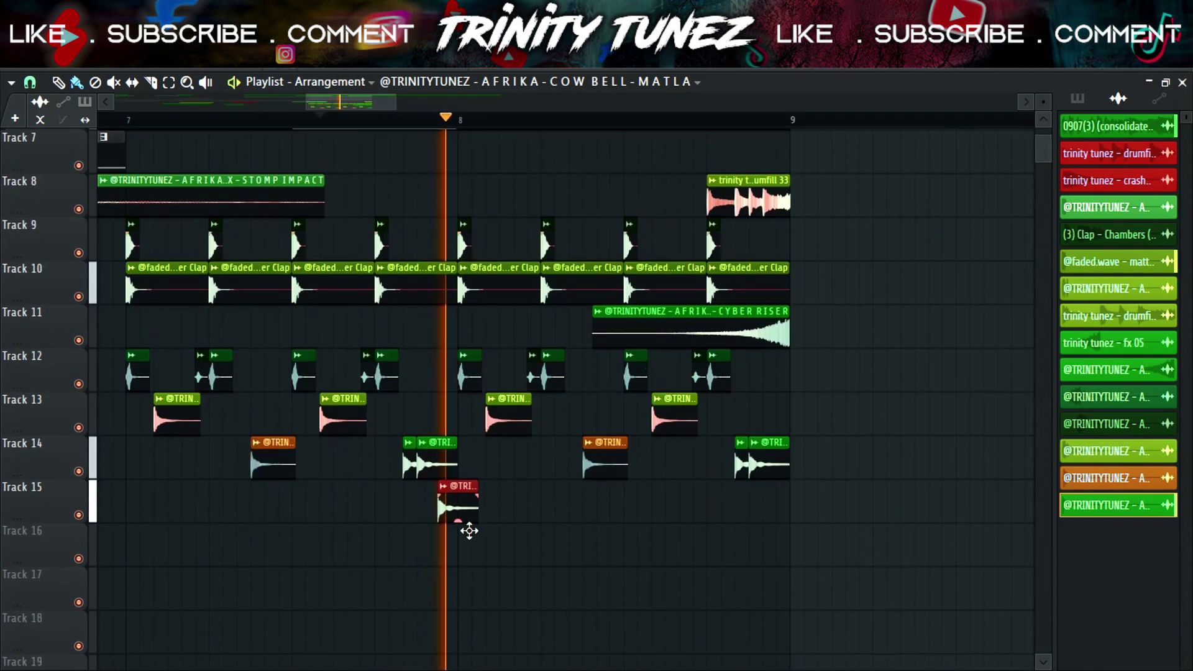
pyautogui.moveTo(456, 489); pyautogui.dragTo(464, 492)
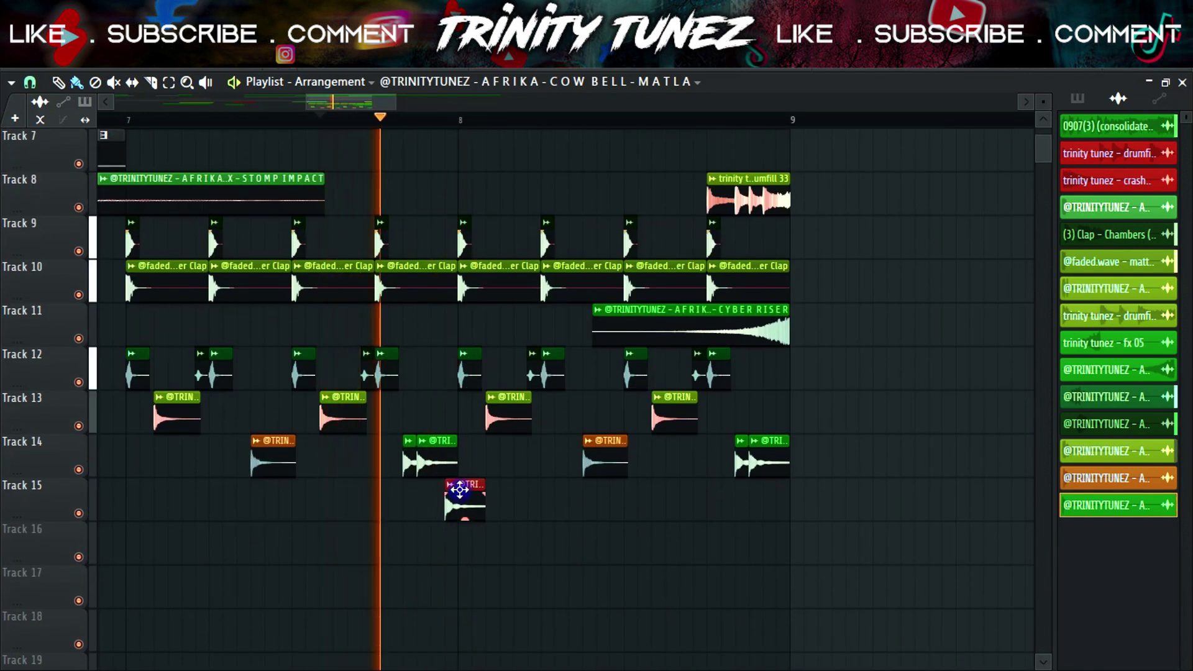
pyautogui.click(770, 504)
pyautogui.moveTo(794, 482); pyautogui.dragTo(802, 482)
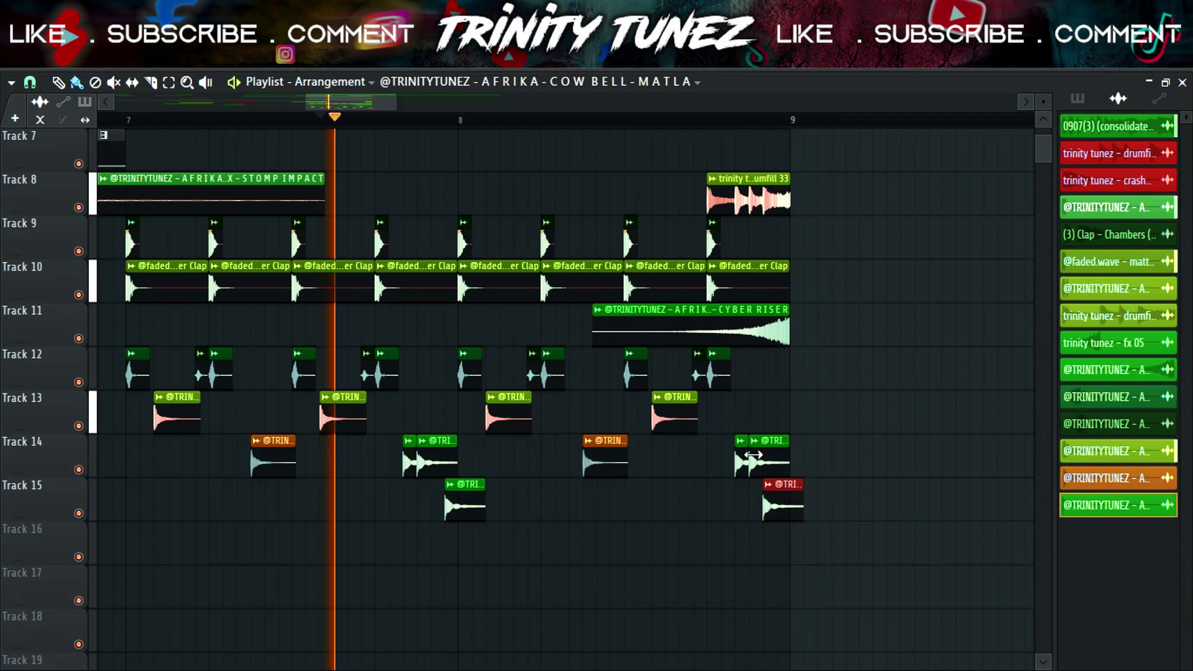
pyautogui.rightClick(781, 504)
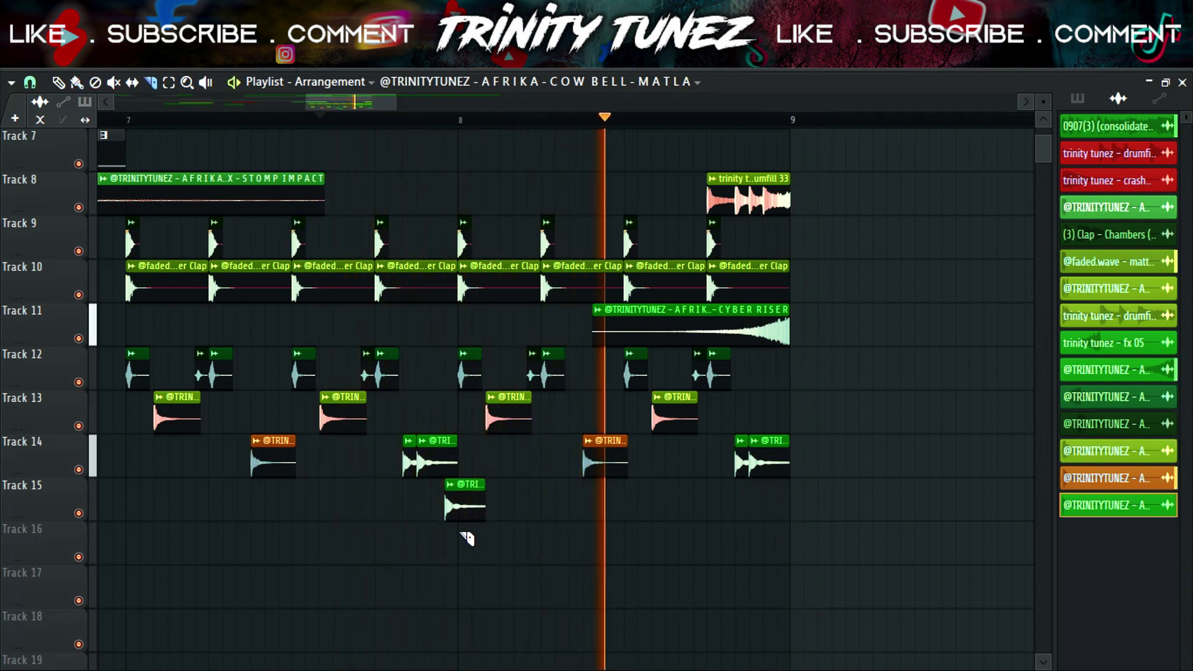
# - Trim the Track 15 cow bell clip to end at bar 8 and stop playback
pyautogui.moveTo(484, 506); pyautogui.dragTo(458, 506)
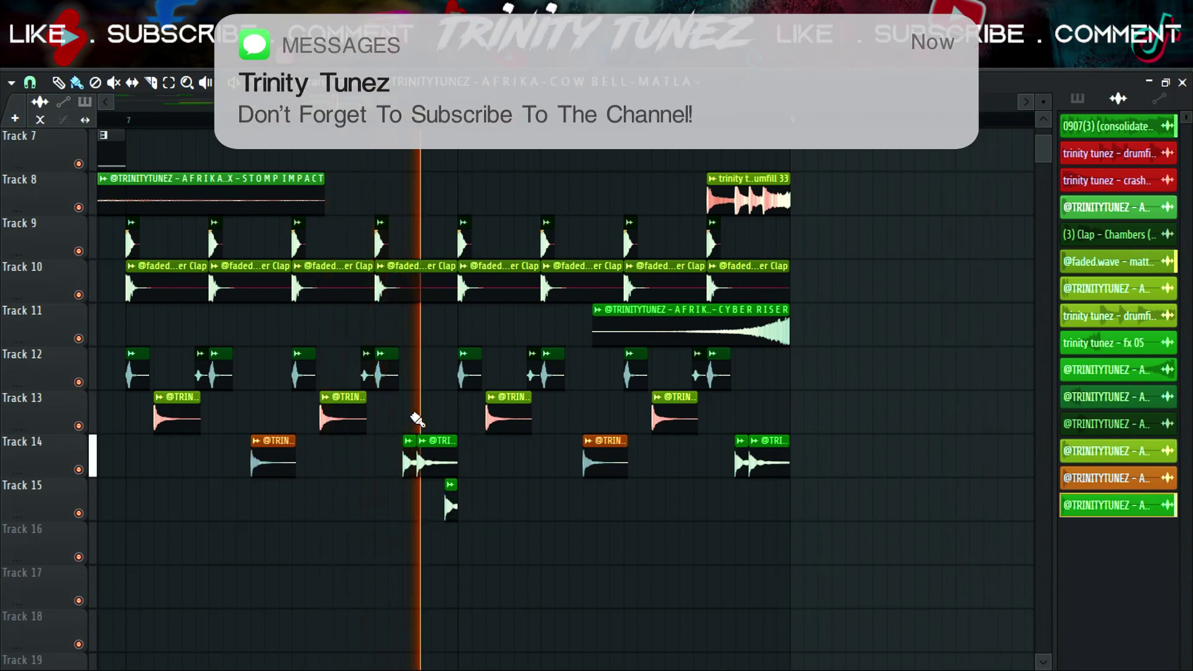
pyautogui.press('space')
# - Create a panning automation for the Track 14 cow bell clip and align its copy with the cow bells before bar 9
pyautogui.rightClick(409, 440)
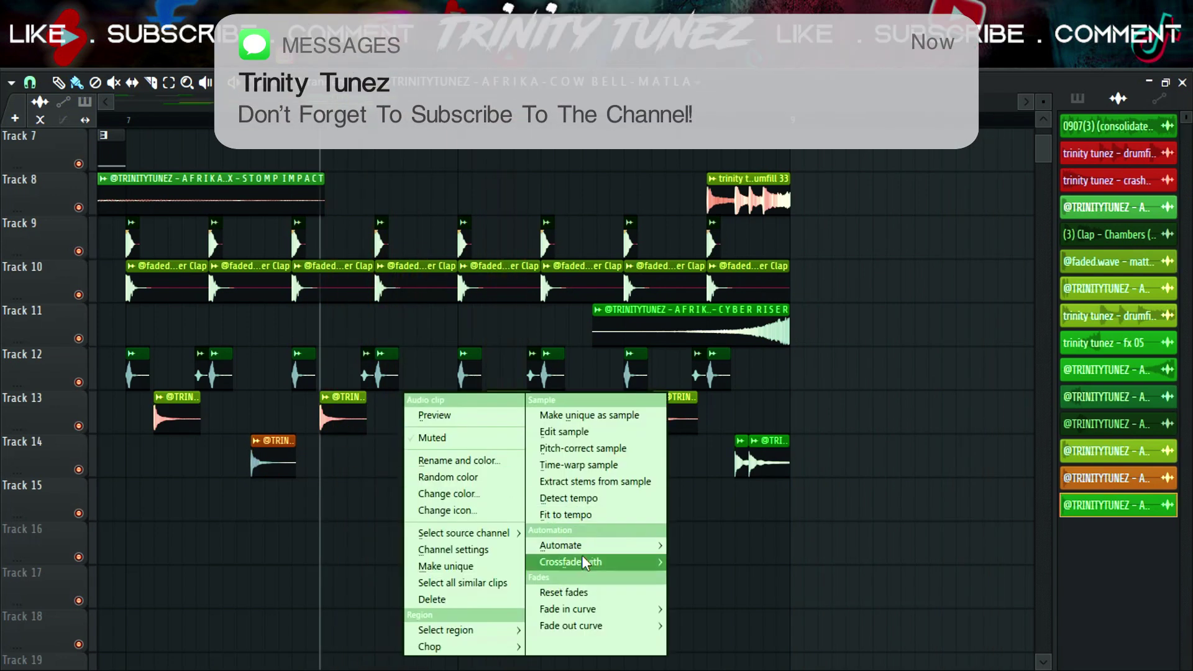
pyautogui.click(582, 548)
pyautogui.click(692, 546)
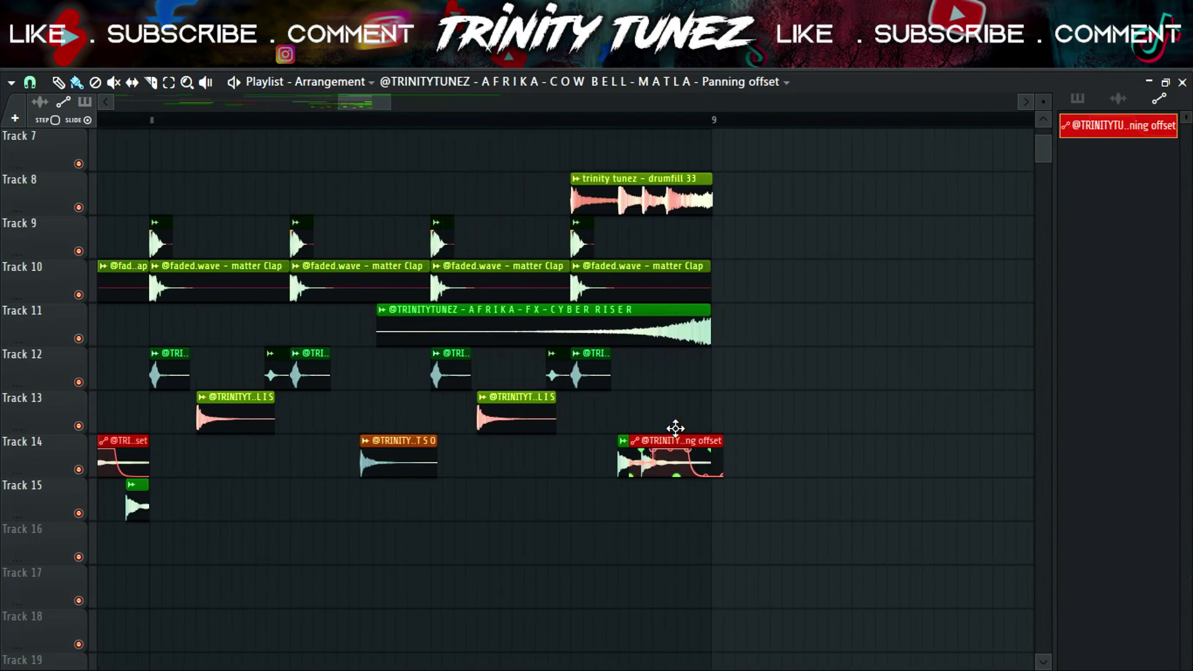
pyautogui.moveTo(674, 427); pyautogui.dragTo(653, 429)
pyautogui.press('space')
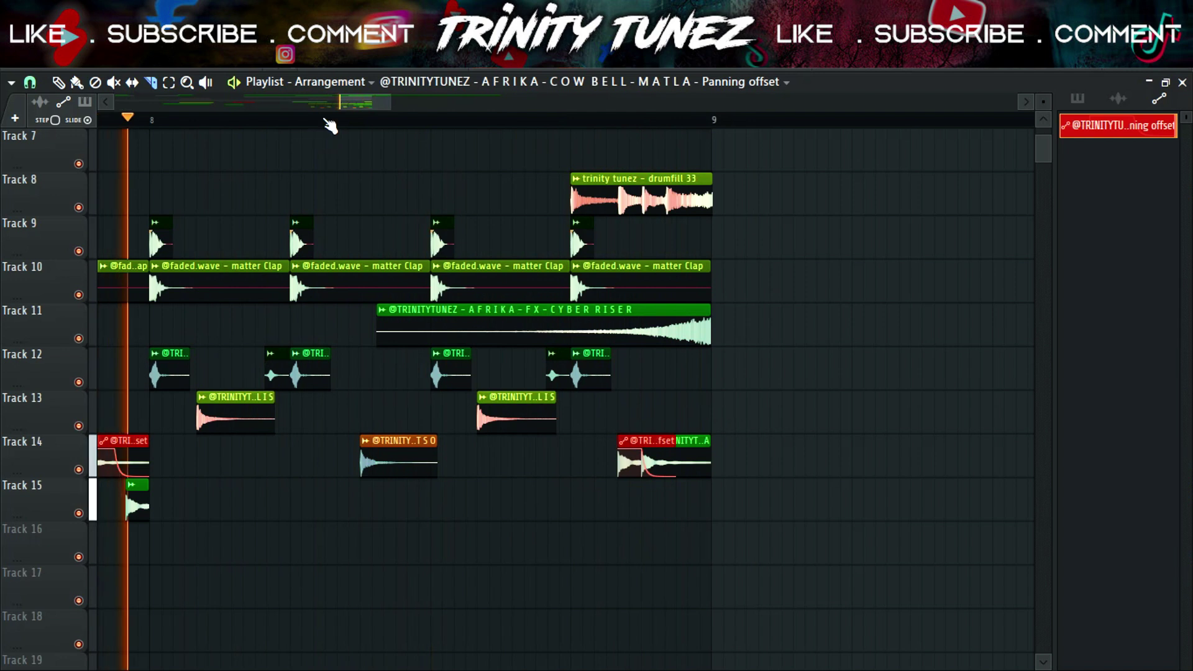
# - Move the SHAKER RISER clip on Track 12 to start halfway through bar 4 and lower the sample's volume
pyautogui.moveTo(339, 102); pyautogui.dragTo(236, 112)
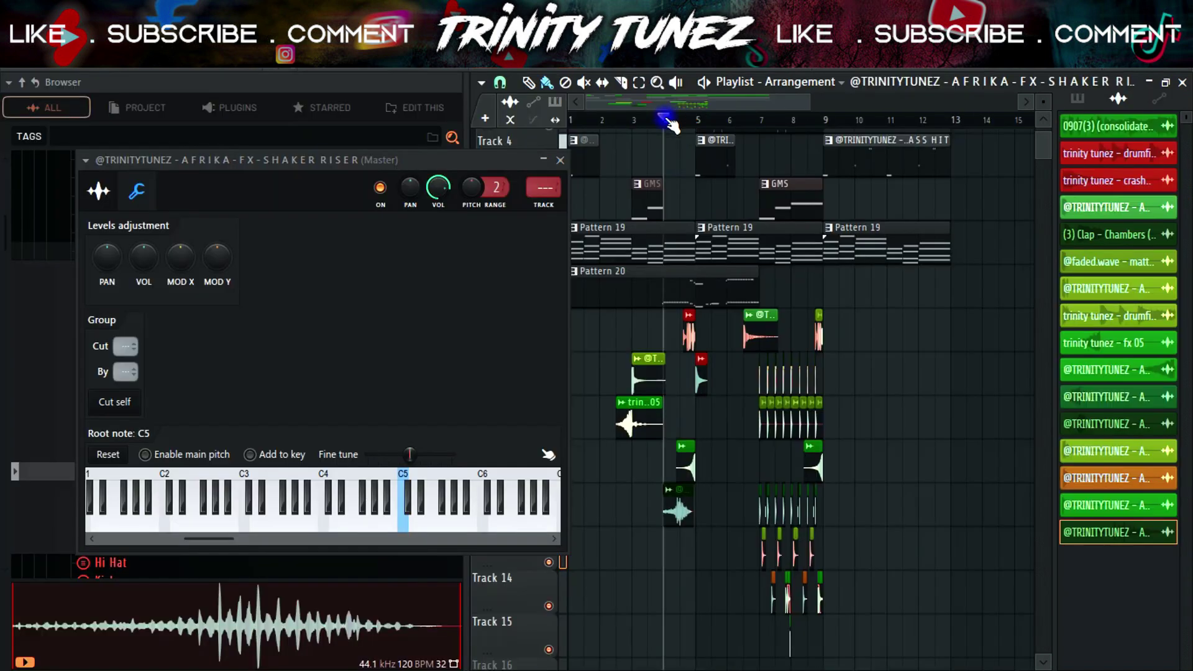
pyautogui.click(646, 142)
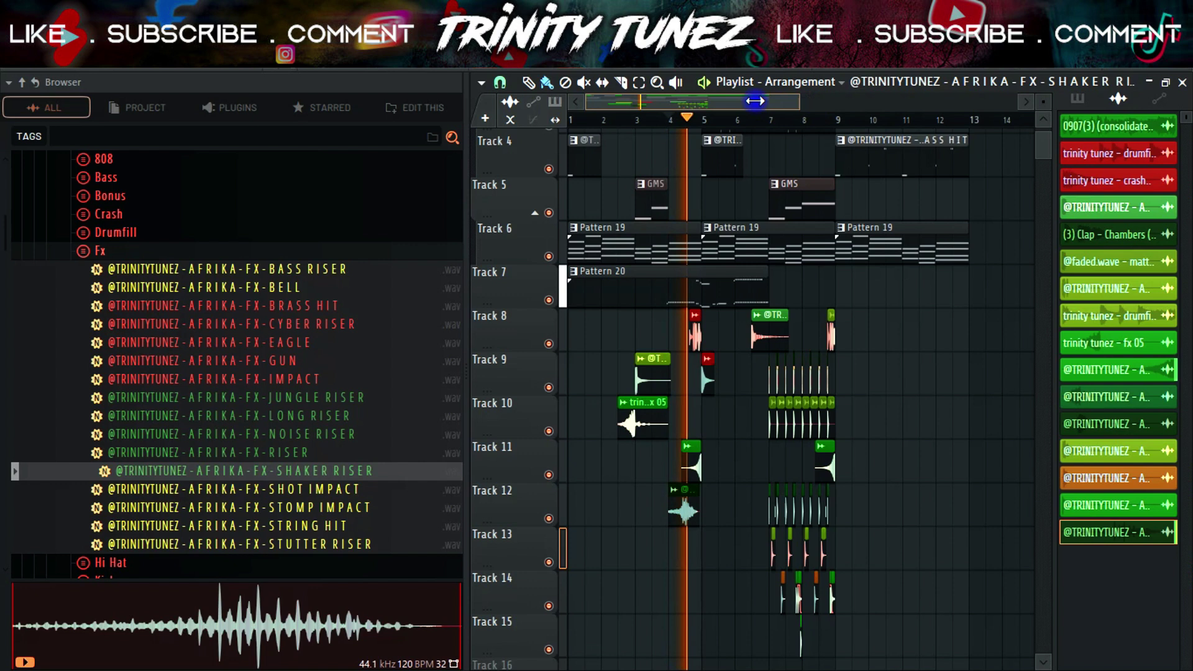
pyautogui.moveTo(802, 107); pyautogui.dragTo(652, 106)
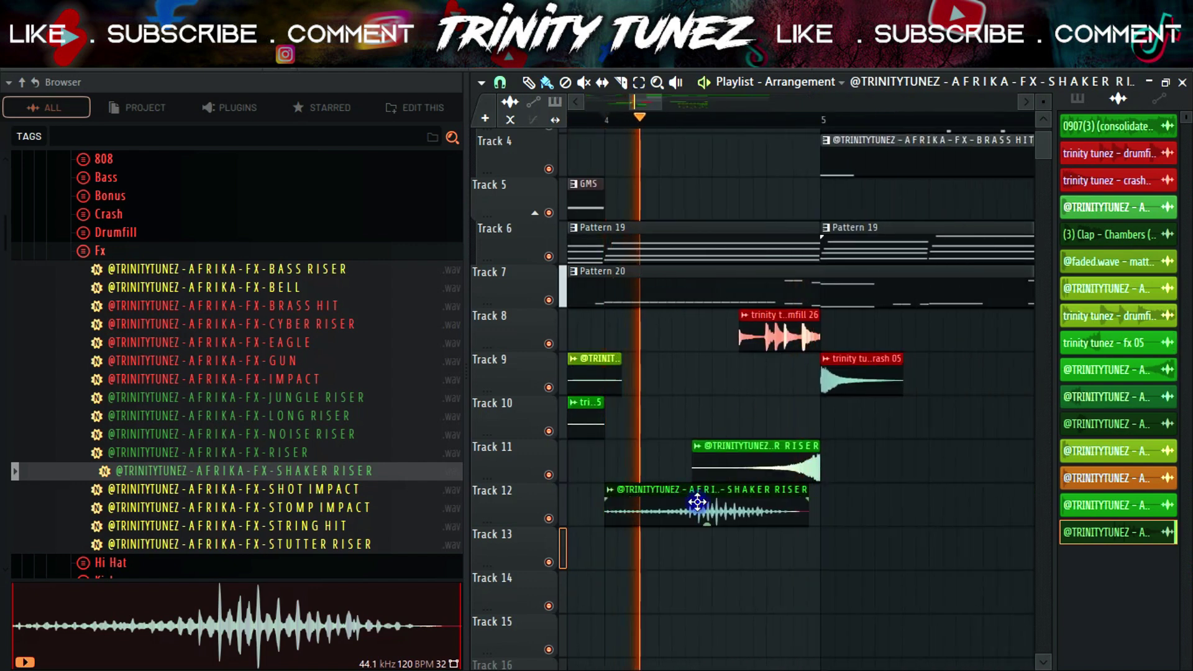
pyautogui.moveTo(697, 495); pyautogui.dragTo(767, 510)
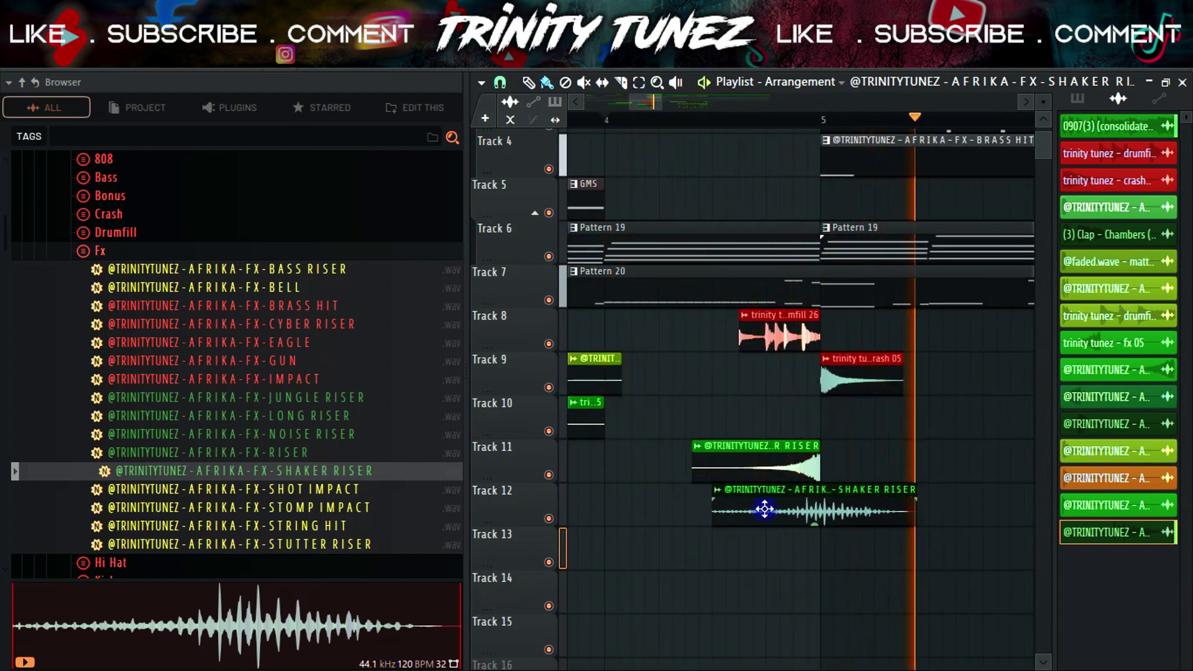
pyautogui.doubleClick(767, 510)
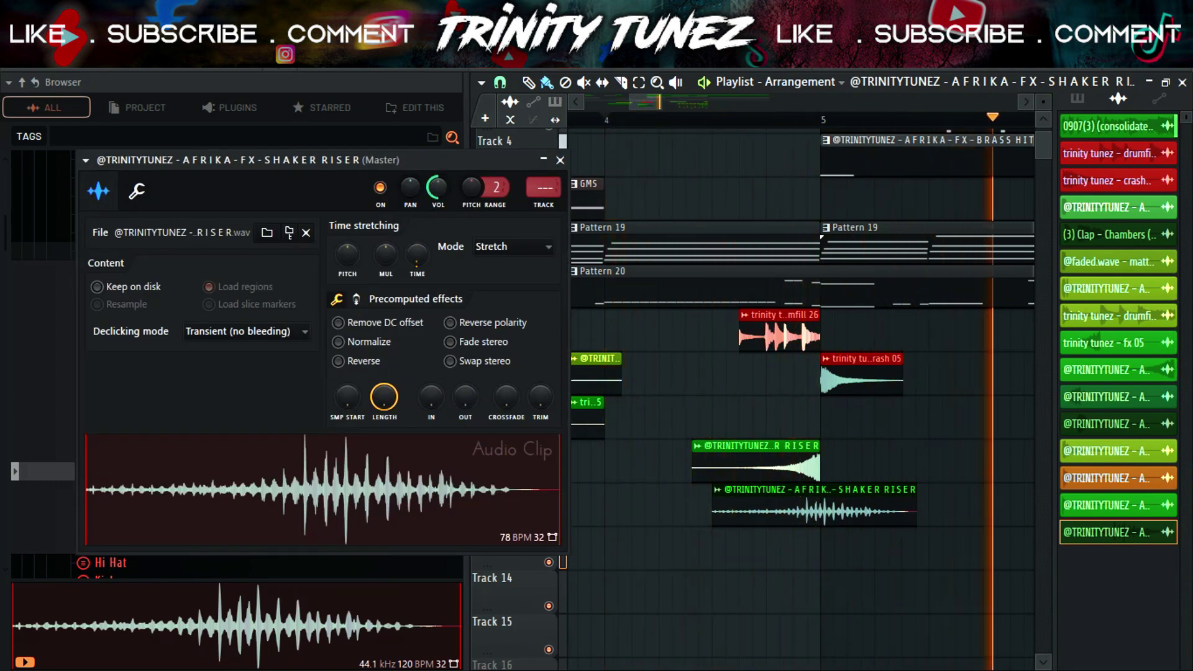
pyautogui.click(560, 160)
# - Place the strings 17 pattern on Track 15 from bar 9 to bar 13 and check its notes in the Channel rack
pyautogui.hotkey('alt', 'F8')
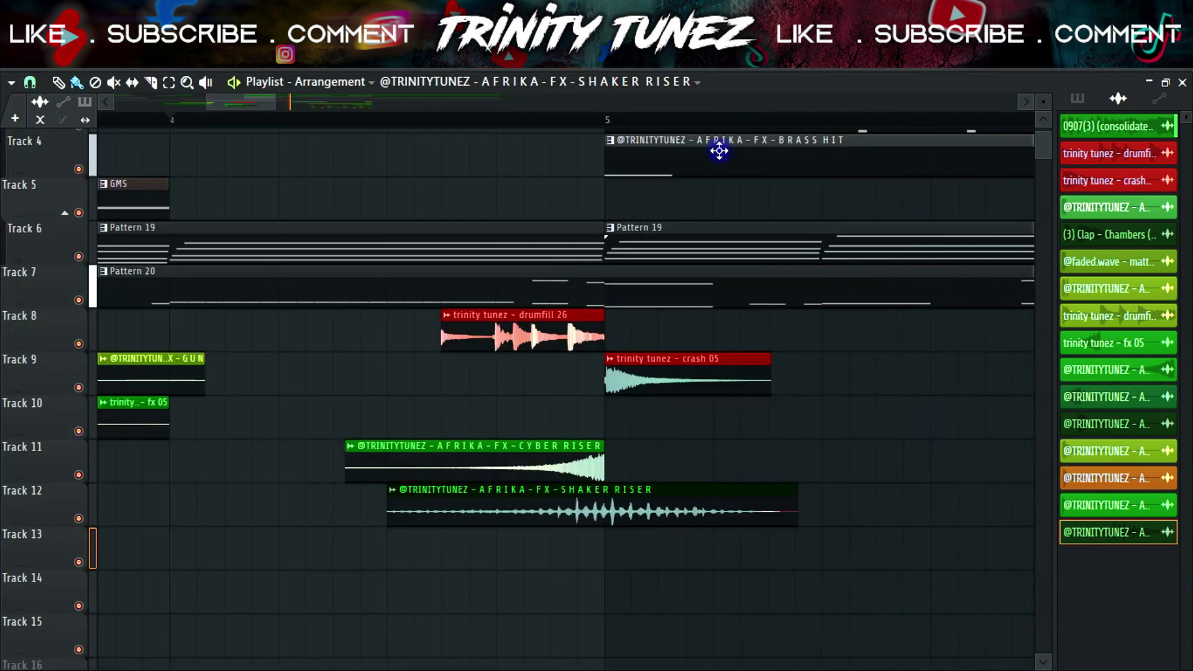
pyautogui.moveTo(273, 98); pyautogui.dragTo(630, 137)
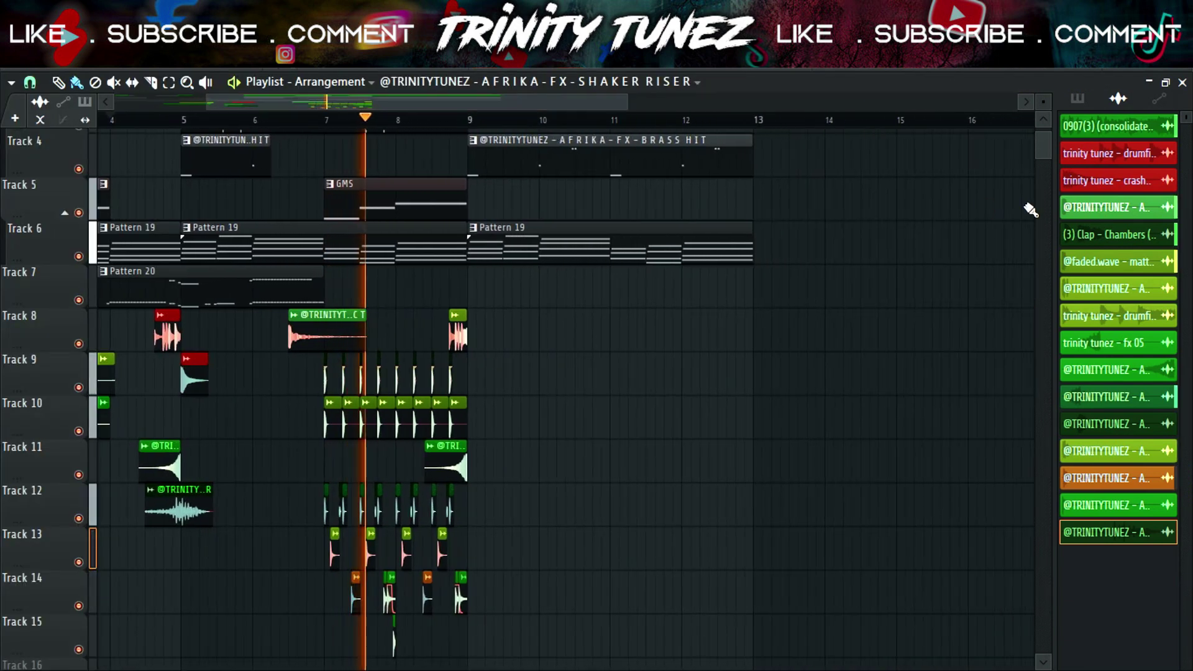
pyautogui.click(1078, 98)
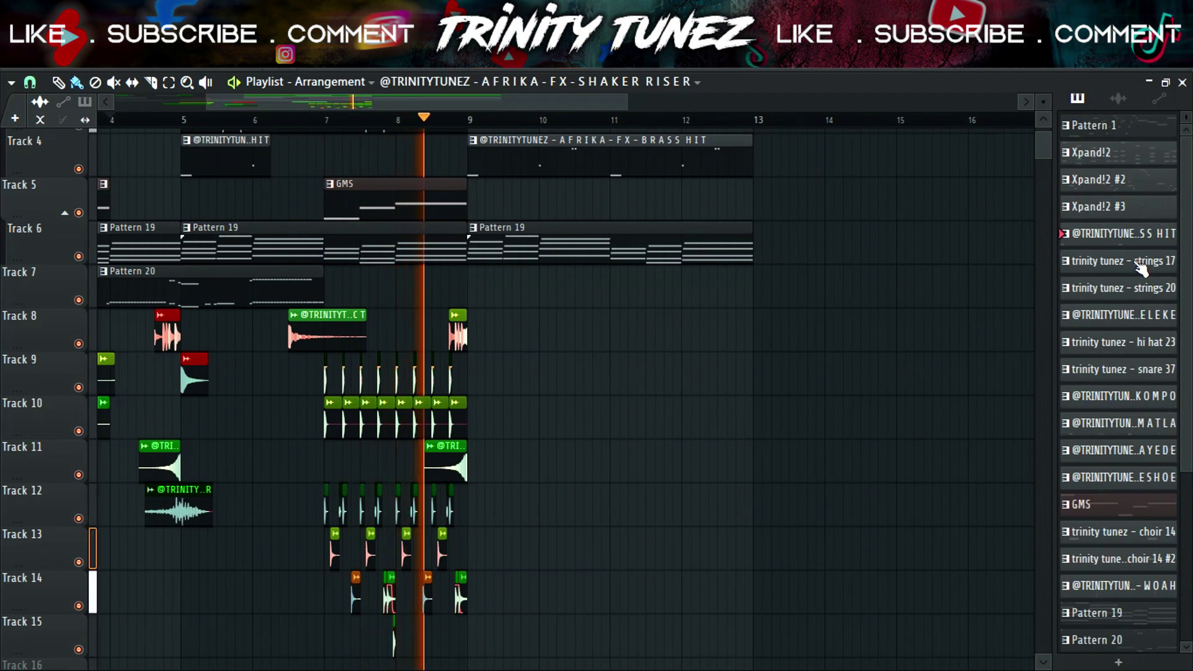
pyautogui.moveTo(1139, 264); pyautogui.dragTo(534, 531)
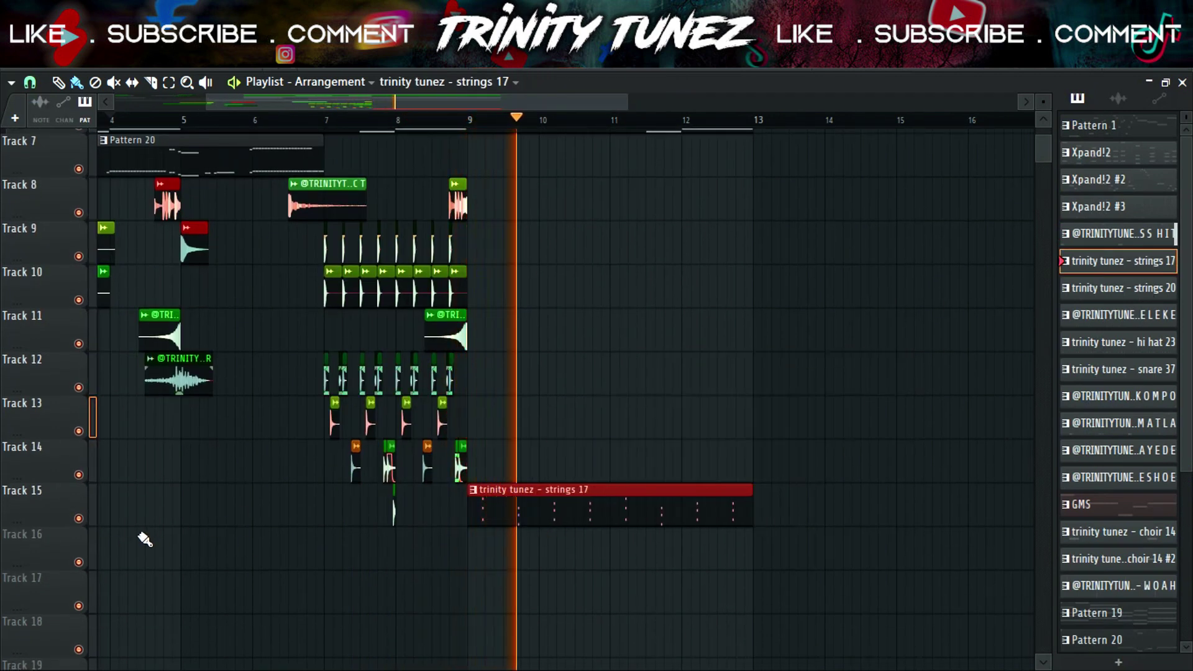
pyautogui.press('F6')
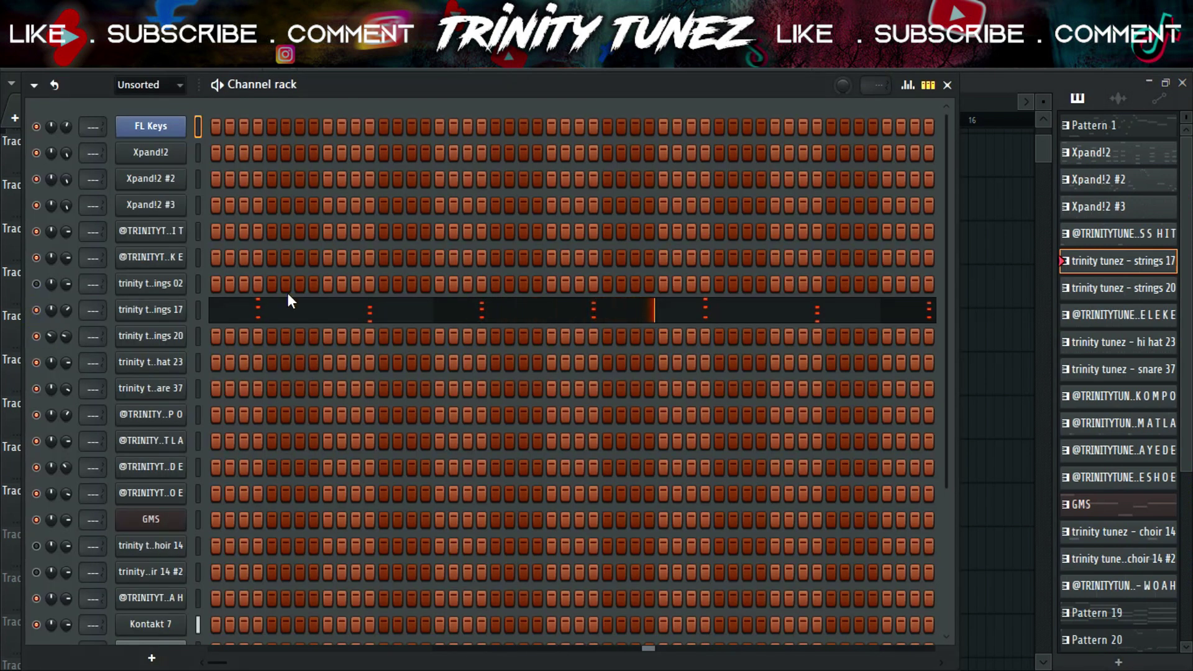
pyautogui.press('F6')
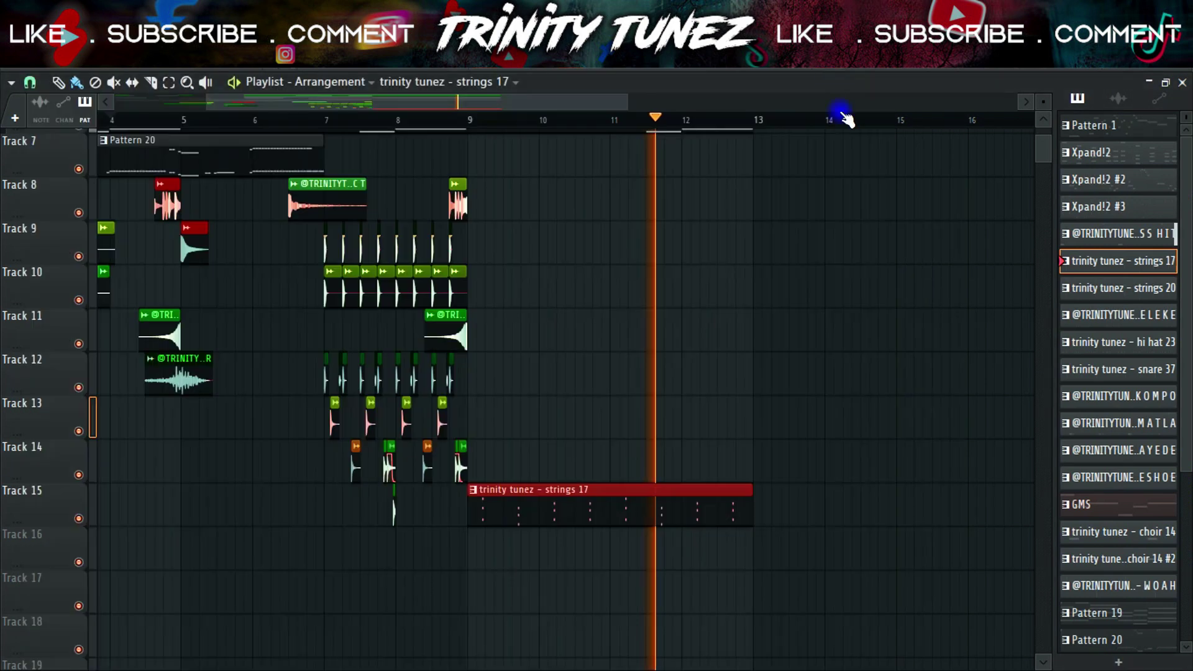
# - Place the strings 20 pattern on Track 16 at bar 9 and audition both strings patterns from there
pyautogui.press('KP_Add')
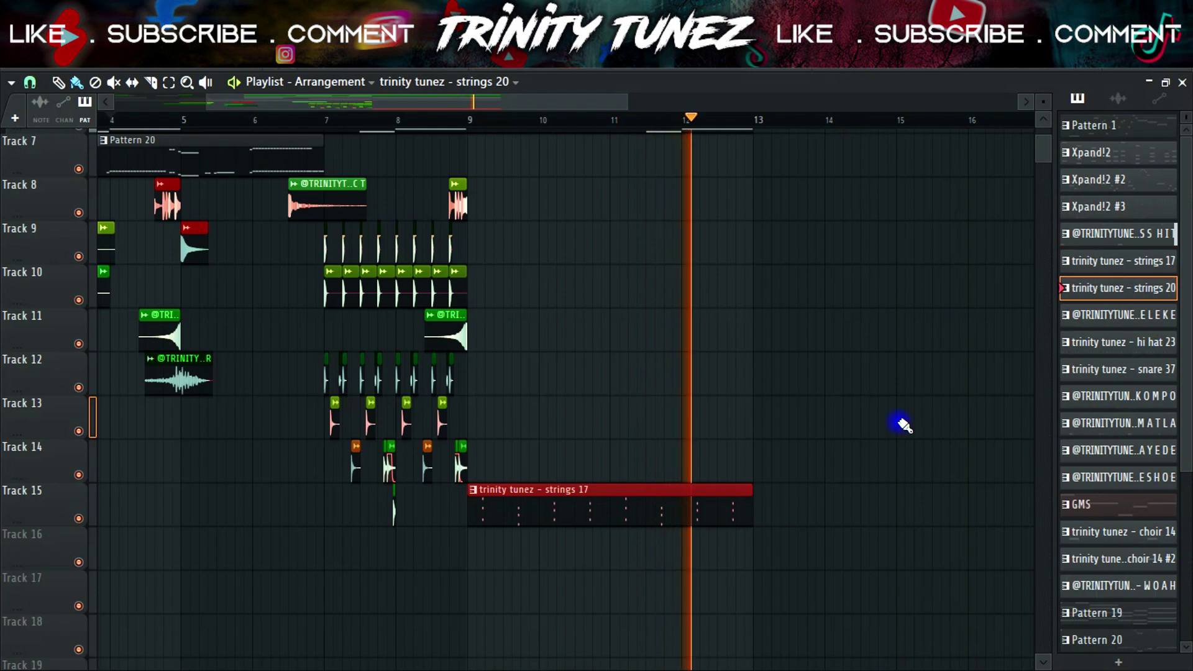
pyautogui.click(502, 559)
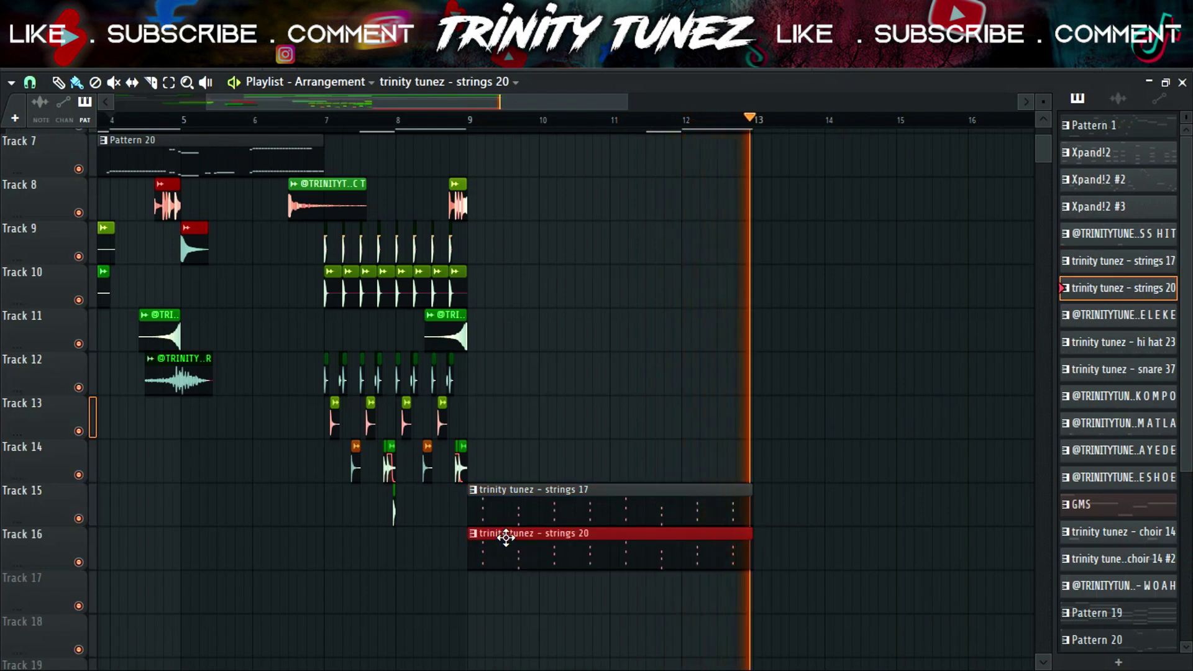
pyautogui.click(472, 121)
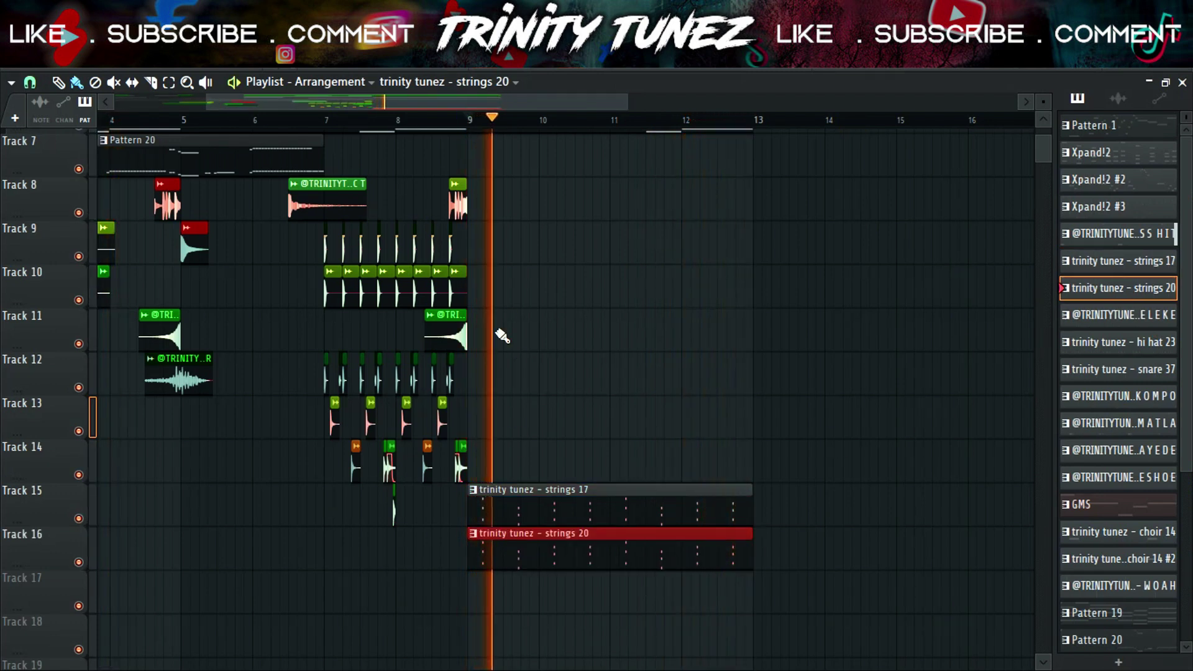
pyautogui.click(79, 518)
pyautogui.click(79, 519)
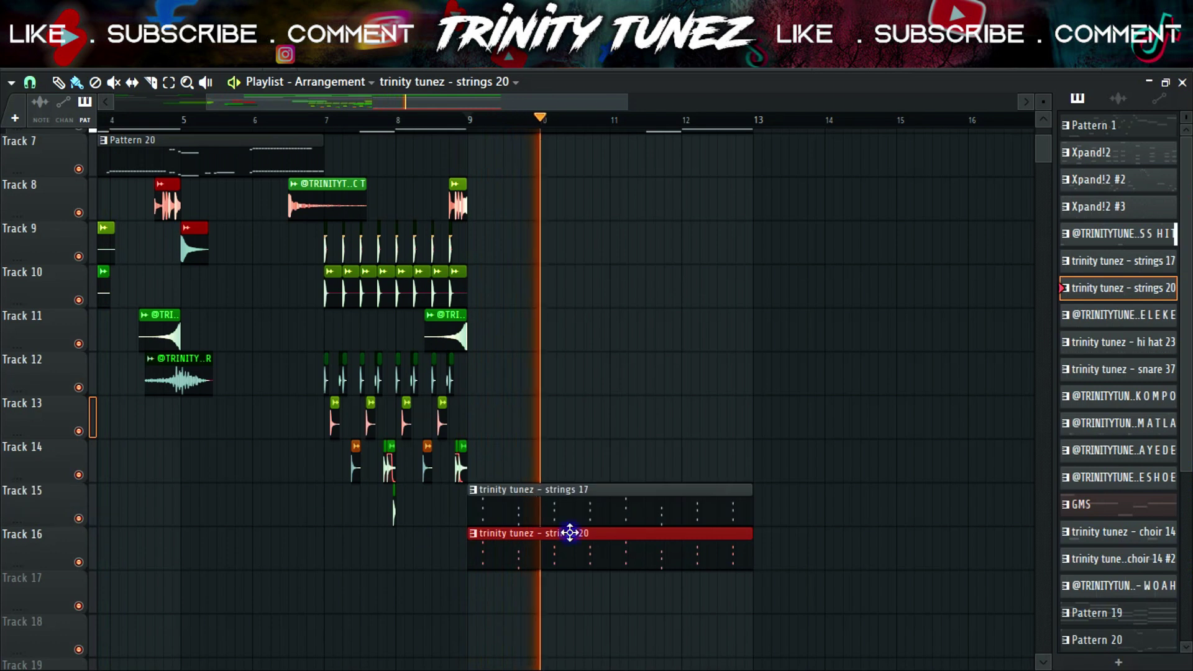
pyautogui.scroll(4, 622, 494)
pyautogui.scroll(-4, 620, 493)
pyautogui.moveTo(611, 443); pyautogui.dragTo(573, 557)
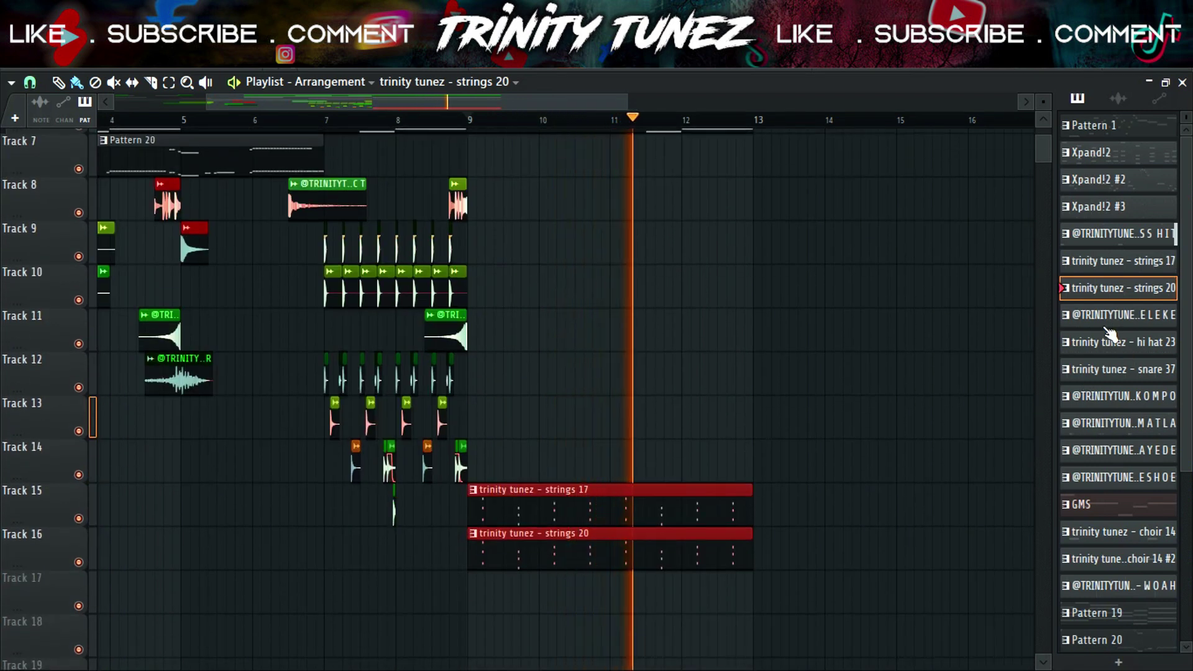
# - Place the hi hat 23 pattern on Track 17 at bar 9, below the strings patterns
pyautogui.click(1125, 318)
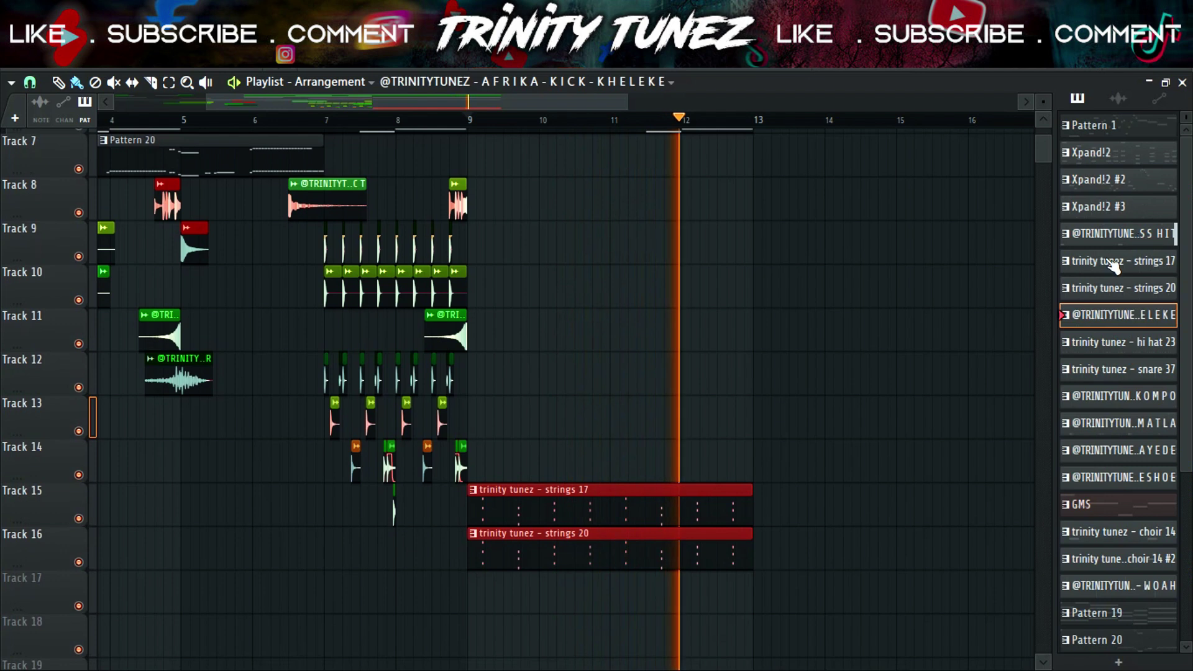
pyautogui.scroll(5, 772, 381)
pyautogui.scroll(-7, 823, 360)
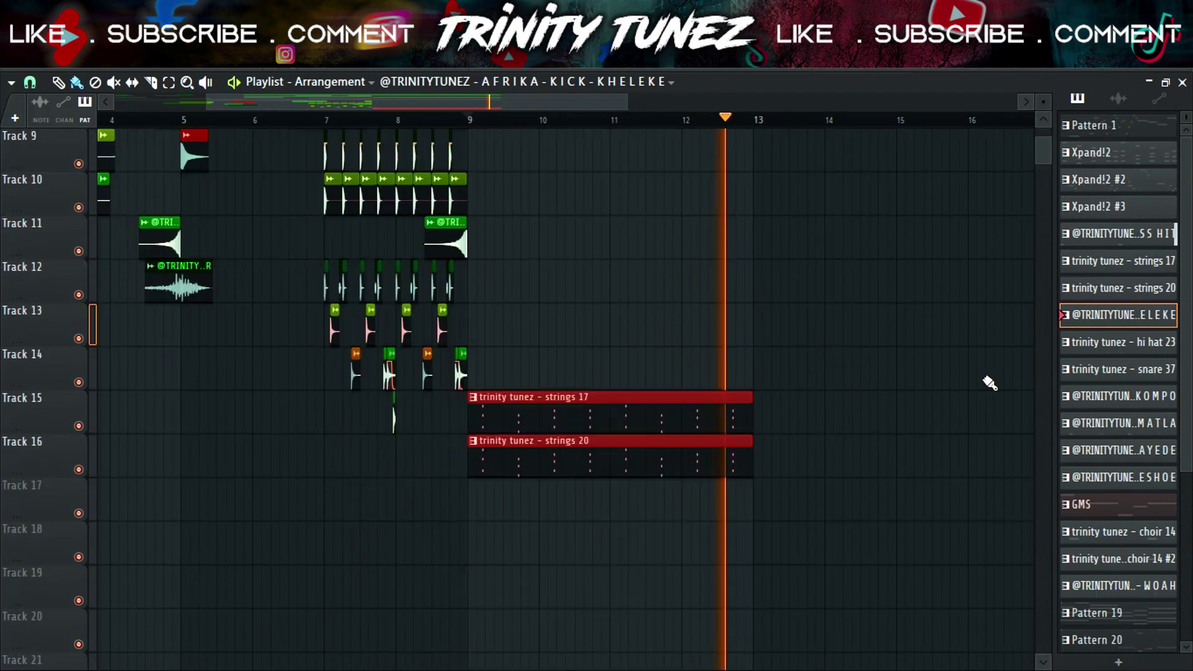
pyautogui.press('KP_Add')
pyautogui.click(485, 513)
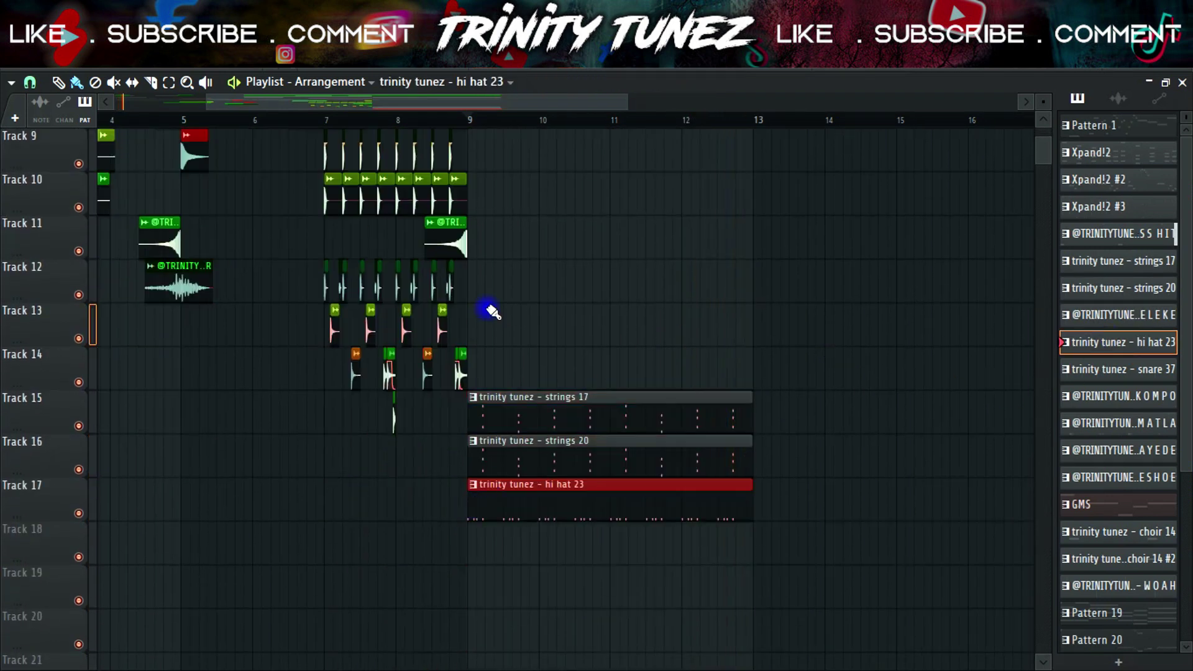
# - Start playback from bar 9 and place the snare 37 pattern on Track 18 at bar 9
pyautogui.click(474, 119)
pyautogui.click(1135, 373)
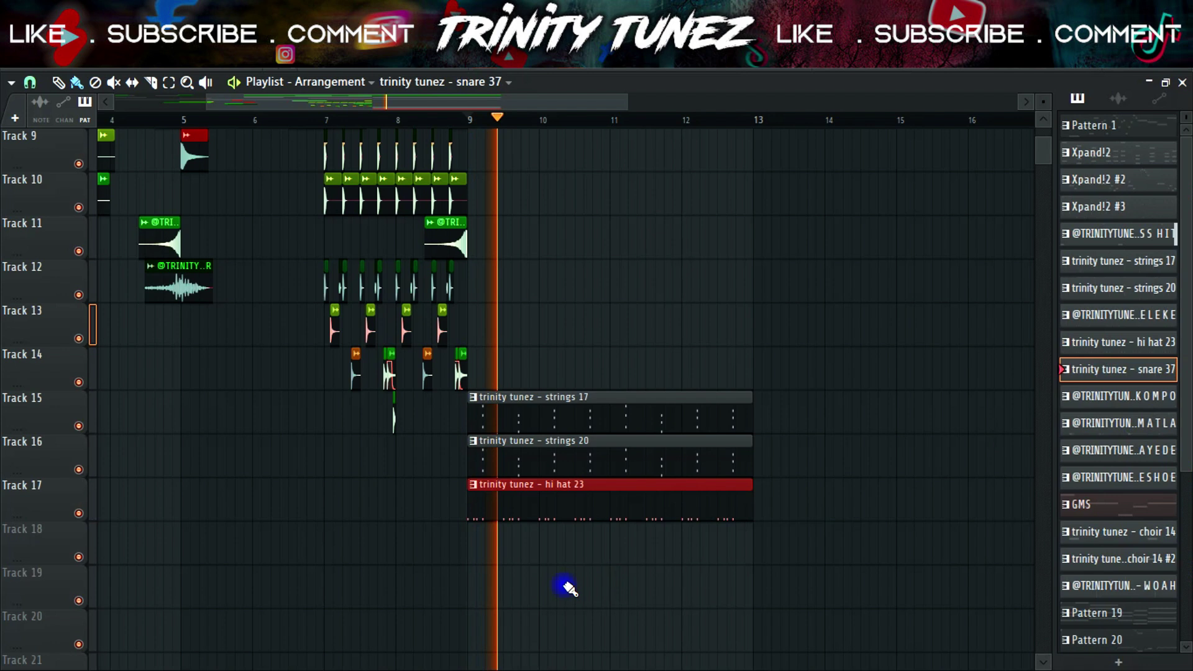
pyautogui.click(466, 561)
pyautogui.scroll(-2, 553, 577)
# - Place the AFRIKA-SNARE-LEKOMPO pattern on Track 19 and the AFRIKA-SNARE-MATLA pattern on Track 20, both at bar 9
pyautogui.press('KP_Add')
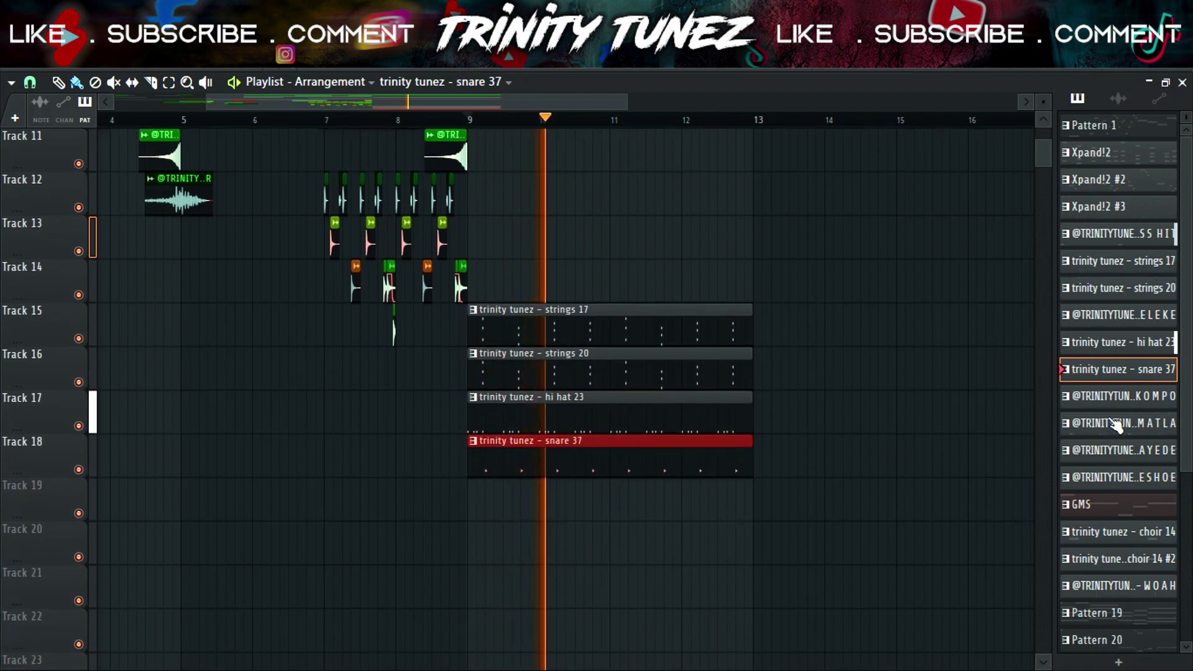
pyautogui.click(466, 501)
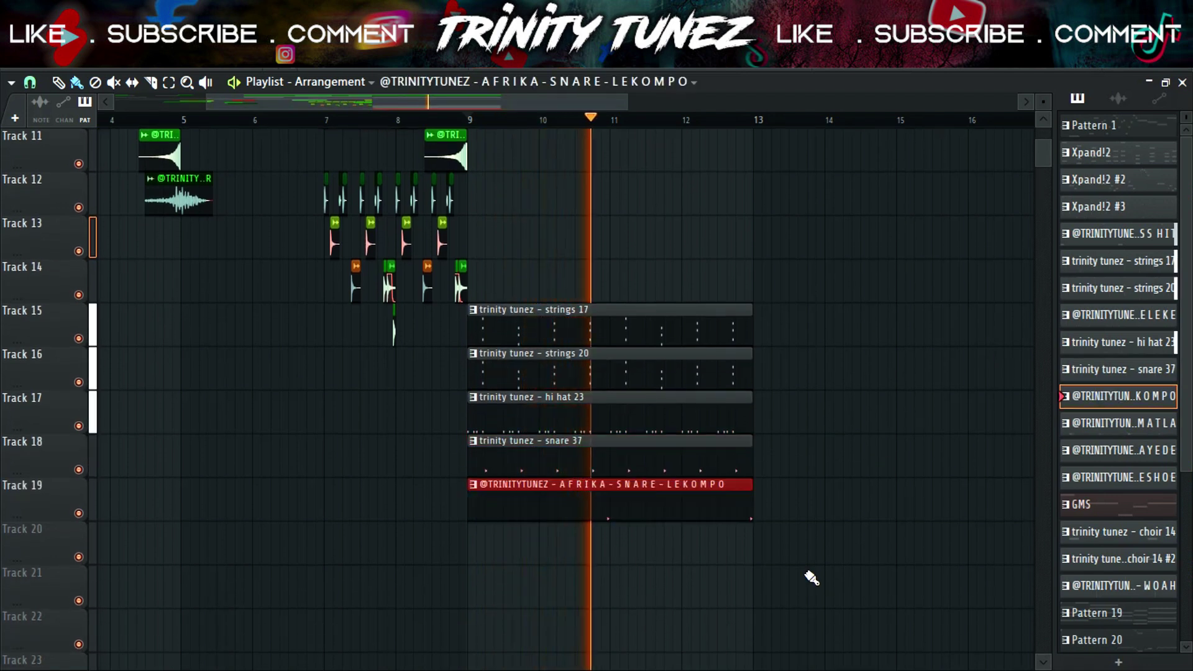
pyautogui.click(1108, 423)
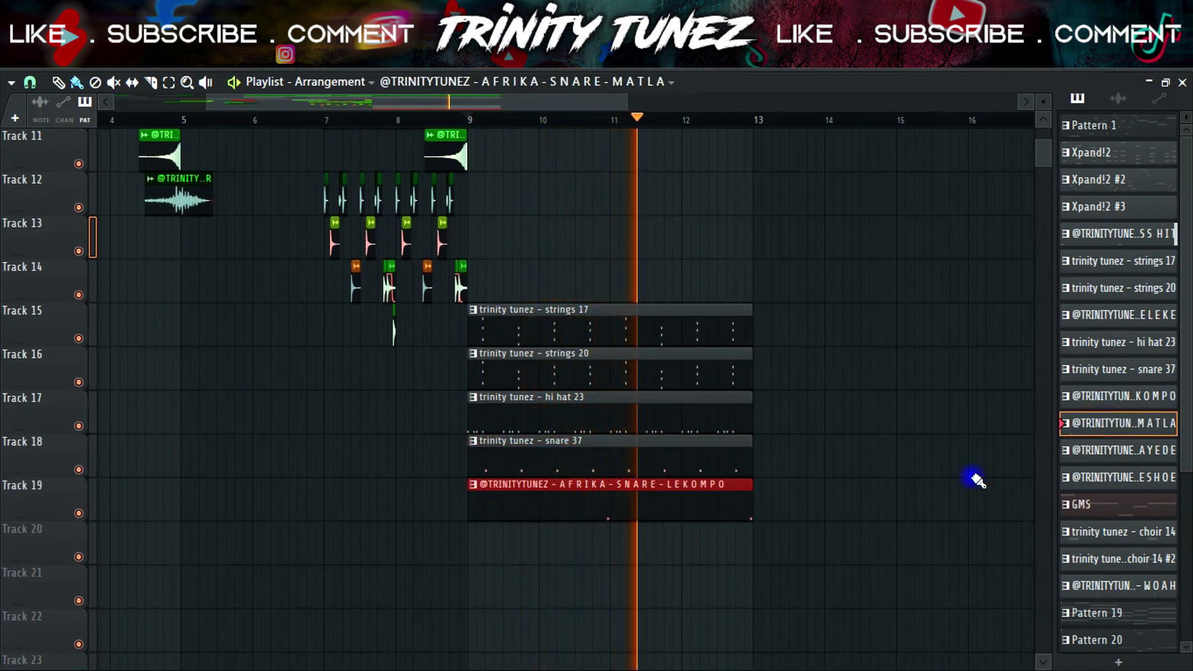
pyautogui.click(459, 550)
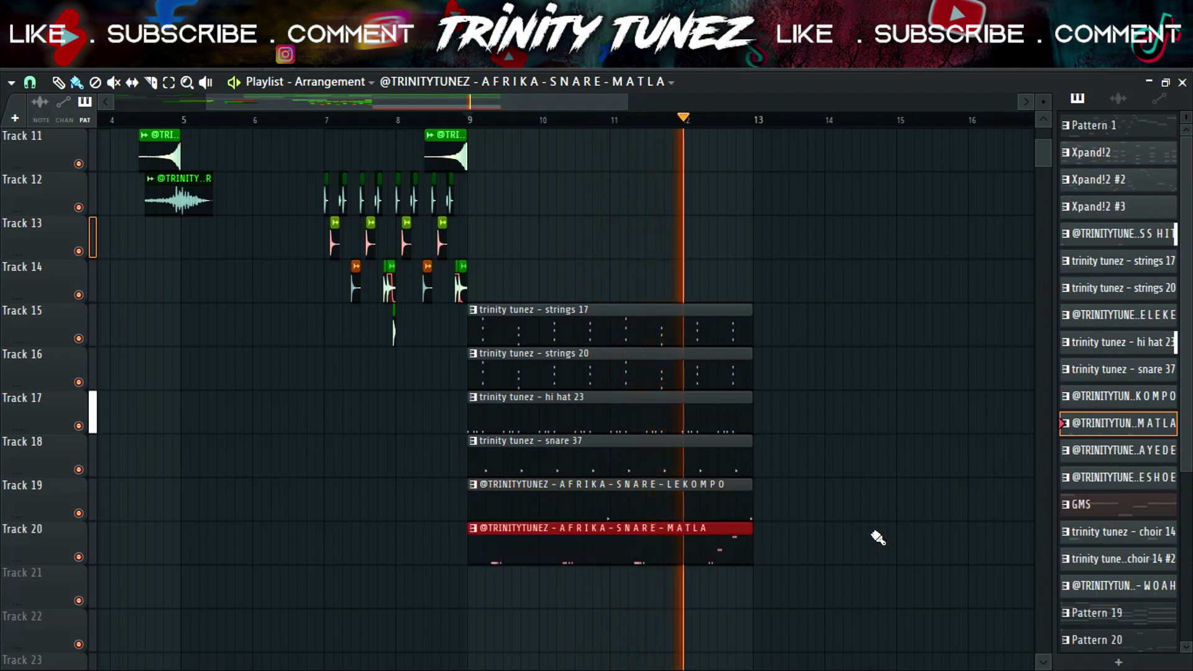
# - Place the AFRIKA-TOM-BAYEDE pattern on Track 21 and the AFRIKA-TOM-MOSHOESHOE pattern on Track 22, both at bar 9
pyautogui.click(1116, 453)
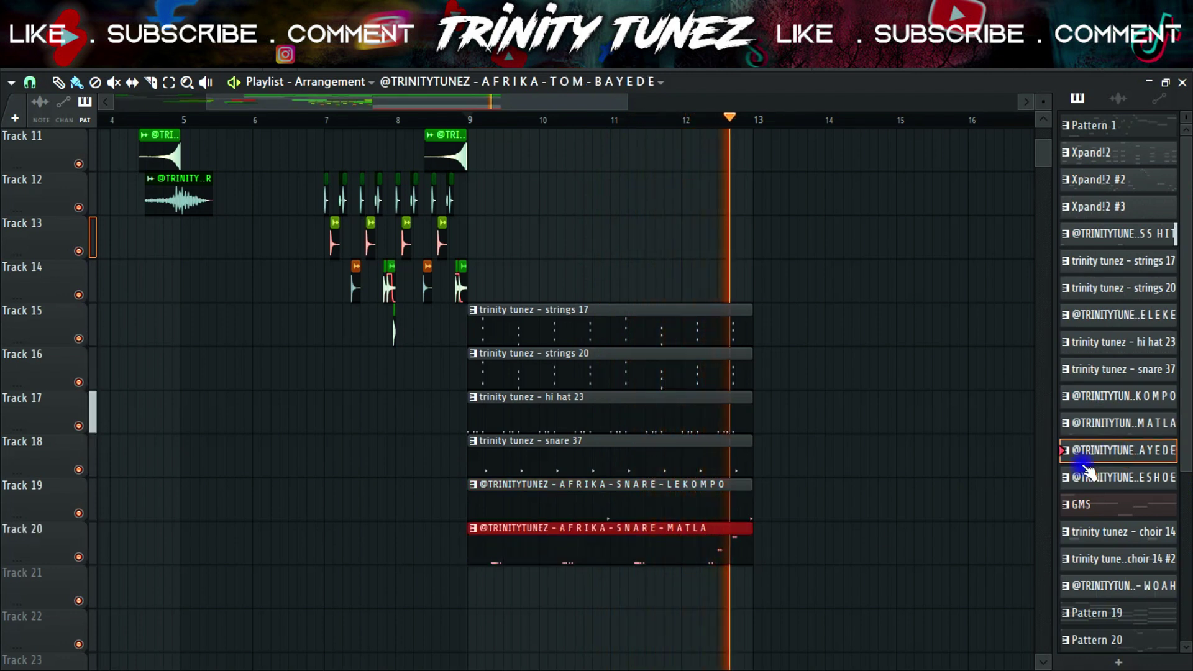
pyautogui.click(475, 587)
pyautogui.scroll(-2, 671, 466)
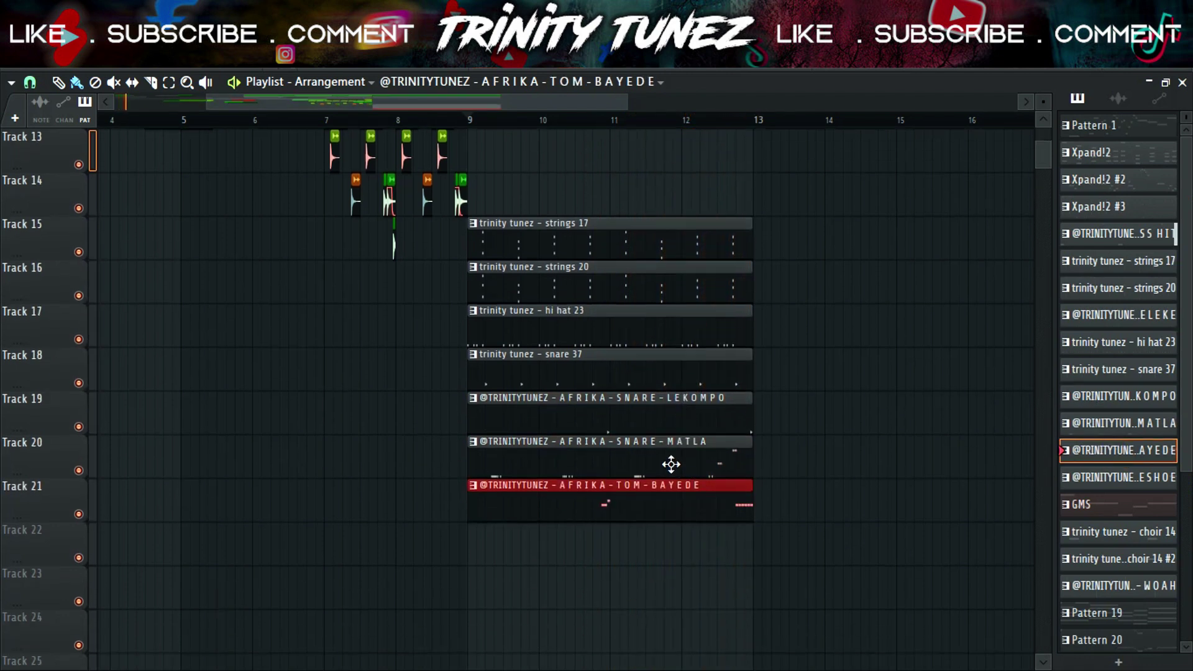
pyautogui.click(1168, 478)
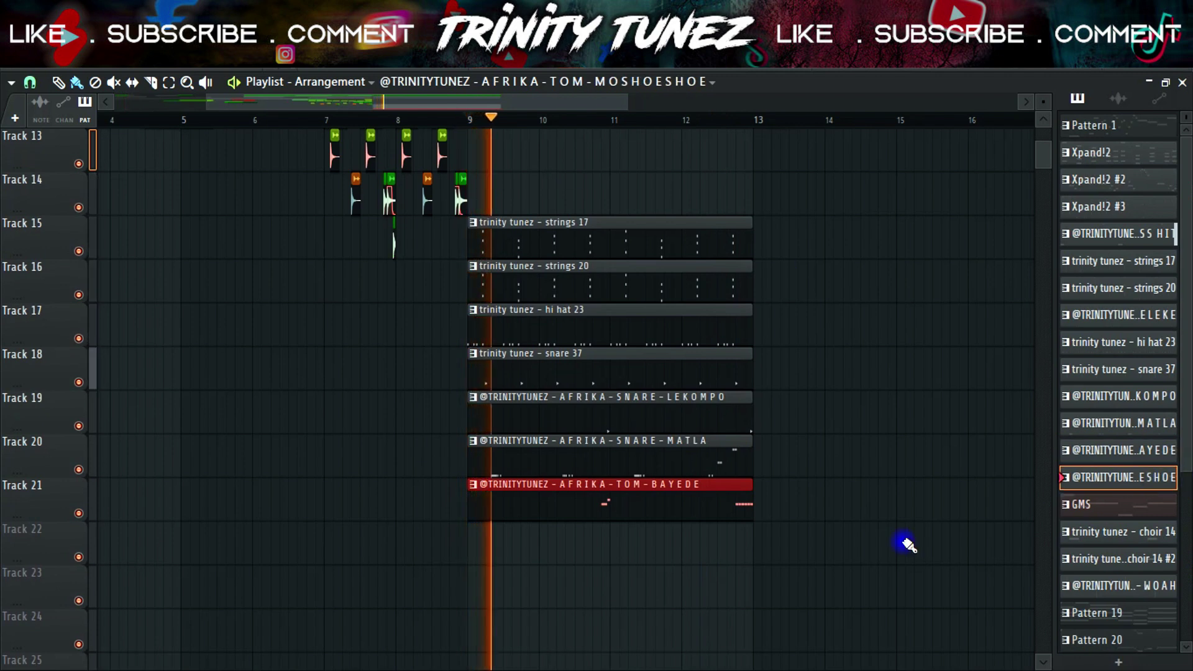
pyautogui.click(469, 554)
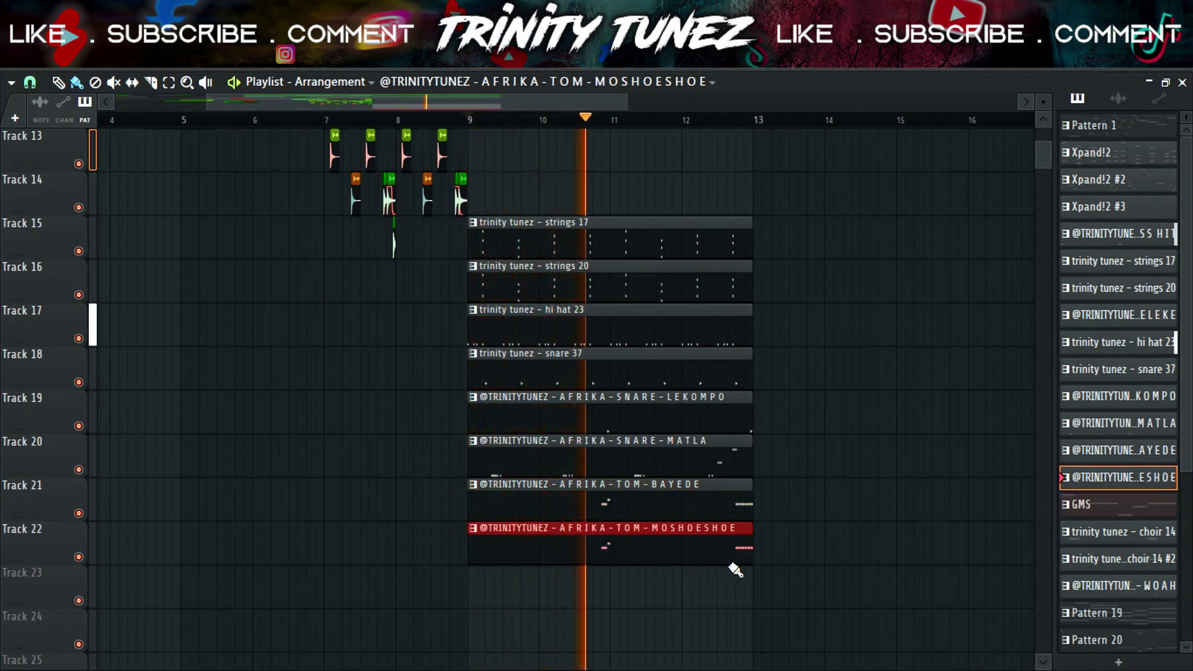
# - Place the choir 14 pattern on Track 23 at bar 9, below the tom patterns
pyautogui.click(1119, 505)
pyautogui.click(1112, 532)
pyautogui.scroll(-2, 913, 545)
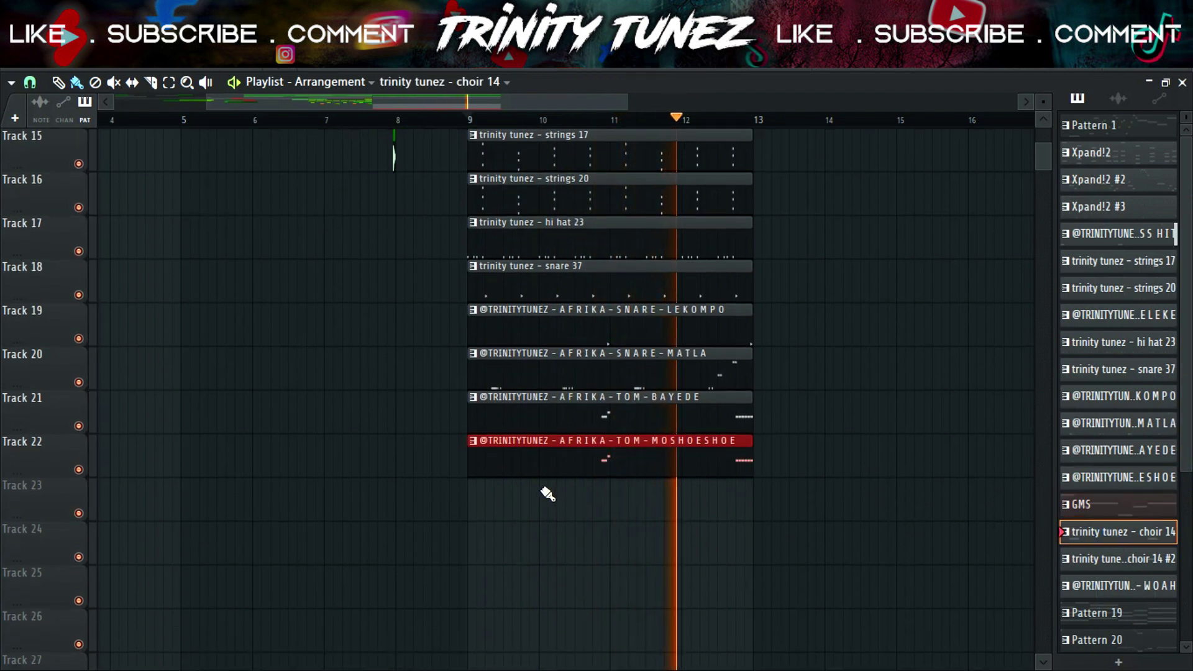
pyautogui.click(477, 497)
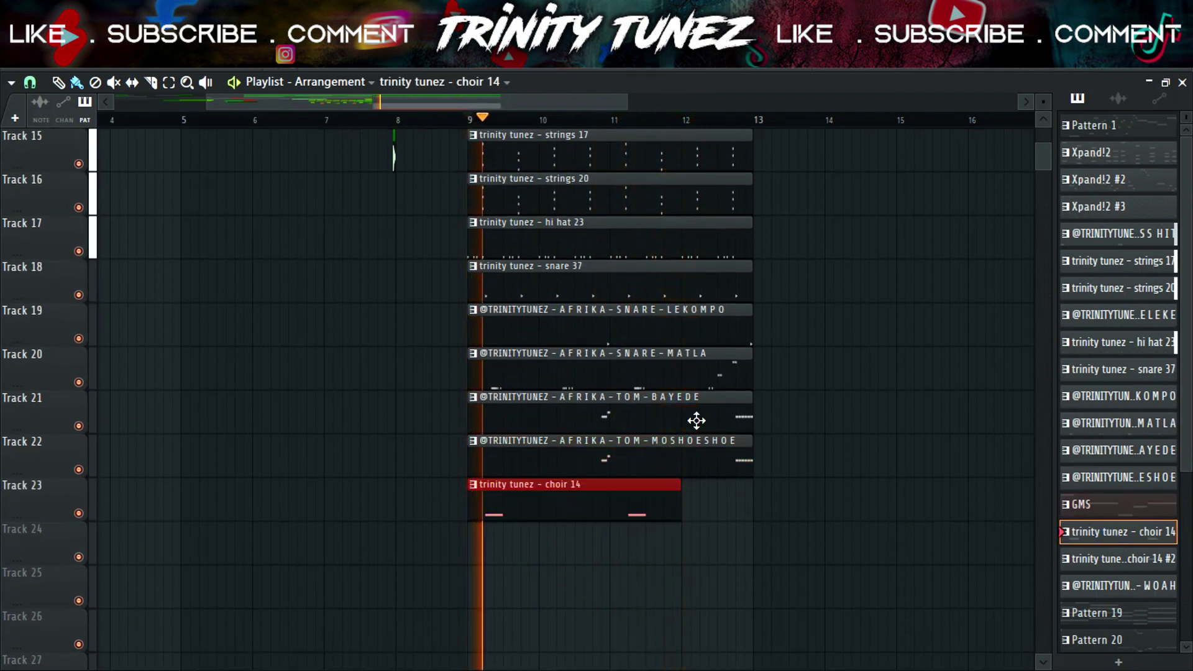
# - Open the choir 14 pattern's notes in the Piano roll by way of its channel in the Channel rack
pyautogui.doubleClick(598, 500)
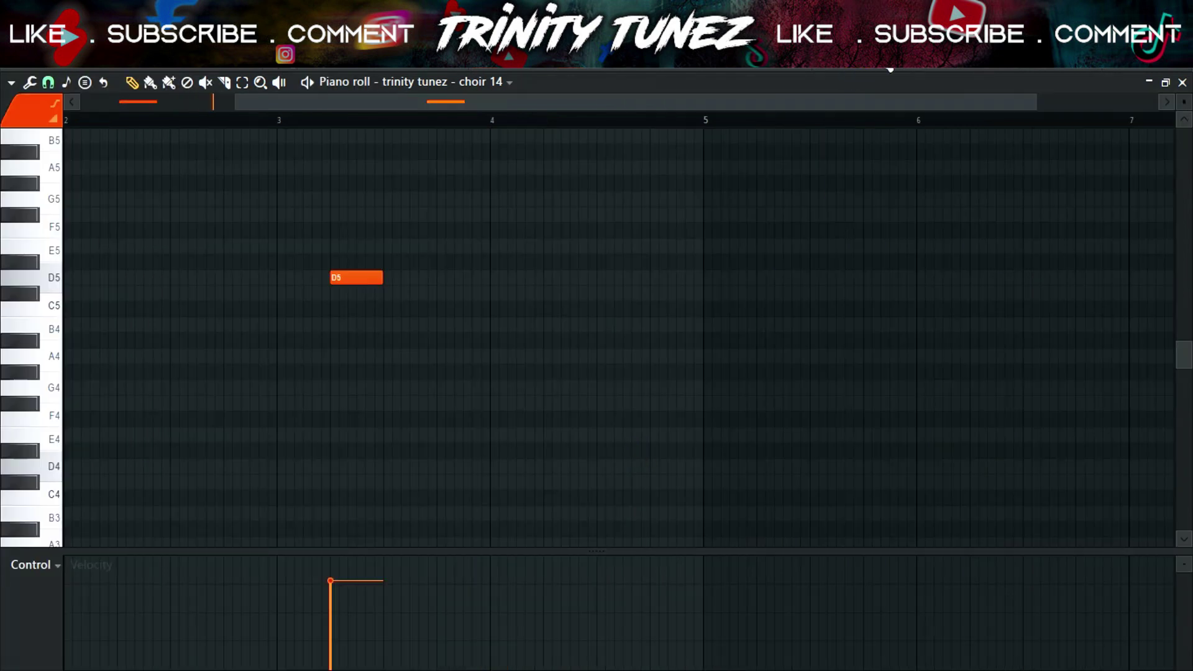
pyautogui.press('F6')
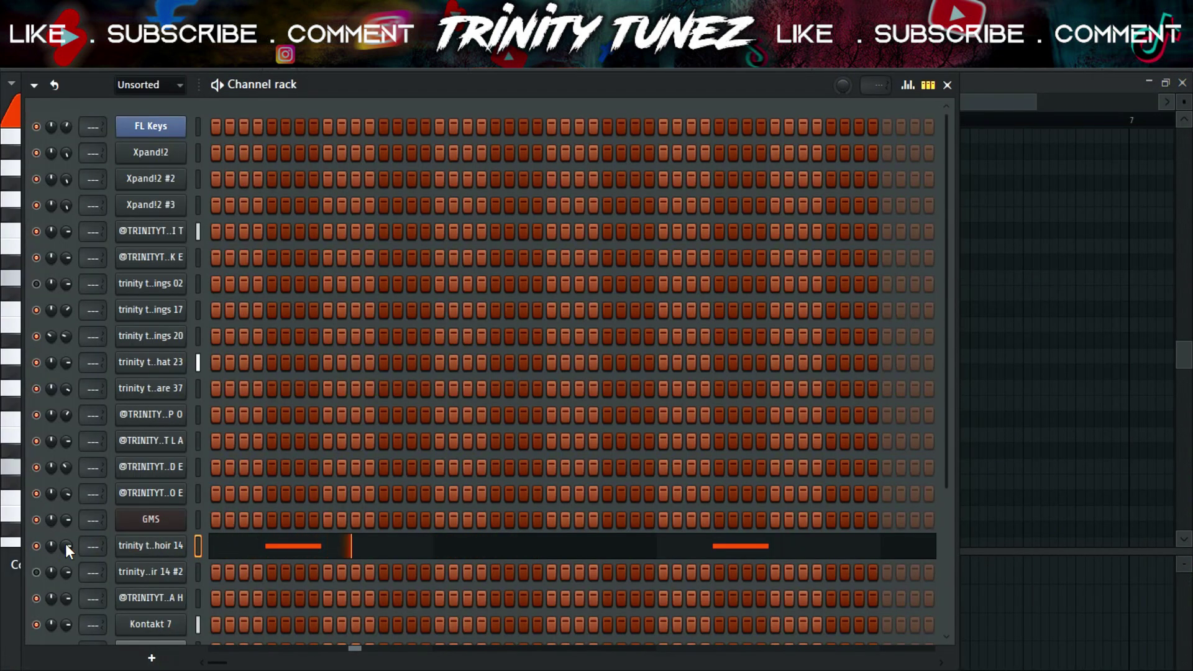
pyautogui.click(226, 554)
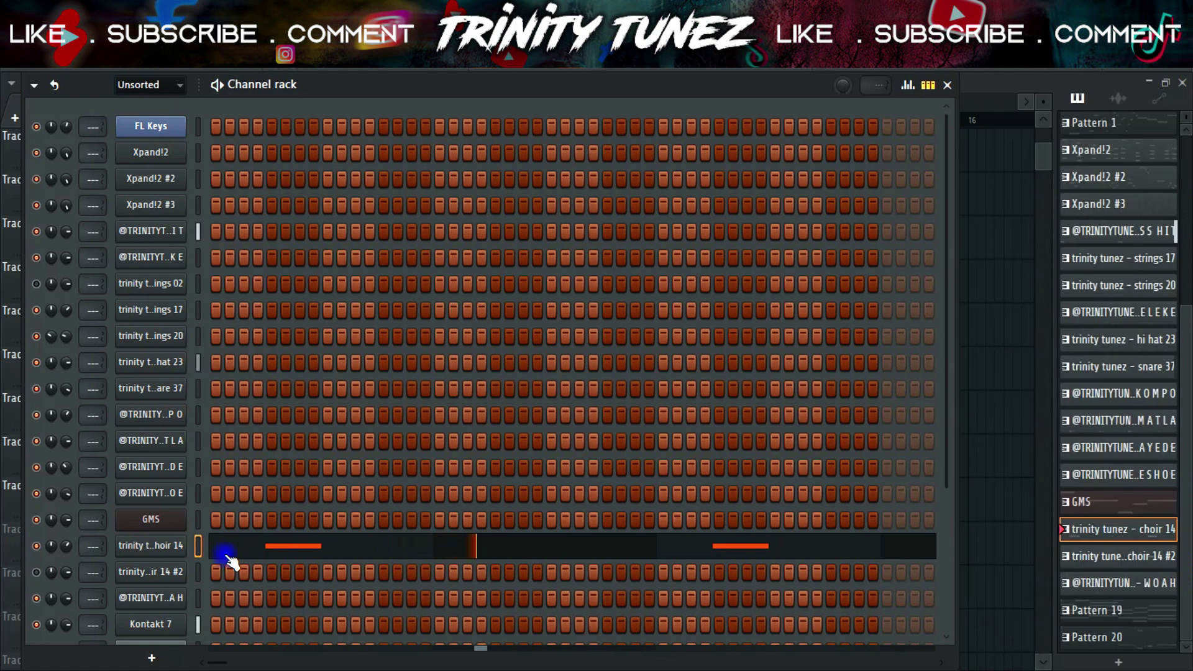
pyautogui.click(226, 554)
# - Try a B4 note after the first D5 in bar 1, replace it with a C#5 and lower the new note's velocity
pyautogui.click(172, 294)
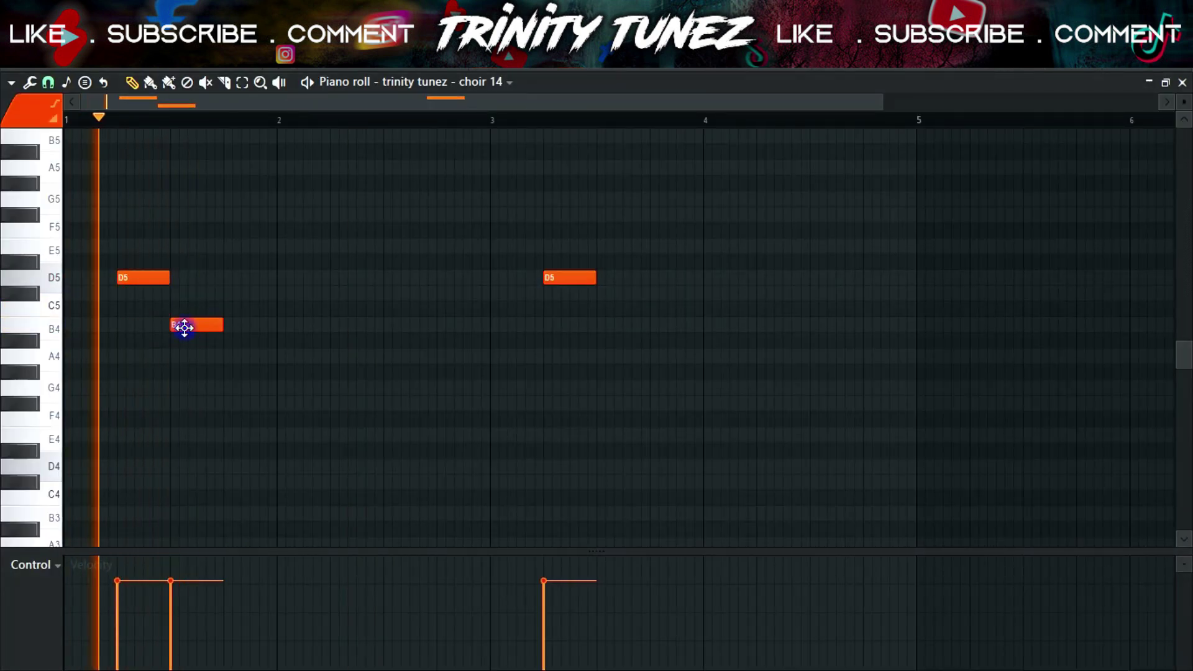
pyautogui.moveTo(180, 325)
pyautogui.mouseDown()
pyautogui.moveTo(186, 351)
pyautogui.moveTo(182, 319)
pyautogui.mouseUp()
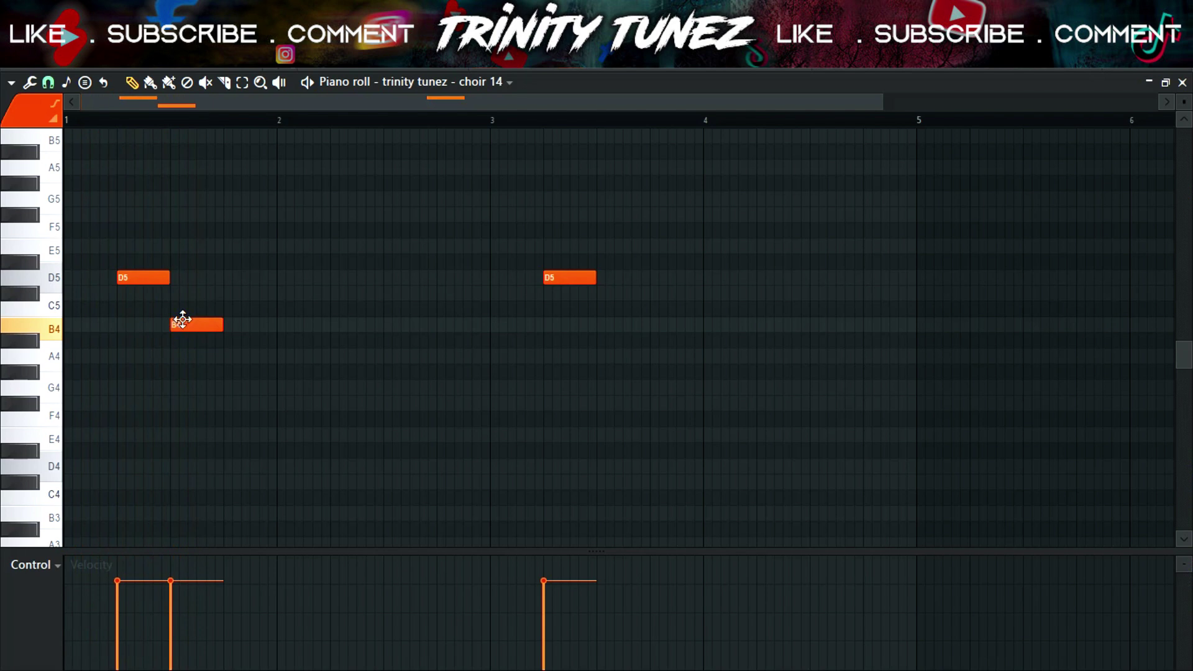
pyautogui.press('space')
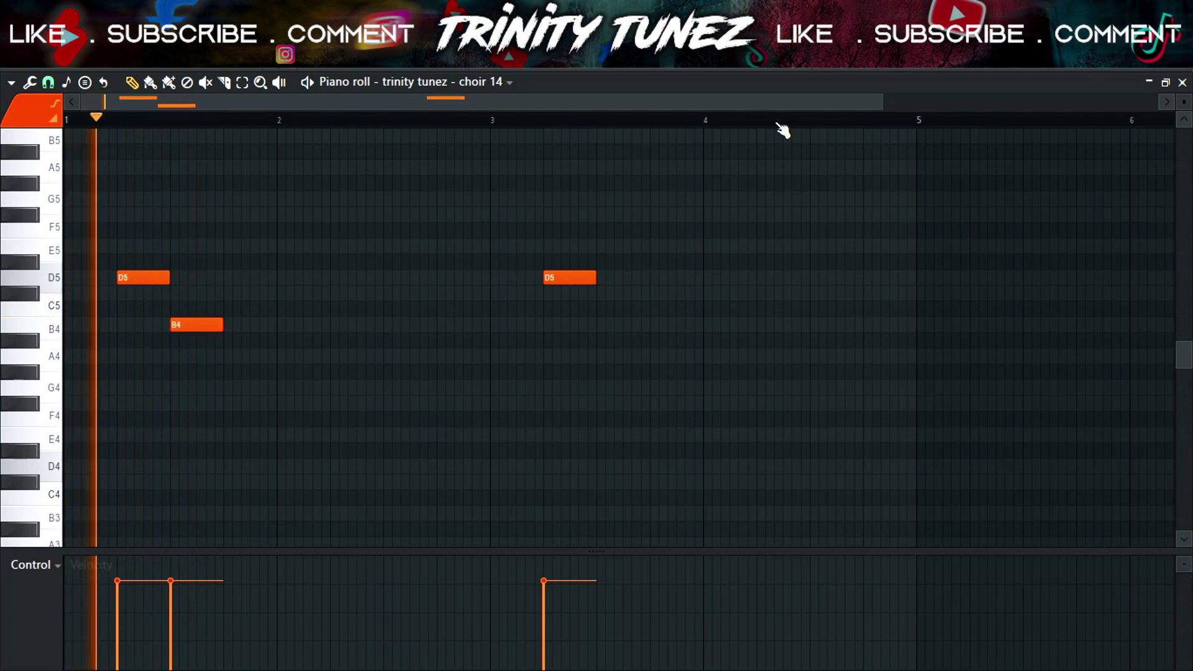
pyautogui.moveTo(879, 98); pyautogui.dragTo(420, 223)
pyautogui.click(281, 293)
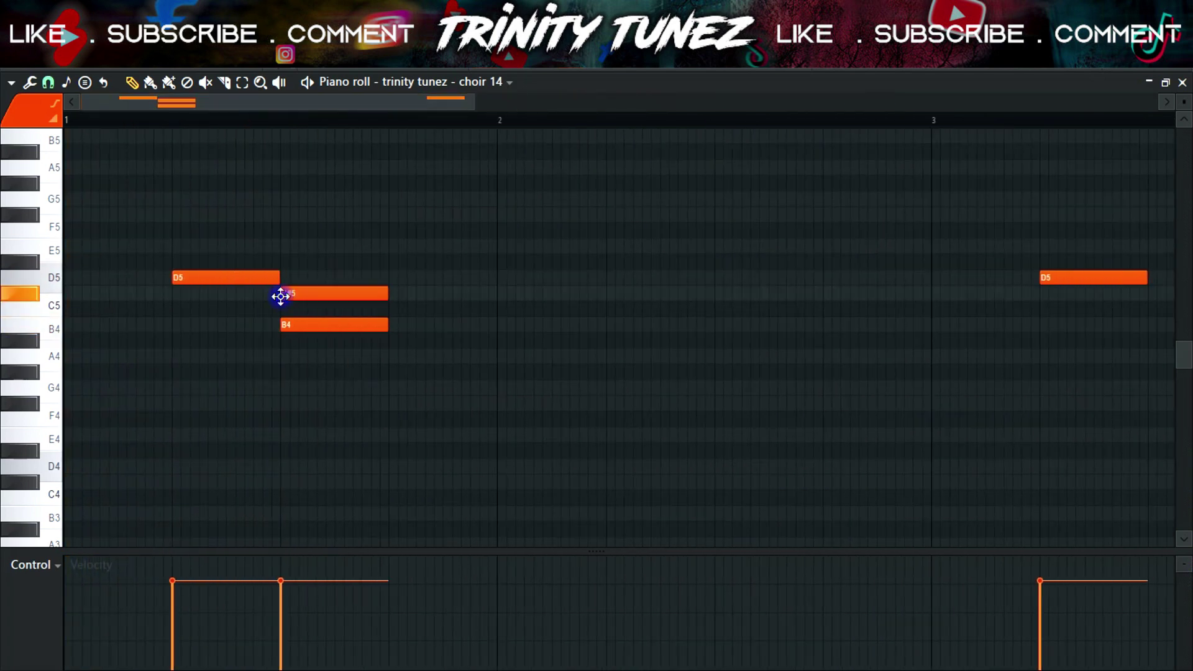
pyautogui.press('space')
pyautogui.rightClick(307, 324)
pyautogui.moveTo(306, 598); pyautogui.dragTo(296, 611)
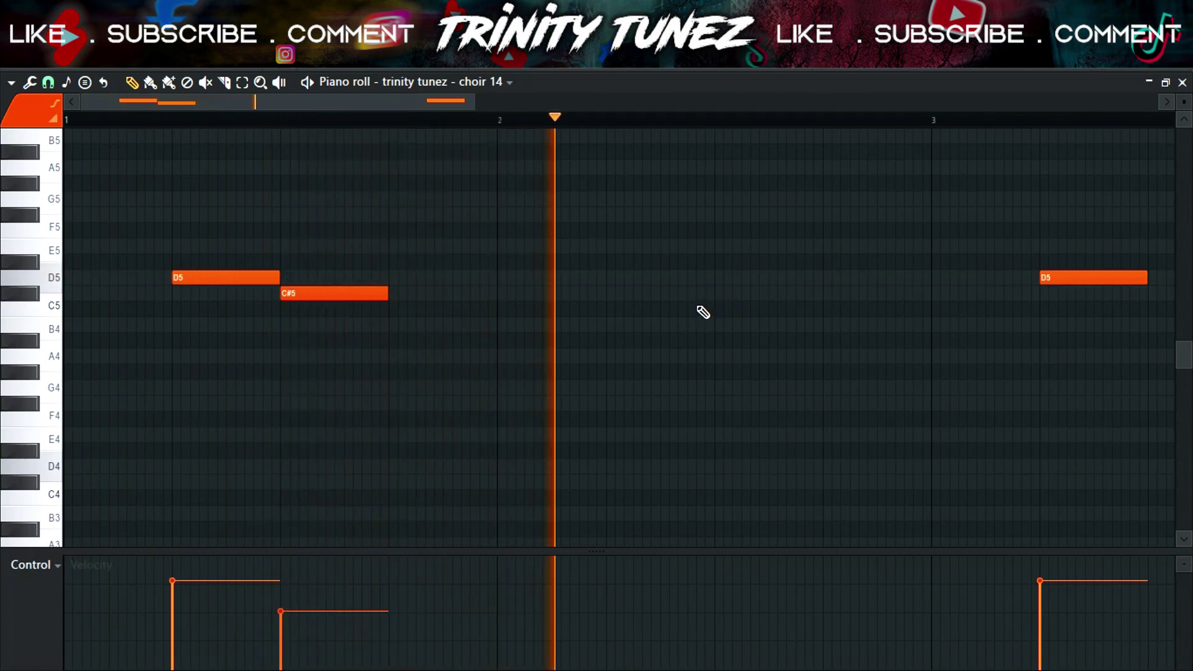
# - Add C#5 notes halfway through bar 2 and right after the bar 3 D5, and lower the latter's velocity
pyautogui.click(723, 295)
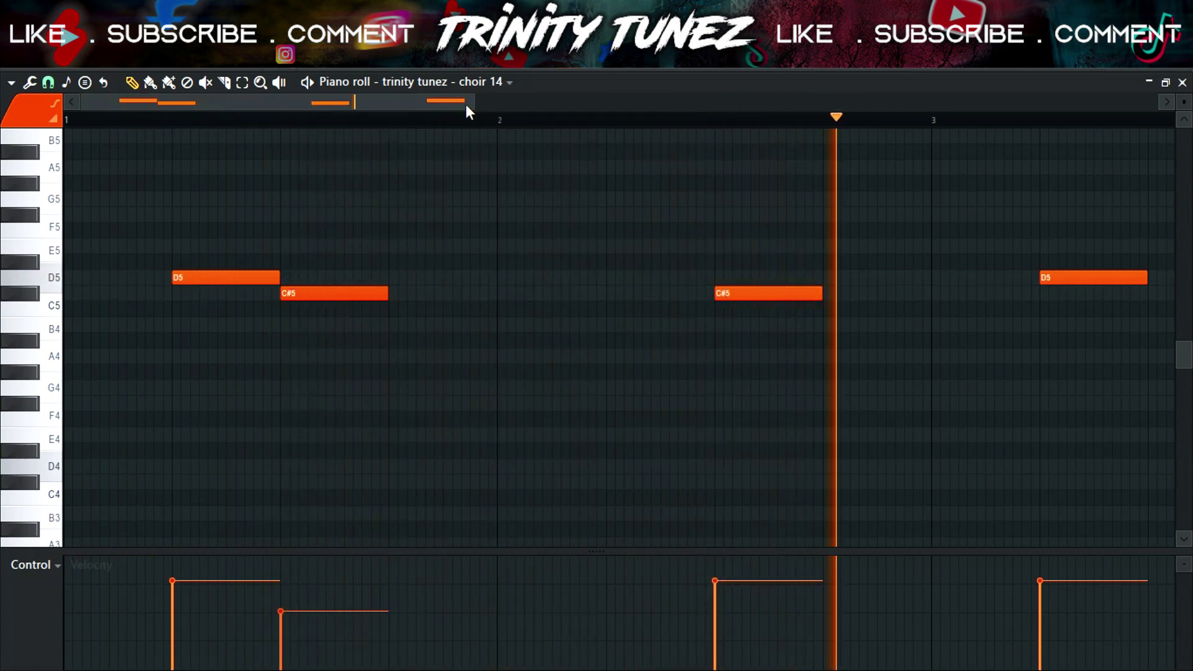
pyautogui.moveTo(464, 104); pyautogui.dragTo(538, 121)
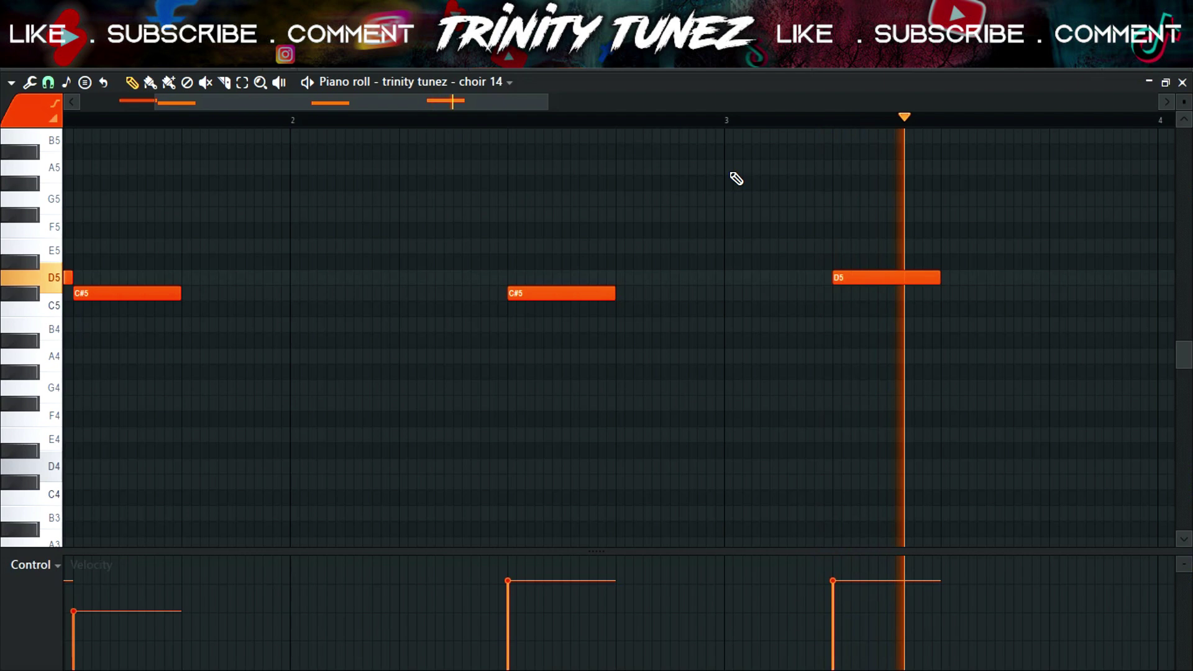
pyautogui.click(942, 293)
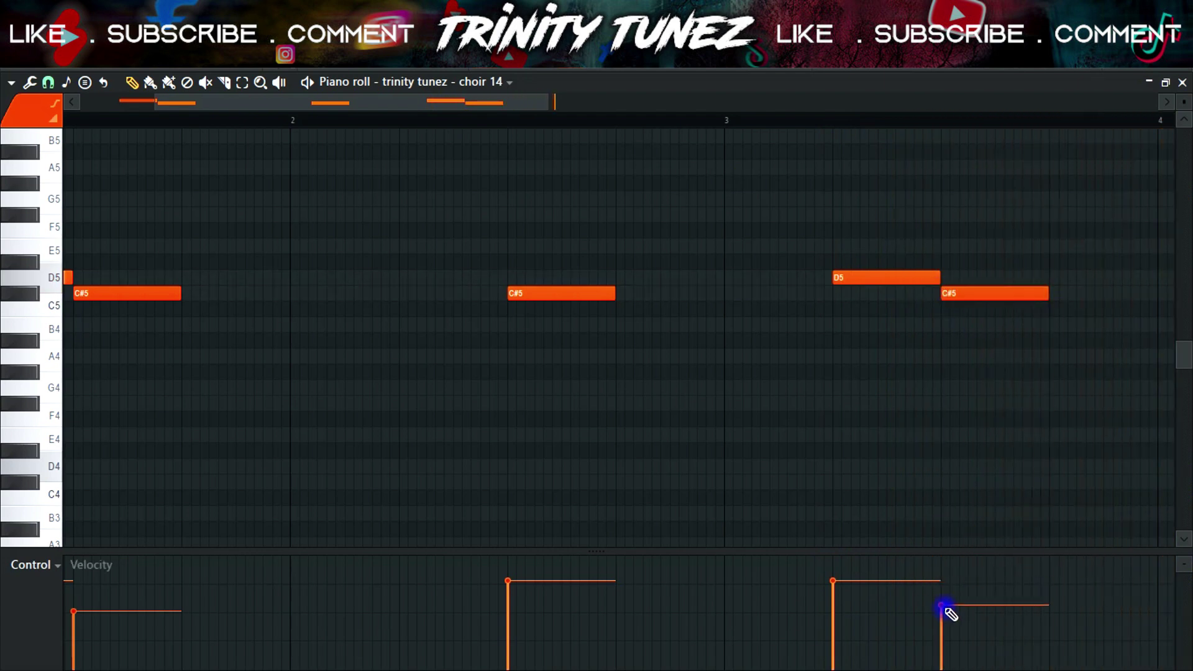
pyautogui.moveTo(547, 106); pyautogui.dragTo(697, 103)
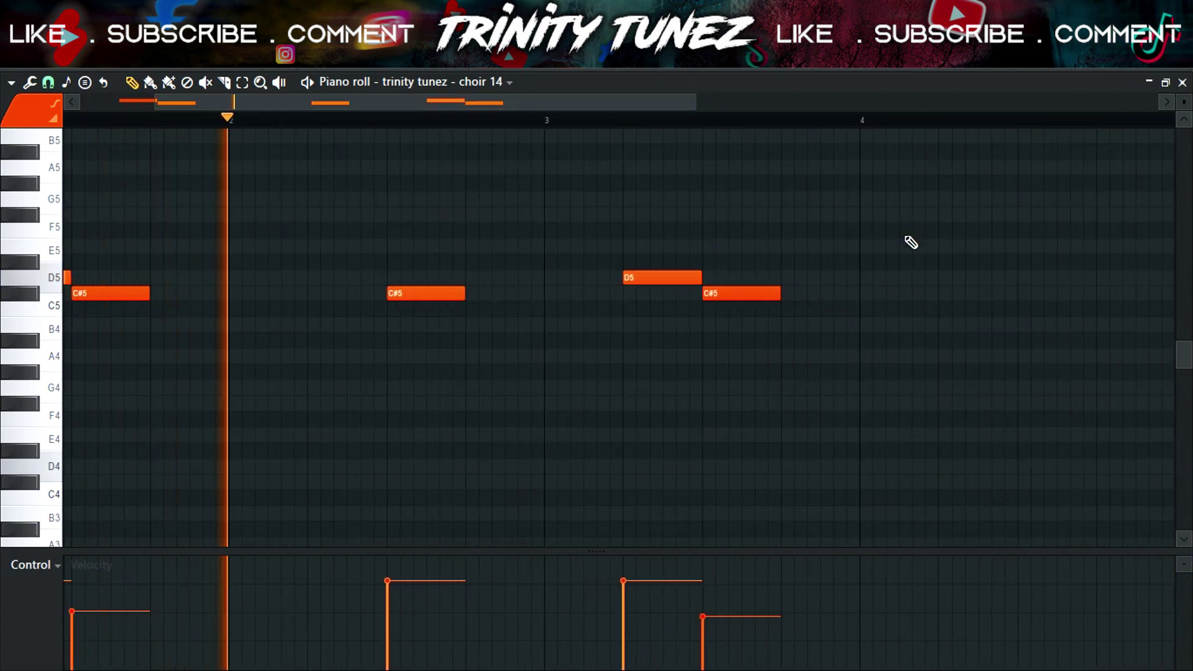
pyautogui.moveTo(703, 616); pyautogui.dragTo(702, 607)
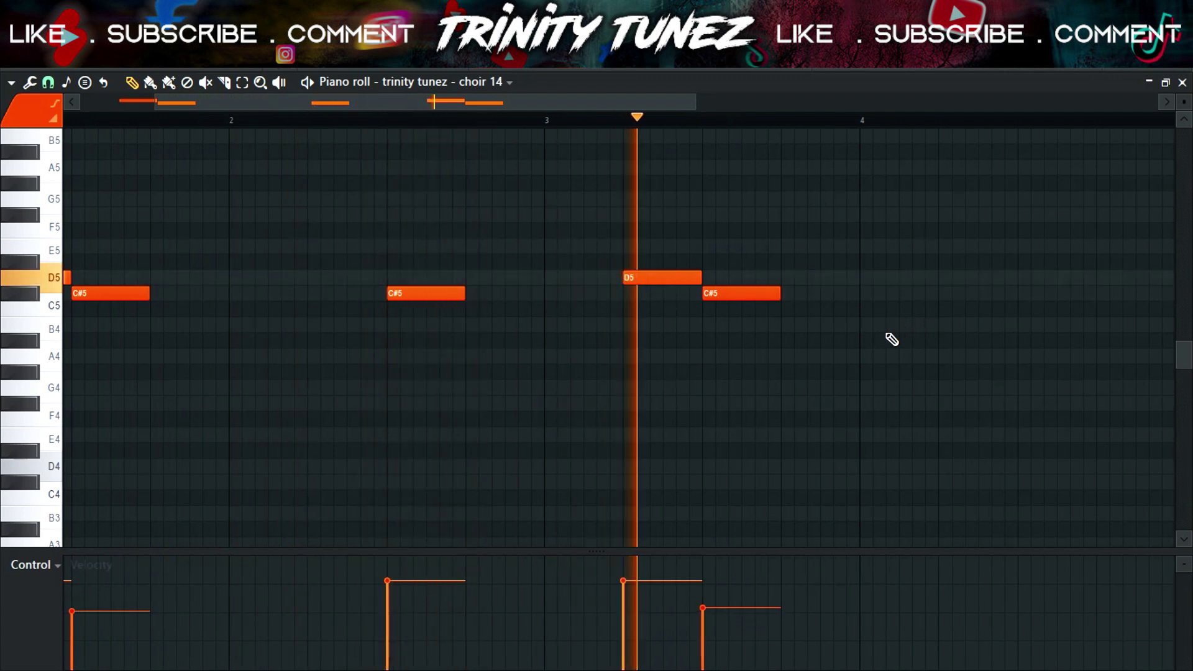
# - Add an E5 note at the start of bar 4 and an F#5 halfway through it, and return to the Playlist
pyautogui.moveTo(663, 102); pyautogui.dragTo(740, 125)
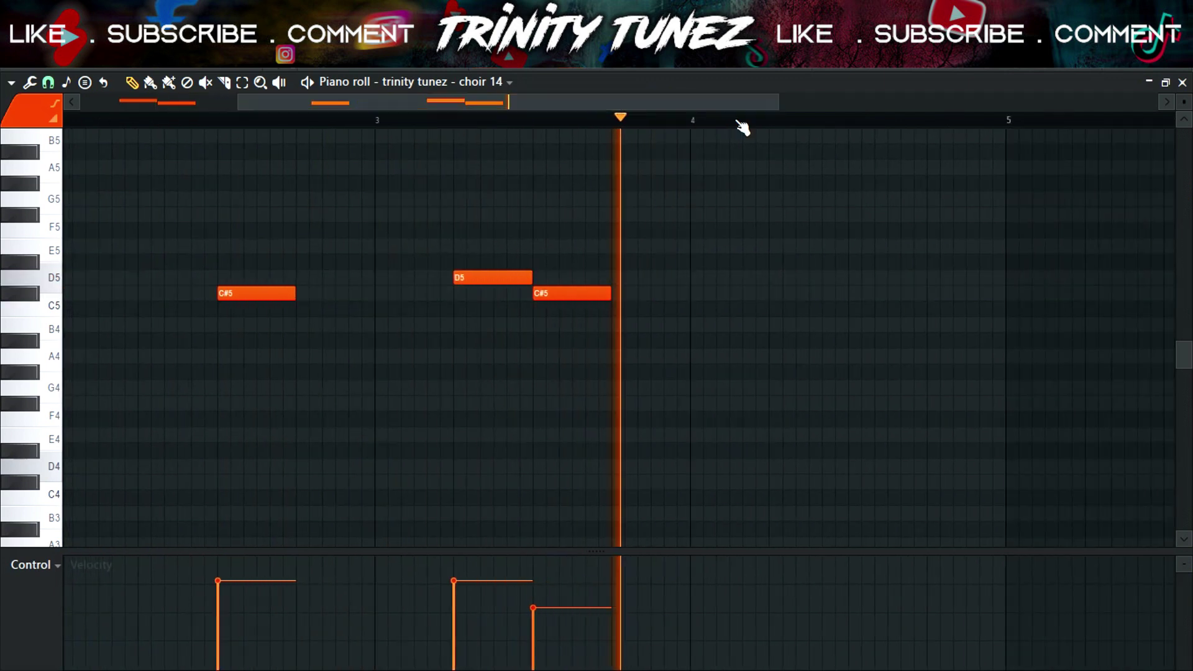
pyautogui.click(688, 241)
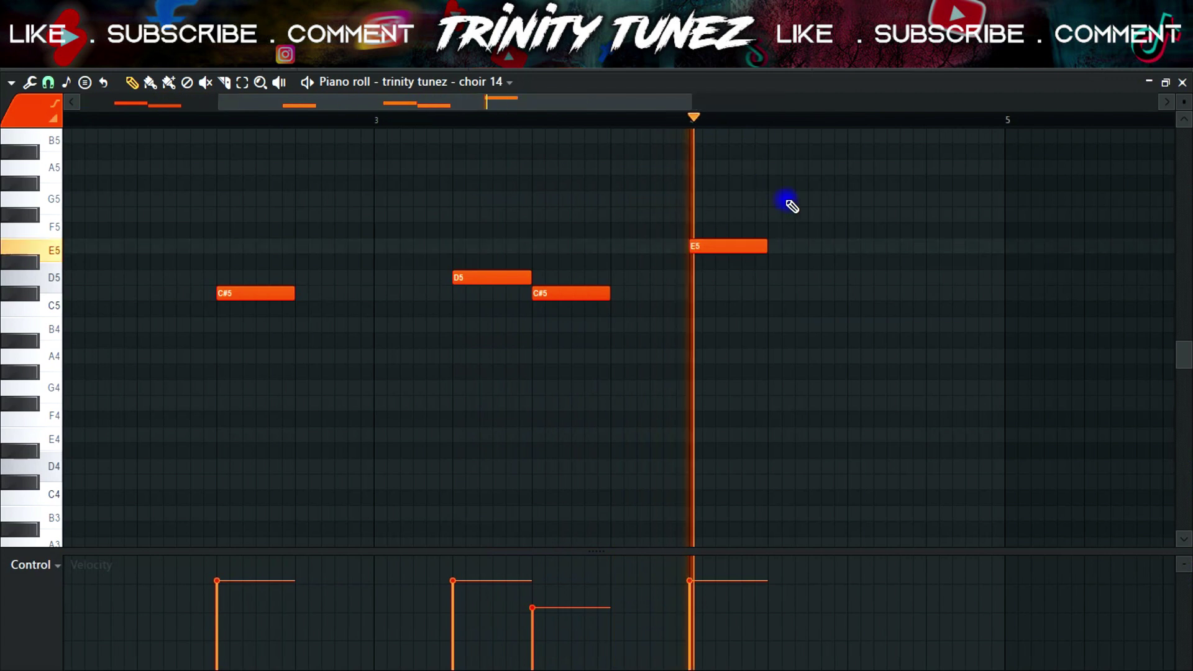
pyautogui.click(852, 217)
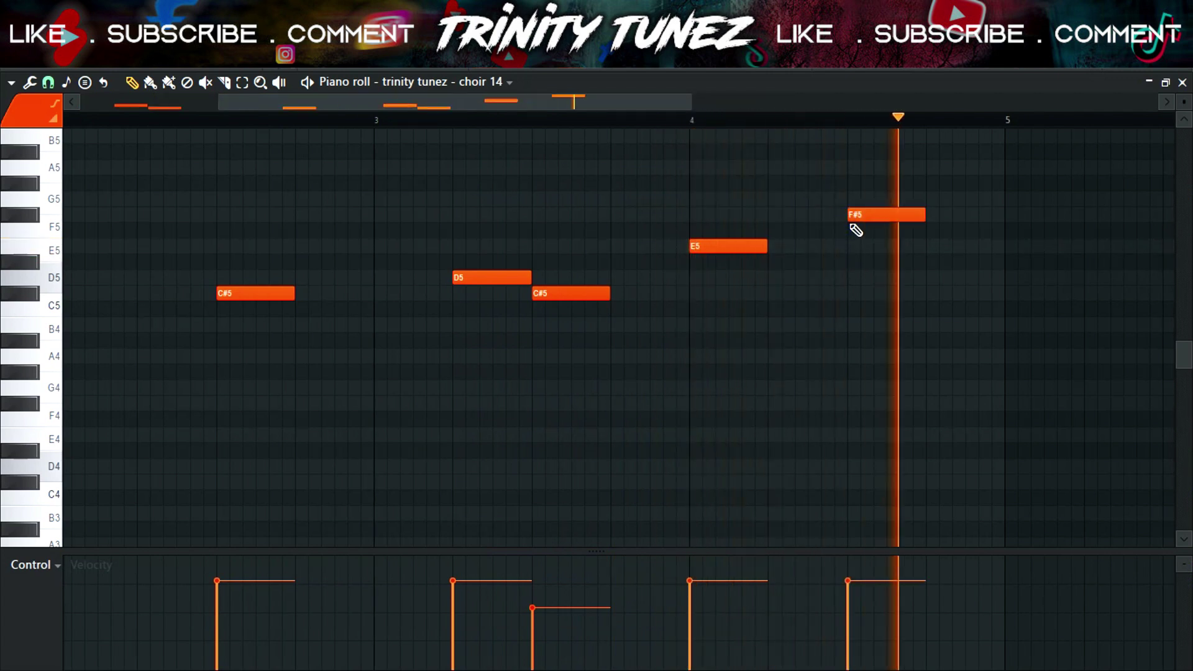
pyautogui.press('F5')
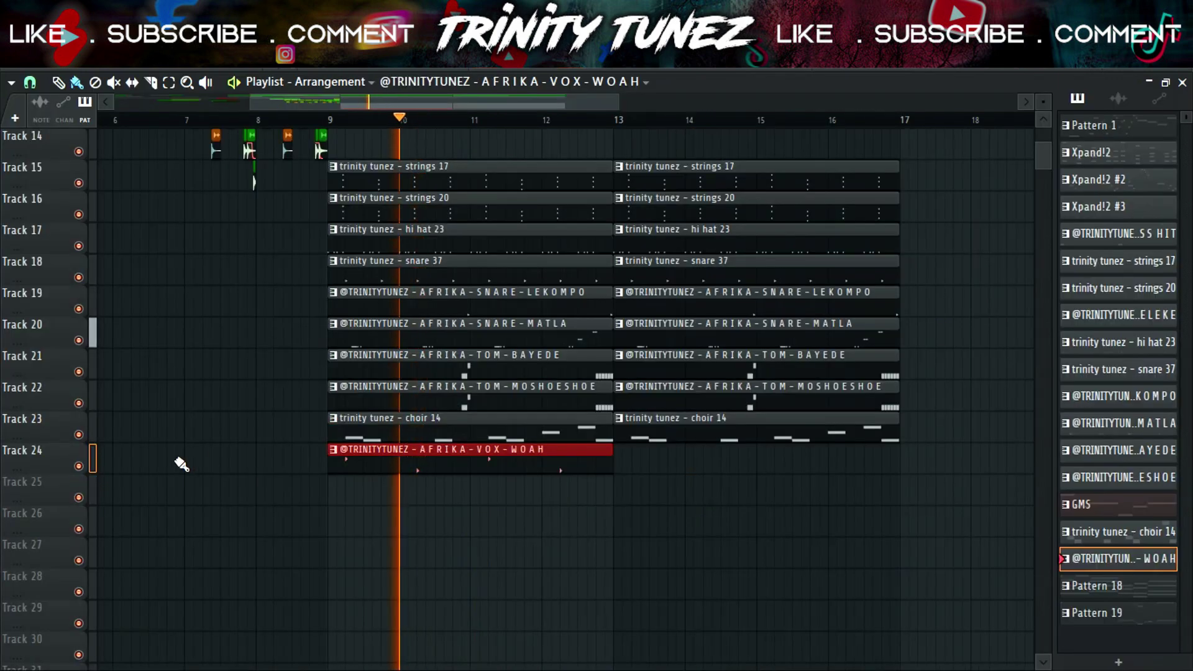
# - Place another AFRIKA-VOX-WOAH clip at bar 1 on Track 24 and make it unique
pyautogui.scroll(-2, 252, 102)
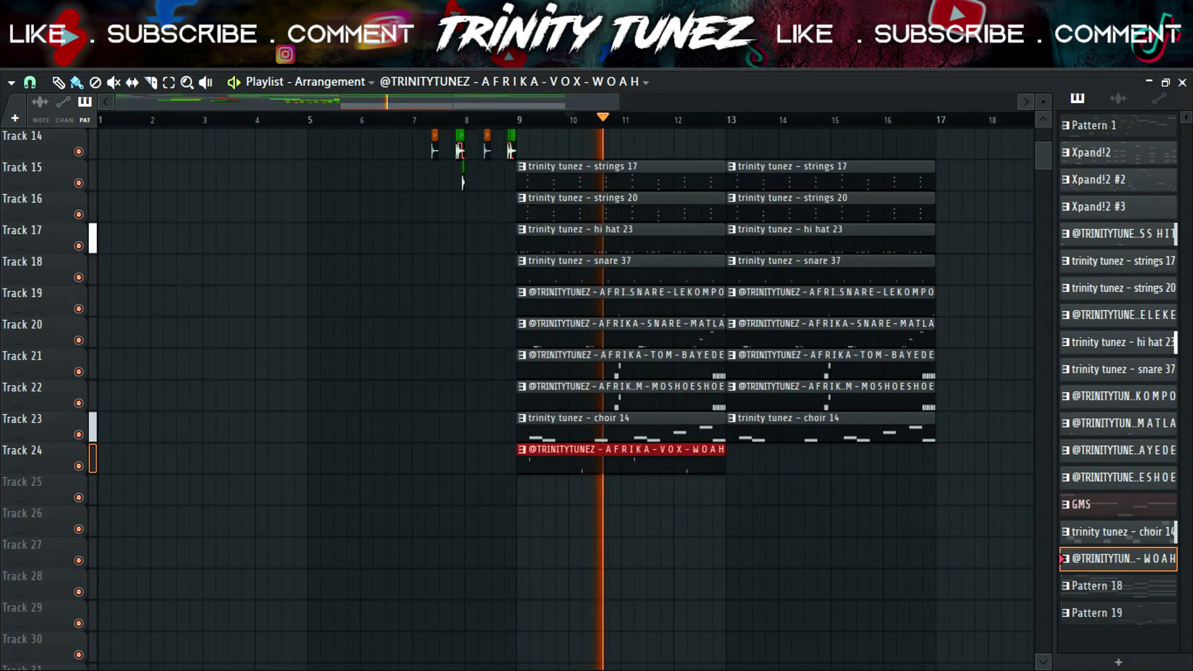
pyautogui.moveTo(566, 466); pyautogui.dragTo(127, 457)
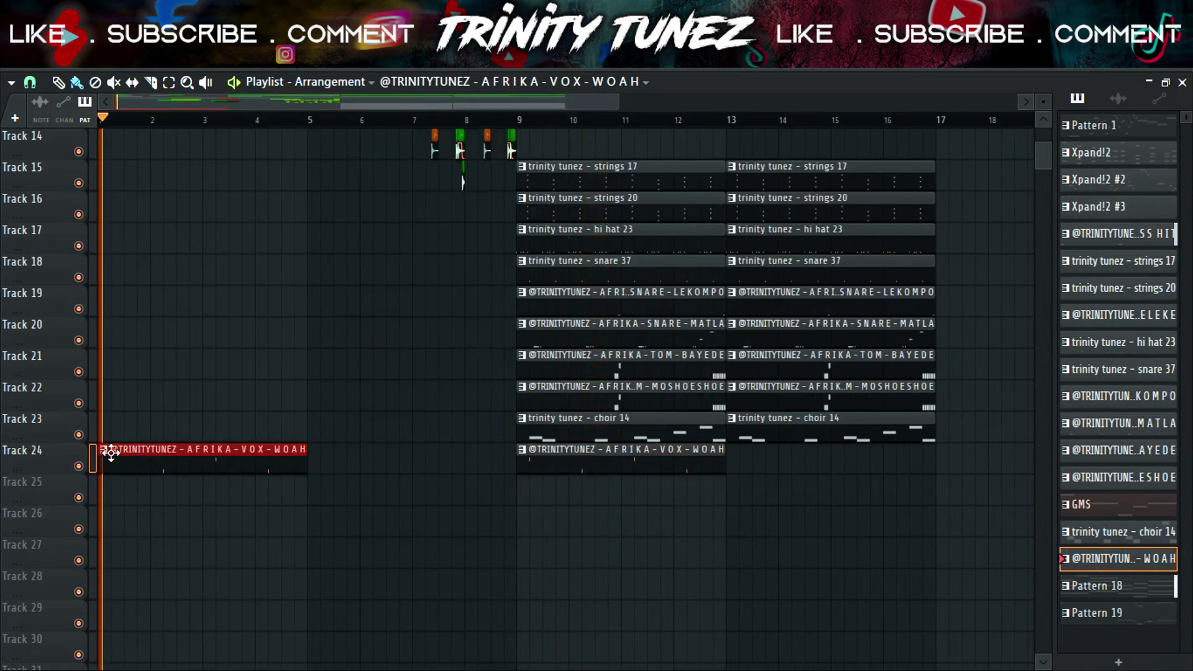
pyautogui.click(110, 453)
pyautogui.click(140, 547)
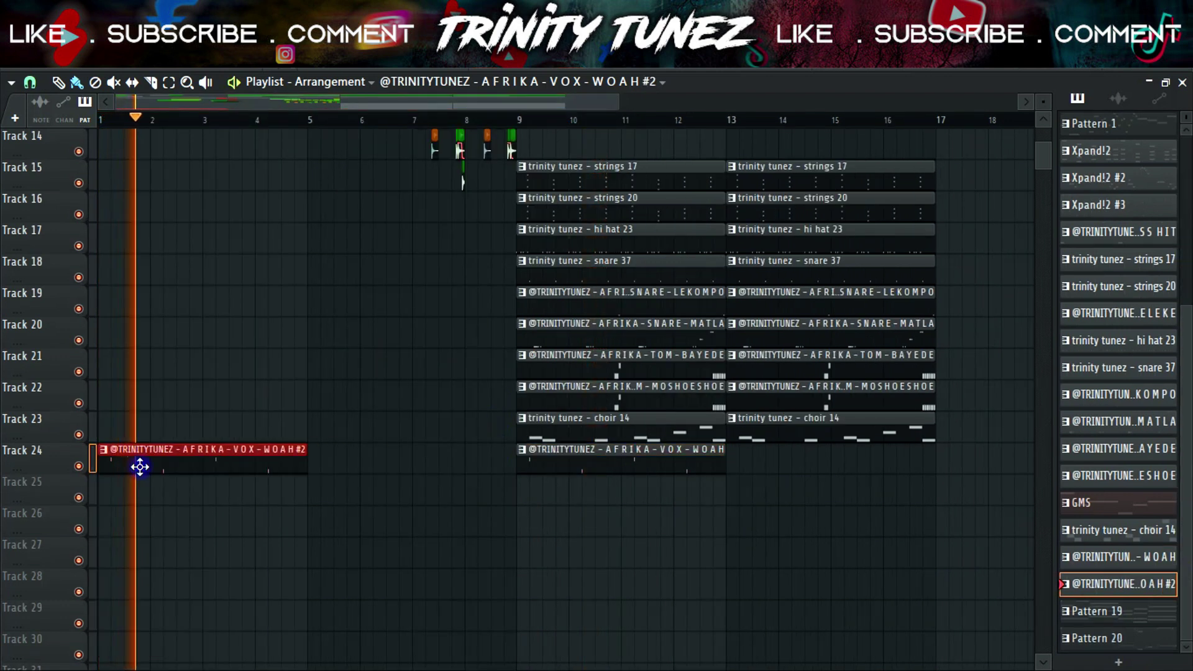
# - Open the bar 1 vox clip's notes in the Piano roll and lower the first note an octave to C4
pyautogui.doubleClick(140, 466)
pyautogui.click(143, 309)
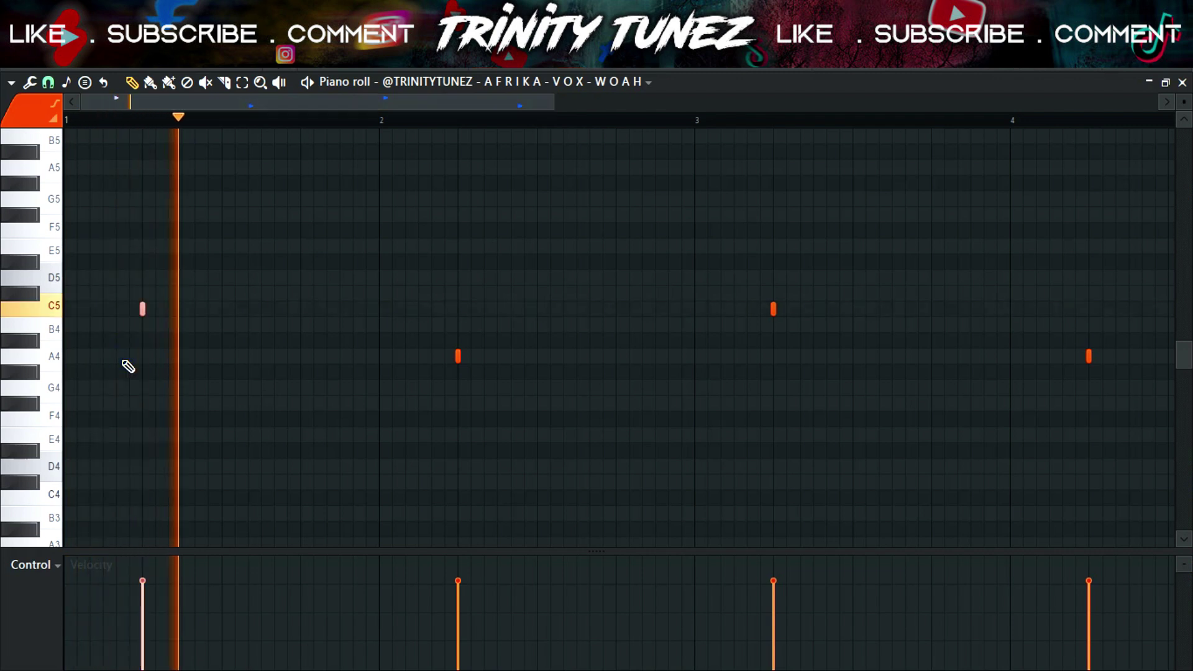
pyautogui.hotkey('ctrl', 'Down')
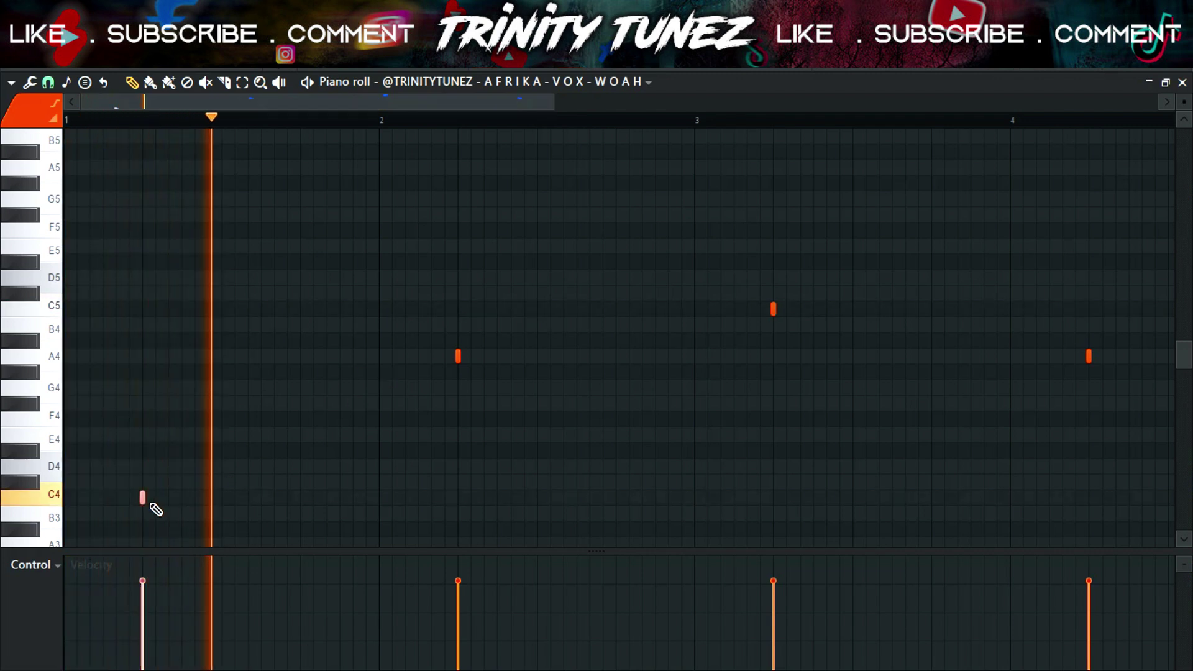
# - Shift the A4 vox note in bar 2 to the middle of the bar and play the pattern
pyautogui.rightClick(457, 356)
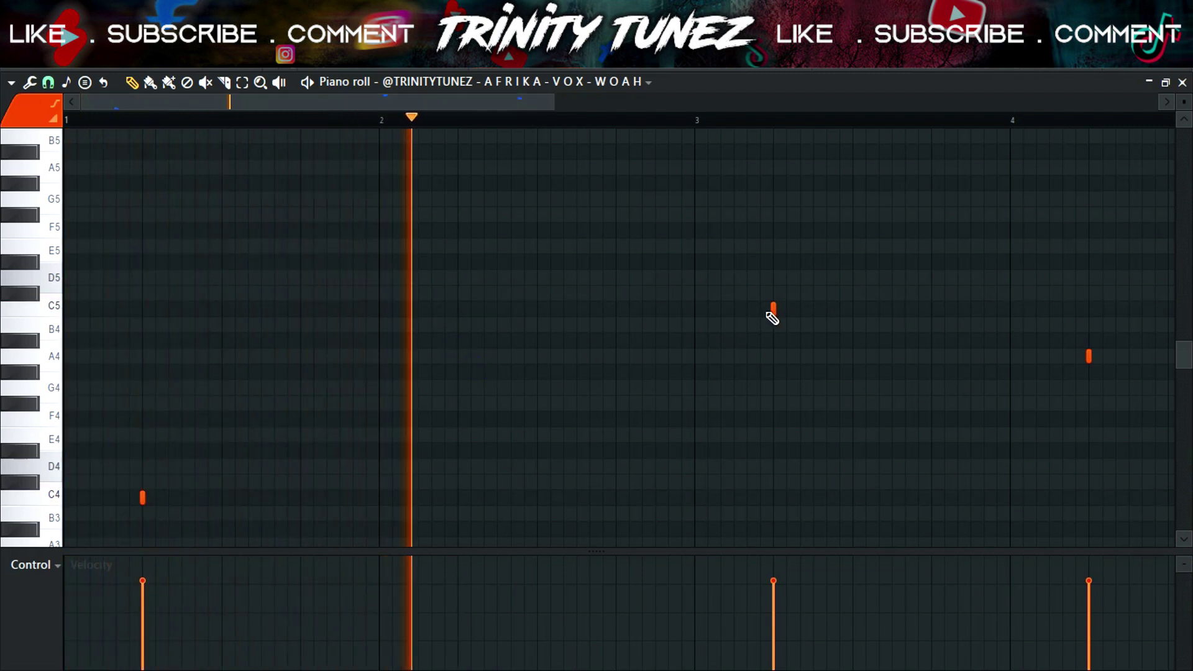
pyautogui.hotkey('ctrl', 'z')
pyautogui.press('space')
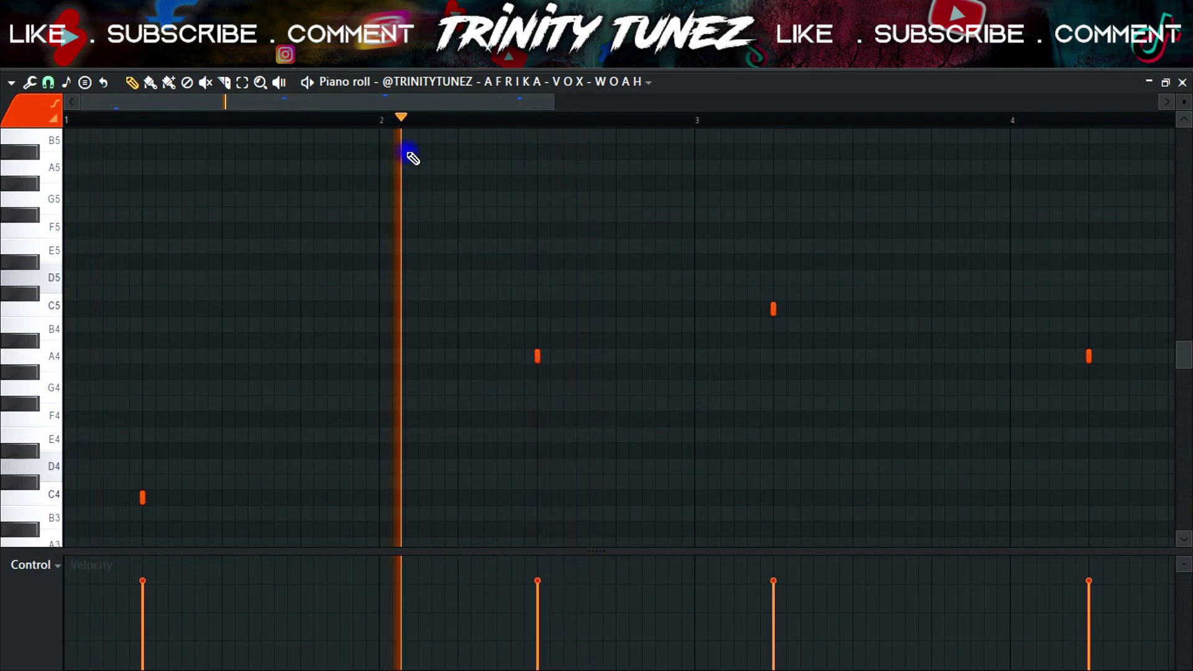
# - Lower the bar 2 vox note to G4 and the bar 3 note an octave to C4
pyautogui.moveTo(535, 351); pyautogui.dragTo(535, 405)
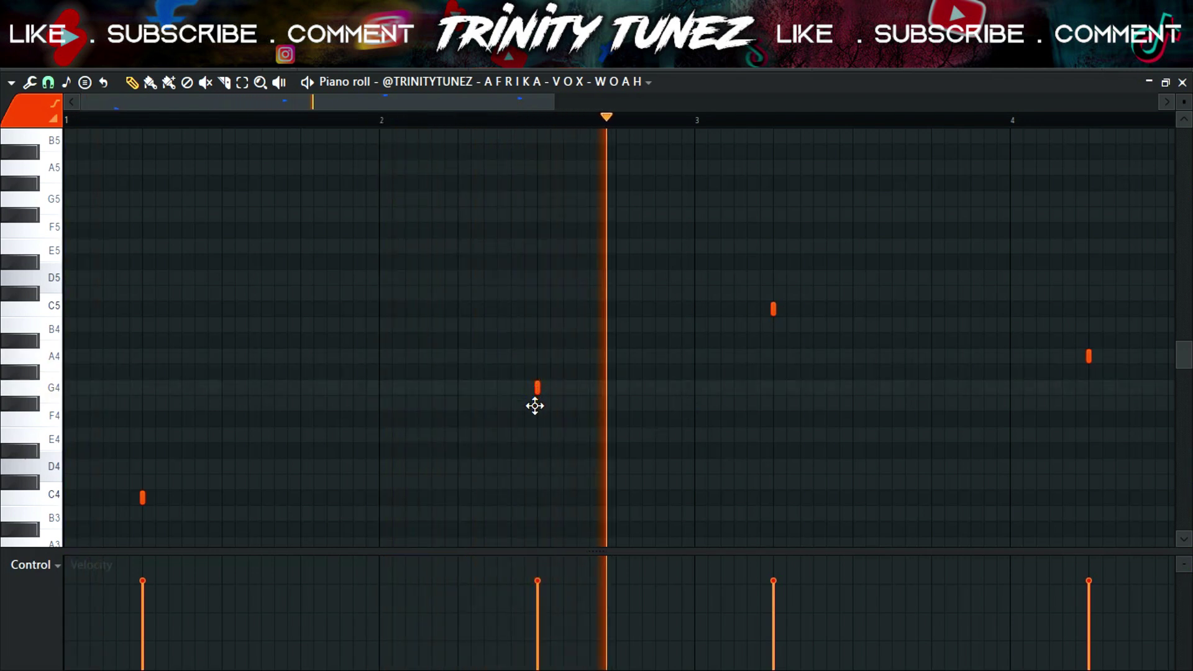
pyautogui.click(537, 373)
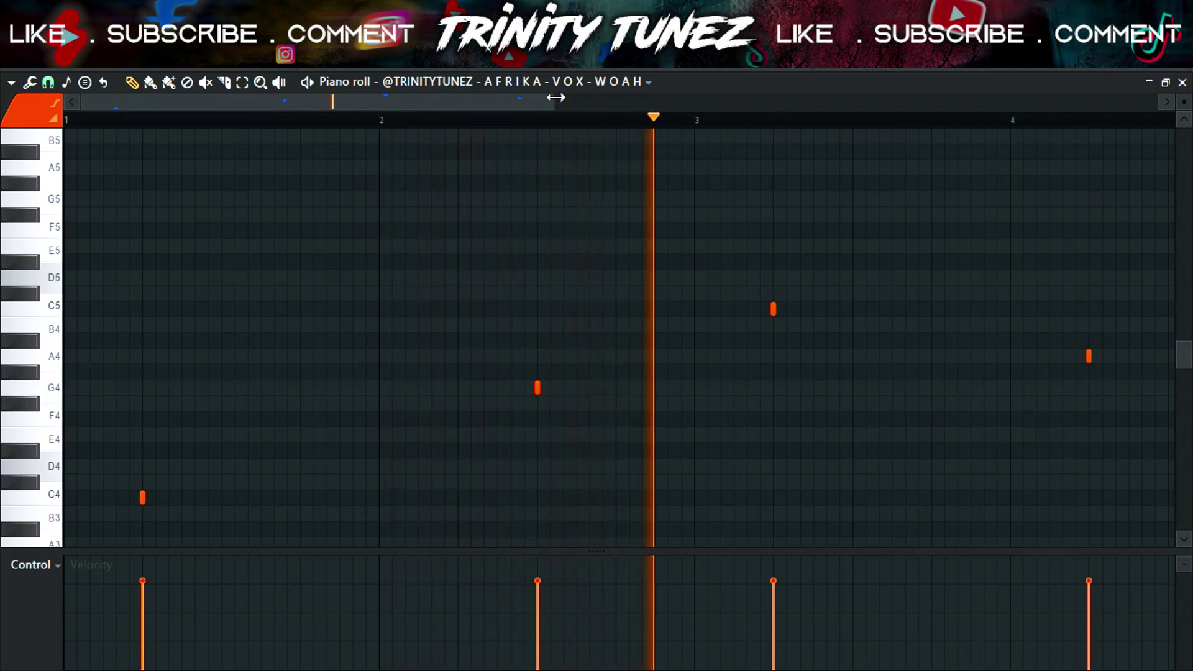
pyautogui.moveTo(554, 100); pyautogui.dragTo(715, 149)
pyautogui.rightClick(632, 298)
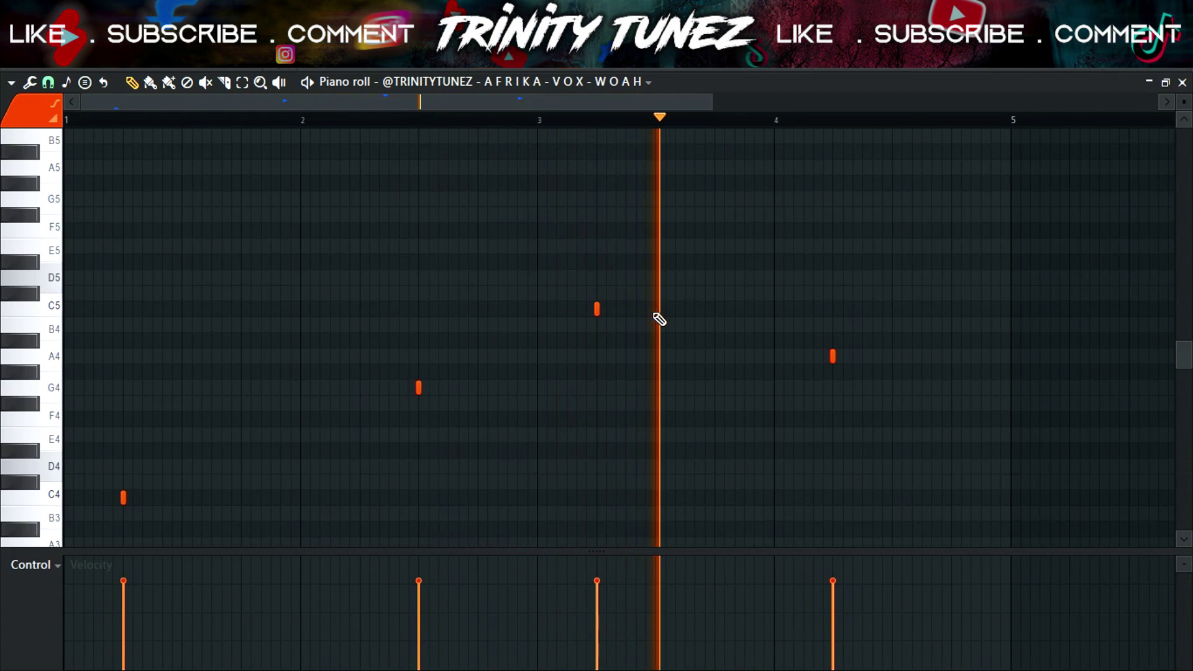
pyautogui.moveTo(609, 299); pyautogui.dragTo(587, 330)
pyautogui.hotkey('ctrl', 'Down')
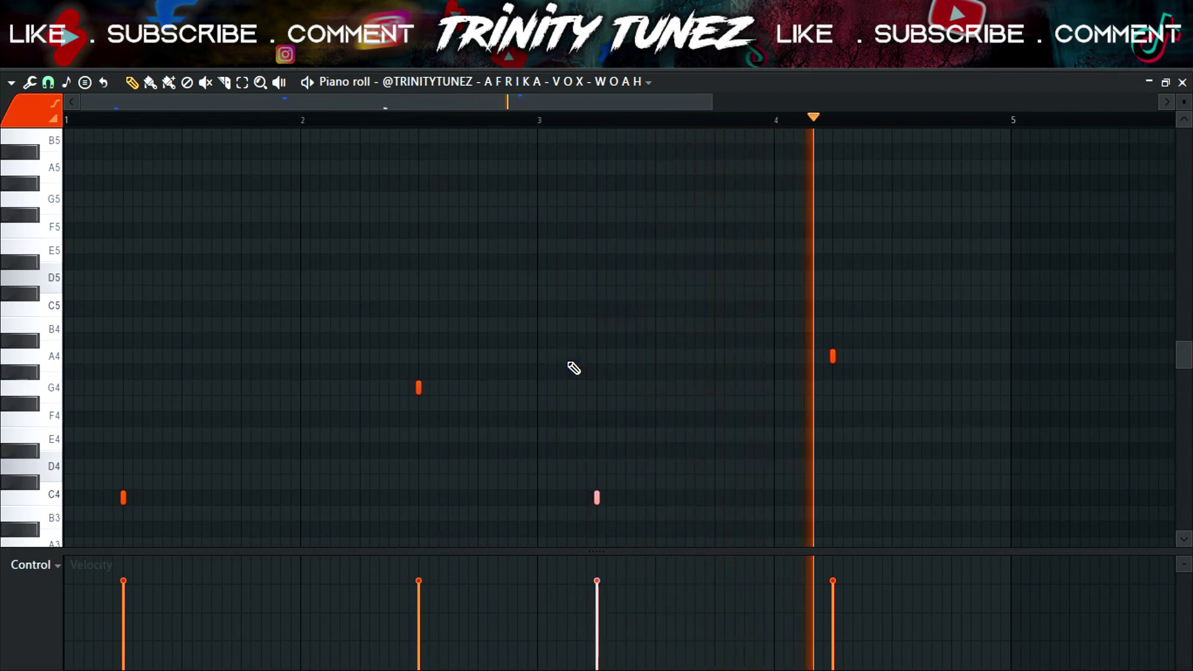
# - Add an A#3 vox note halfway through bar 3, play from bar 3, and return to the Playlist
pyautogui.click(563, 119)
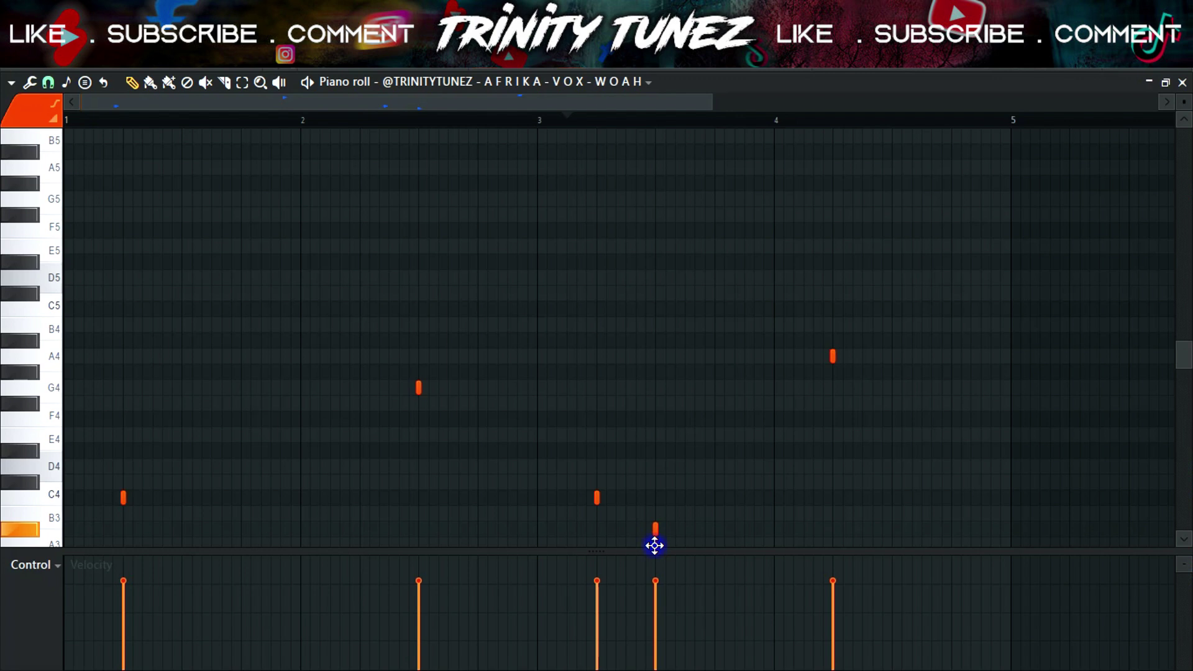
pyautogui.moveTo(654, 546); pyautogui.dragTo(654, 512)
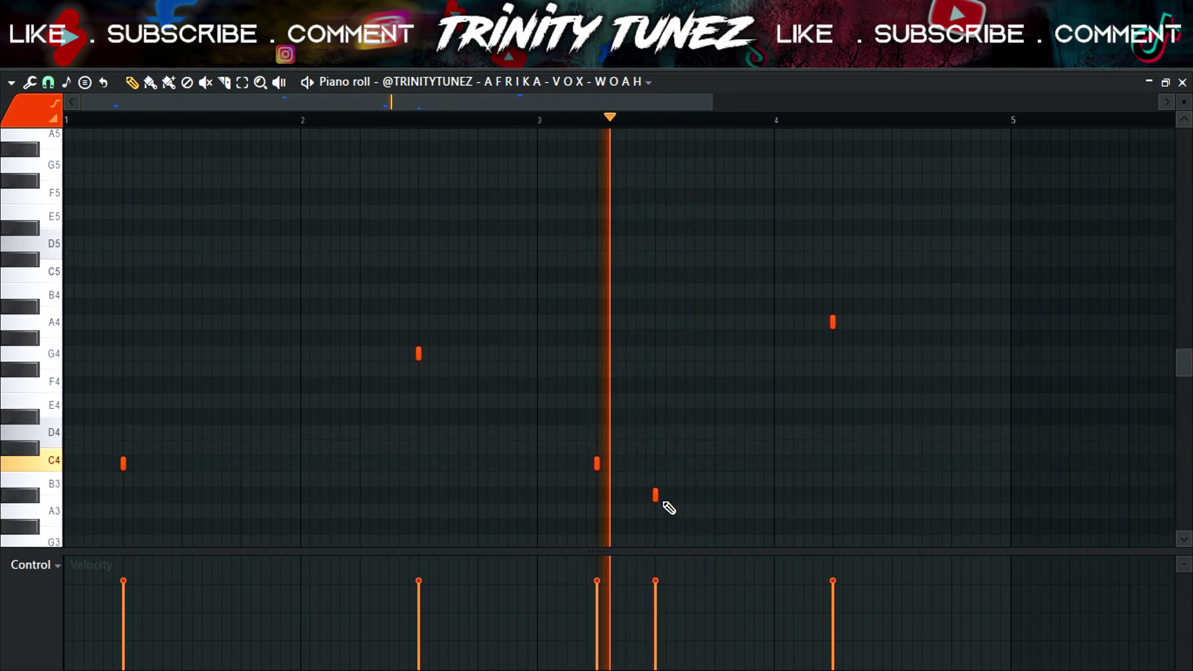
pyautogui.press('F5')
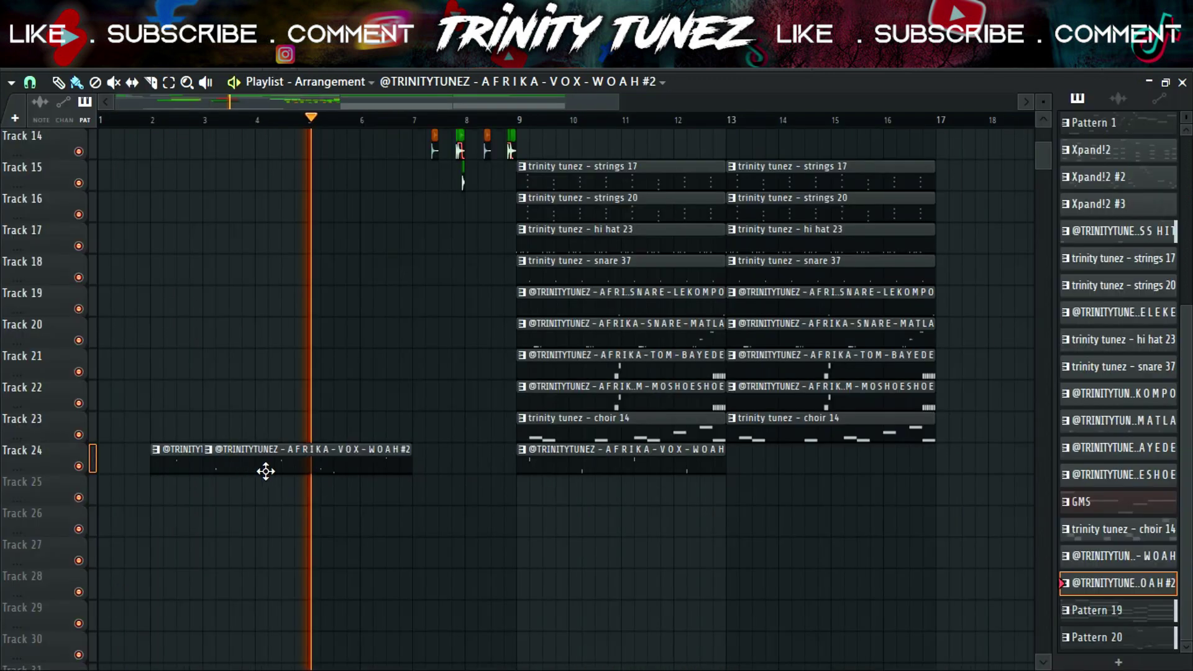
# - Trim the second vox clip on Track 24 to span bars 5 to 7 and make it unique
pyautogui.moveTo(208, 468); pyautogui.dragTo(294, 478)
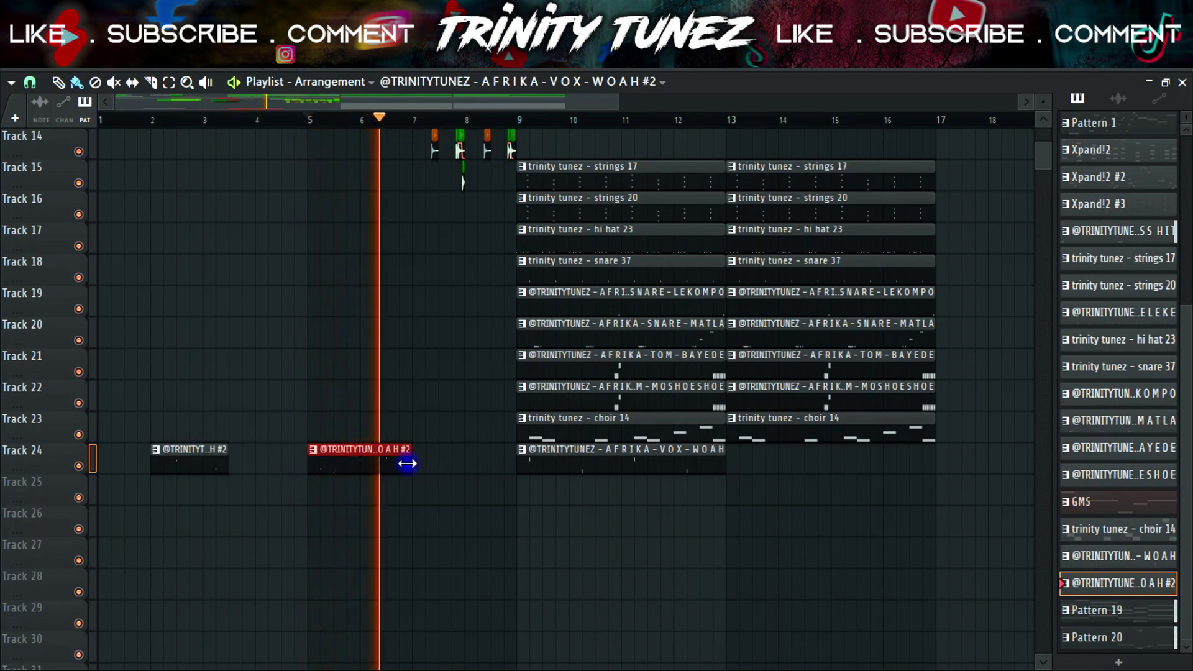
pyautogui.moveTo(439, 468); pyautogui.dragTo(410, 468)
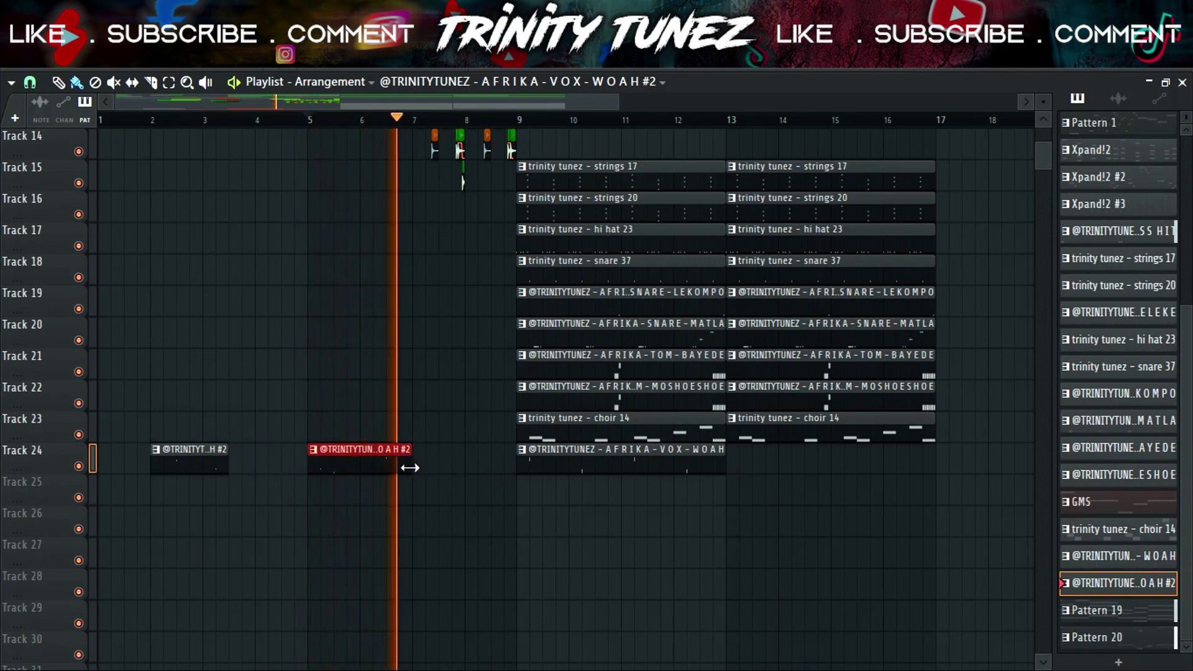
pyautogui.click(323, 455)
pyautogui.click(332, 533)
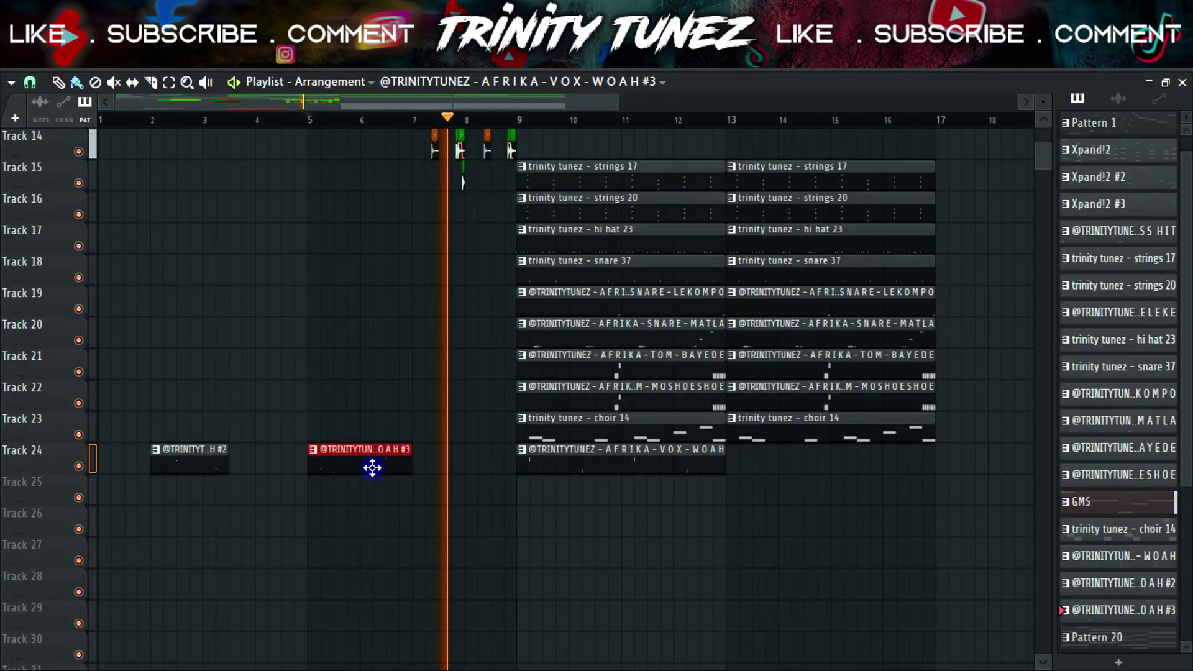
# - Open the bar 5 vox clip's notes in the Piano roll, play them, and return to the Playlist
pyautogui.doubleClick(372, 468)
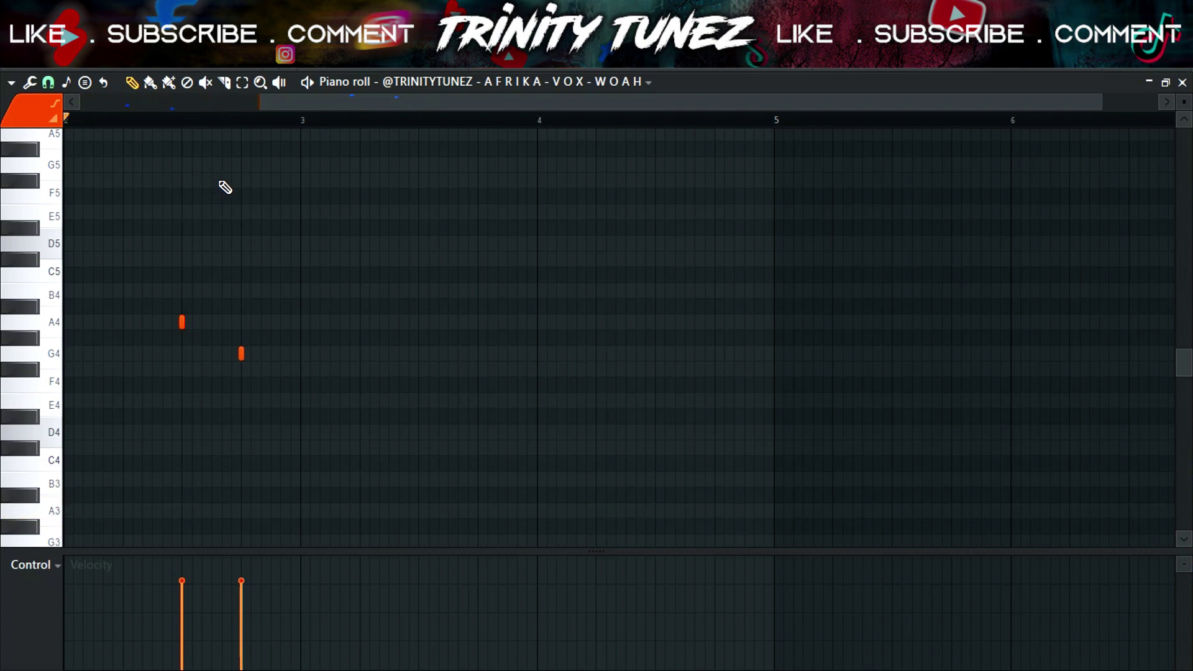
pyautogui.press('space')
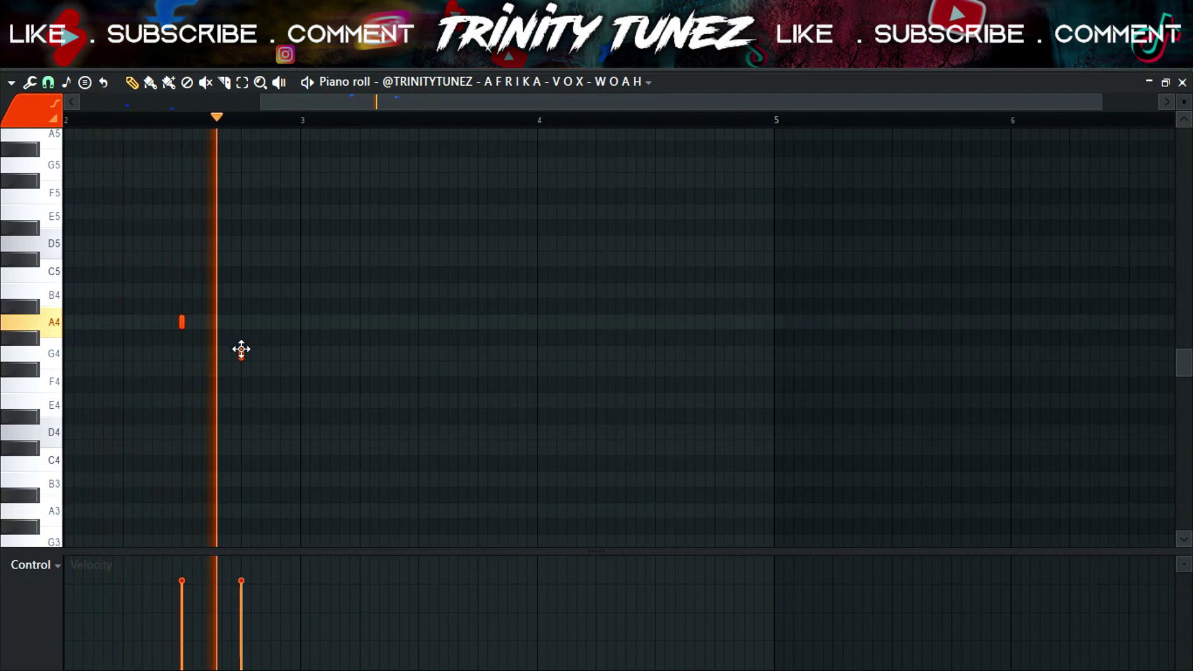
pyautogui.press('F5')
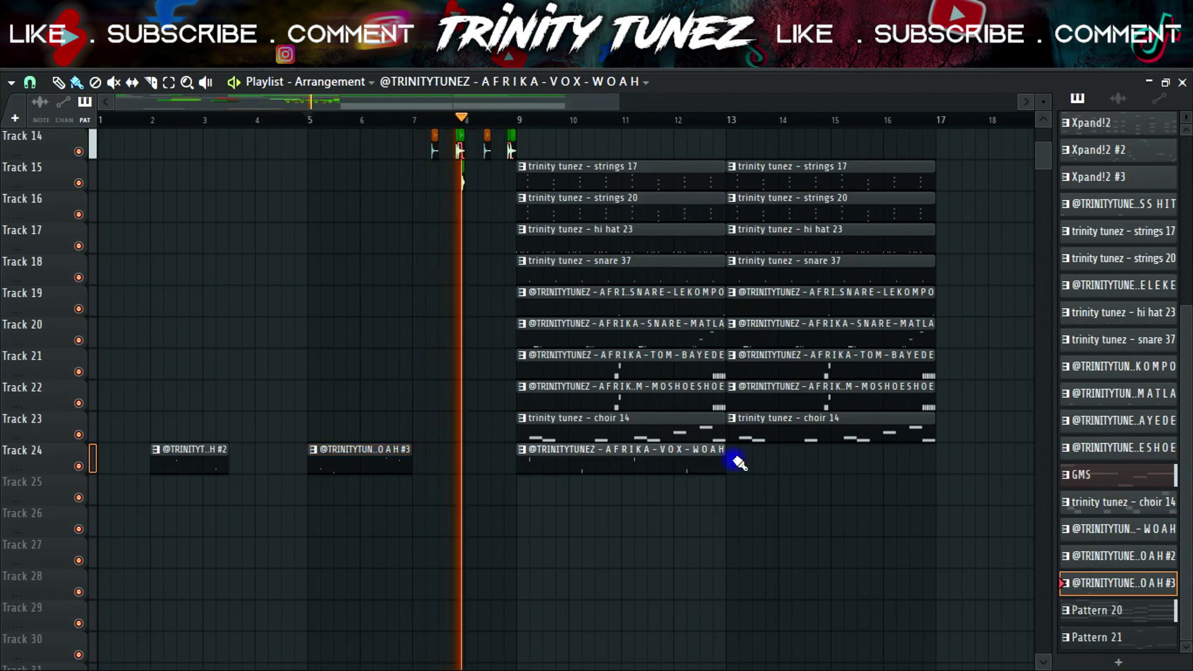
# - Remove the choir 14 clip at bar 9 from Track 23
pyautogui.moveTo(721, 461); pyautogui.dragTo(684, 469)
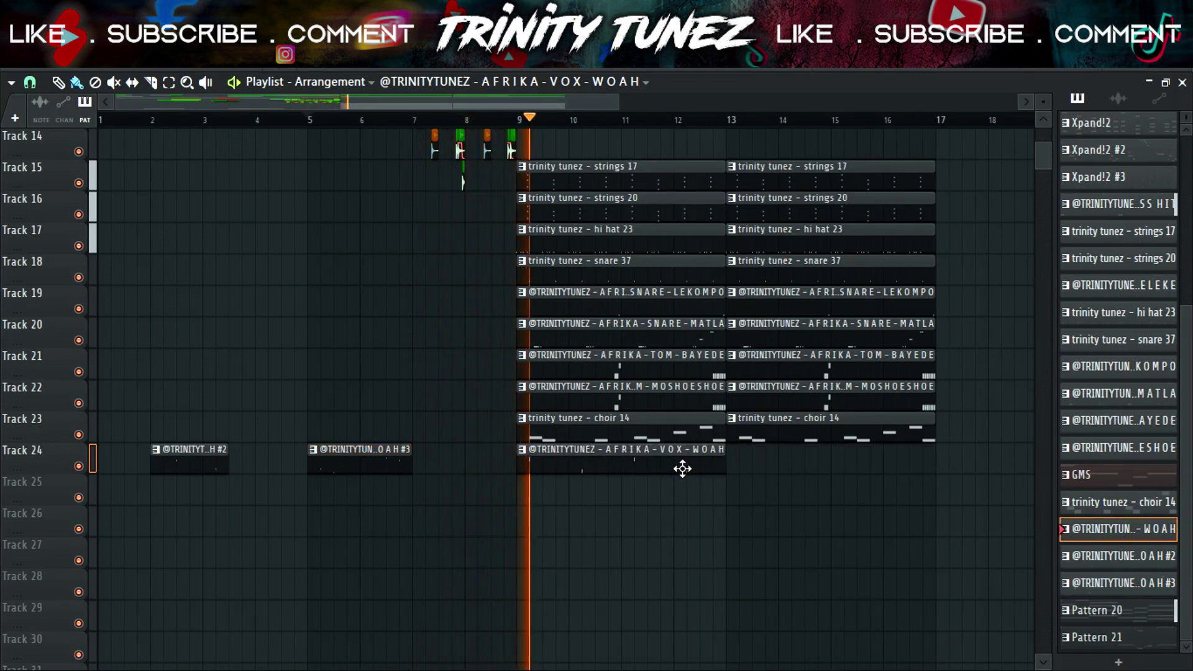
pyautogui.rightClick(616, 422)
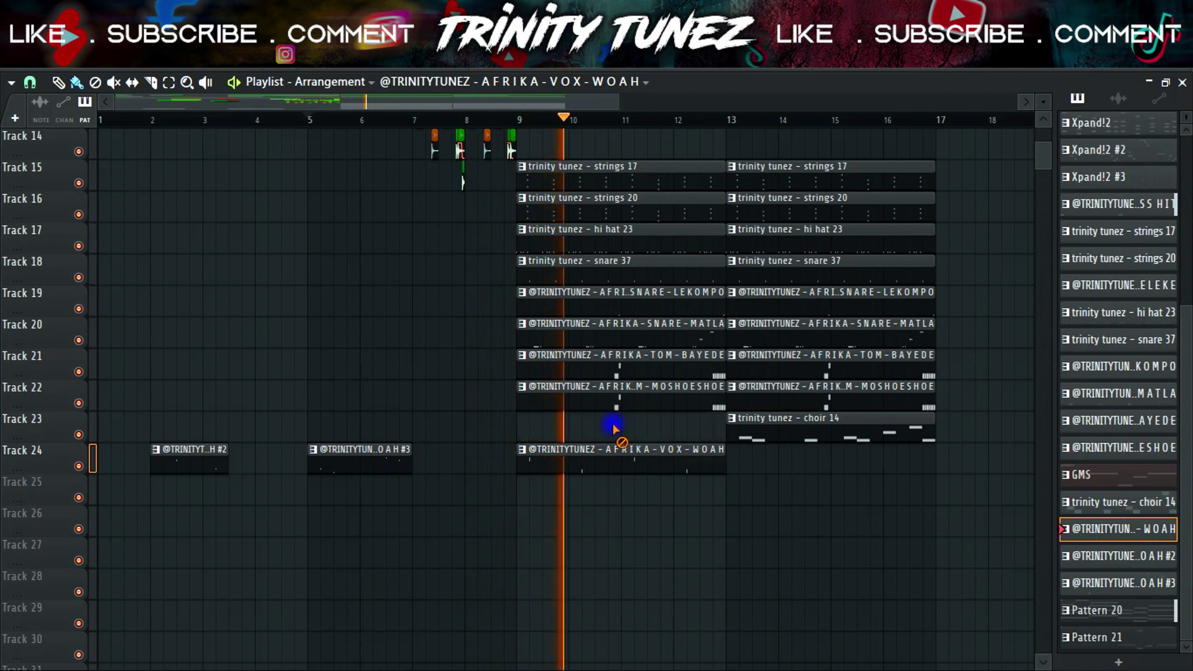
# - Place AFRIKA-KICK-KHELEKE clips at bars 9 and 13 on Track 25 and play from bar 9
pyautogui.scroll(4, 784, 421)
pyautogui.scroll(-3, 795, 429)
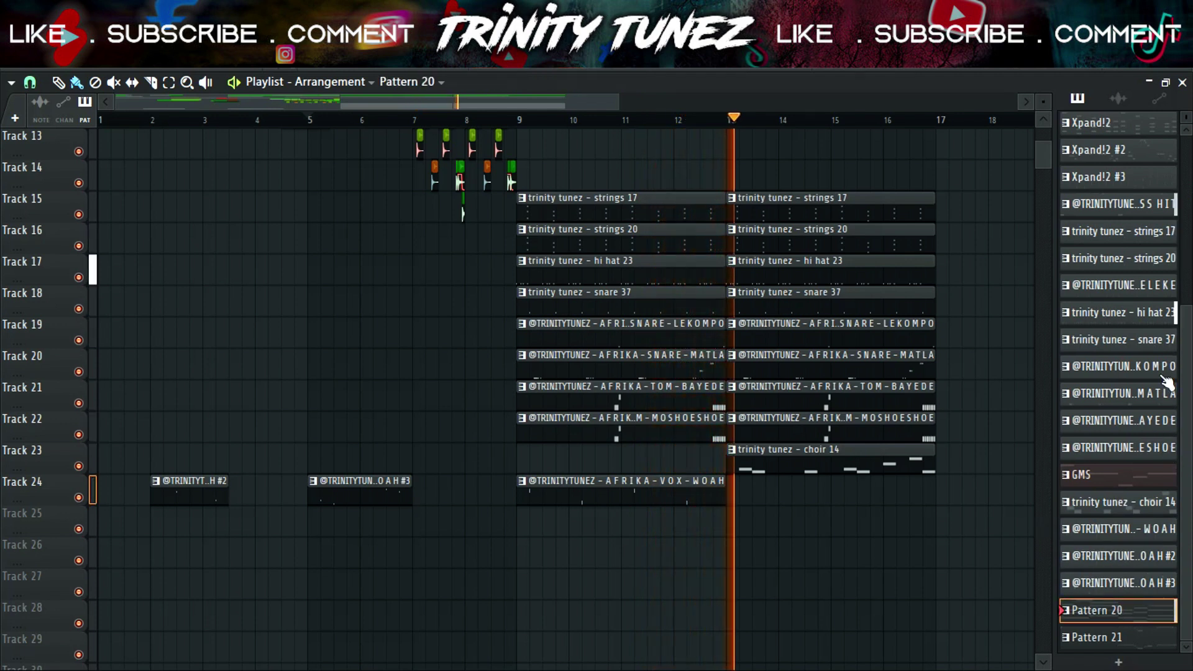
pyautogui.click(1154, 287)
pyautogui.click(524, 525)
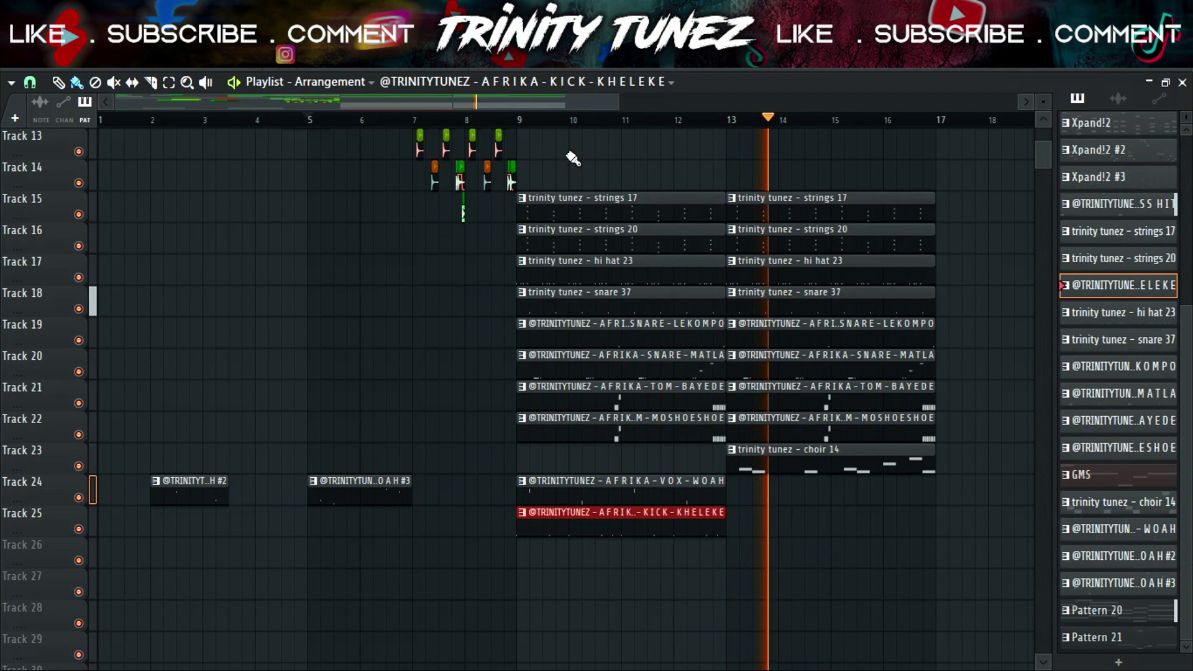
pyautogui.click(519, 135)
pyautogui.rightClick(534, 136)
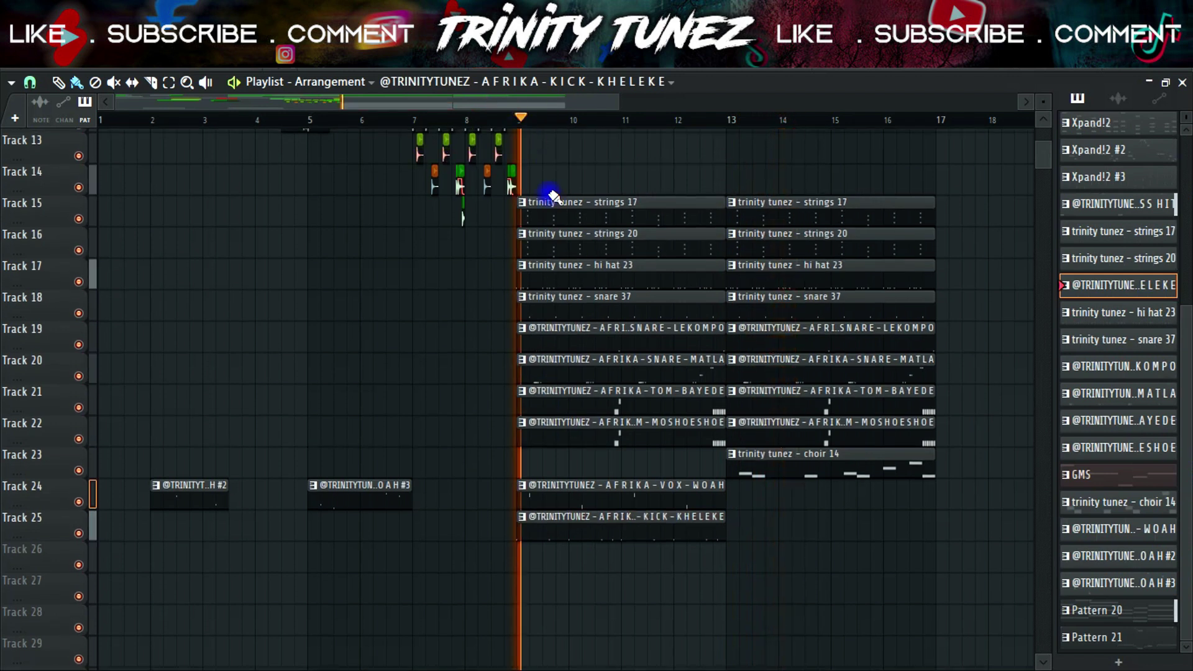
pyautogui.click(734, 536)
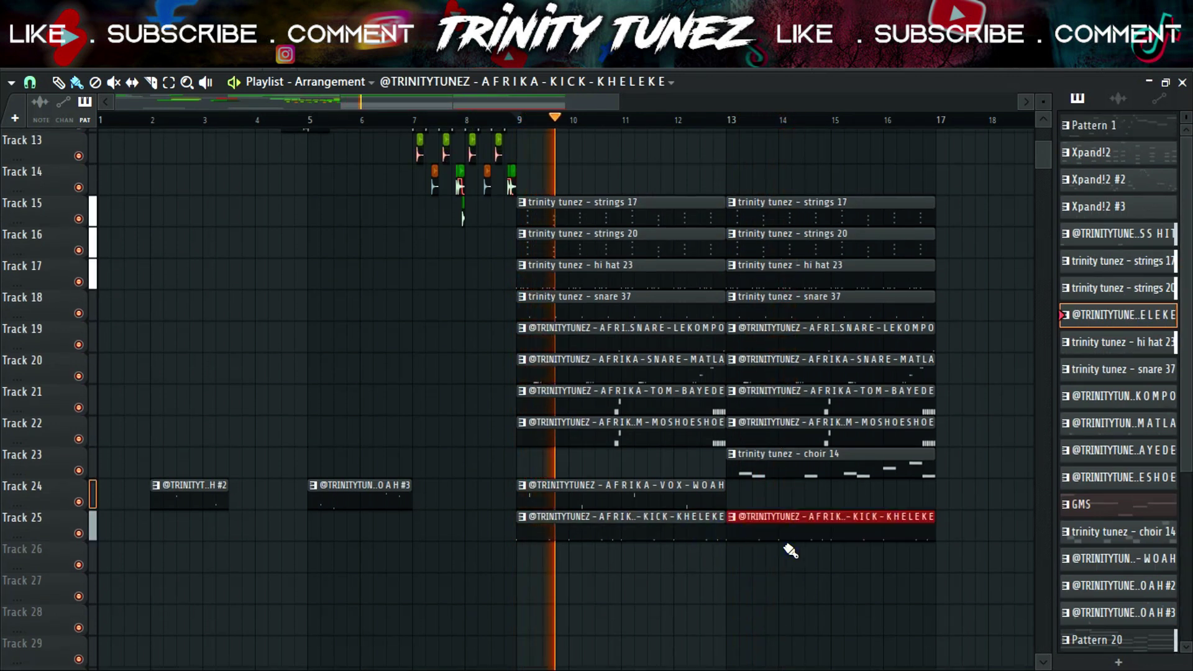
# - Open the strings 17 clip's notes in the Piano roll and build a G4, B4 and D5 chord late in bar 2
pyautogui.scroll(6, 525, 534)
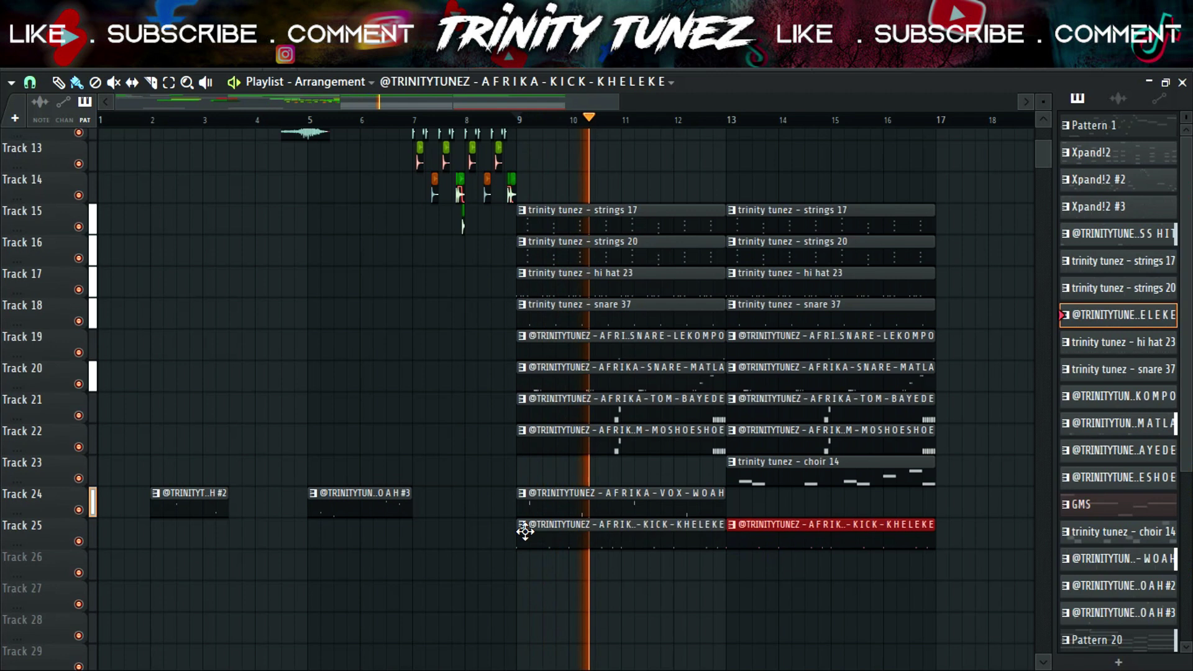
pyautogui.scroll(-3, 641, 480)
pyautogui.doubleClick(528, 307)
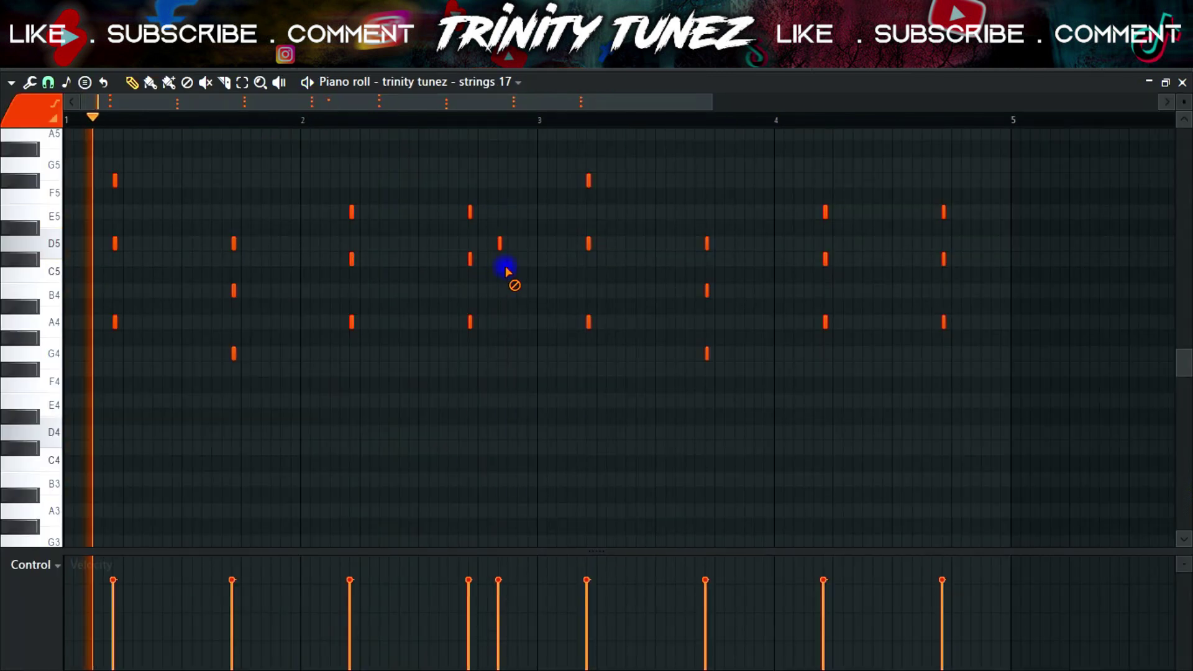
pyautogui.click(501, 290)
pyautogui.click(499, 353)
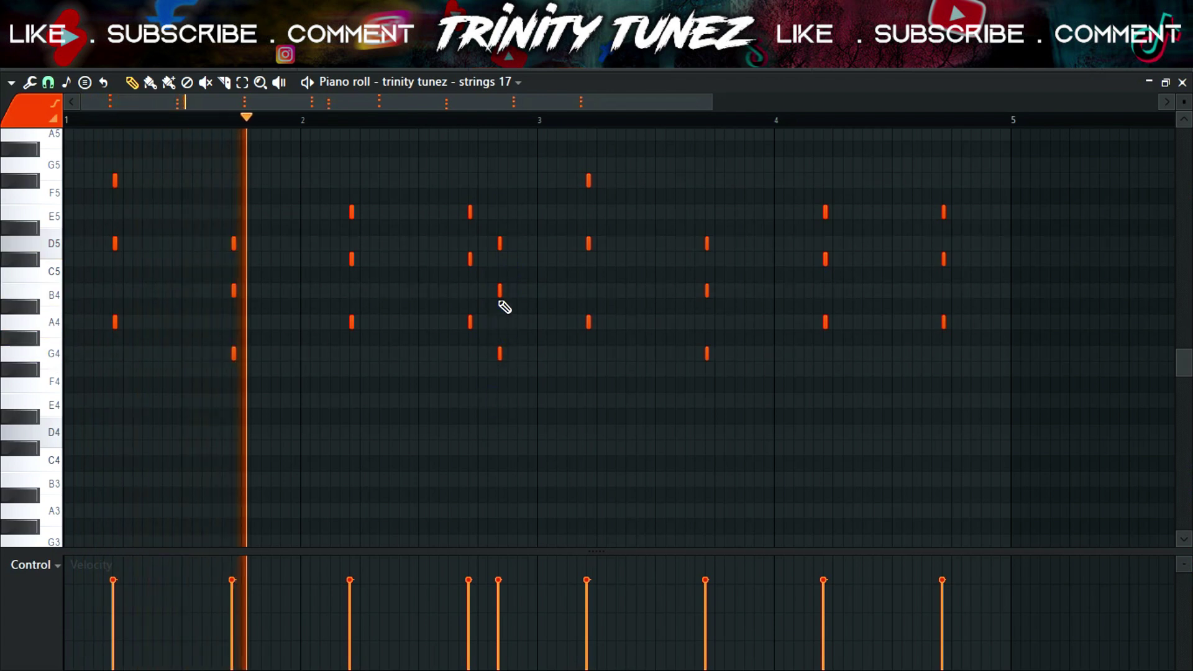
# - Duplicate the G4, B4 and D5 chord to the start of bar 3 and play from late bar 2
pyautogui.moveTo(515, 359); pyautogui.dragTo(503, 241)
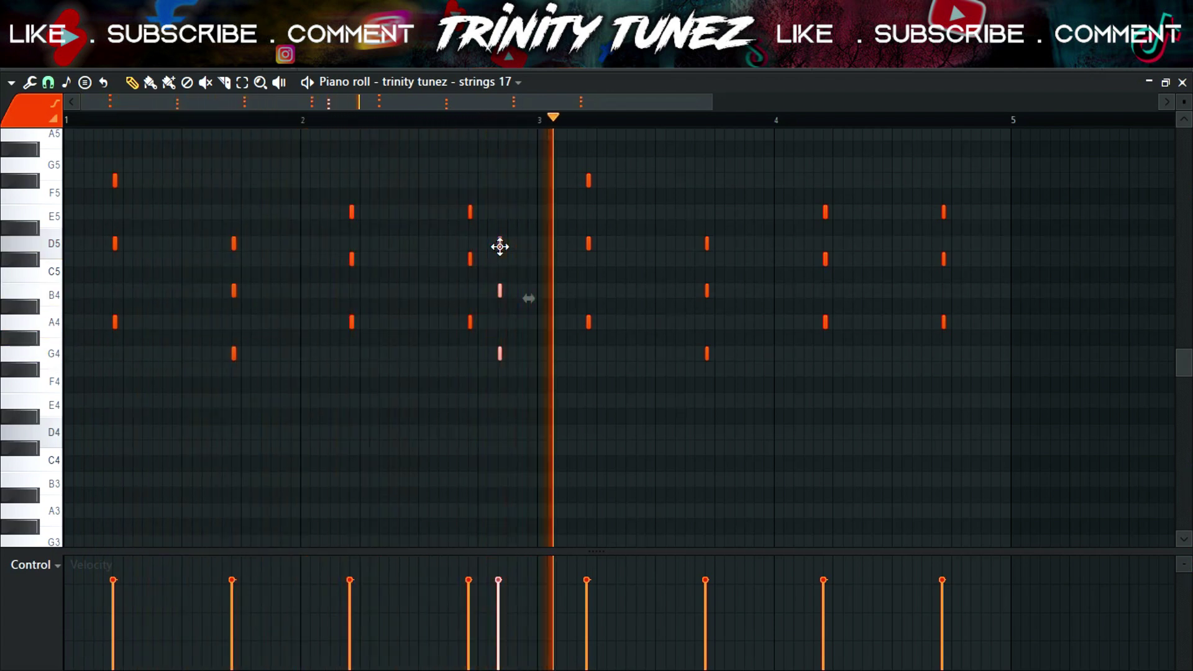
pyautogui.press('space')
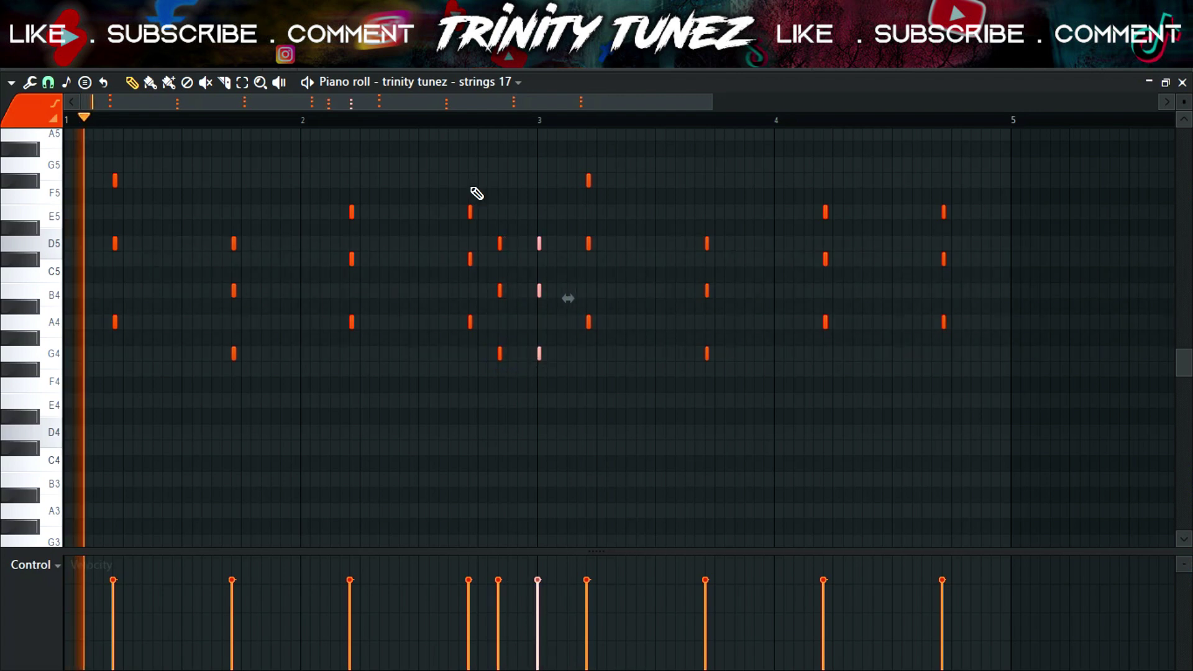
pyautogui.click(477, 121)
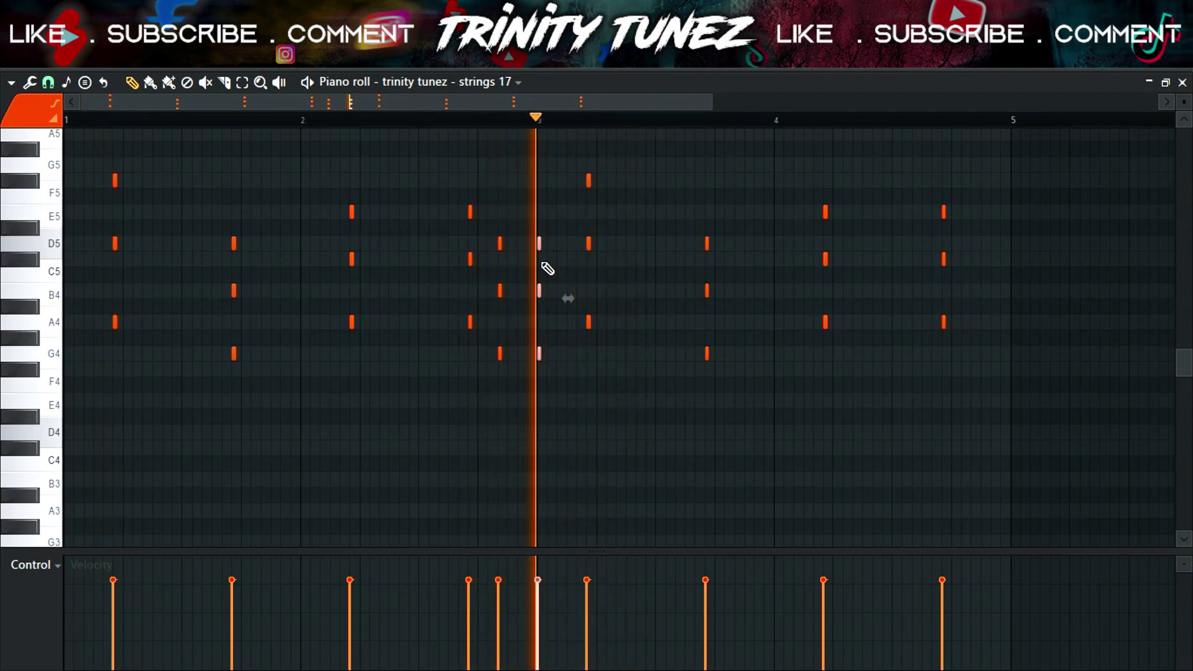
pyautogui.press('space')
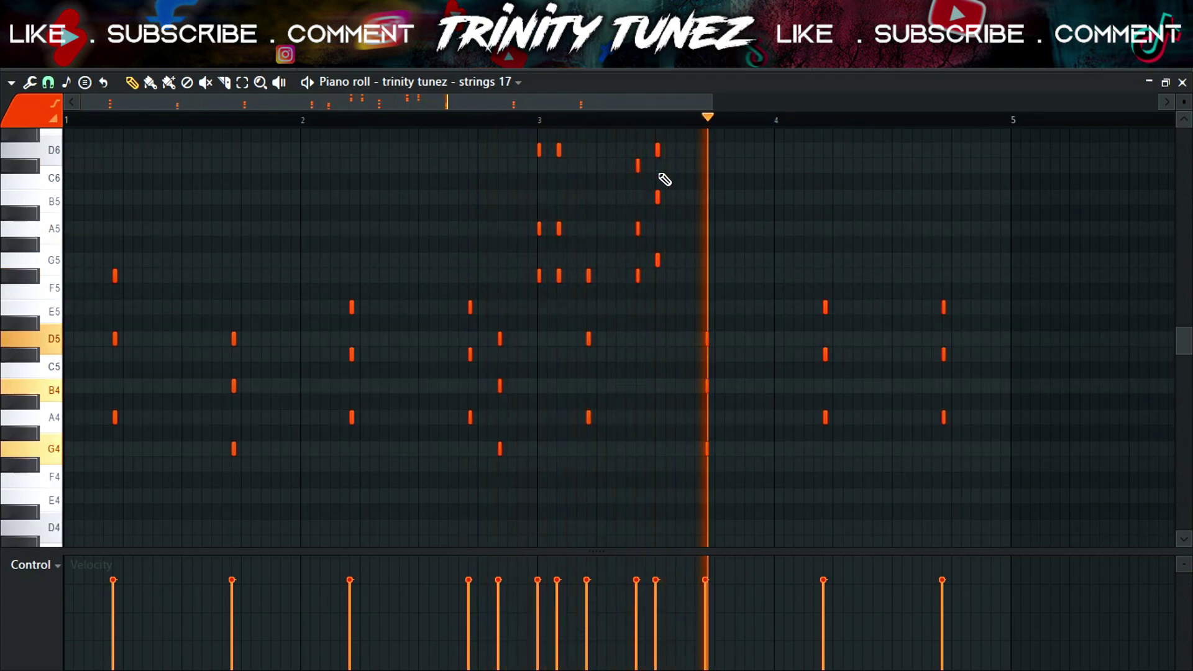
# - Try the top notes of the mid-bar 3 string chords an octave lower, play them, and delete those notes
pyautogui.moveTo(663, 131); pyautogui.dragTo(628, 181)
pyautogui.hotkey('ctrl', 'Down')
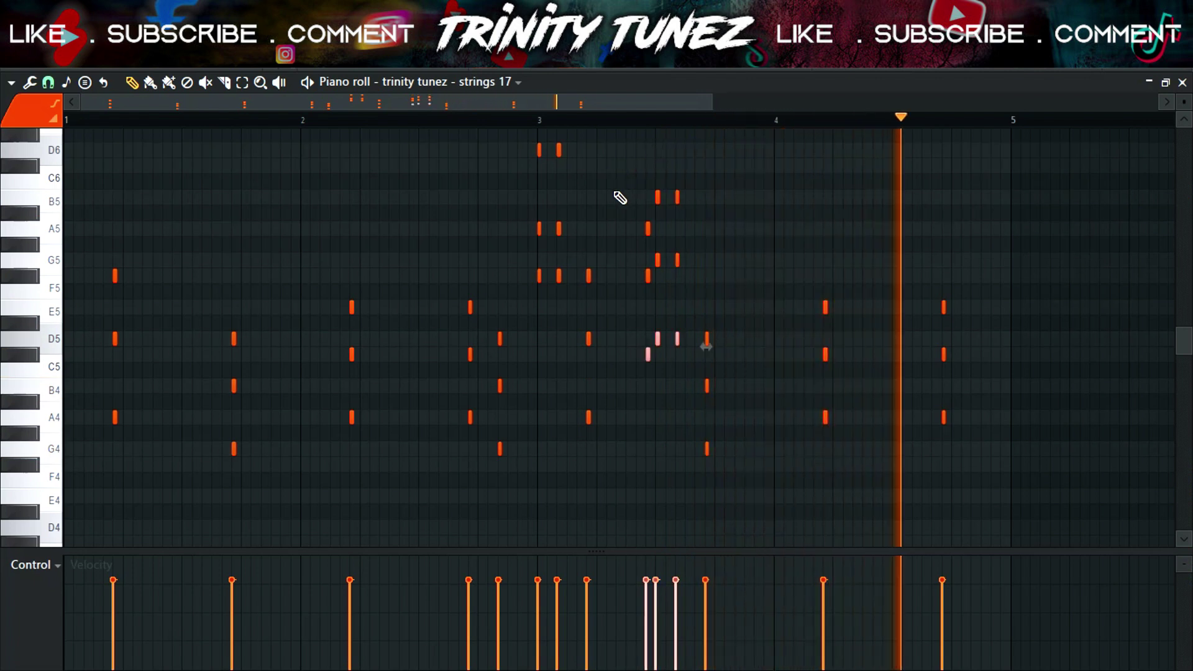
pyautogui.click(519, 122)
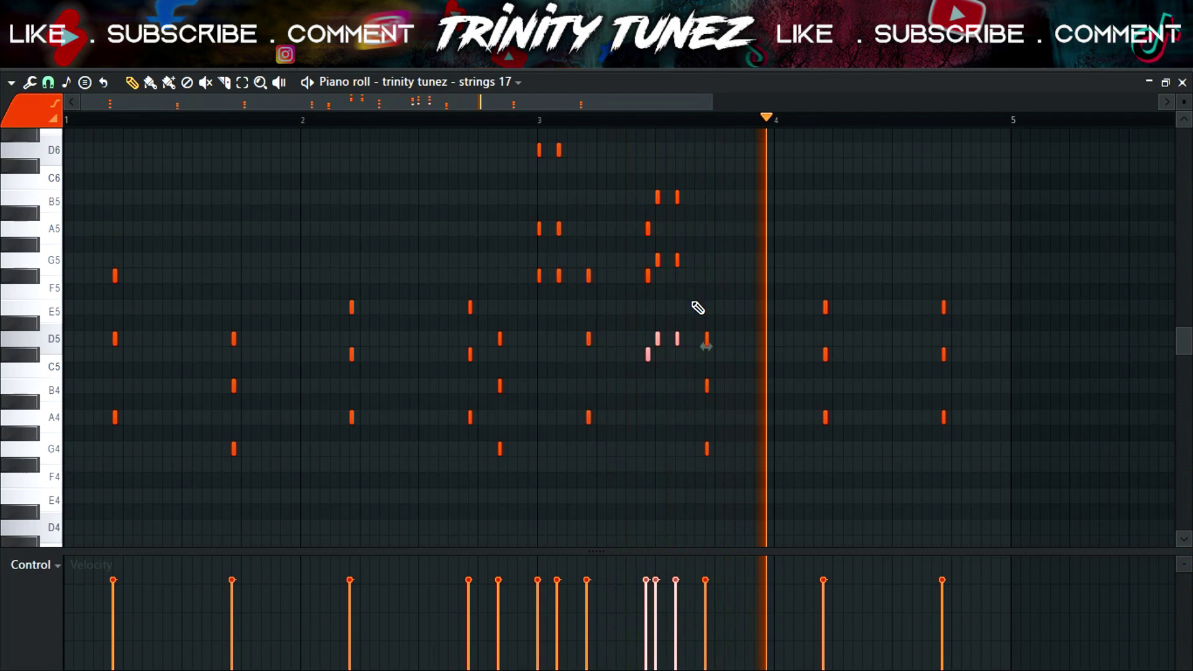
pyautogui.press('space')
pyautogui.press('space')
pyautogui.press('Delete')
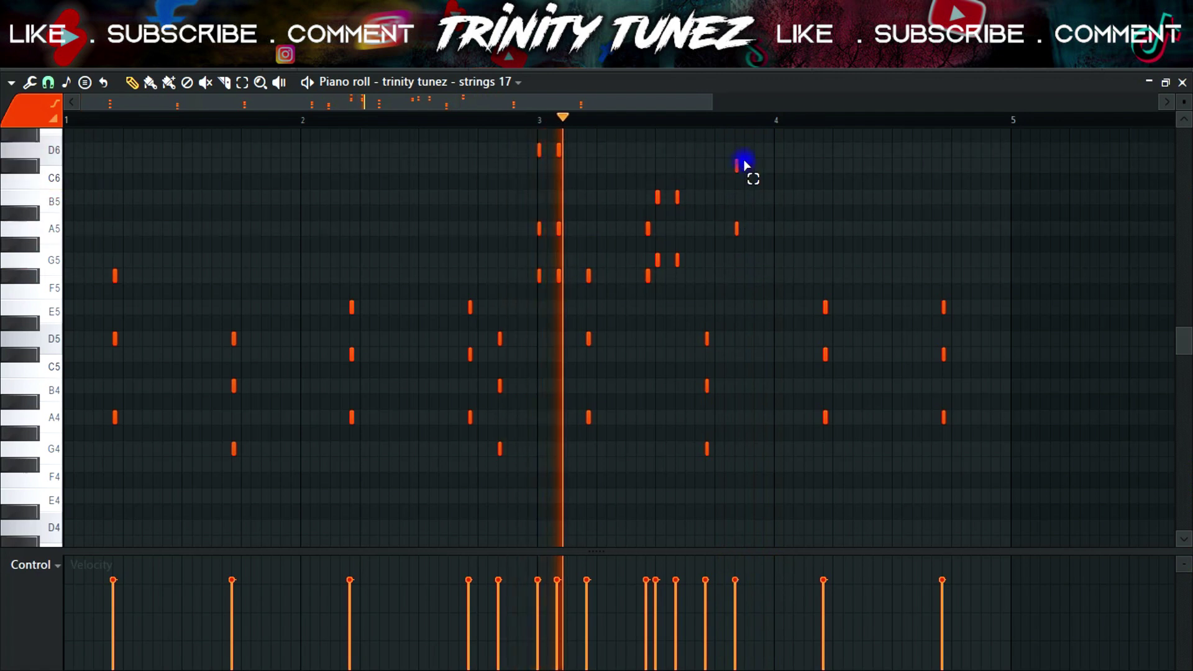
# - Delete the C#6 note late in bar 3 after trying it an octave lower, and remove the top note of the bar 4 chord
pyautogui.click(737, 164)
pyautogui.hotkey('ctrl', 'Down')
pyautogui.hotkey('ctrl', 'Up')
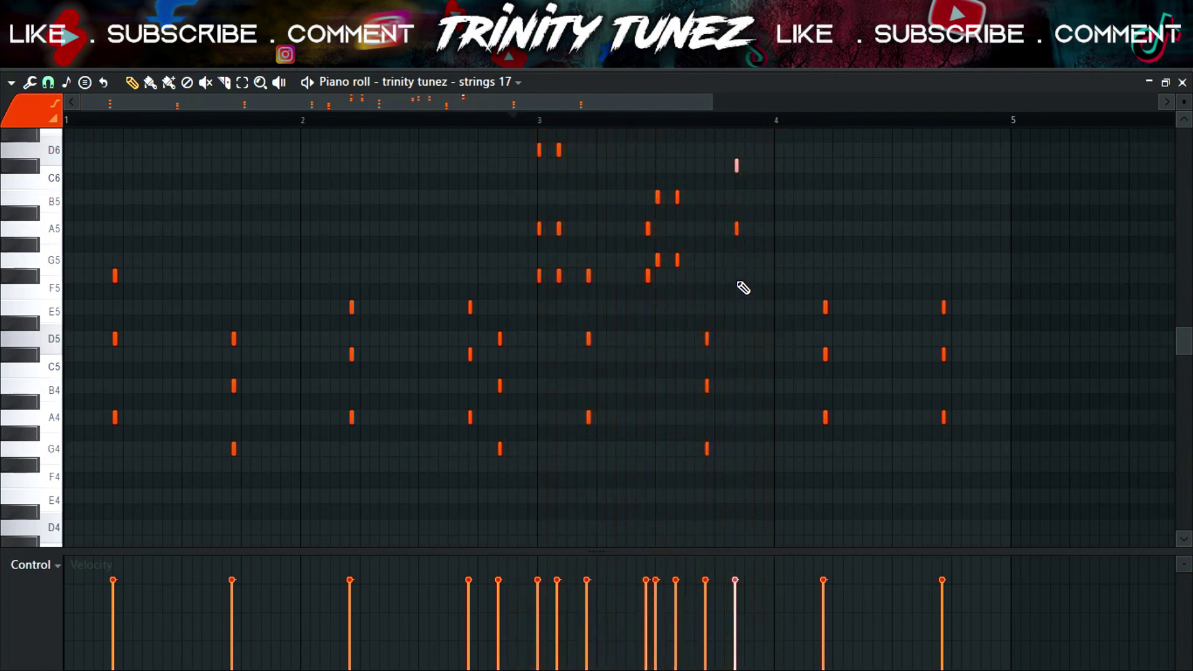
pyautogui.rightClick(737, 165)
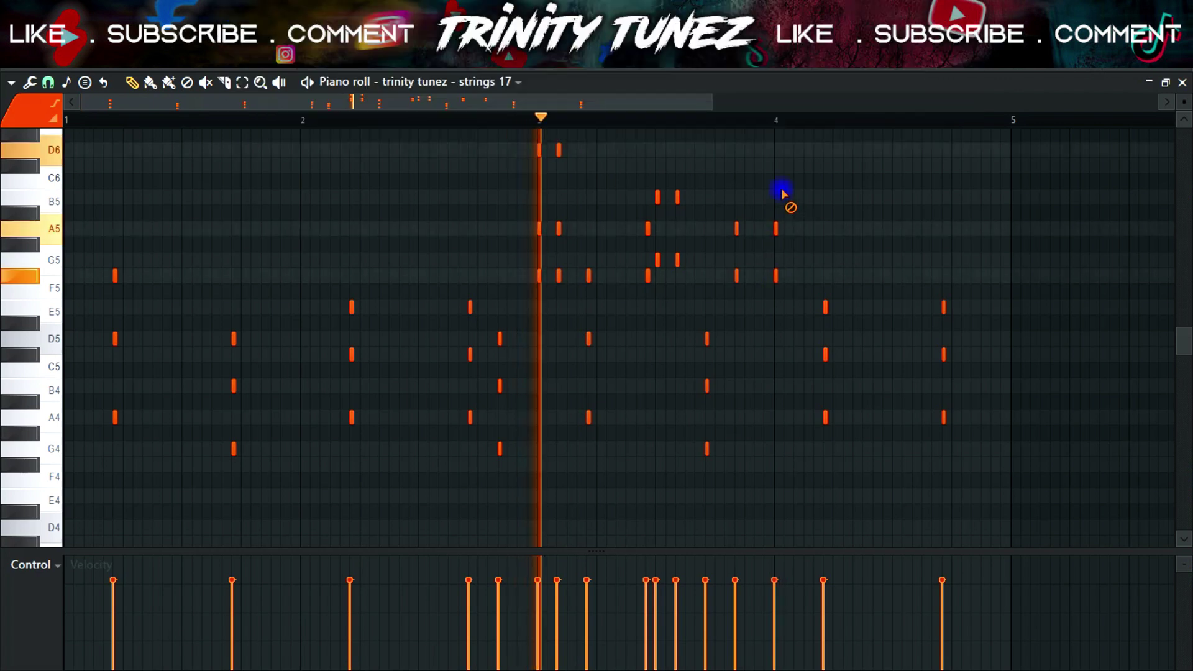
pyautogui.rightClick(781, 197)
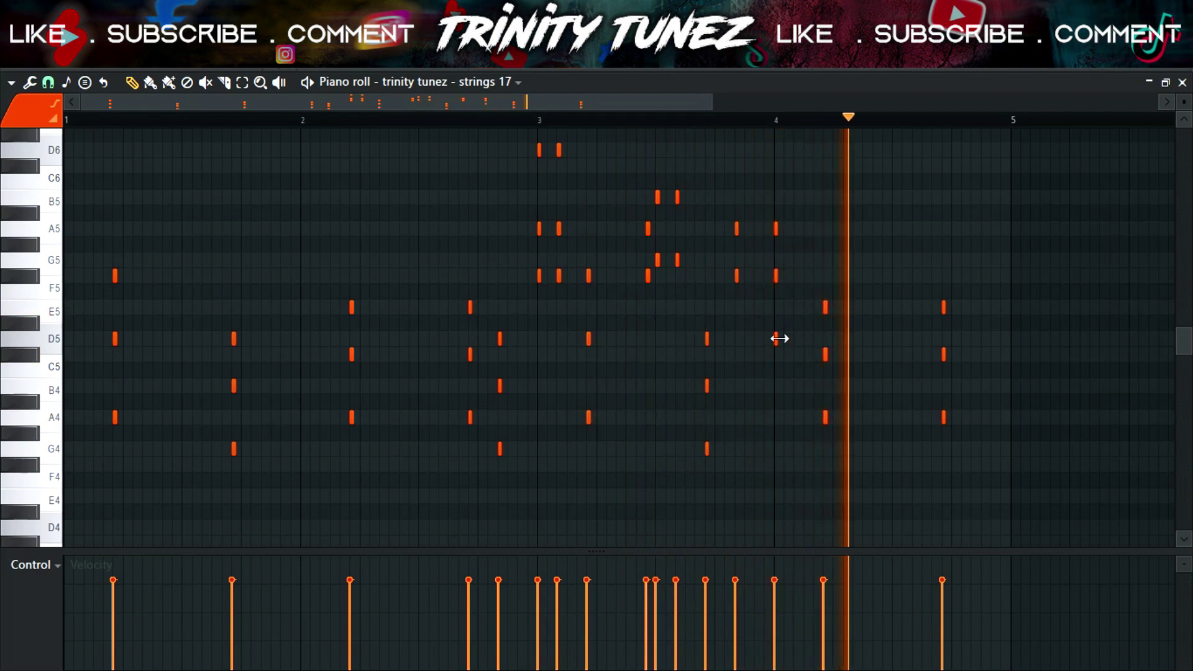
# - Try a C#6 note at the start of bar 4, play it with the chord, and remove it
pyautogui.click(765, 165)
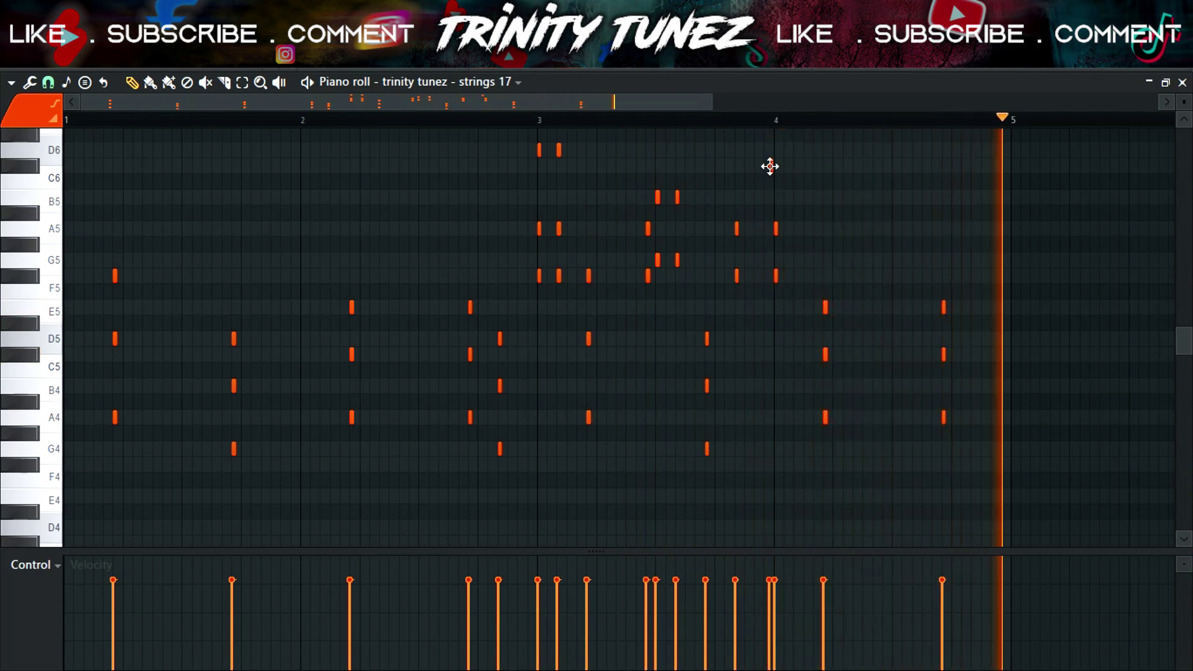
pyautogui.click(713, 120)
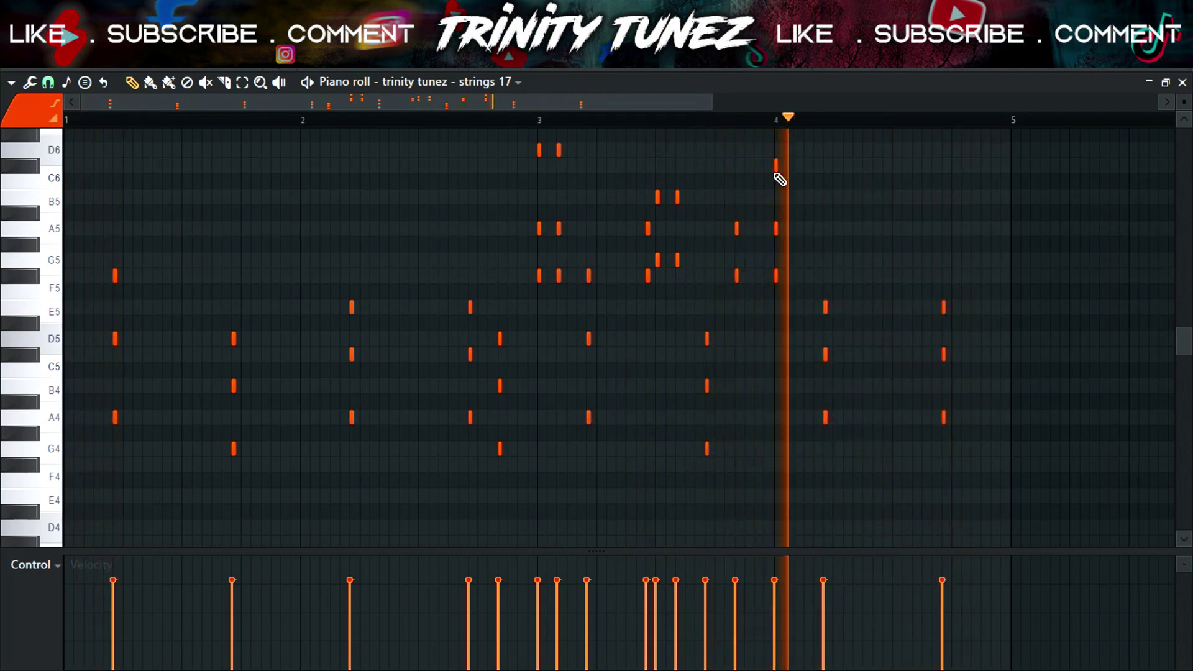
pyautogui.rightClick(777, 166)
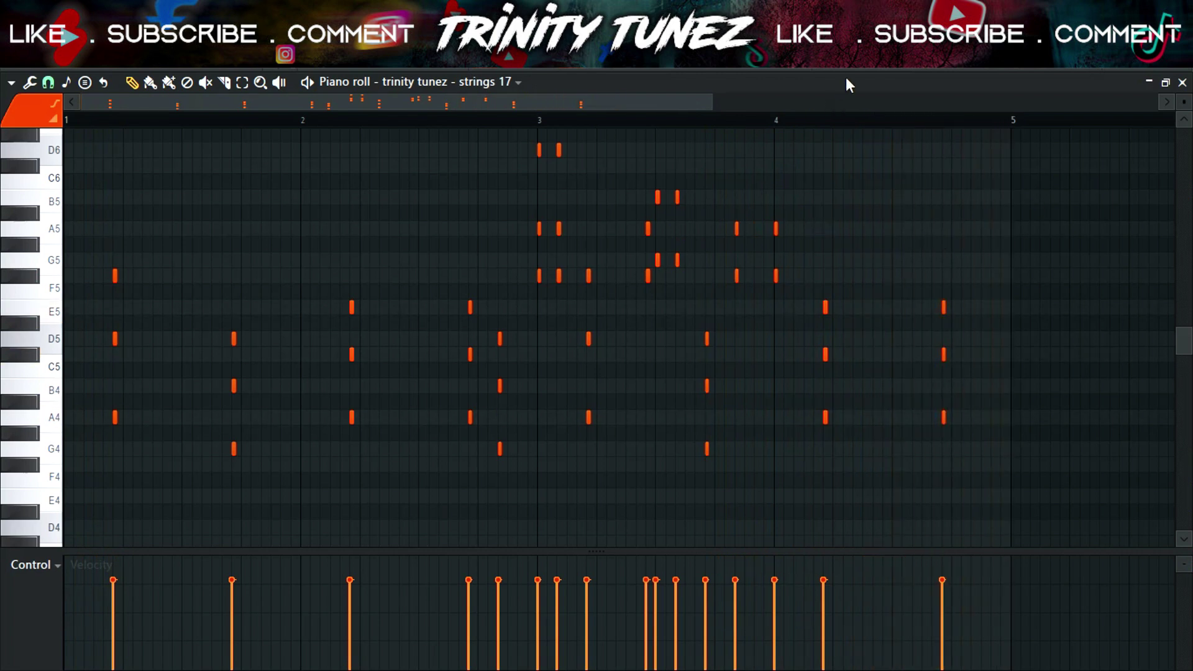
# - Extend the start of the second hi hat 23 clip in bar 9 slightly earlier in the playlist
pyautogui.press('F5')
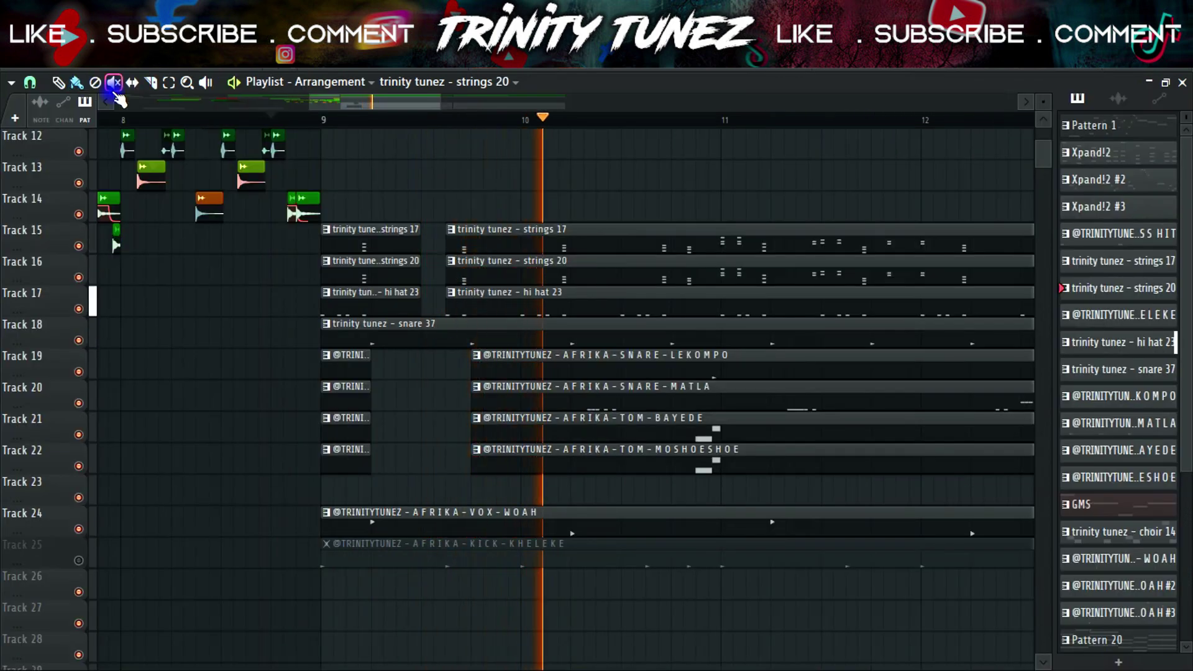
pyautogui.moveTo(440, 302); pyautogui.dragTo(426, 403)
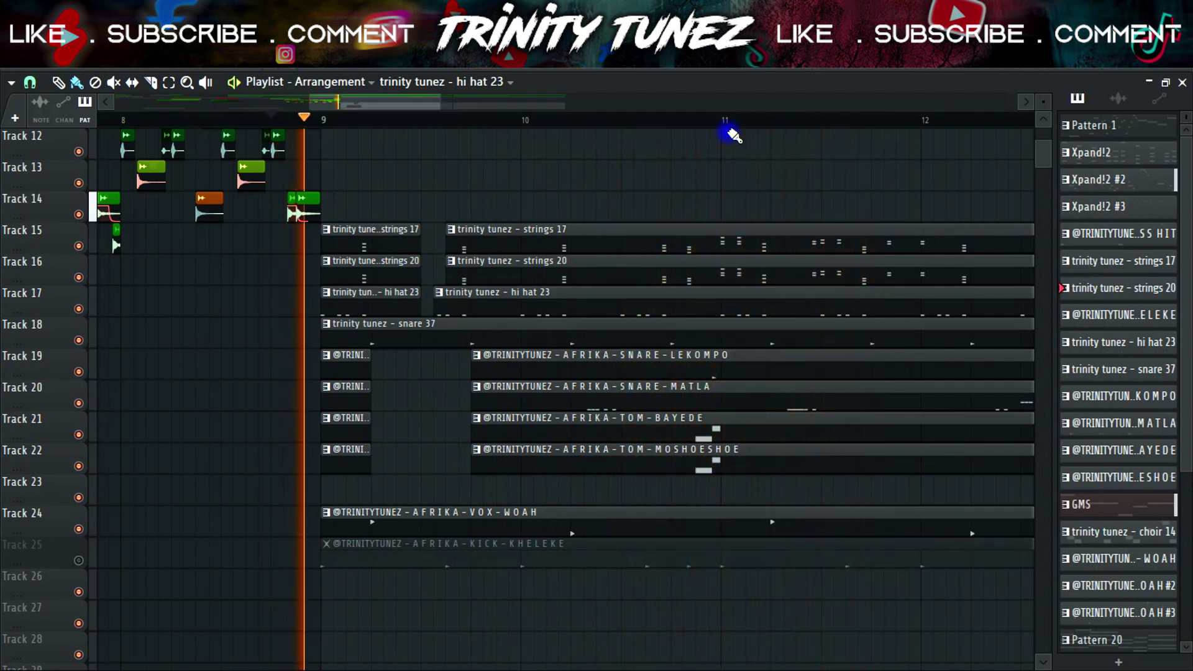
# - In the strings 17 pattern, duplicate the G5 and B5 pair after mid-bar 3, trying one further copy and deleting it
pyautogui.click(839, 249)
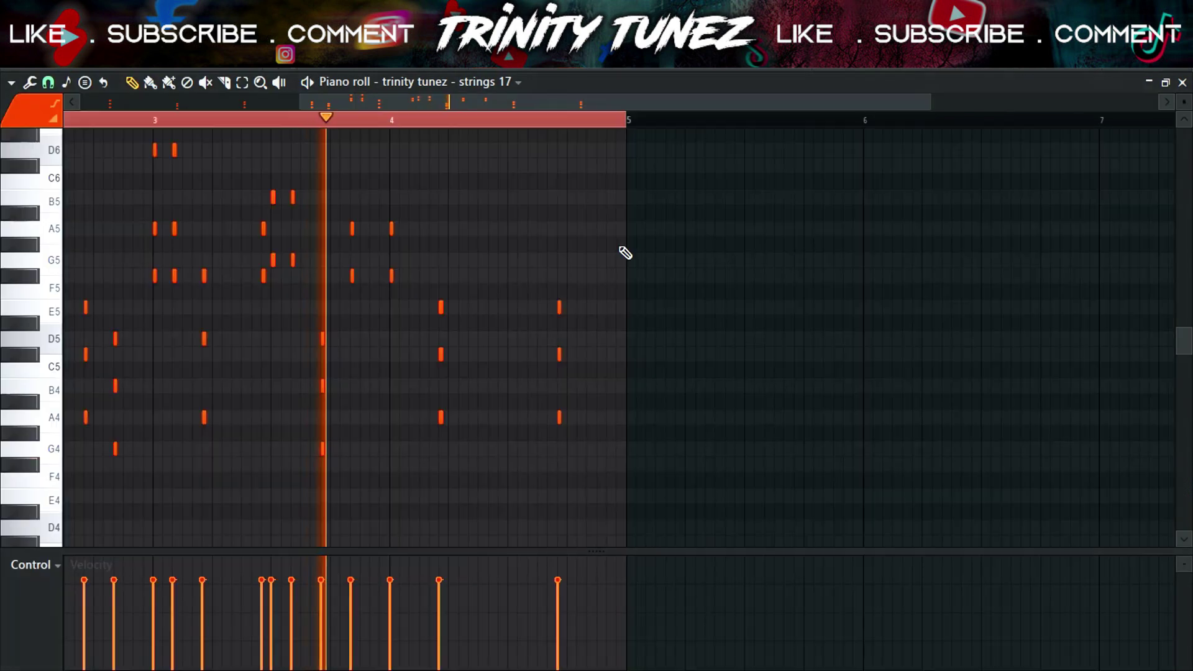
pyautogui.moveTo(935, 107); pyautogui.dragTo(609, 149)
pyautogui.moveTo(552, 185); pyautogui.dragTo(589, 259)
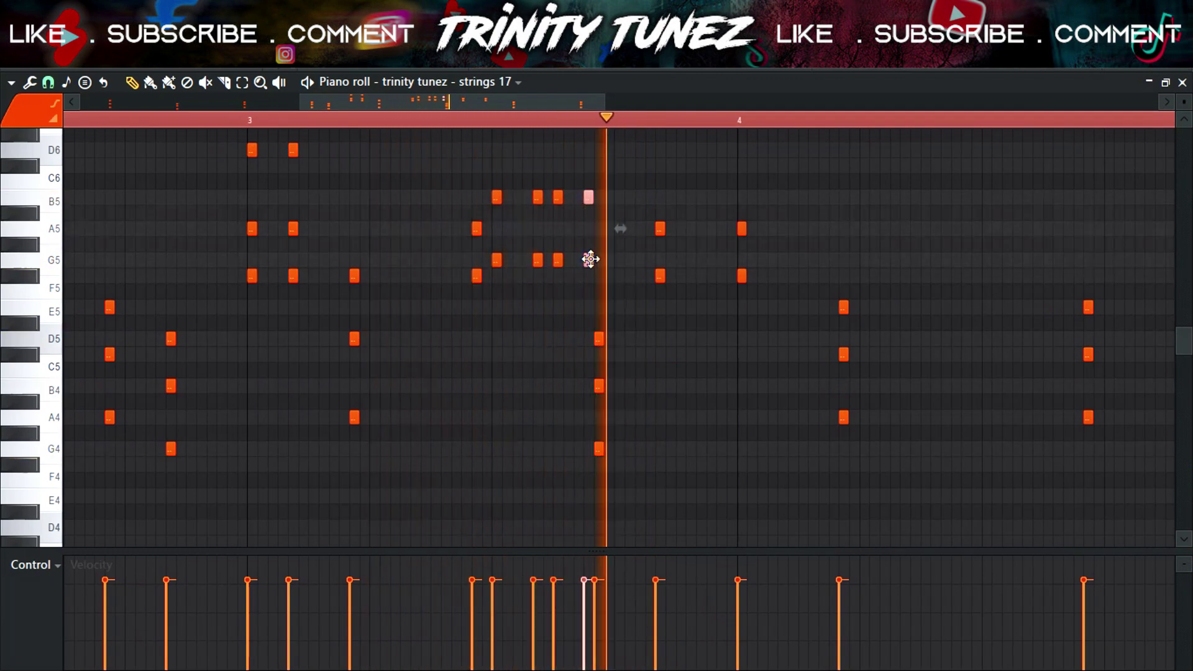
pyautogui.press('Delete')
pyautogui.click(410, 124)
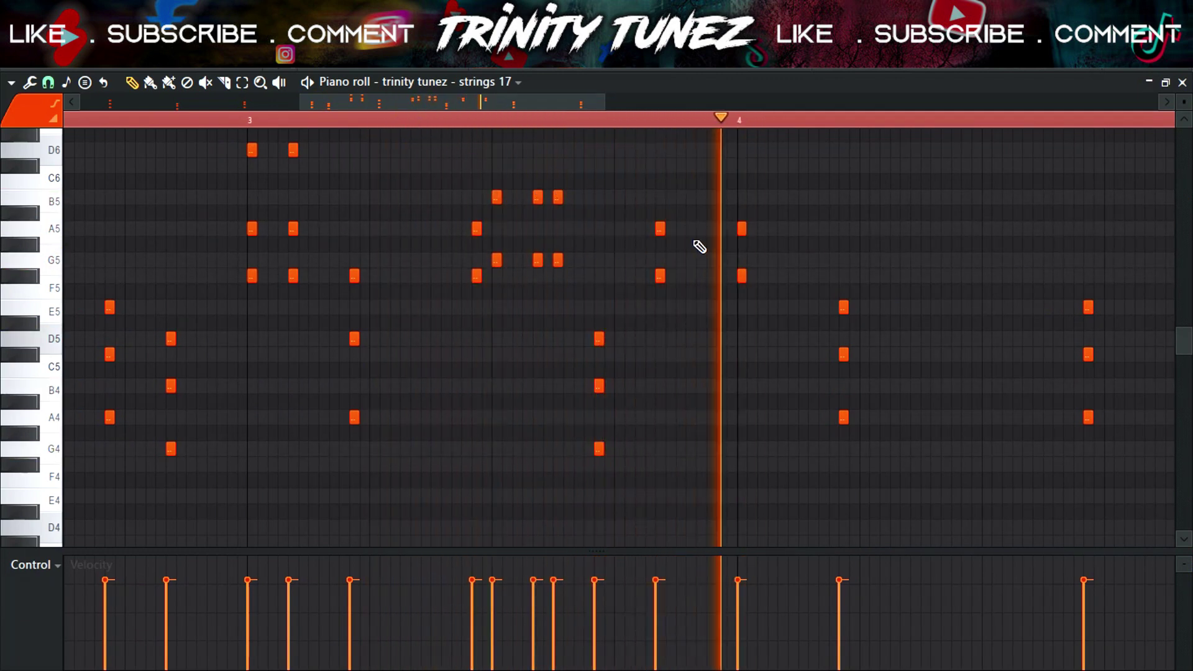
# - Duplicate the F#5 and A5 pair just before and just after the start of bar 4, and three times around mid-bar 4
pyautogui.click(669, 229)
pyautogui.moveTo(669, 273)
pyautogui.mouseDown()
pyautogui.moveTo(719, 274)
pyautogui.moveTo(744, 230)
pyautogui.moveTo(796, 232)
pyautogui.moveTo(782, 230)
pyautogui.mouseUp()
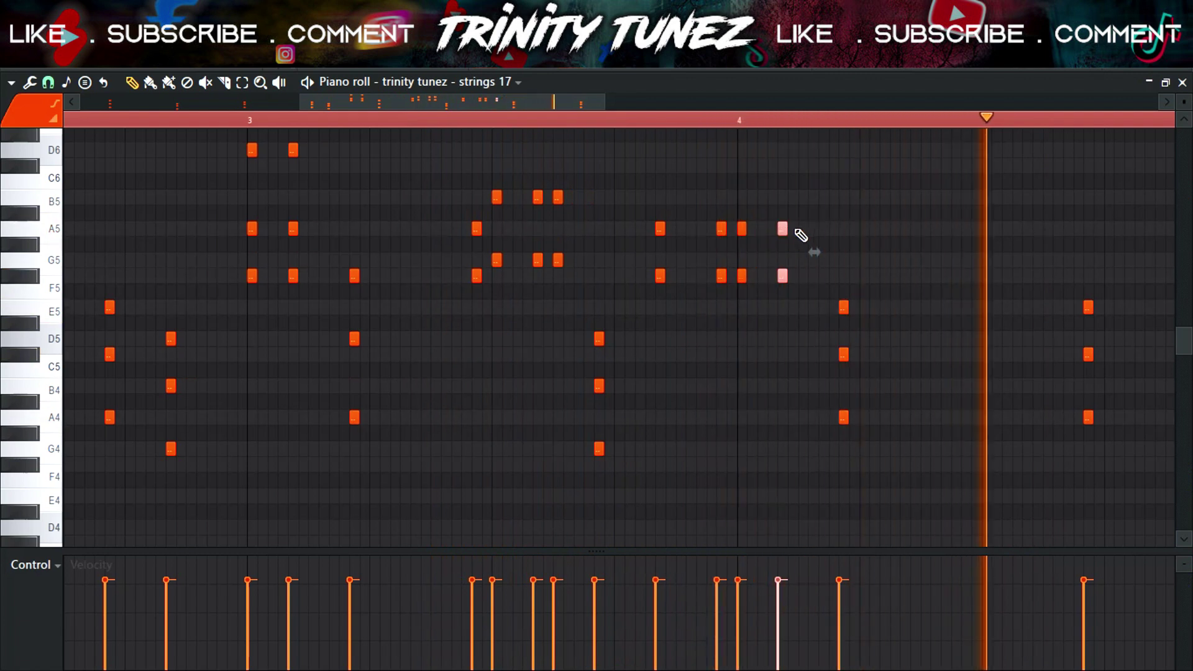
pyautogui.moveTo(795, 207)
pyautogui.mouseDown()
pyautogui.moveTo(742, 283)
pyautogui.moveTo(983, 283)
pyautogui.mouseUp()
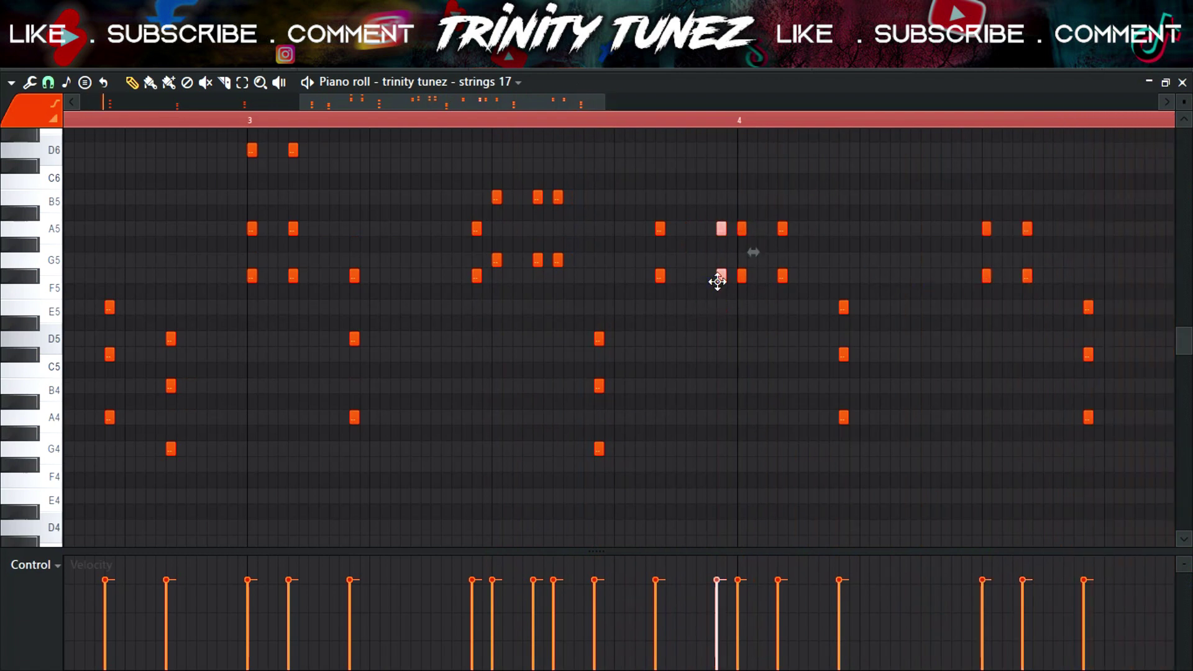
pyautogui.moveTo(977, 275)
pyautogui.mouseDown()
pyautogui.moveTo(966, 260)
pyautogui.moveTo(965, 277)
pyautogui.mouseUp()
# - Add a G4, B4 and D5 chord late in bar 4, trying an F#5 on top and removing it
pyautogui.moveTo(594, 102); pyautogui.dragTo(725, 102)
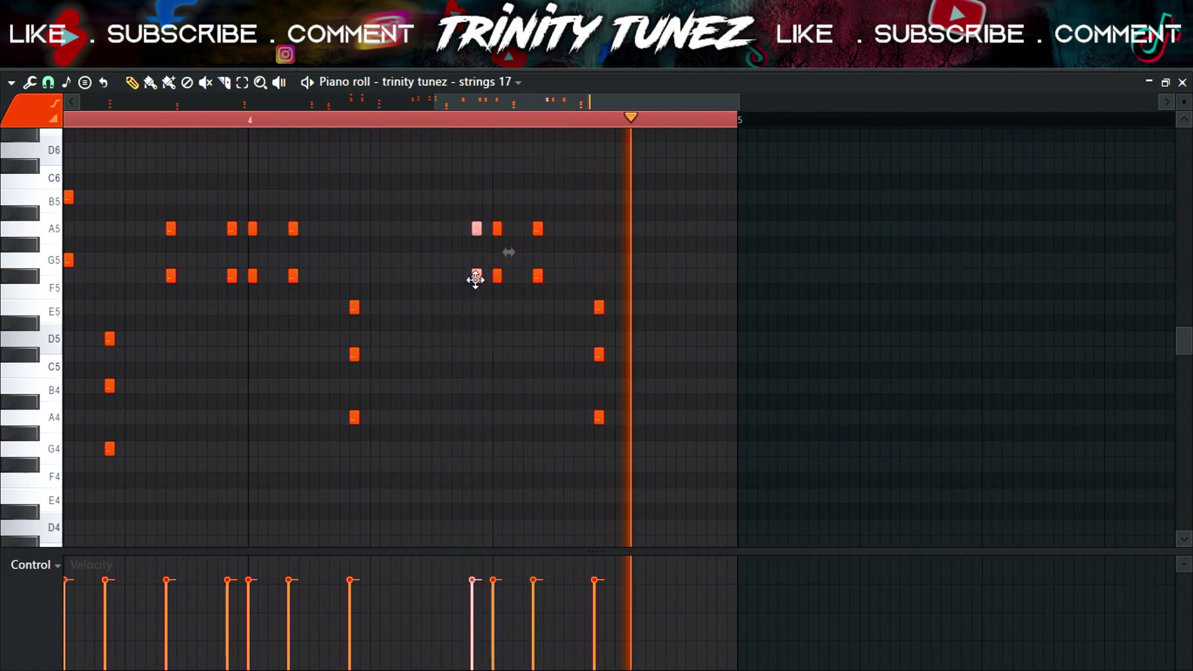
pyautogui.moveTo(477, 276); pyautogui.dragTo(701, 330)
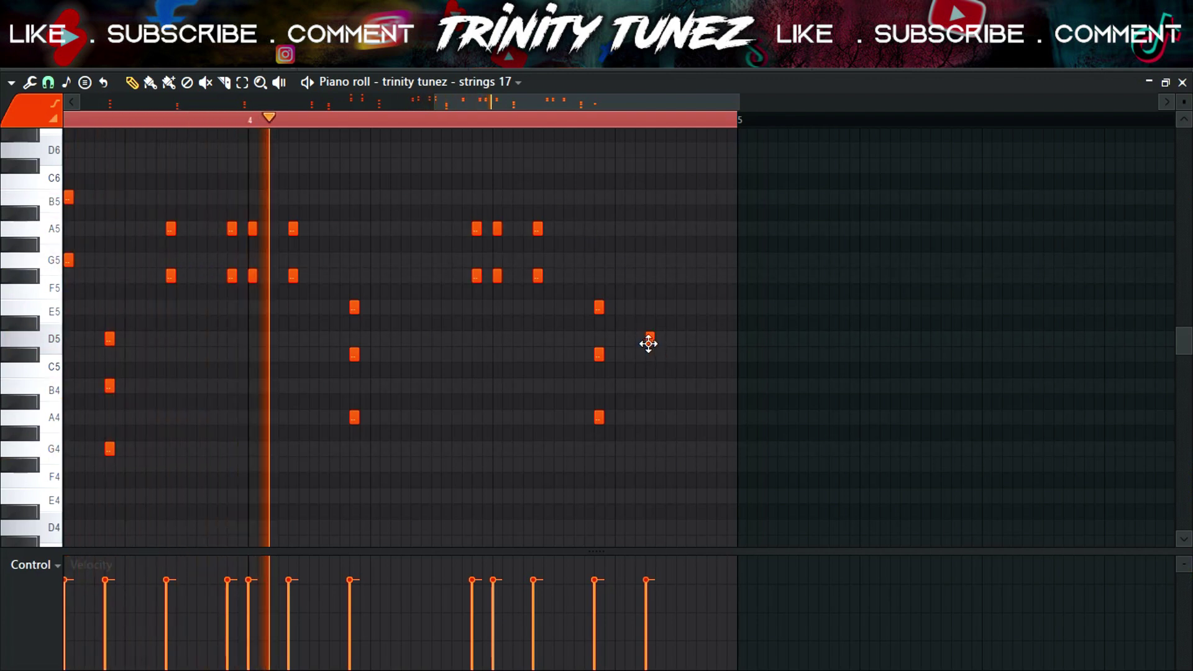
pyautogui.moveTo(652, 343); pyautogui.dragTo(668, 343)
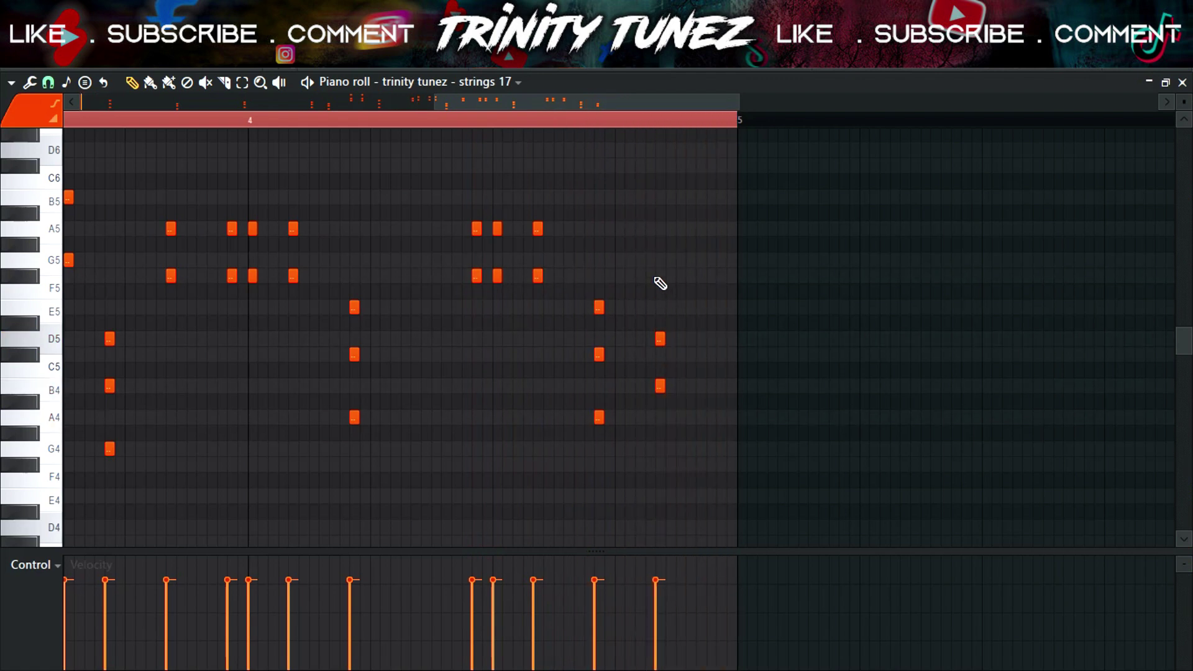
pyautogui.click(660, 277)
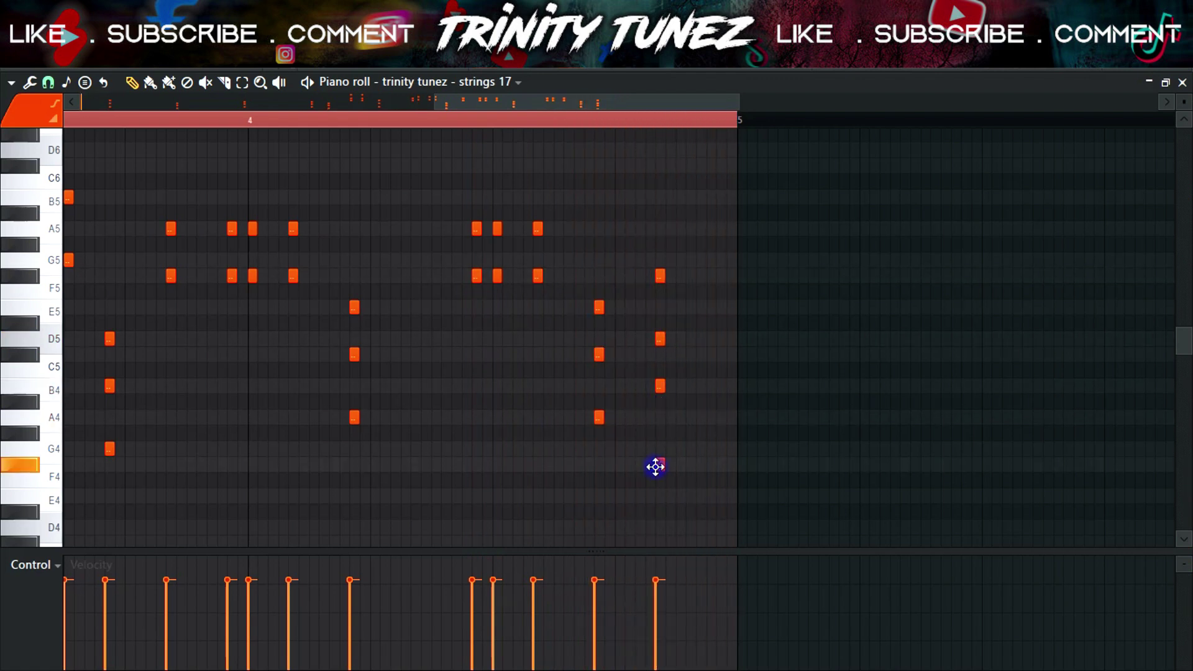
pyautogui.rightClick(661, 273)
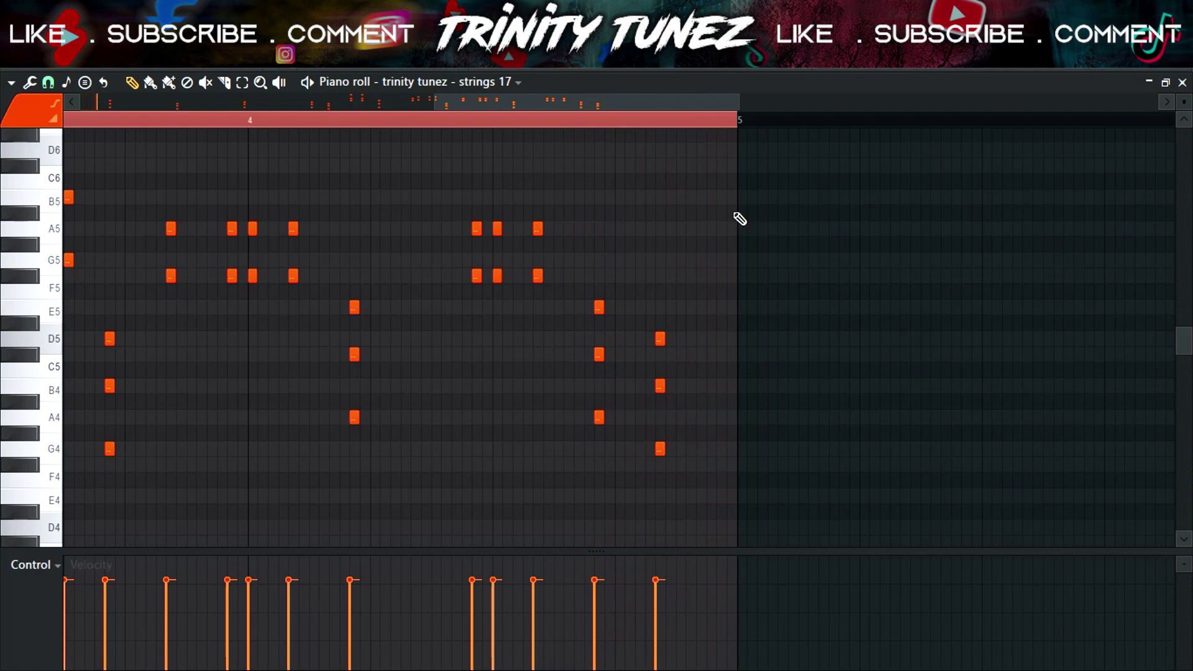
pyautogui.press('space')
# - Copy the strings 17 channel's notes in the channel rack and undo the accidental cut of them
pyautogui.press('F6')
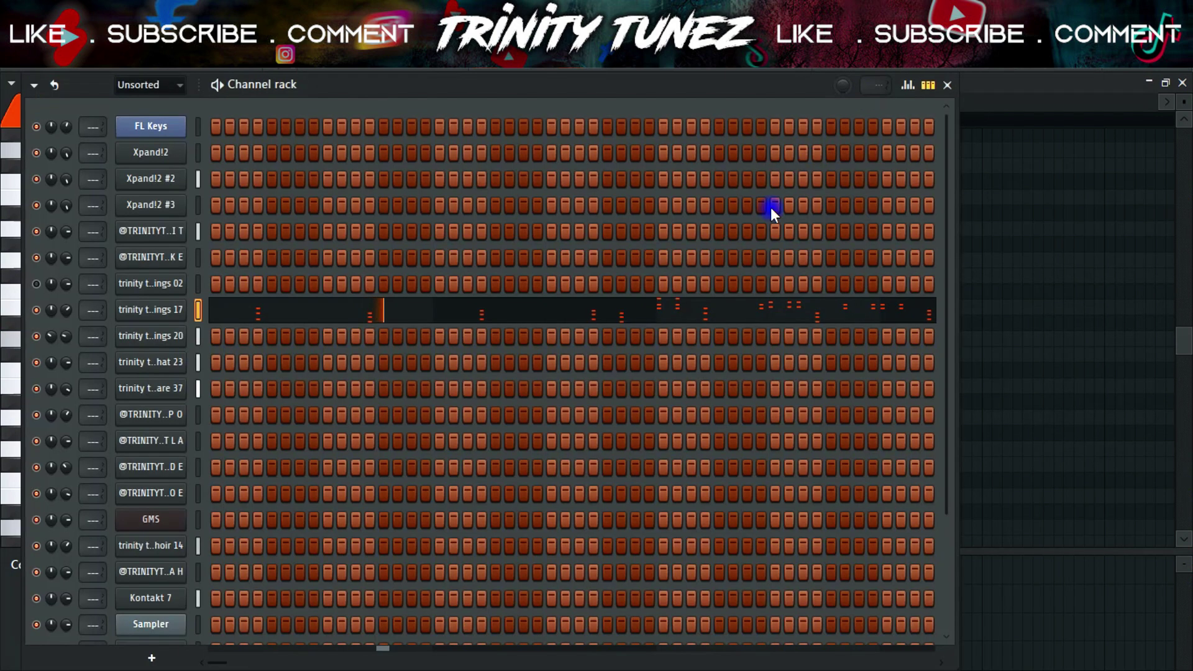
pyautogui.rightClick(244, 312)
pyautogui.click(523, 323)
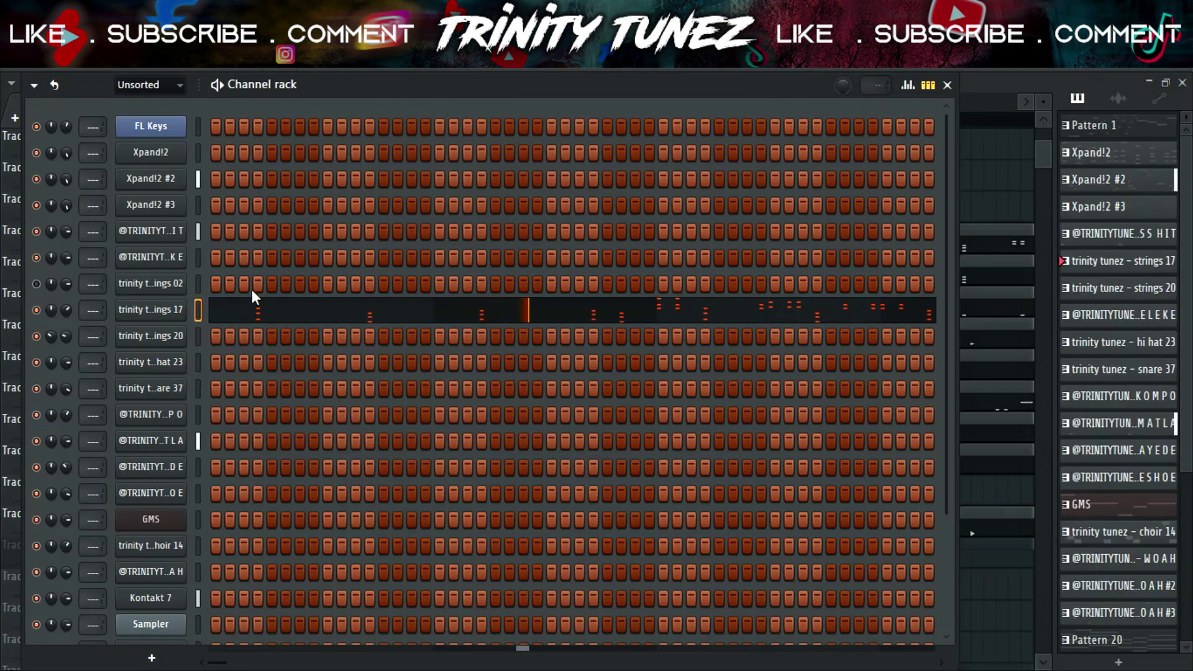
pyautogui.rightClick(199, 311)
pyautogui.click(391, 310)
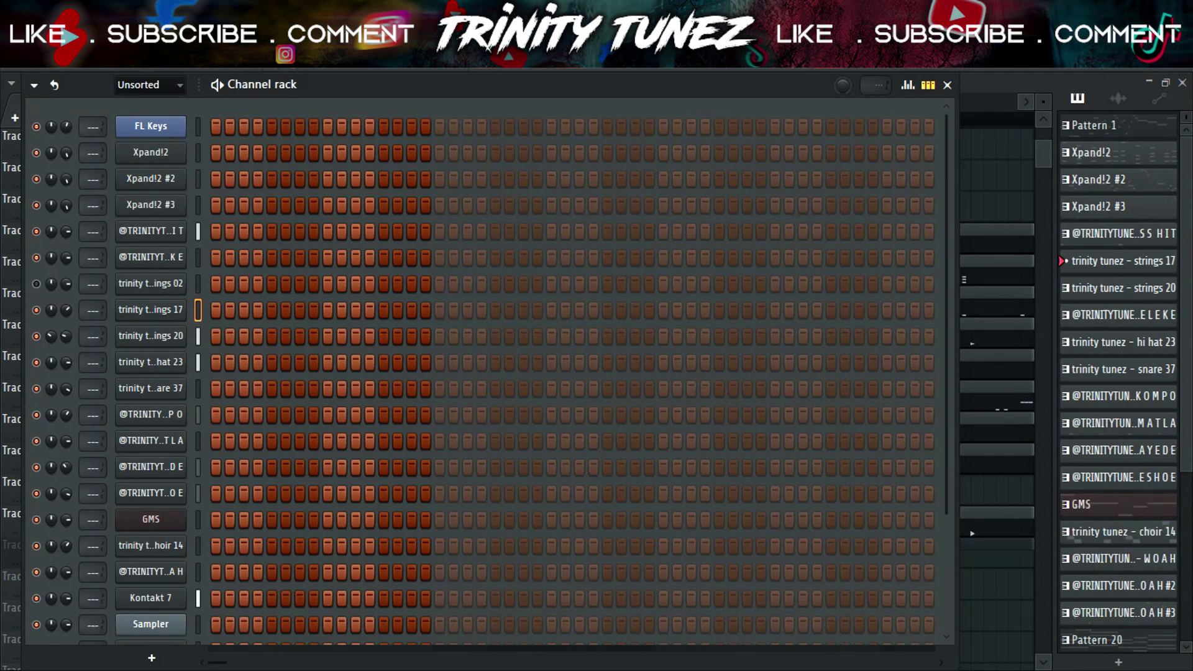
pyautogui.hotkey('ctrl', 'z')
pyautogui.click(836, 79)
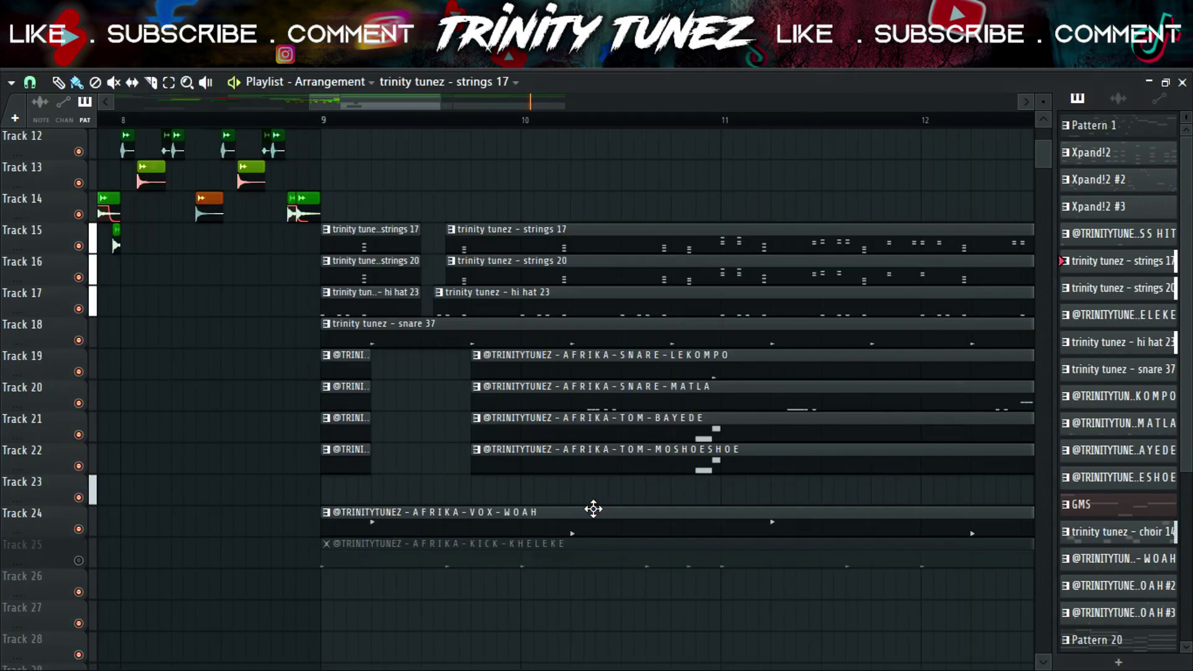
# - Paste the copied chords into the strings 20 channel of the strings 20 pattern
pyautogui.doubleClick(594, 273)
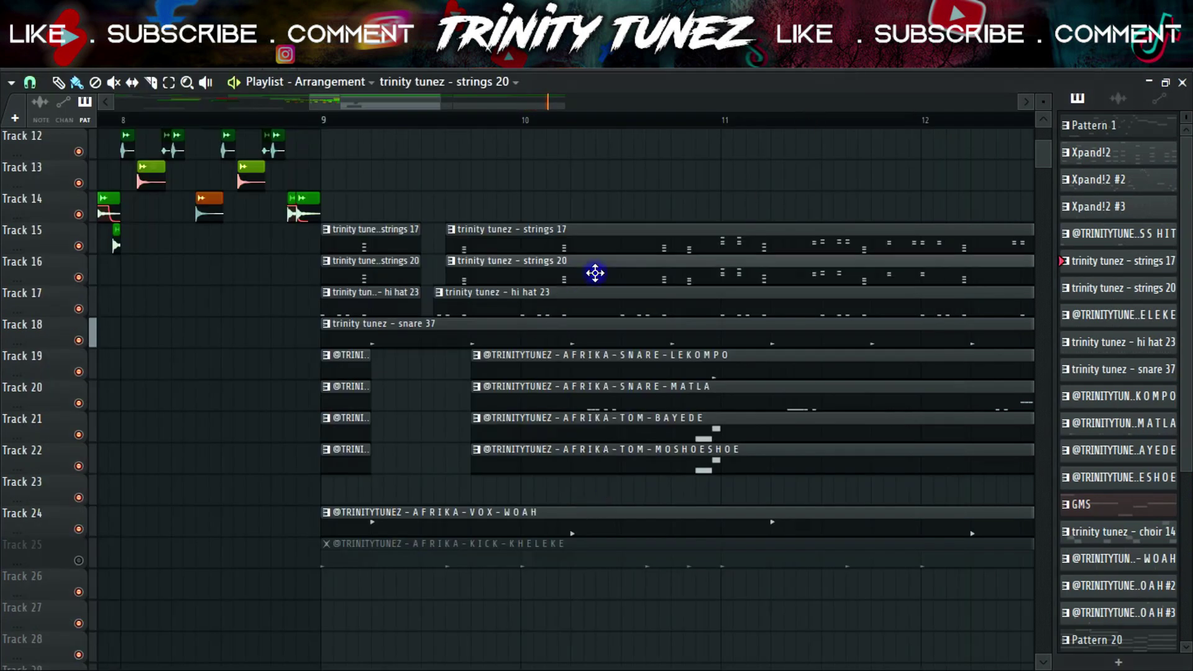
pyautogui.press('F6')
pyautogui.rightClick(179, 348)
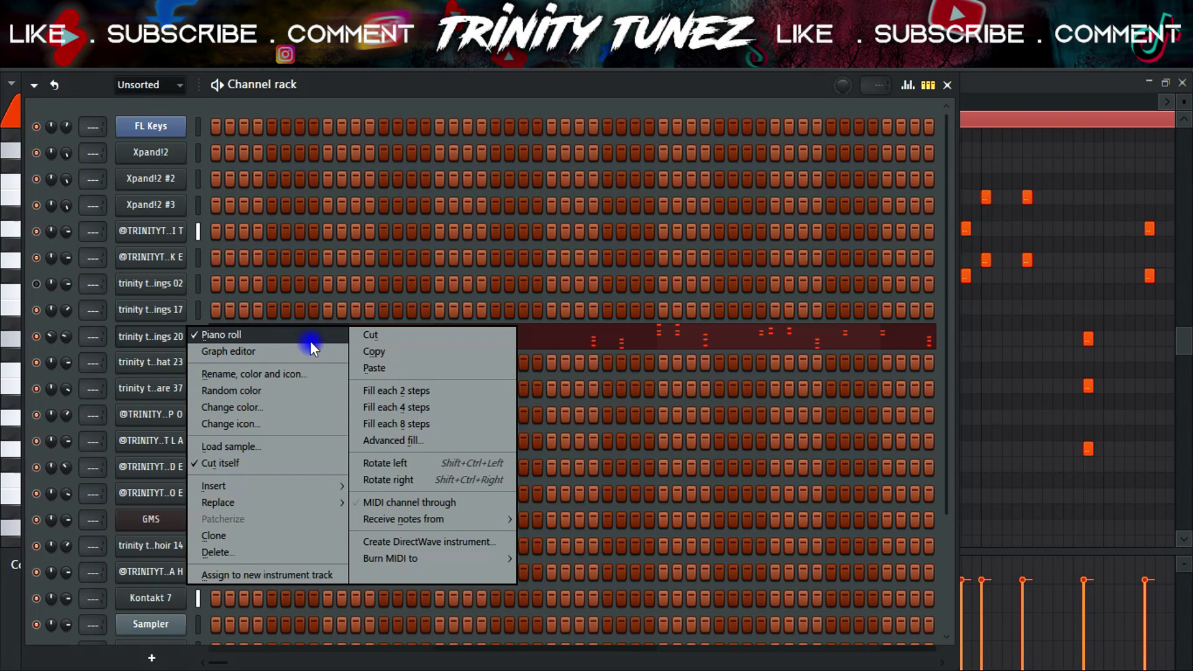
pyautogui.click(307, 333)
# - Play the kick 18 pattern from the start and add a C5 hit late in bar 1
pyautogui.press('space')
pyautogui.moveTo(116, 368); pyautogui.dragTo(128, 364)
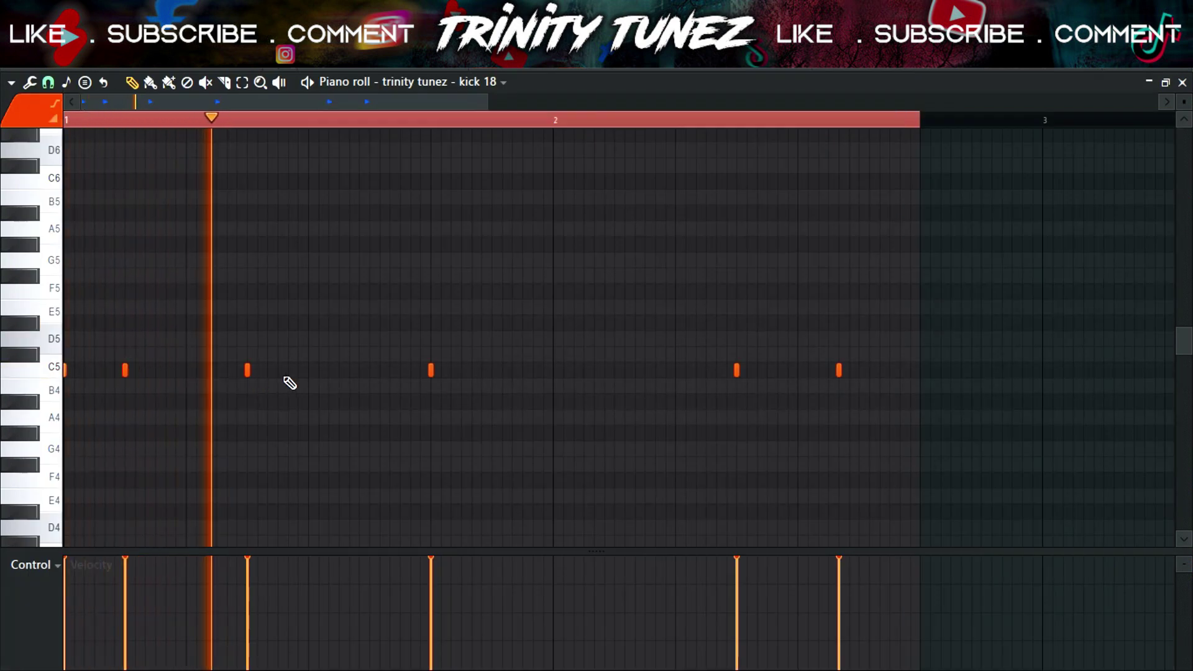
pyautogui.click(72, 124)
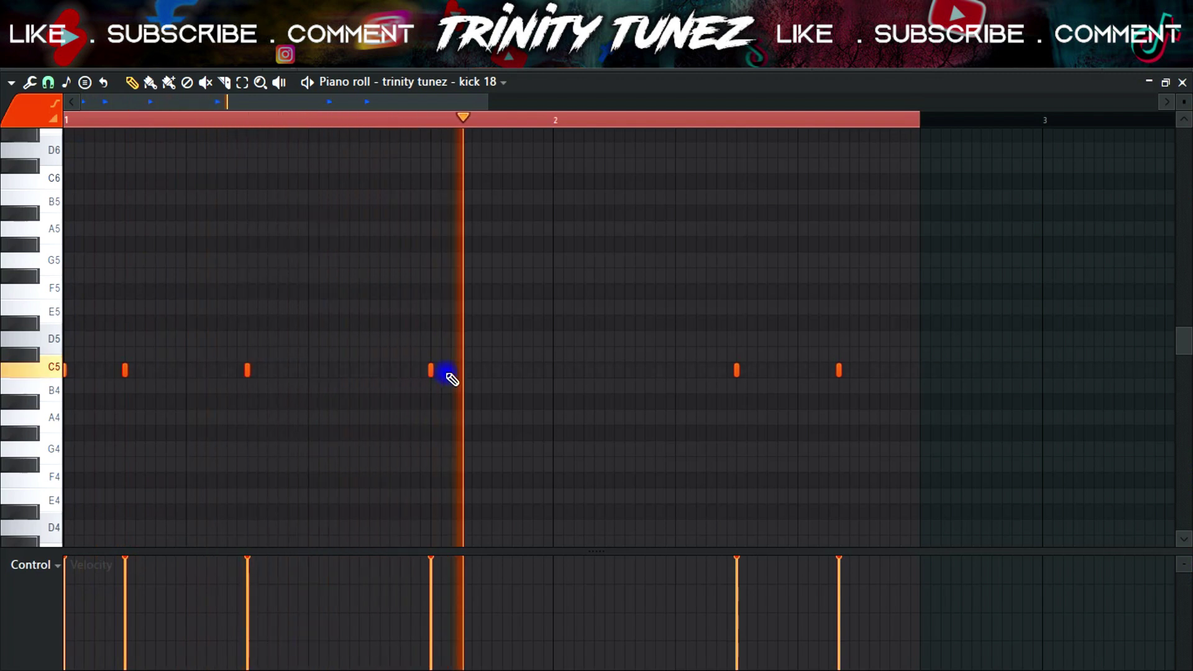
pyautogui.click(471, 370)
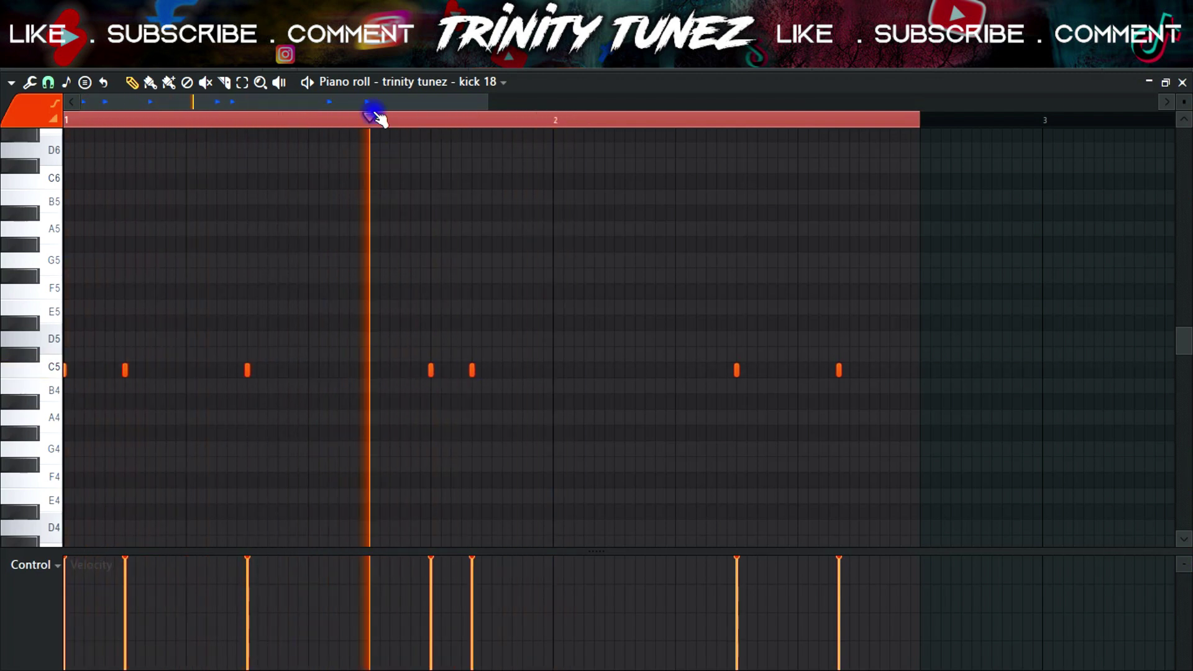
pyautogui.press('space')
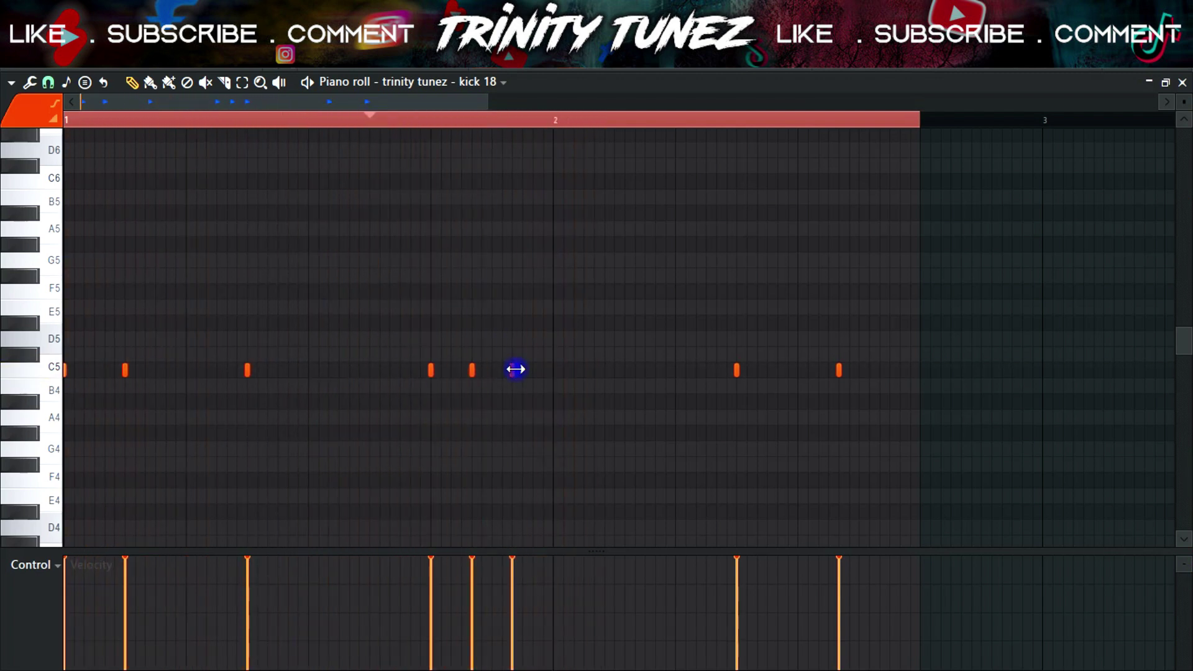
# - Try another C5 kick late in bar 1, remove it, and place one slightly later, just before bar 2
pyautogui.press('space')
pyautogui.rightClick(514, 370)
pyautogui.press('space')
pyautogui.press('space')
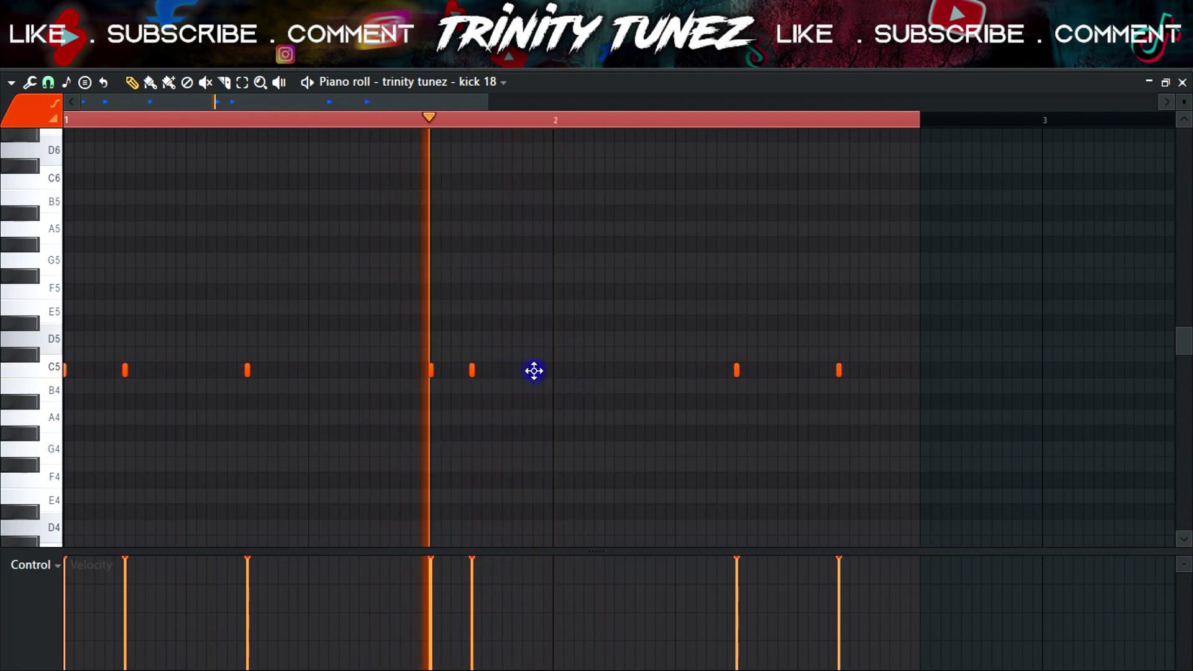
pyautogui.click(533, 370)
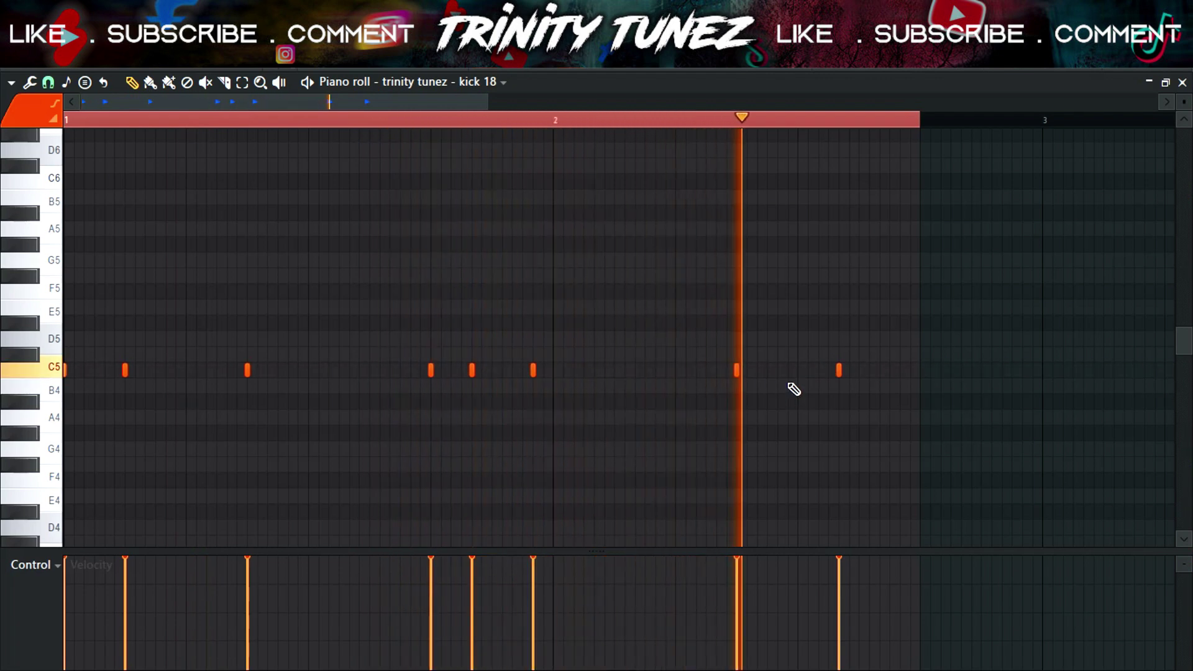
pyautogui.press('space')
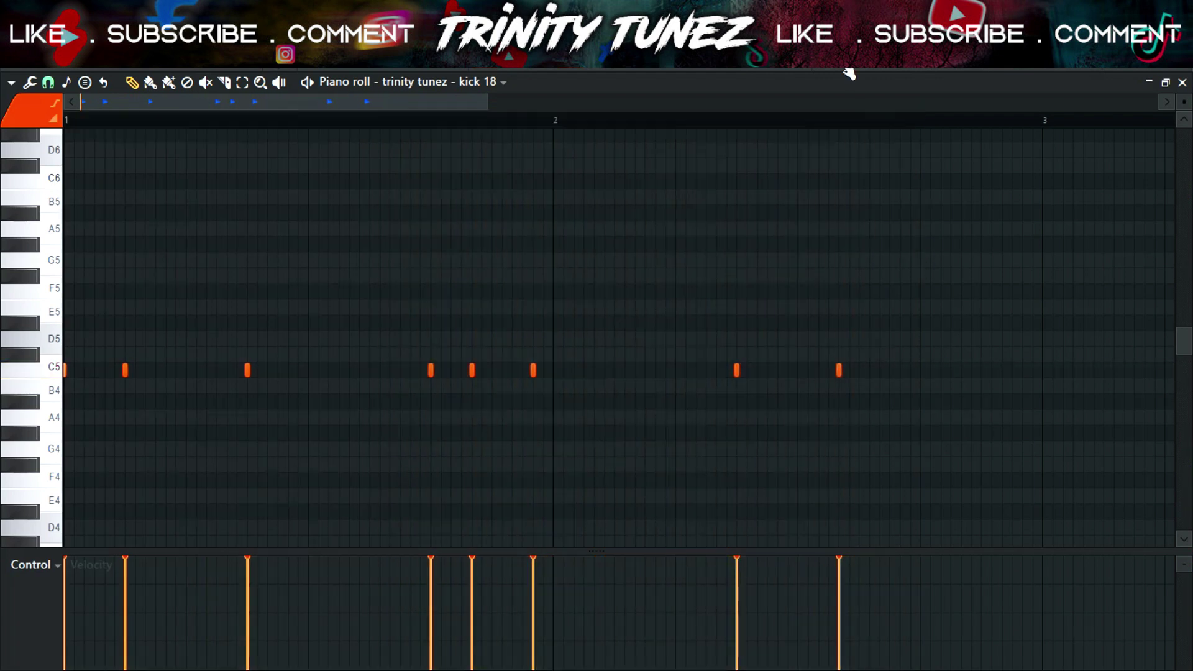
# - Play the playlist arrangement from bar 9 with the varied kick pattern
pyautogui.press('F5')
pyautogui.press('space')
pyautogui.click(262, 120)
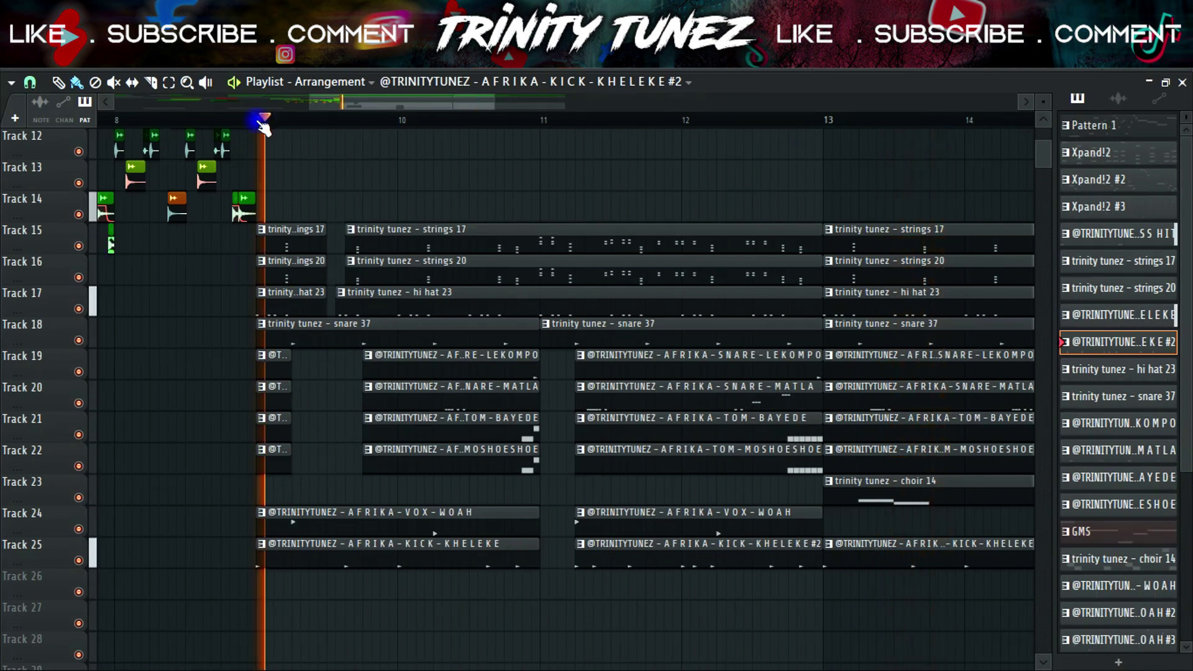
pyautogui.moveTo(335, 103); pyautogui.dragTo(292, 102)
# - Lower the mixer's Insert 1 level to -17.7 dB
pyautogui.press('F9')
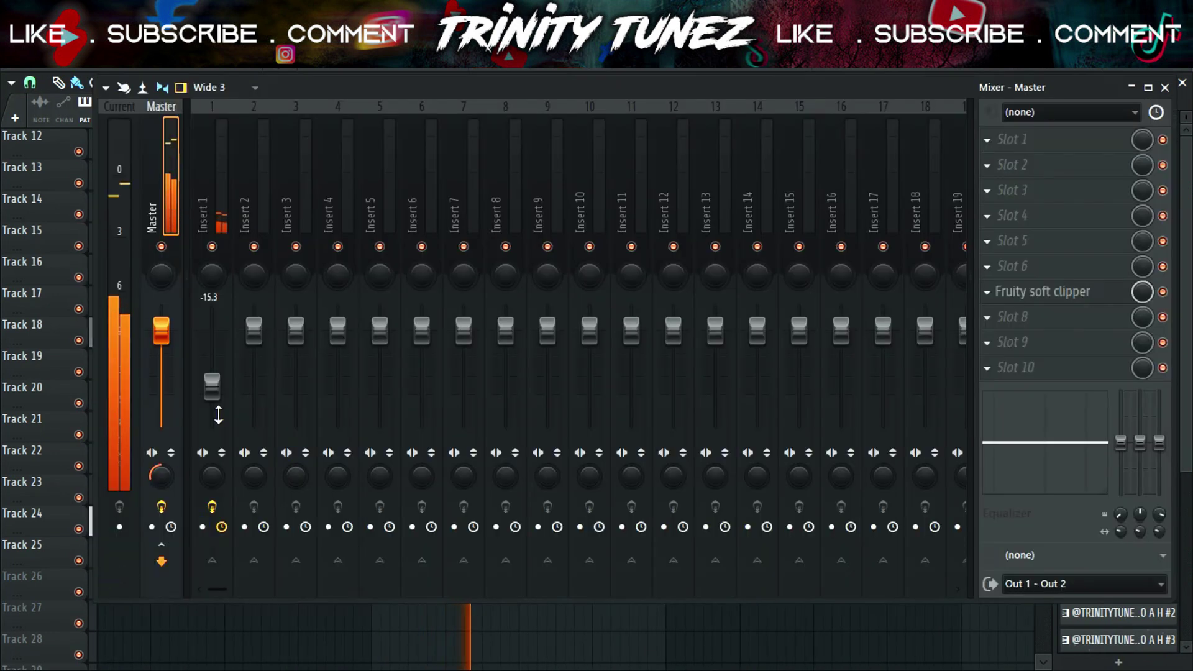
pyautogui.moveTo(212, 386); pyautogui.dragTo(212, 393)
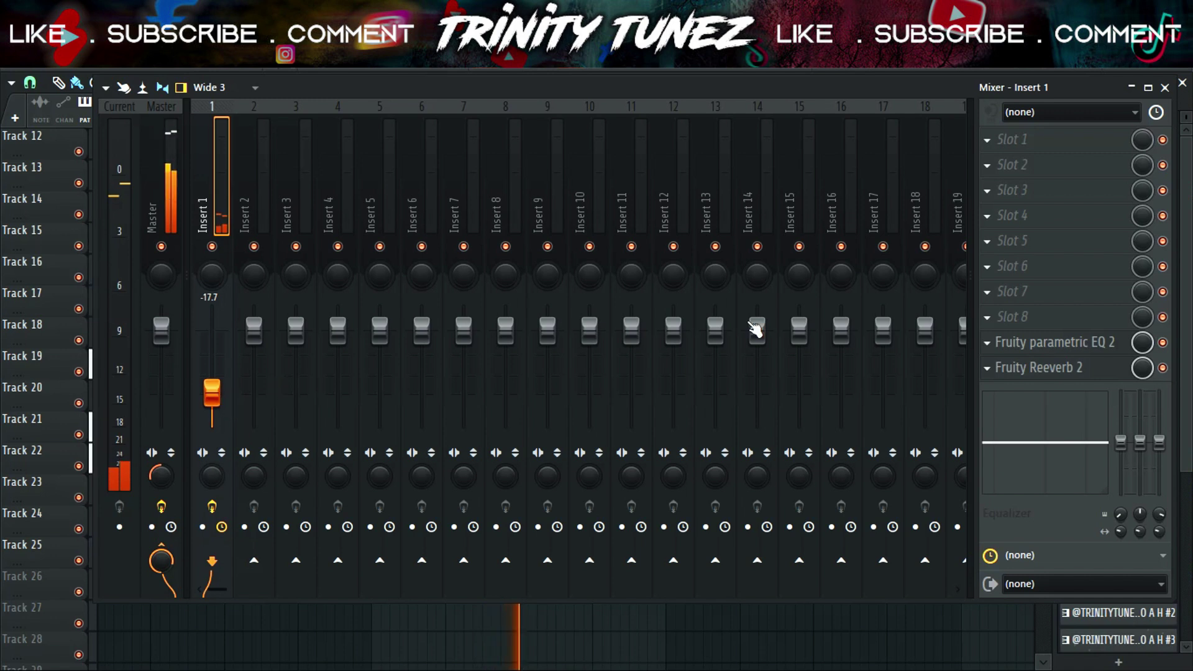
pyautogui.click(1164, 88)
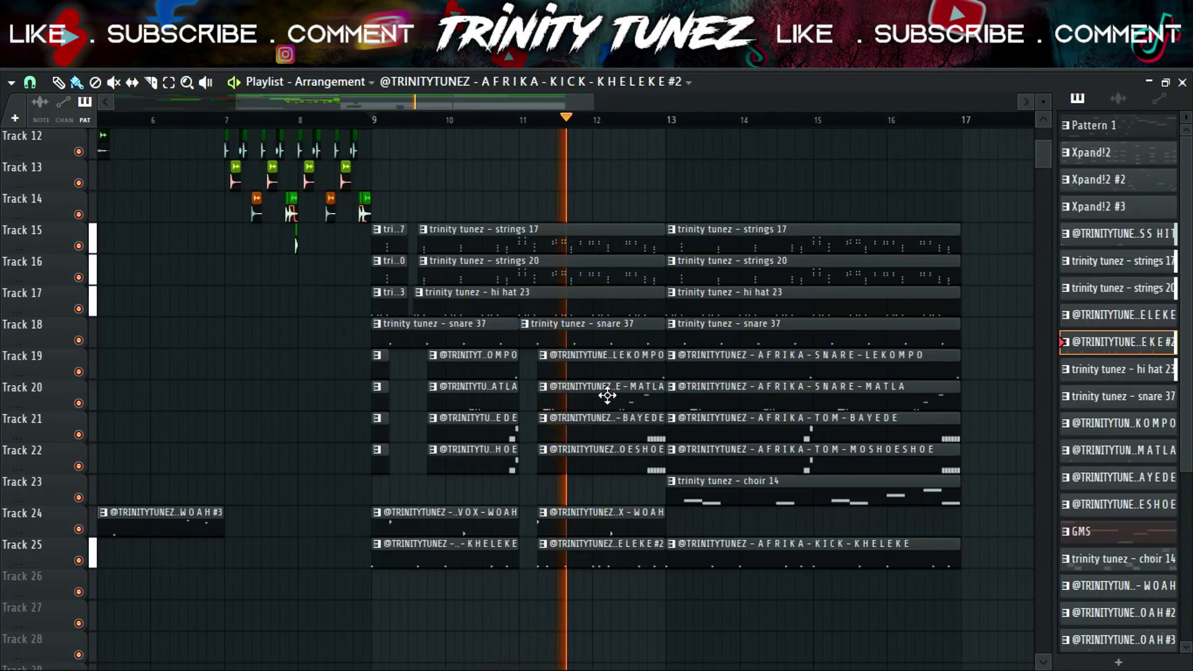
# - Examine the Kontakt 7 chords in Pattern 21 and review the whole arrangement from bar 1
pyautogui.scroll(5, 632, 428)
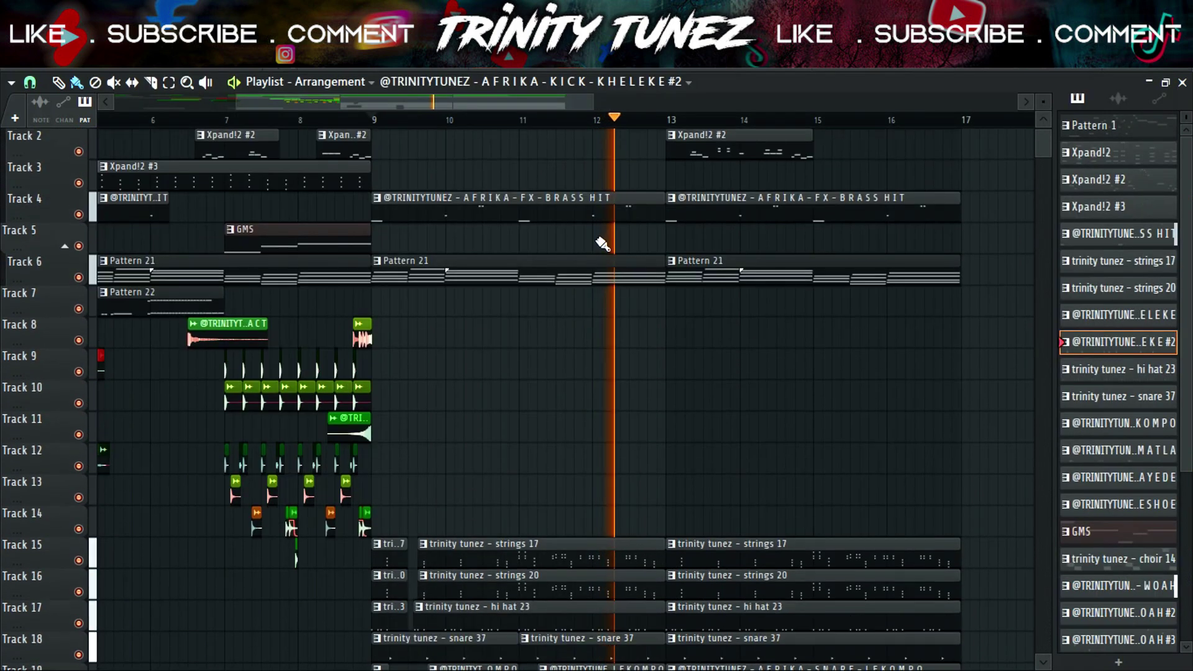
pyautogui.click(581, 277)
pyautogui.doubleClick(580, 278)
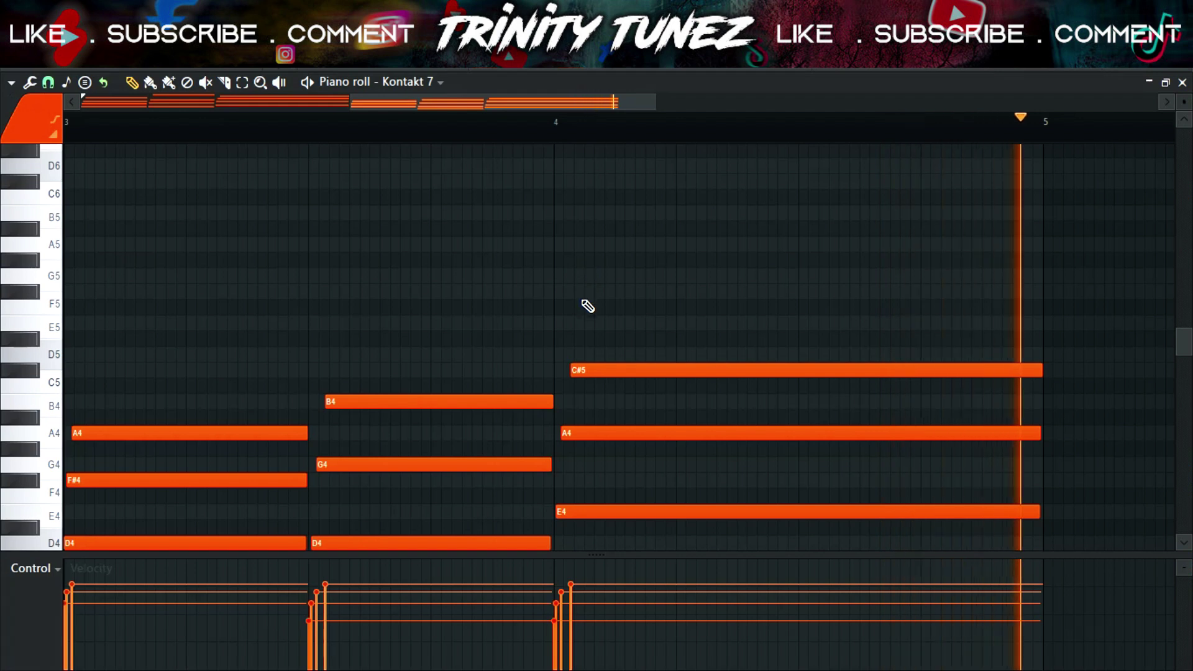
pyautogui.scroll(-4, 791, 159)
pyautogui.press('F6')
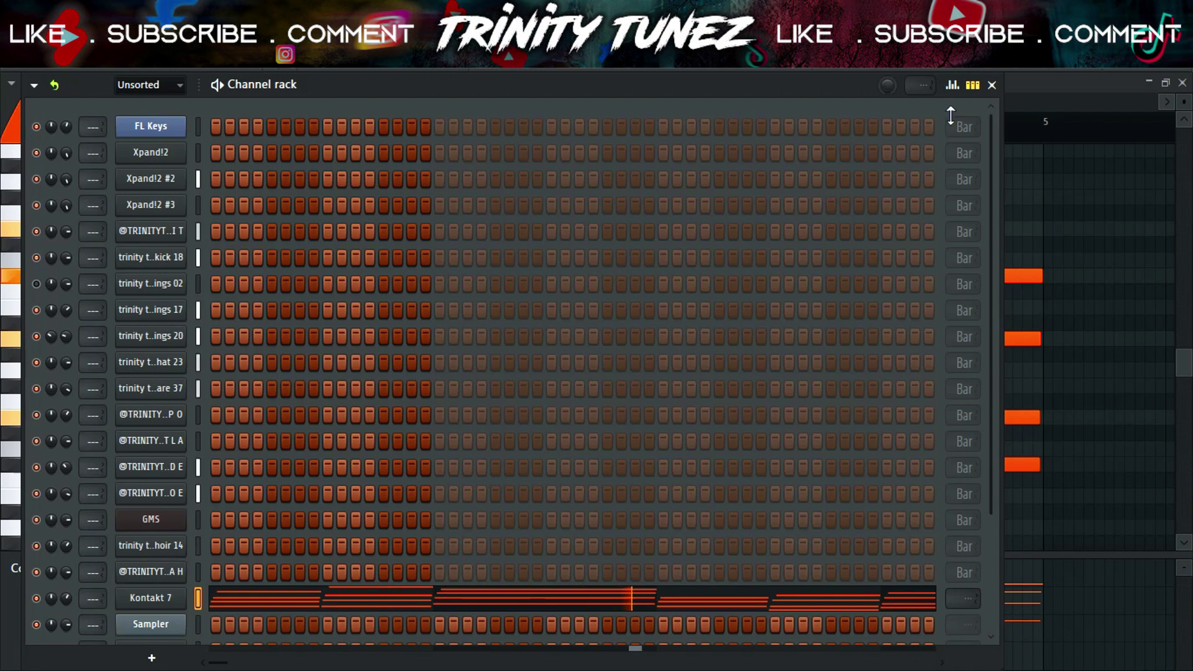
pyautogui.click(992, 85)
pyautogui.press('F7')
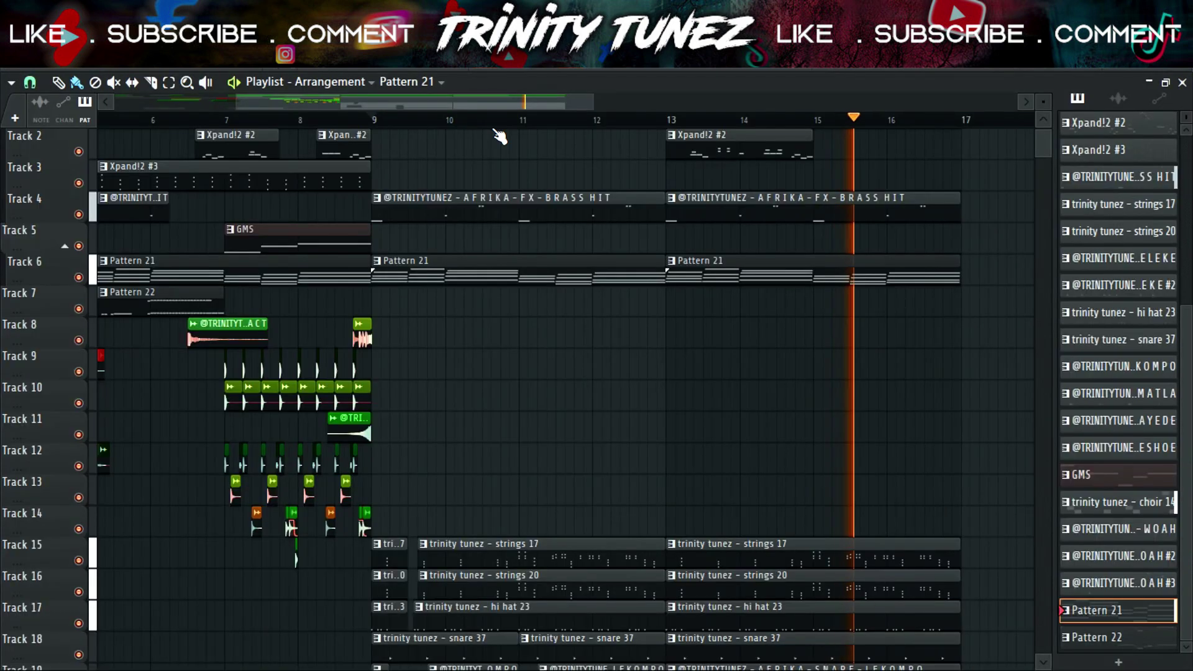
pyautogui.moveTo(251, 105); pyautogui.dragTo(116, 103)
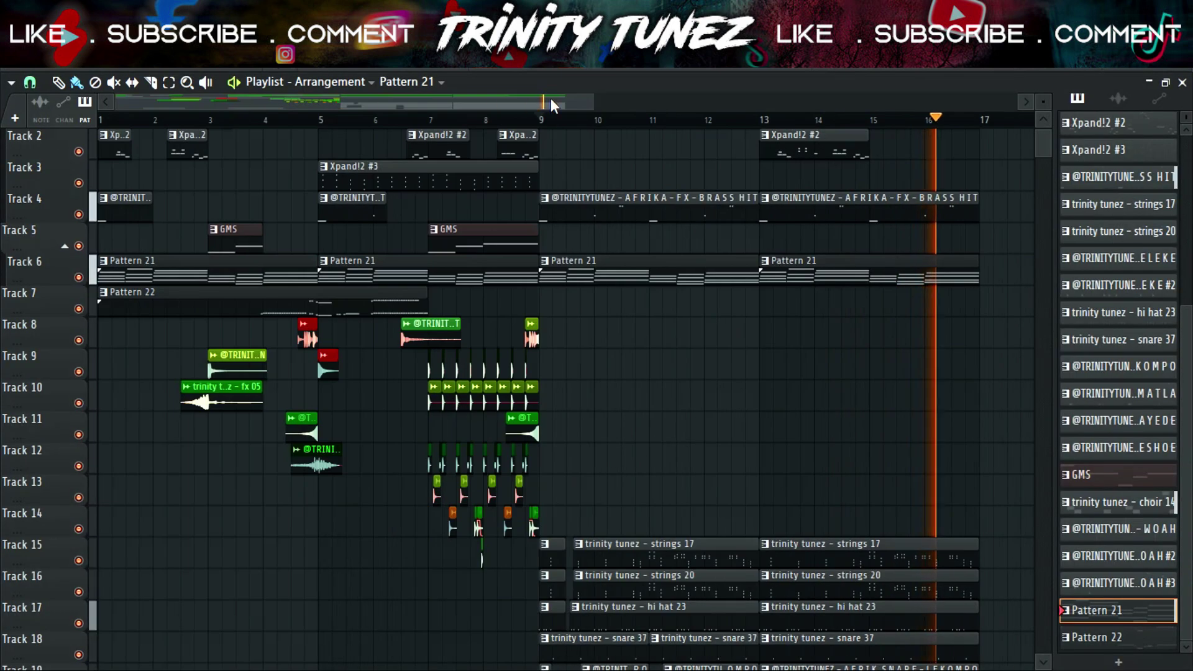
pyautogui.moveTo(598, 98); pyautogui.dragTo(669, 101)
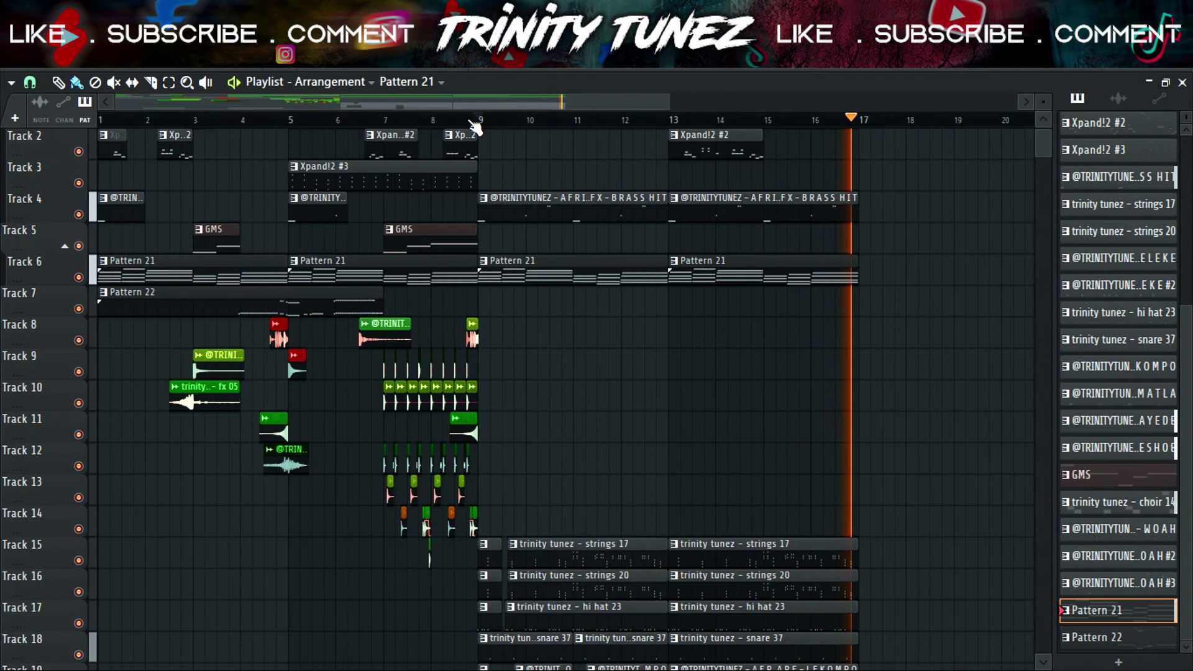
# - Select bars 9 to 16 of the playlist as the looping playback range
pyautogui.moveTo(479, 121); pyautogui.dragTo(865, 138)
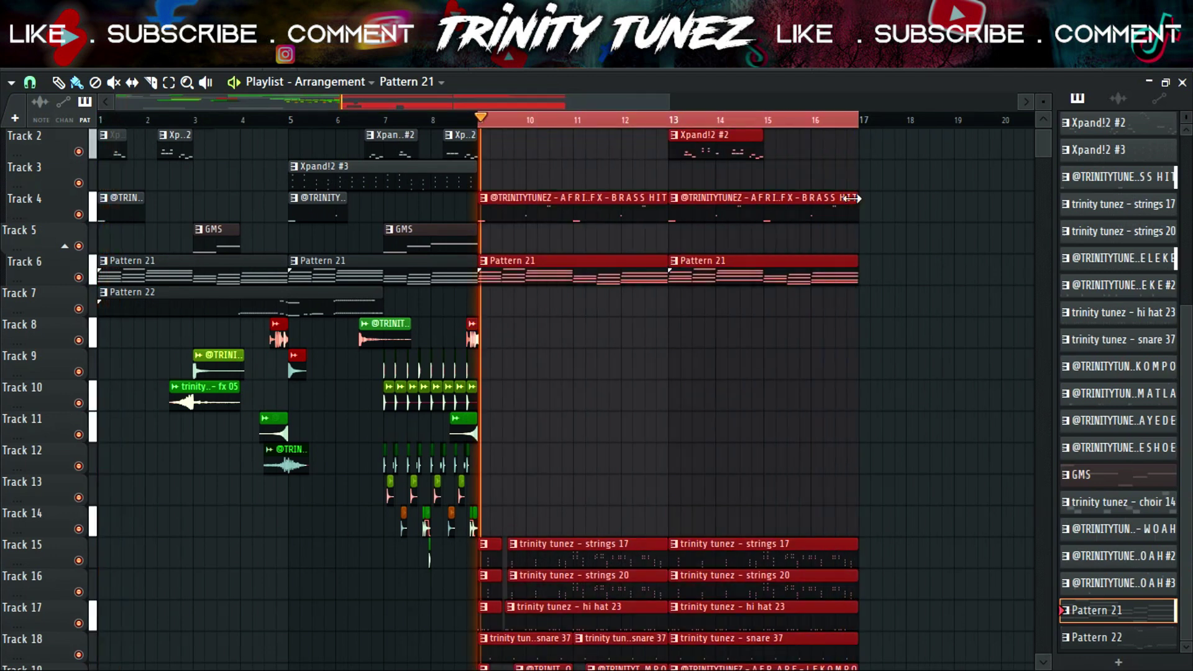
pyautogui.scroll(-5, 859, 220)
pyautogui.scroll(-8, 858, 220)
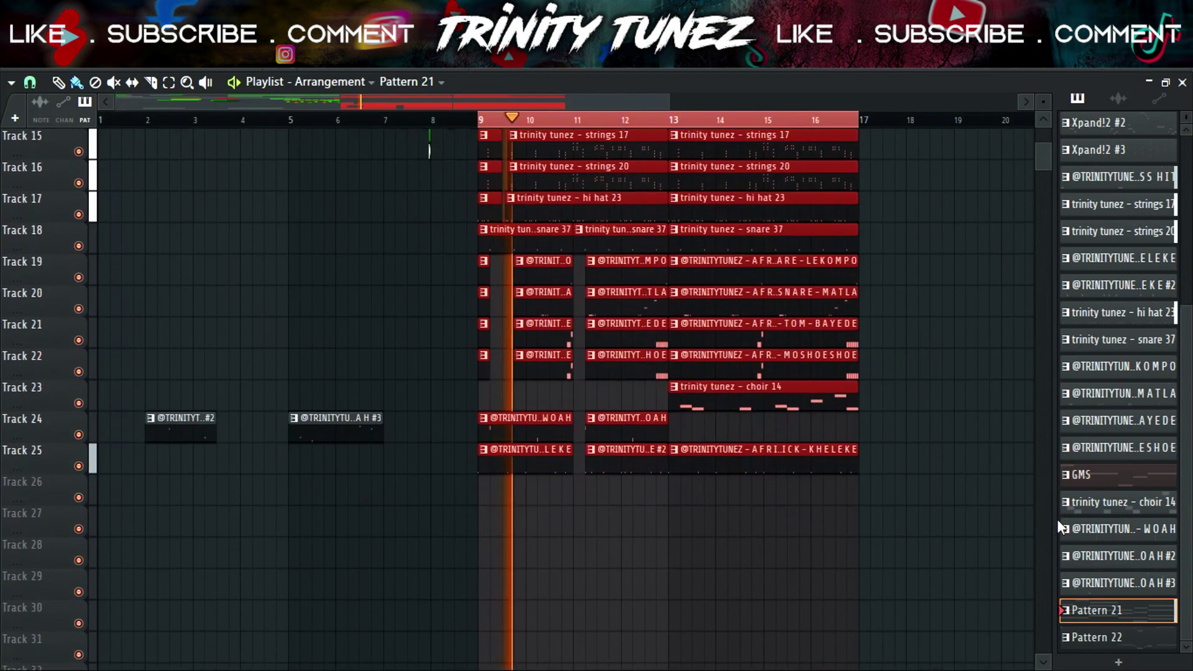
# - Check the melody in the GMS pattern and copy the GMS channel's notes
pyautogui.click(1104, 476)
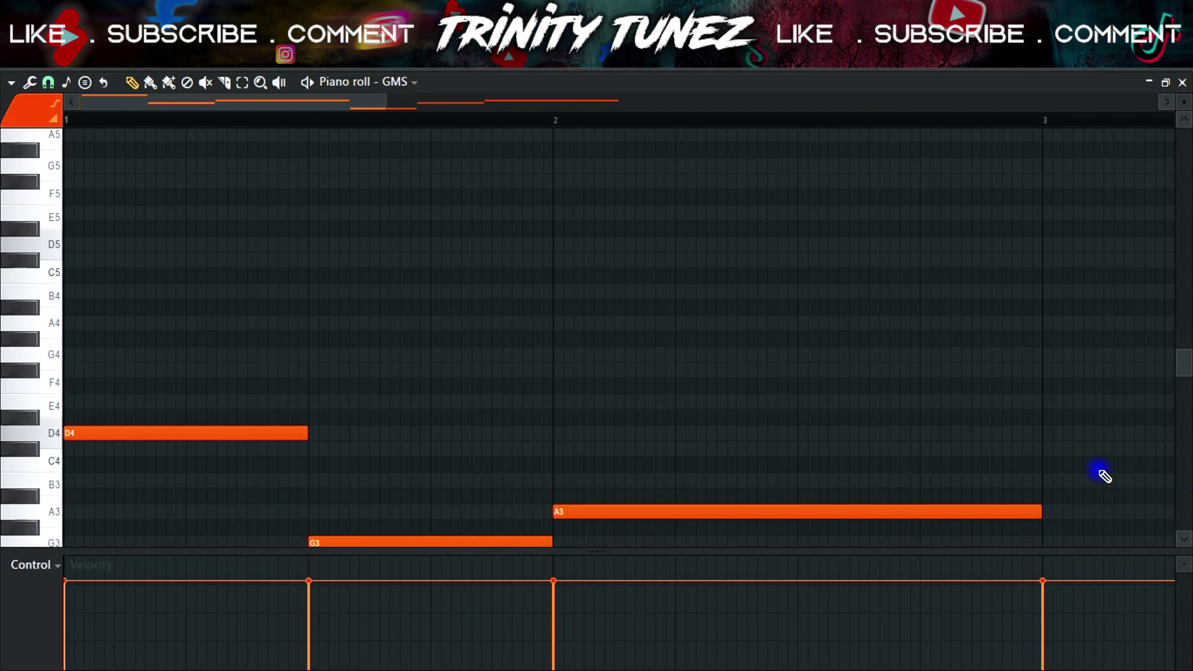
pyautogui.click(1181, 83)
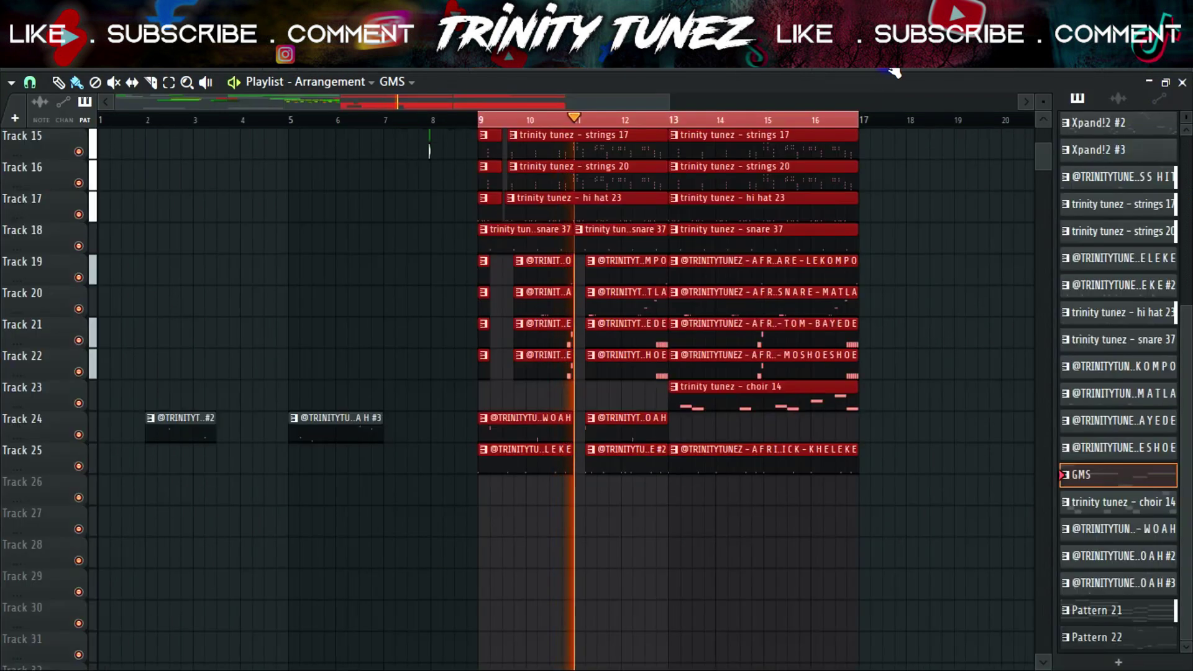
pyautogui.press('F6')
pyautogui.rightClick(177, 543)
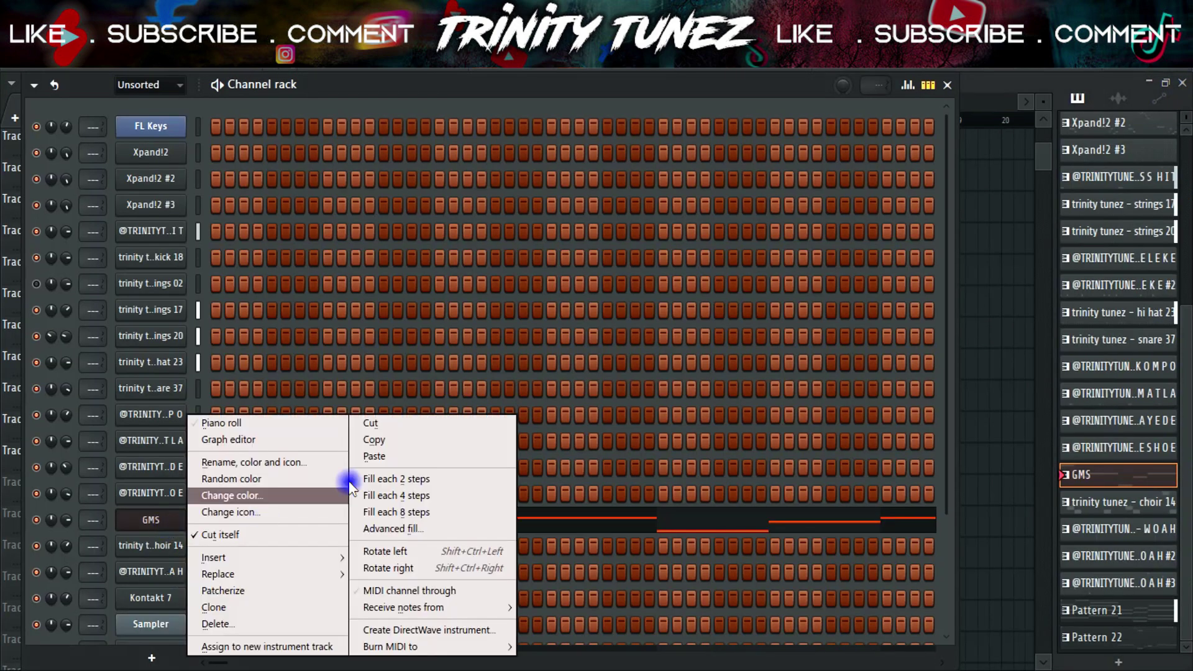
pyautogui.click(384, 441)
pyautogui.press('F6')
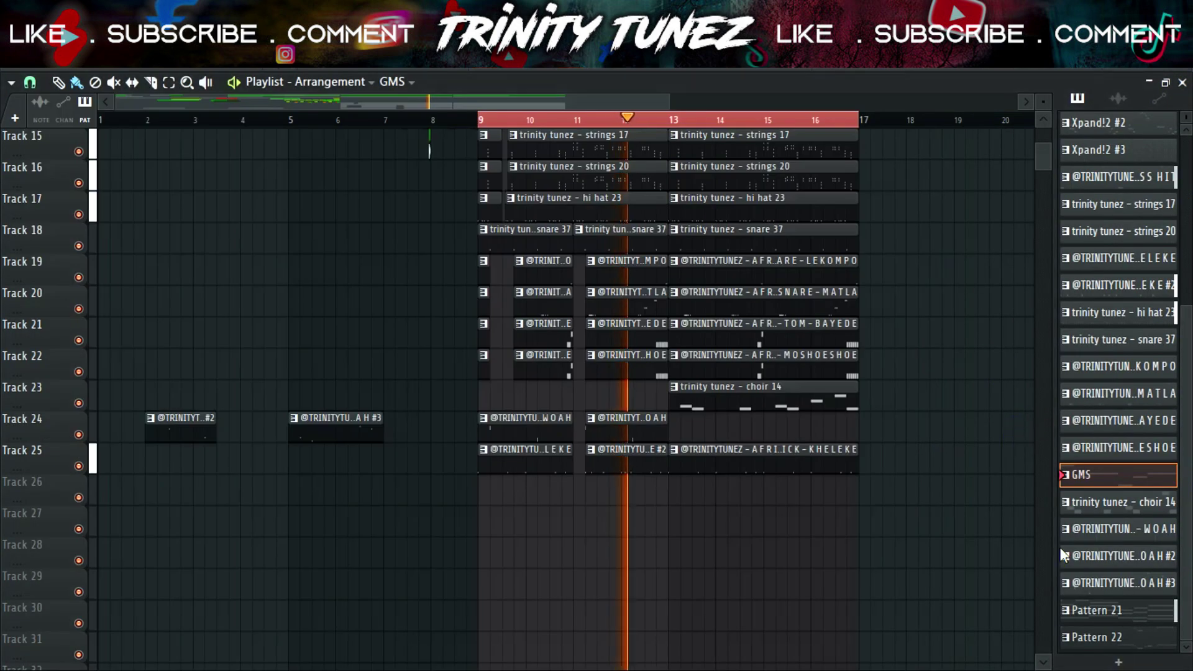
pyautogui.click(1087, 611)
pyautogui.click(1091, 637)
pyautogui.click(495, 485)
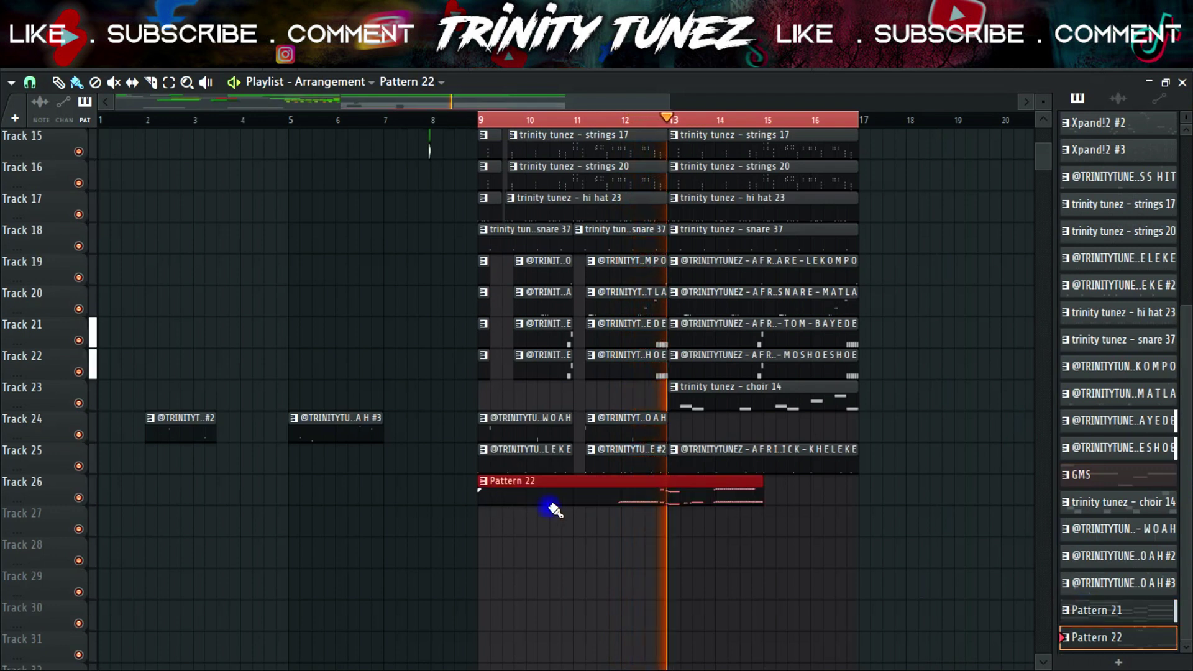
pyautogui.rightClick(664, 497)
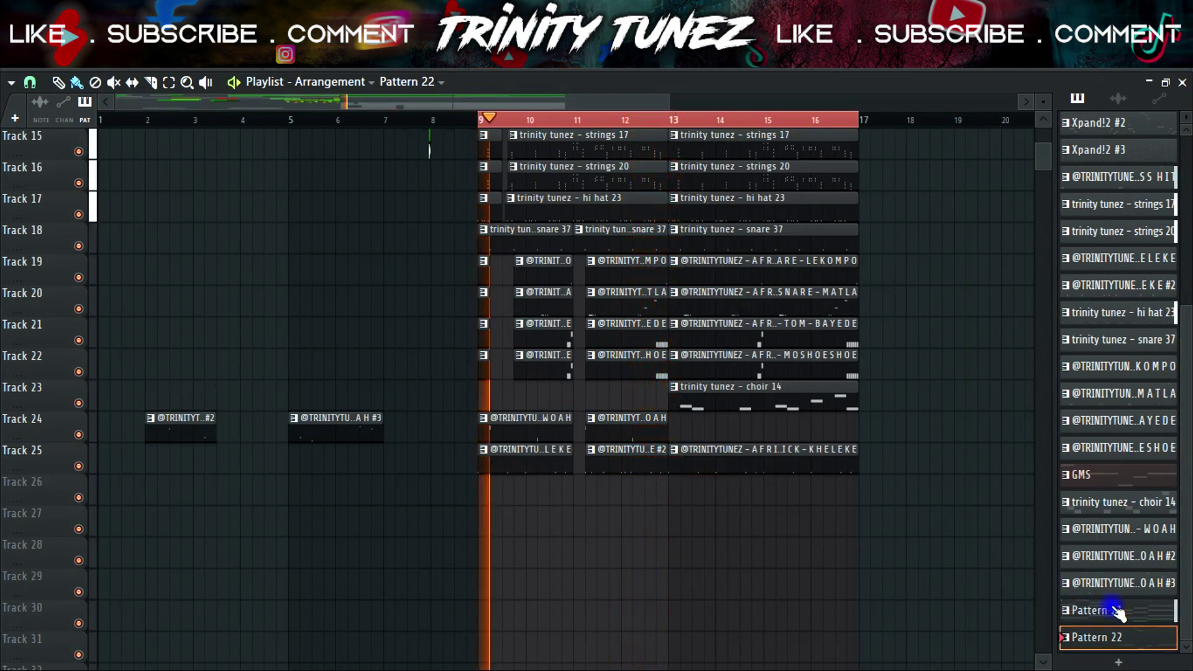
# - Create a new empty pattern and place it on Track 26 at bars 9 and 13
pyautogui.click(1112, 610)
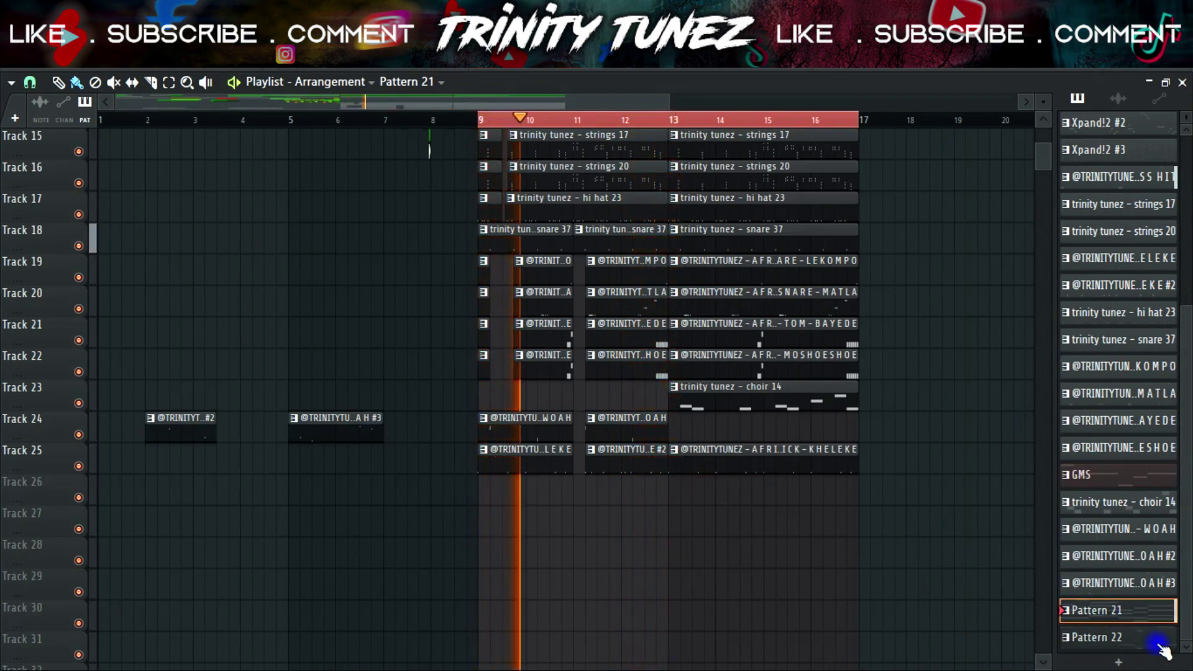
pyautogui.press('F4')
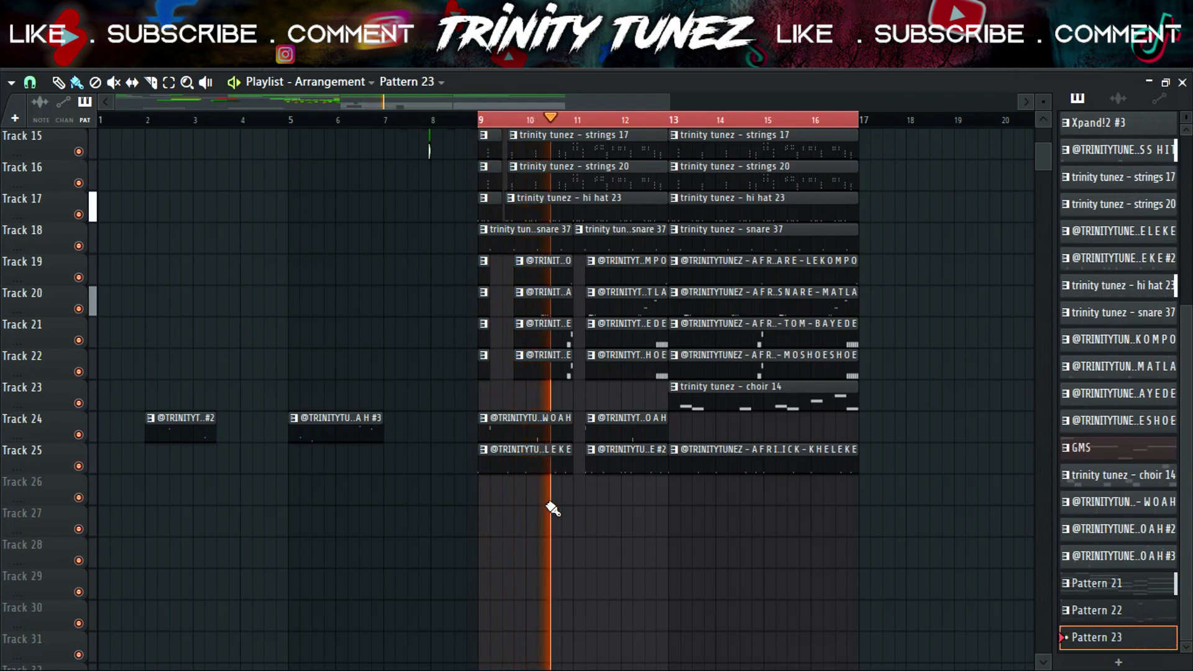
pyautogui.click(491, 487)
pyautogui.click(675, 500)
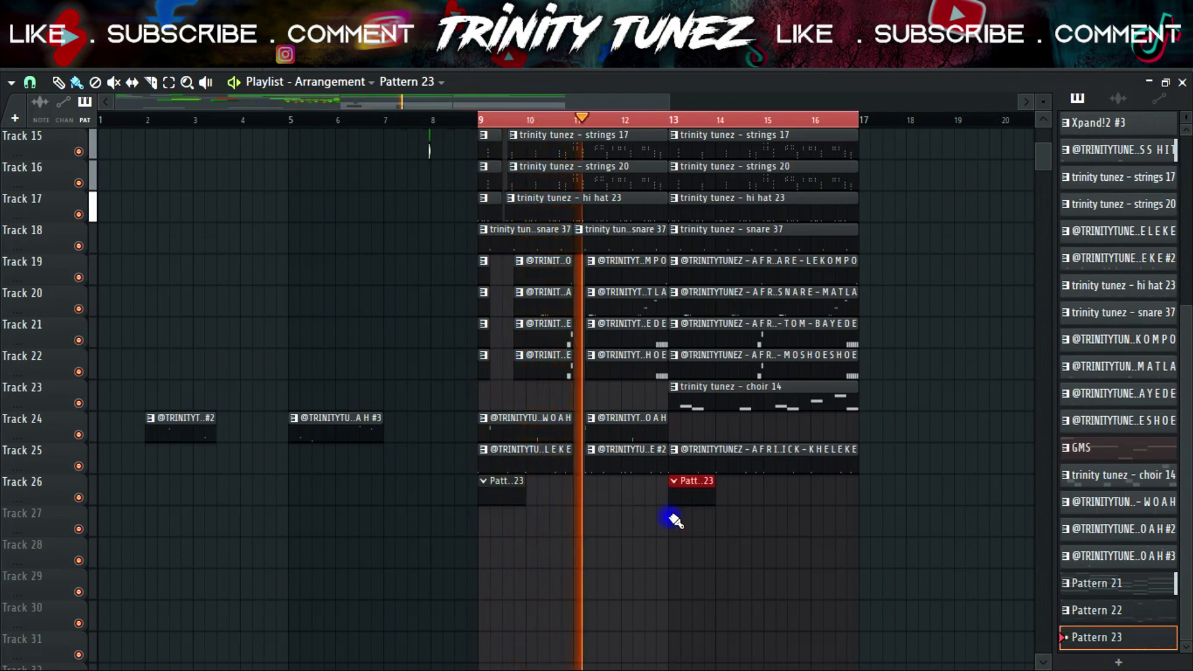
# - Paste the copied GMS notes into the Sampler channel of the new pattern
pyautogui.doubleClick(682, 496)
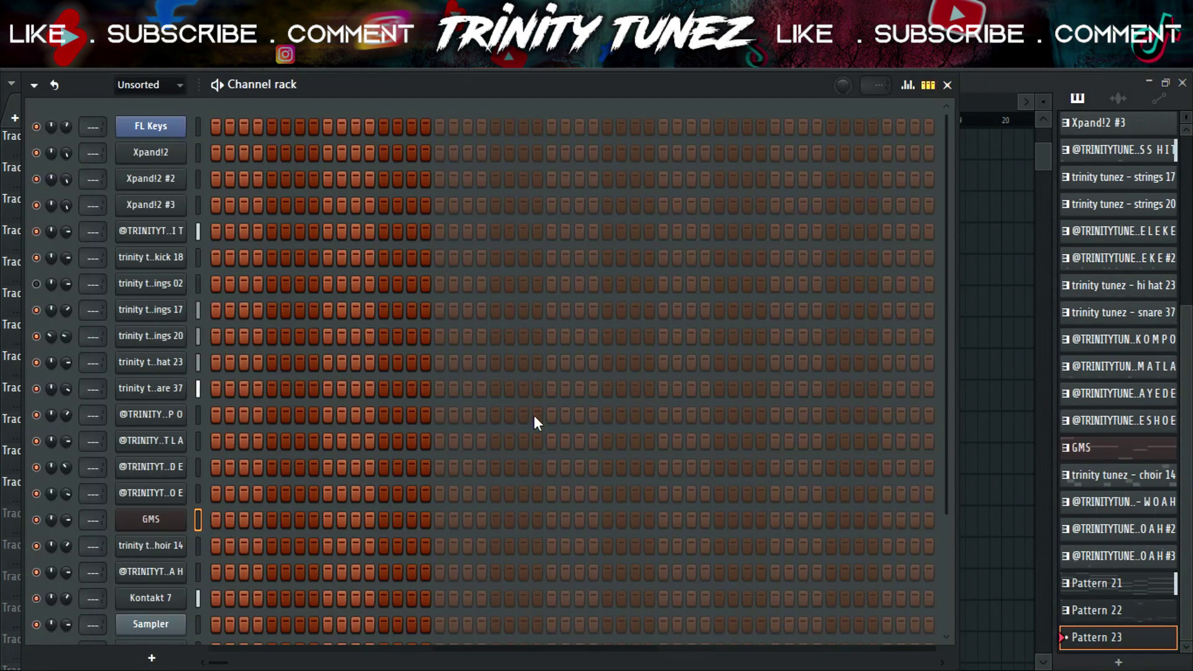
pyautogui.scroll(-4, 381, 590)
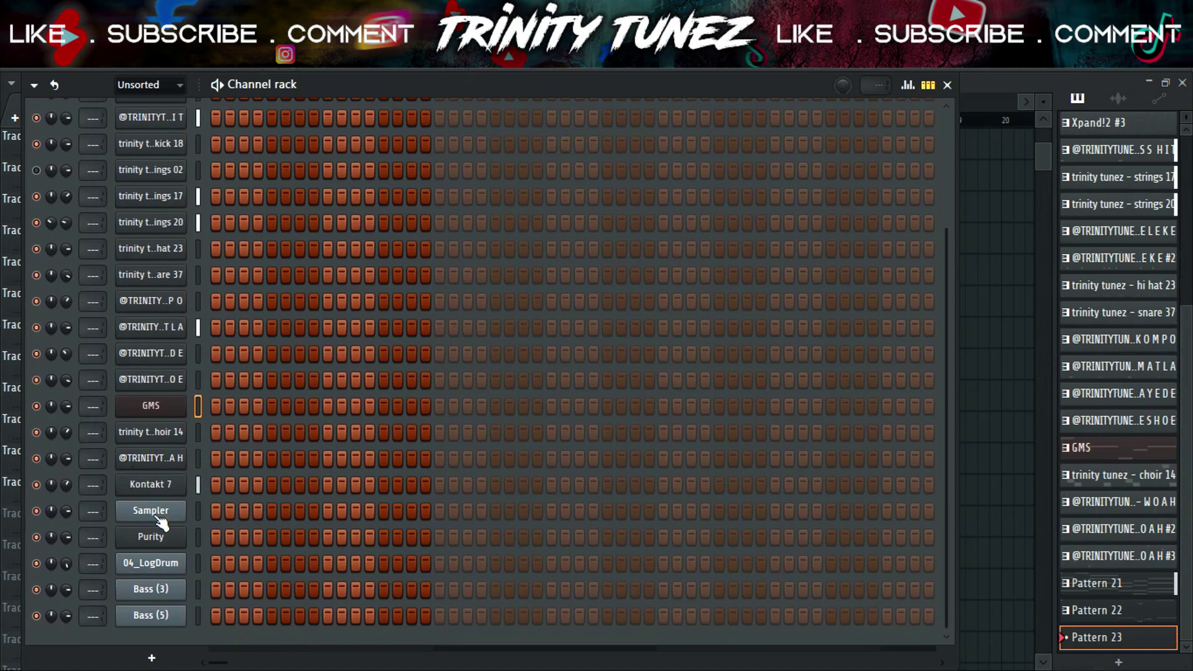
pyautogui.rightClick(160, 522)
pyautogui.click(398, 439)
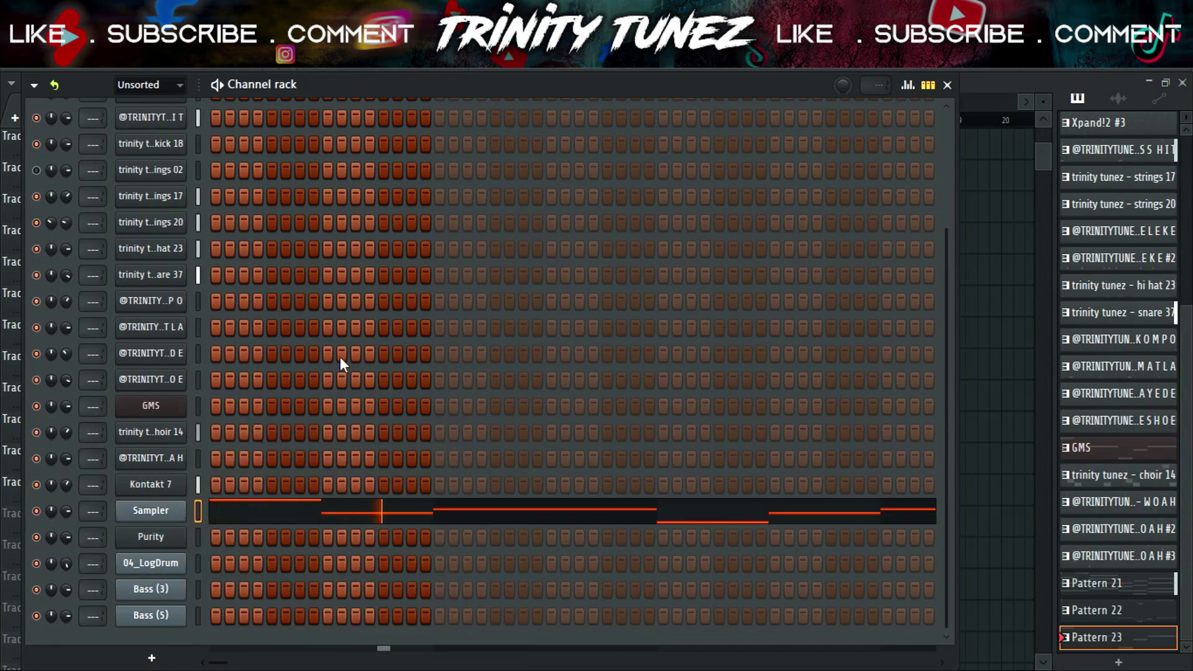
# - Check the strings 02 sample settings and collapse the kick folder to browse the other folders of the tshepe essentials drumkit
pyautogui.click(163, 171)
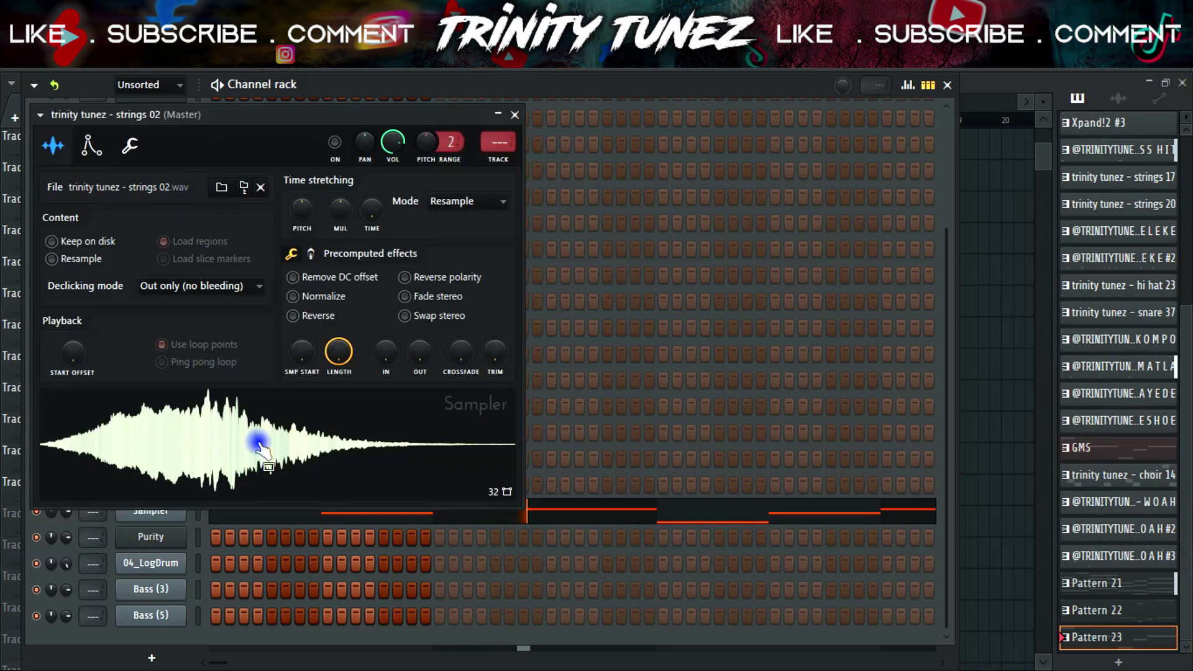
pyautogui.click(515, 114)
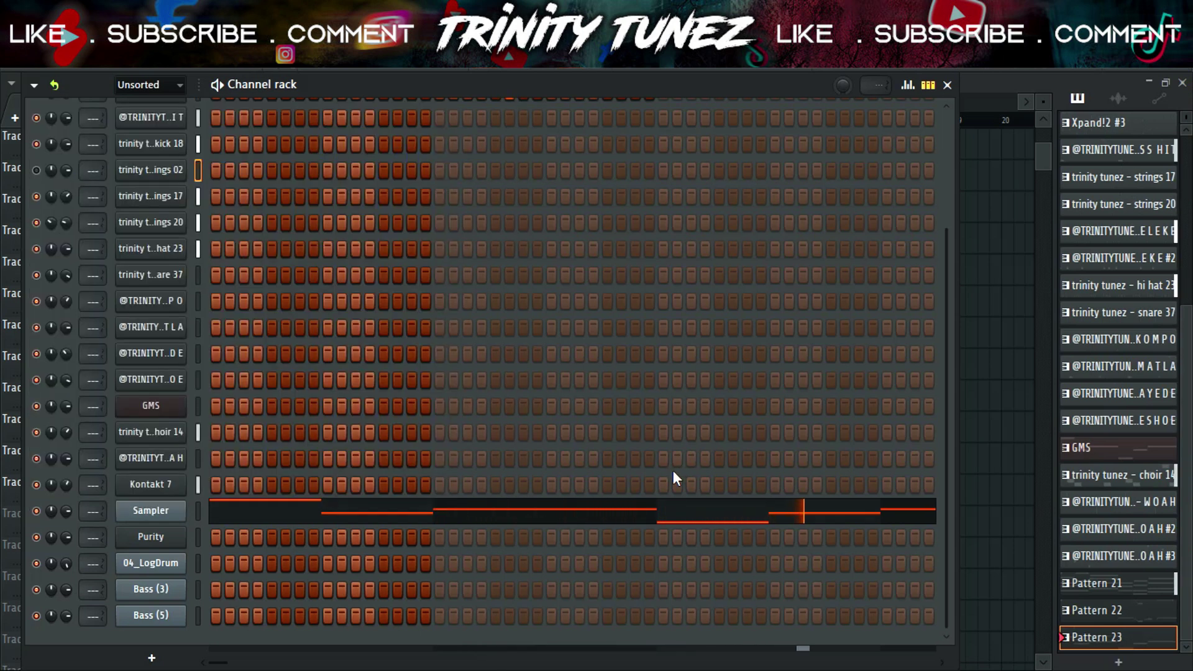
pyautogui.hotkey('alt', 'F8')
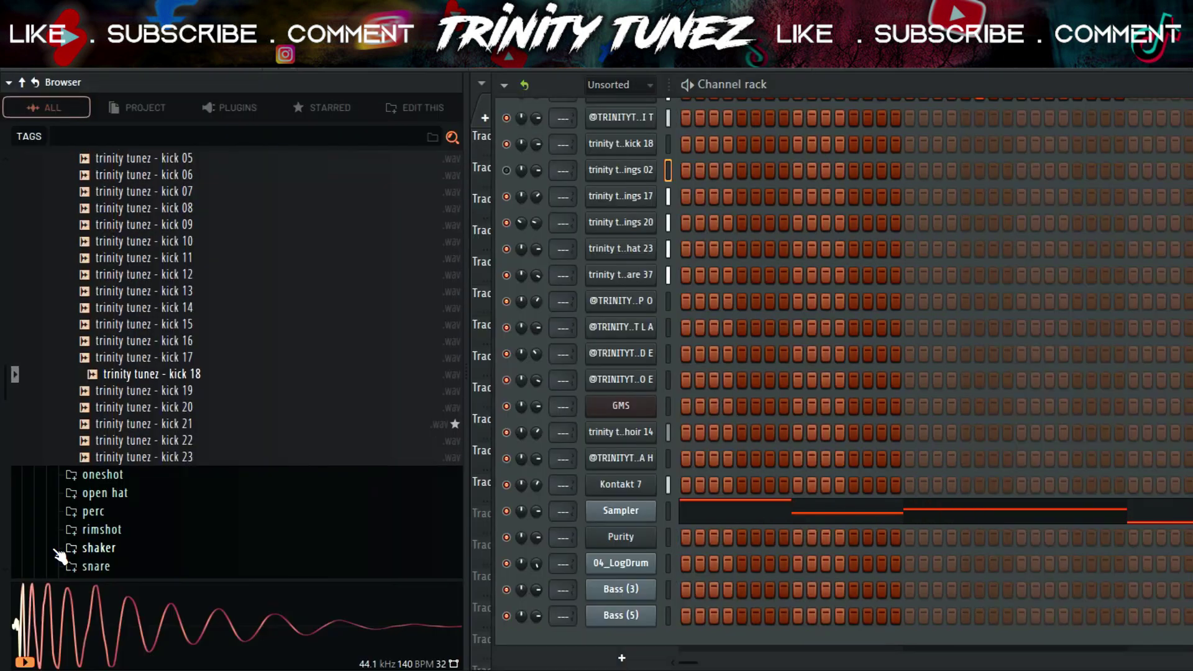
pyautogui.scroll(5, 176, 456)
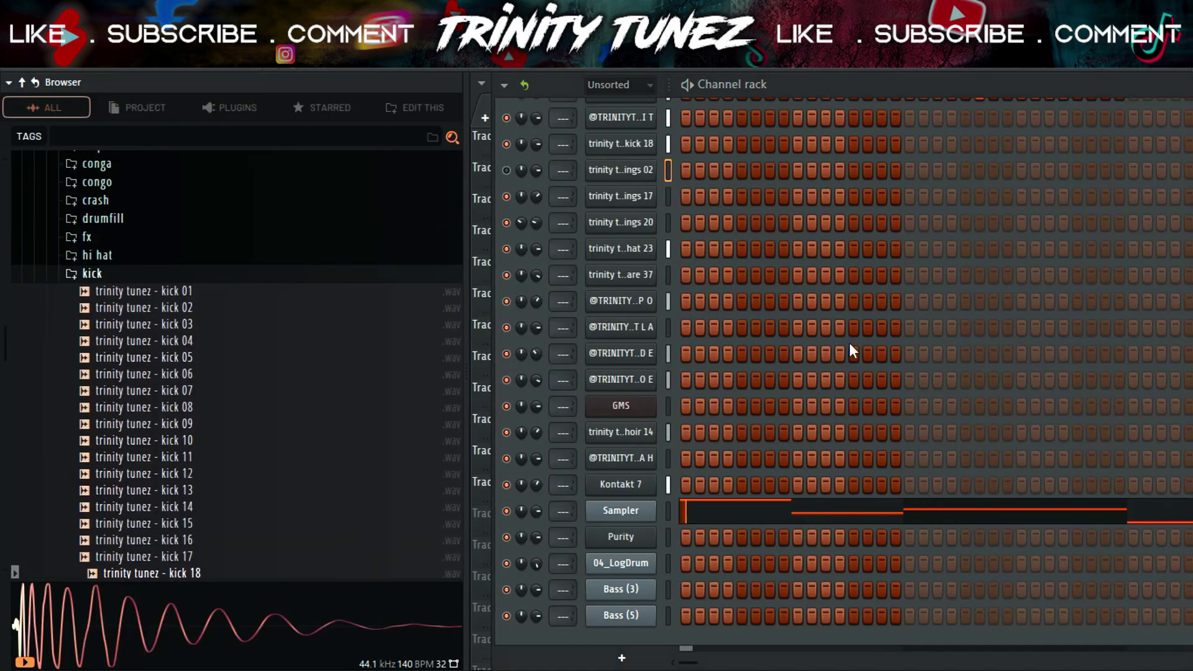
pyautogui.click(118, 274)
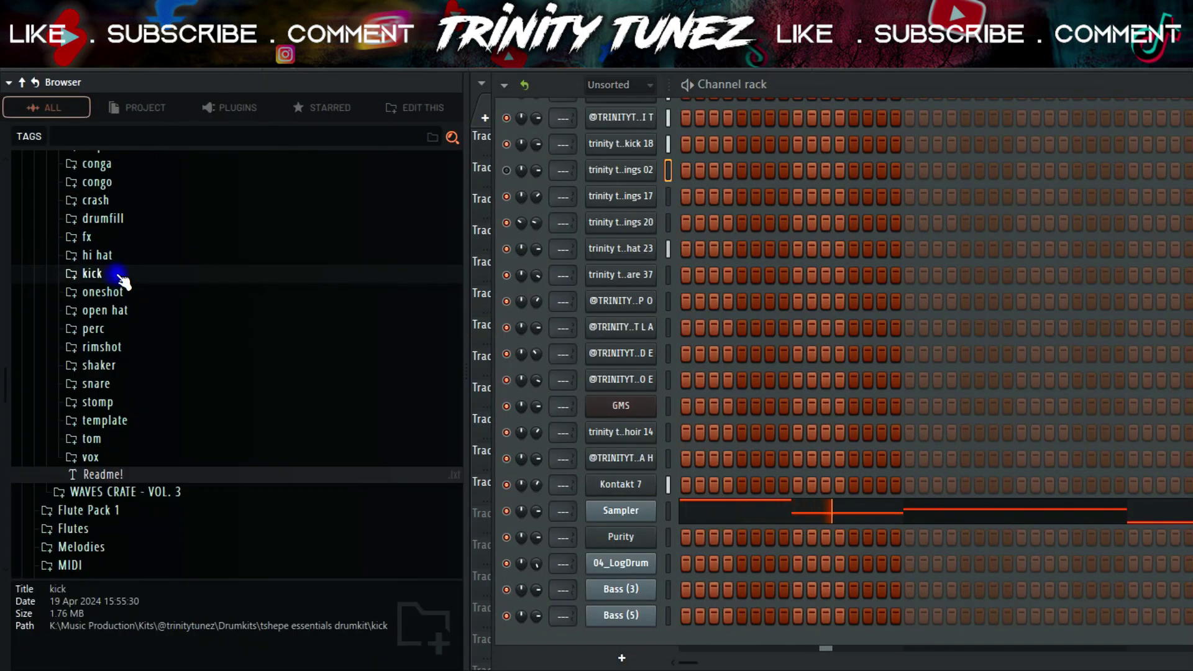
pyautogui.scroll(5, 113, 417)
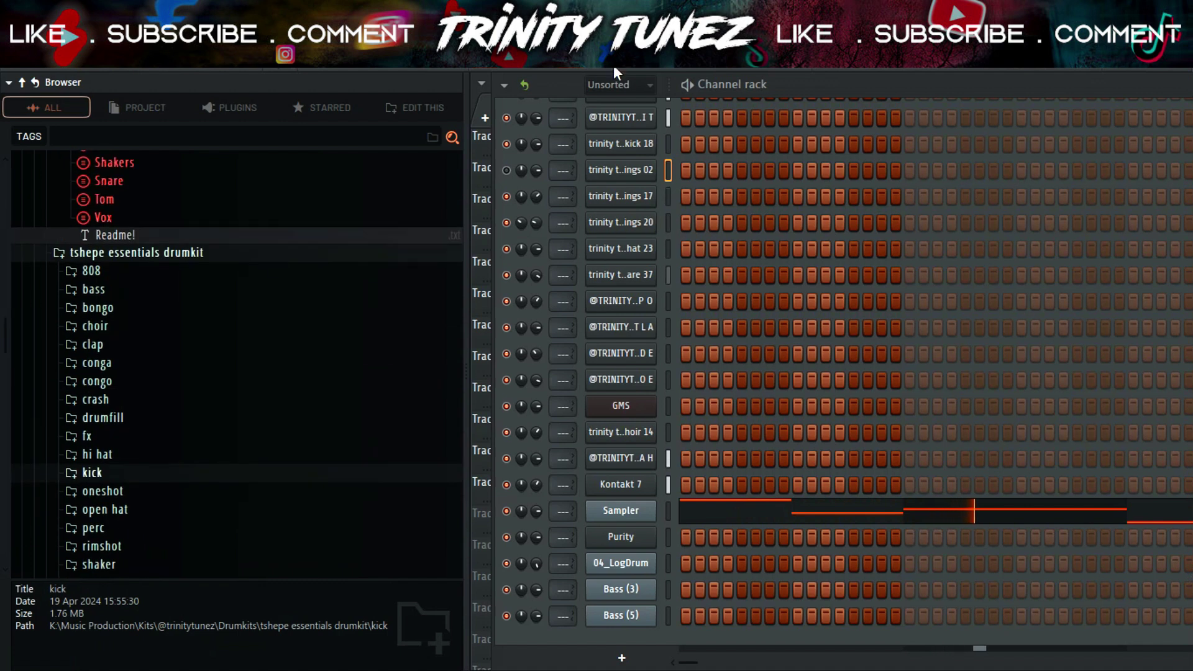
pyautogui.press('F5')
pyautogui.scroll(6, 654, 159)
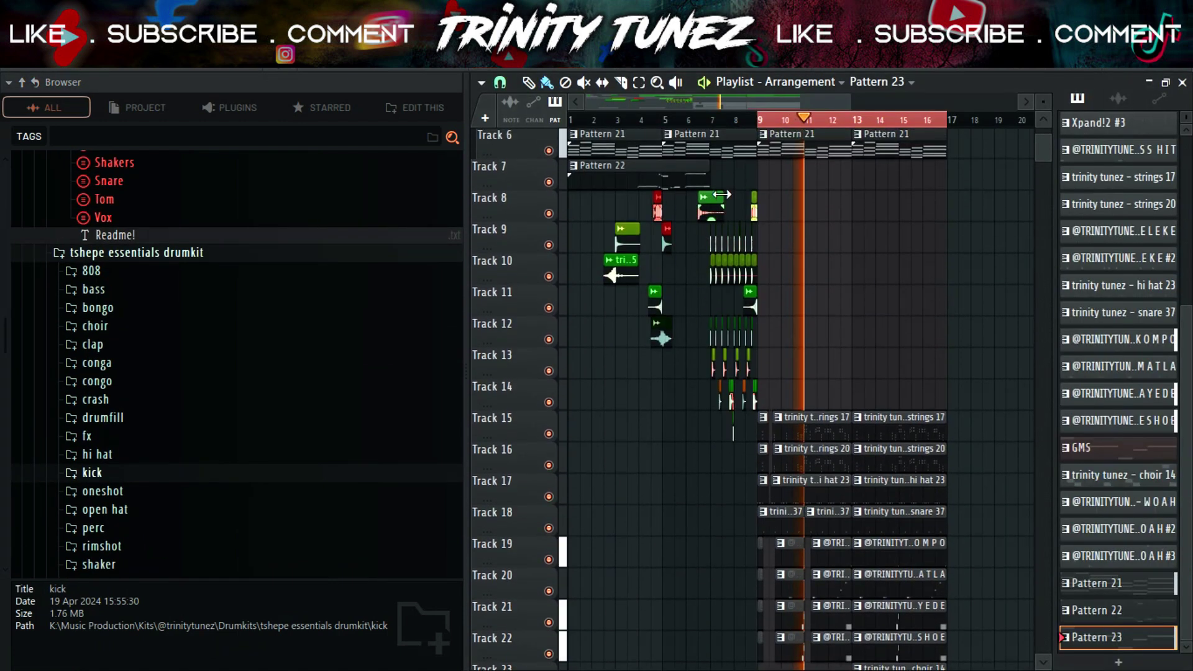
pyautogui.scroll(1, 662, 168)
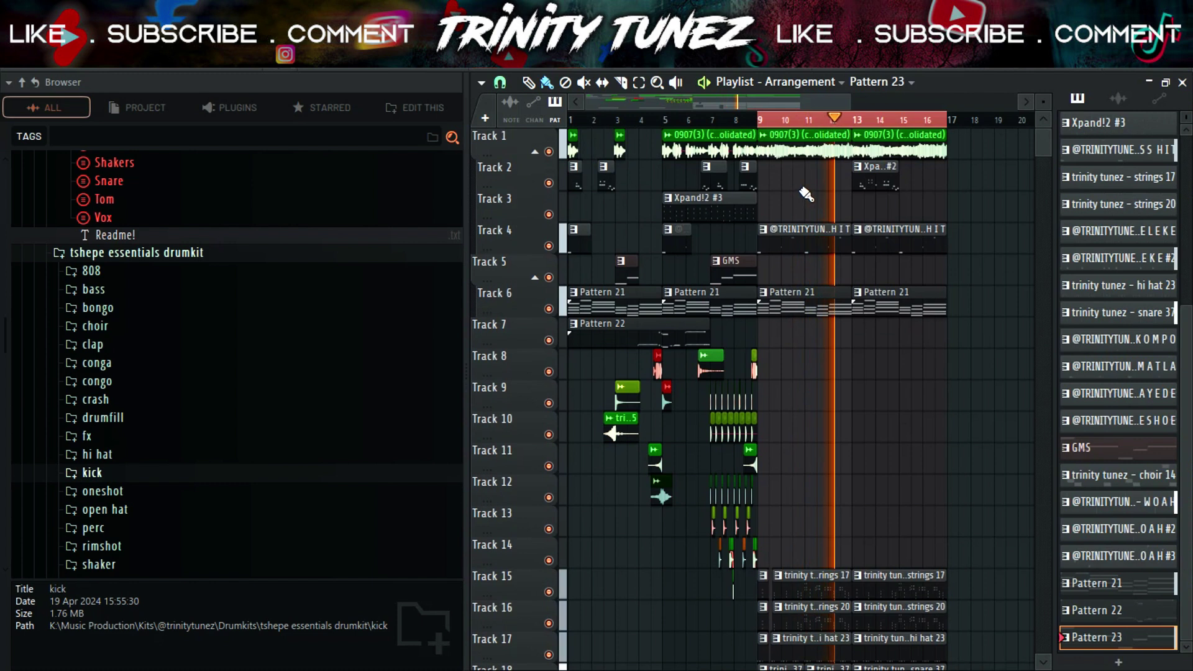
pyautogui.rightClick(858, 152)
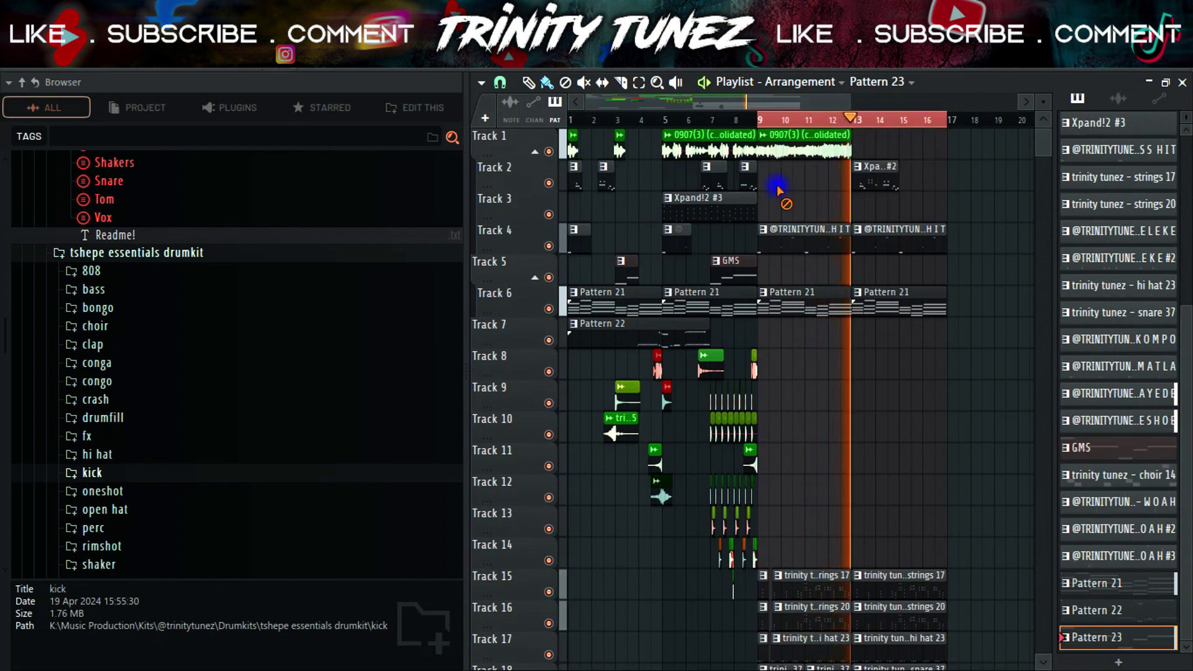
pyautogui.click(808, 149)
pyautogui.click(877, 149)
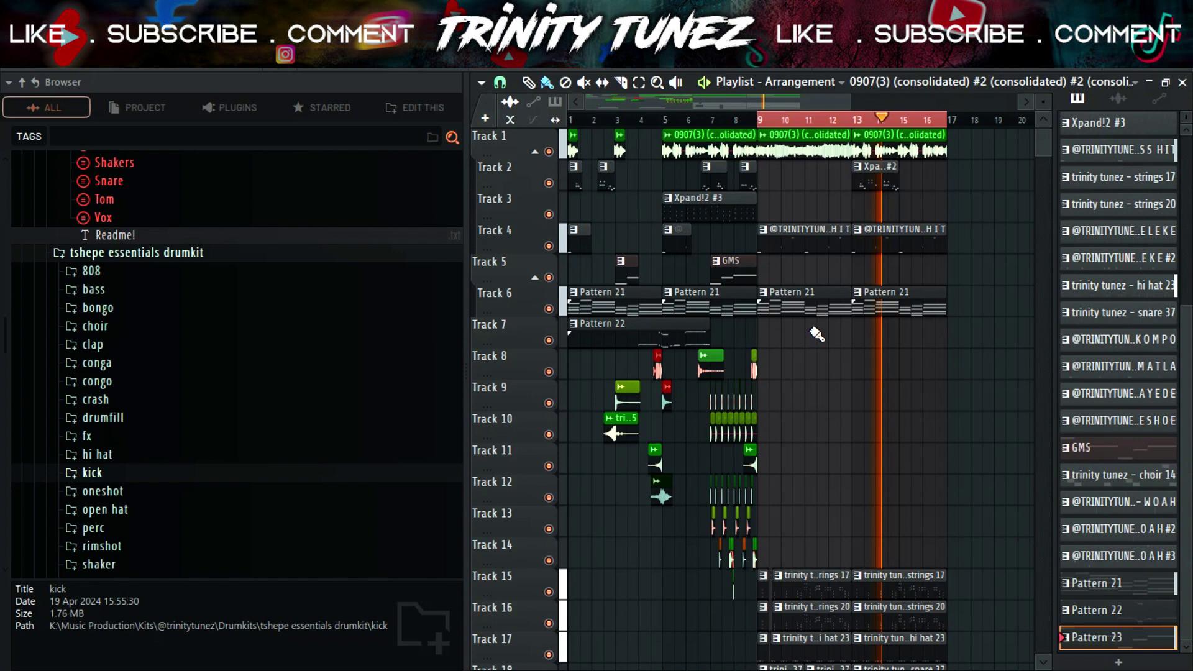
pyautogui.hotkey('ctrl', 'z')
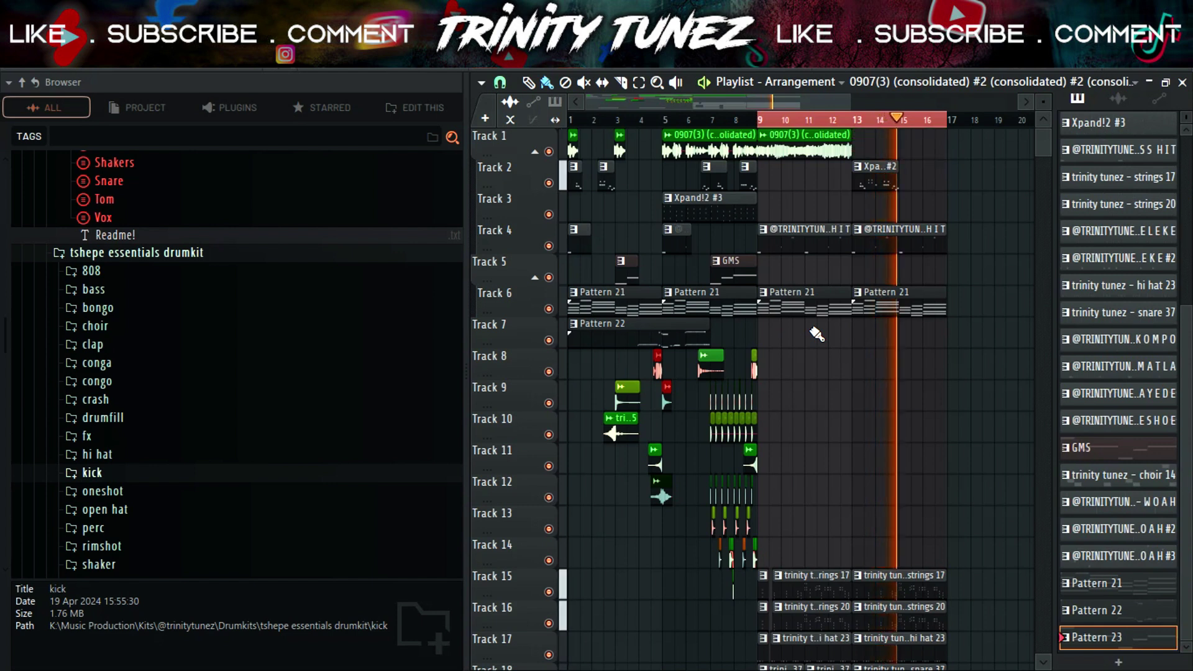
pyautogui.hotkey('ctrl', 'z')
# - Replace the Track 1 audio clip at bar 9 with a copy of the clip from bar 5
pyautogui.rightClick(763, 151)
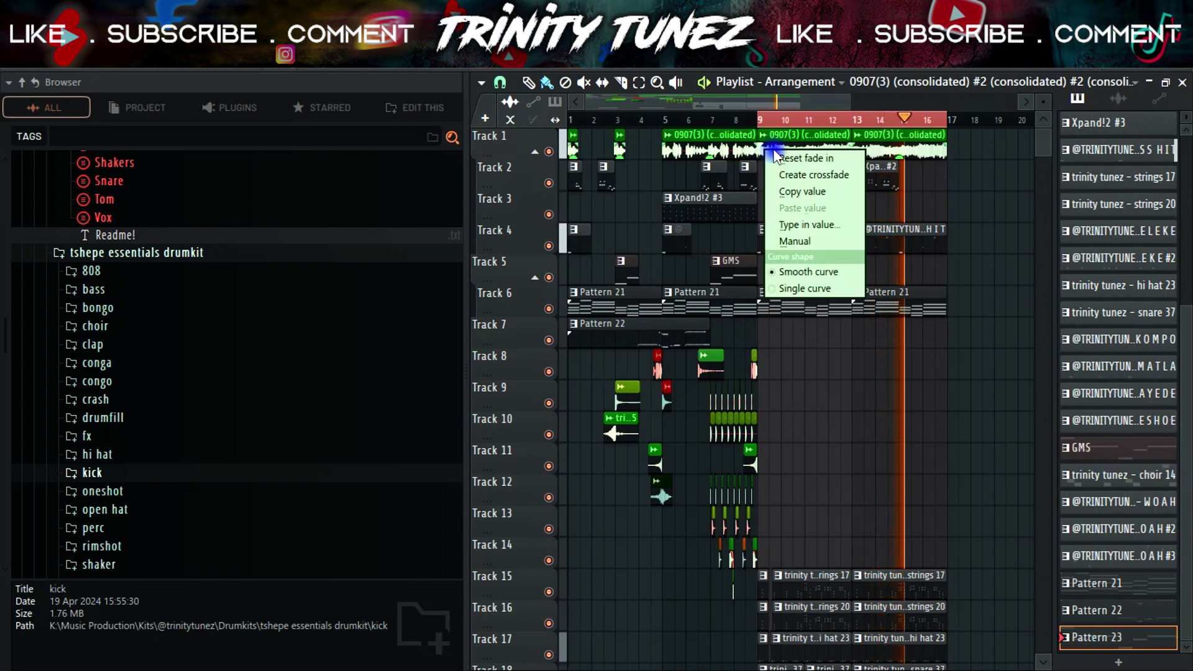
pyautogui.click(762, 190)
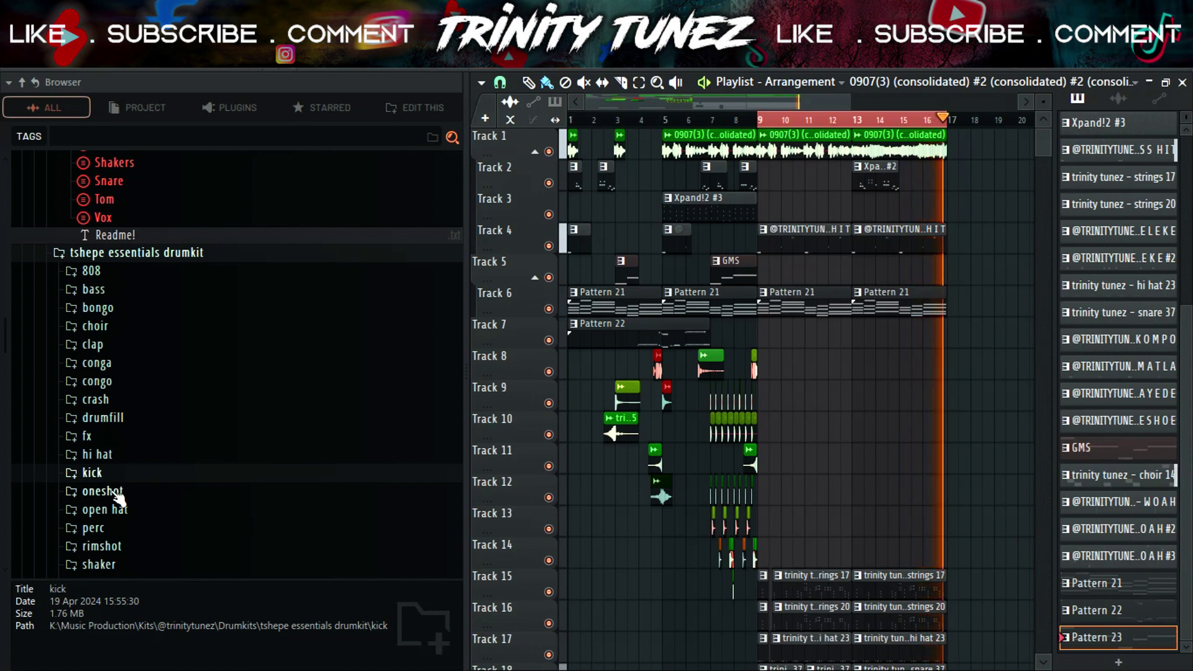
# - Load the sample trinity tunez - 808 04 from the drumkit's 808 folder into a new sampler channel
pyautogui.click(109, 277)
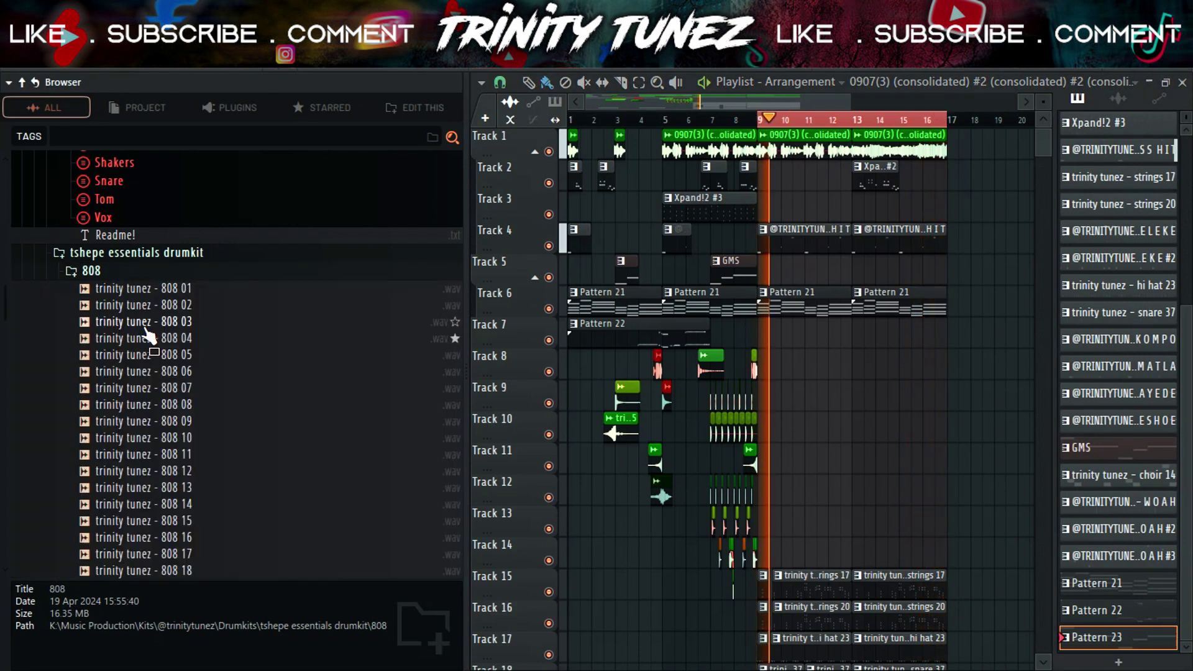
pyautogui.scroll(-3, 236, 435)
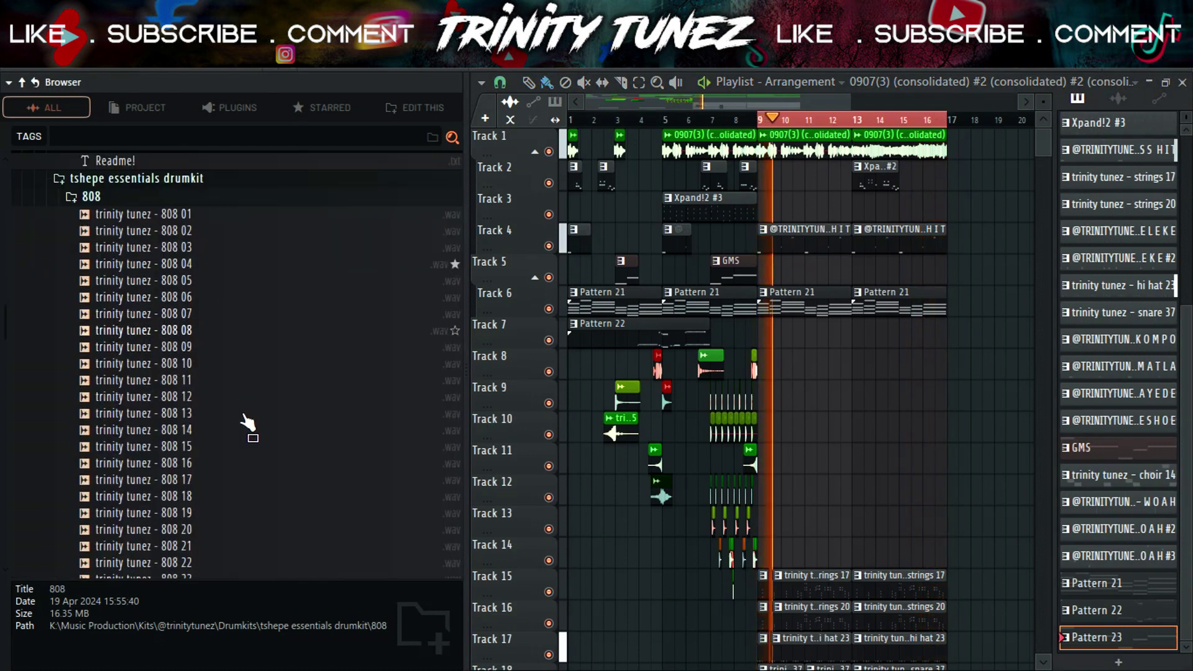
pyautogui.rightClick(830, 392)
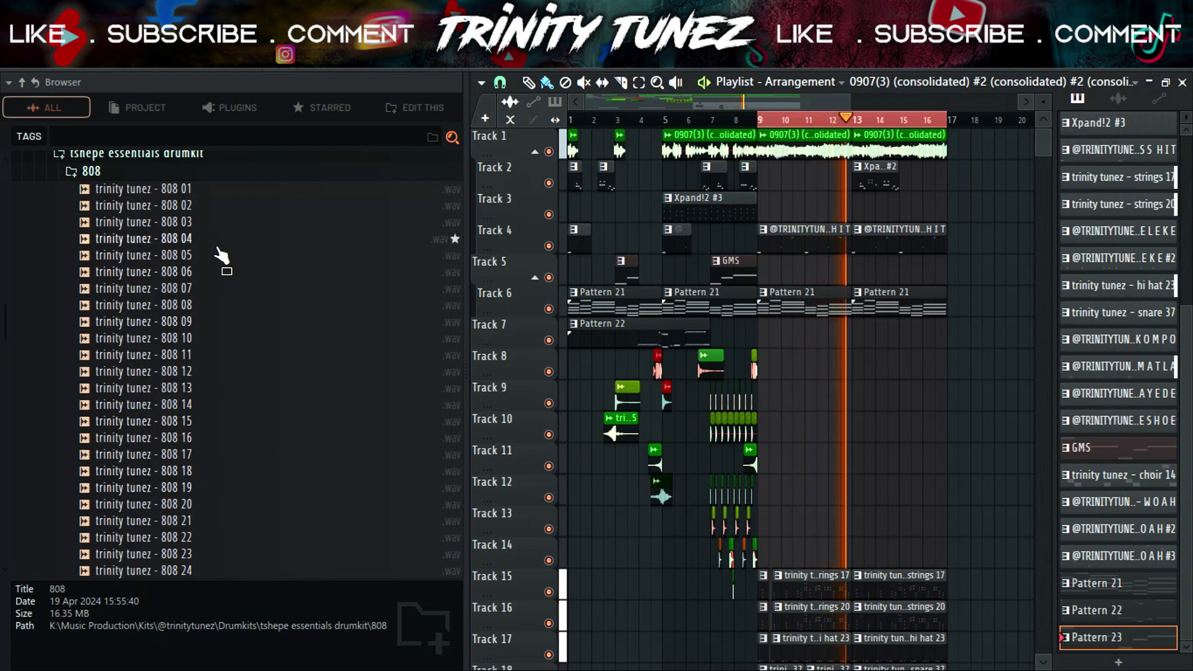
pyautogui.click(181, 238)
pyautogui.rightClick(174, 239)
pyautogui.click(229, 256)
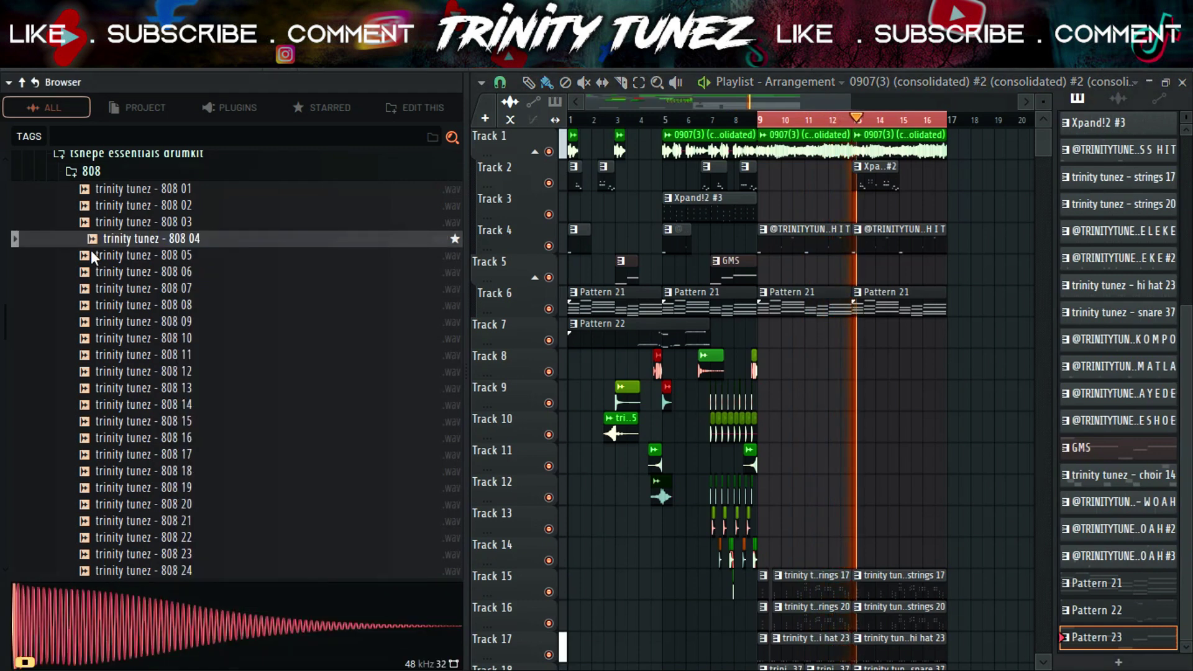
# - Set the 808 04 sampler's root note to E5 and enable its volume envelope
pyautogui.rightClick(373, 521)
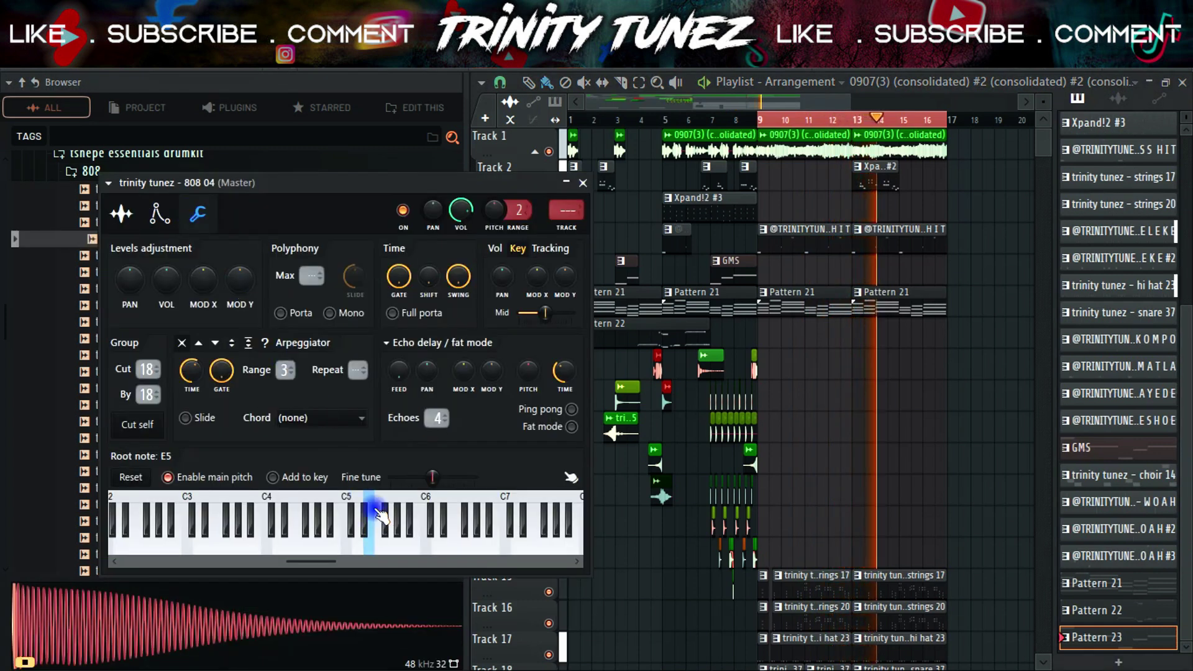
pyautogui.click(160, 213)
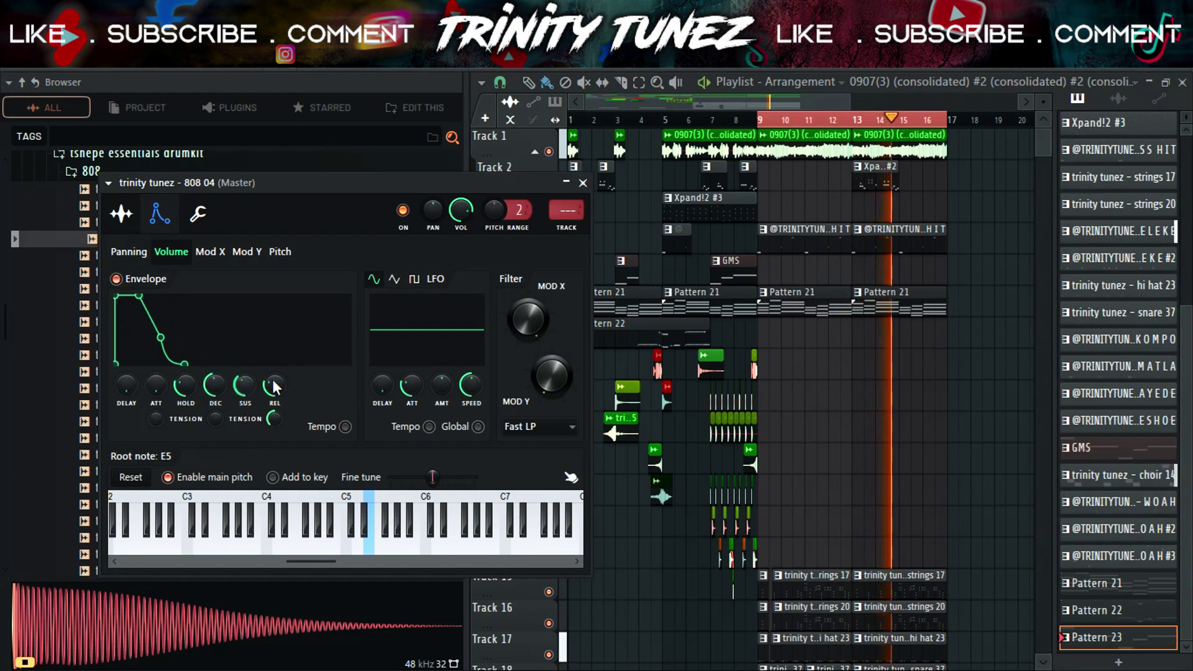
pyautogui.click(121, 213)
pyautogui.rightClick(314, 467)
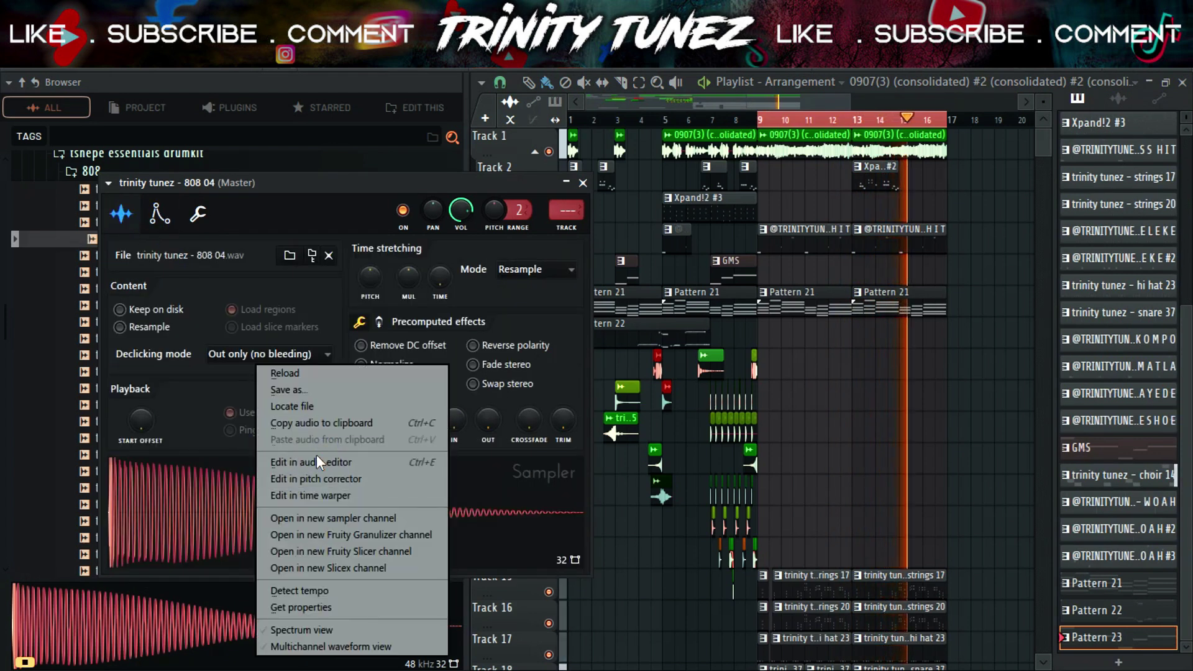
pyautogui.click(211, 354)
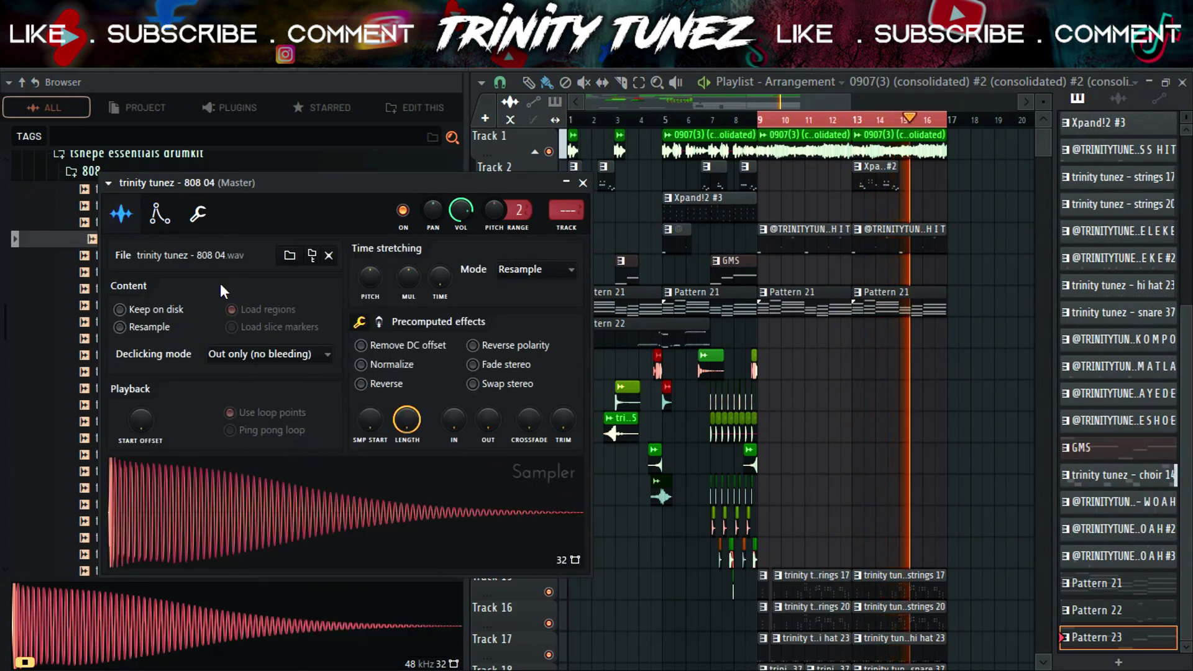
# - Detect the pitch regions of the 808 04 sample in the audio editor, and close the editor and the sampler window
pyautogui.hotkey('ctrl', 'e')
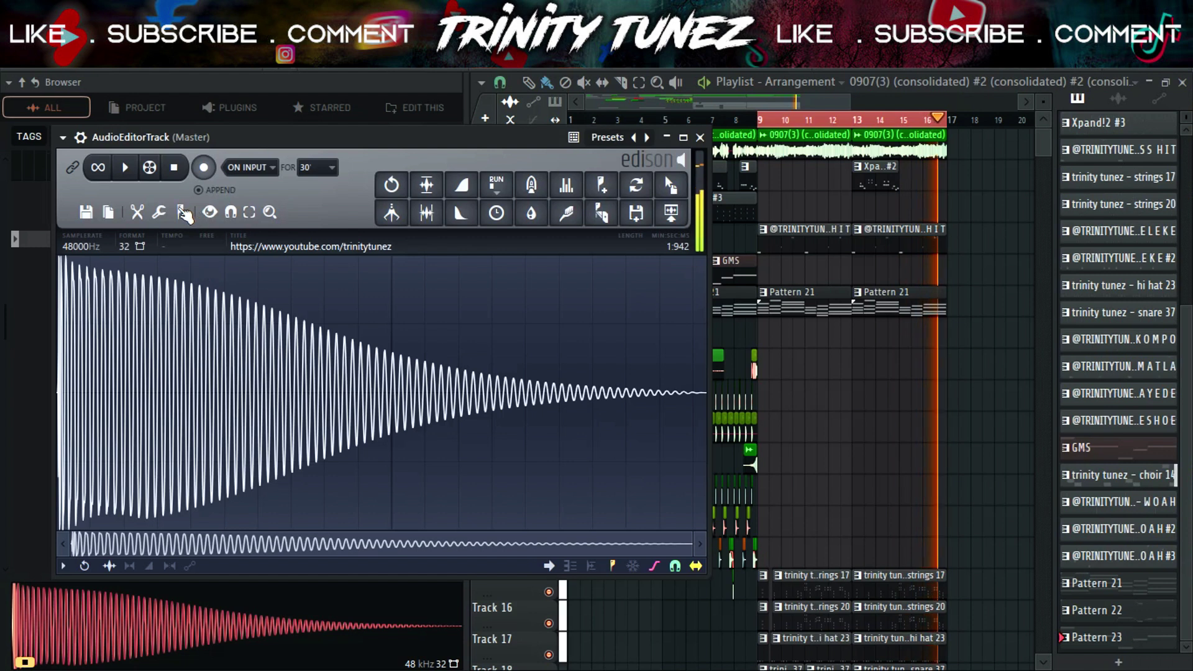
pyautogui.click(184, 213)
pyautogui.click(242, 457)
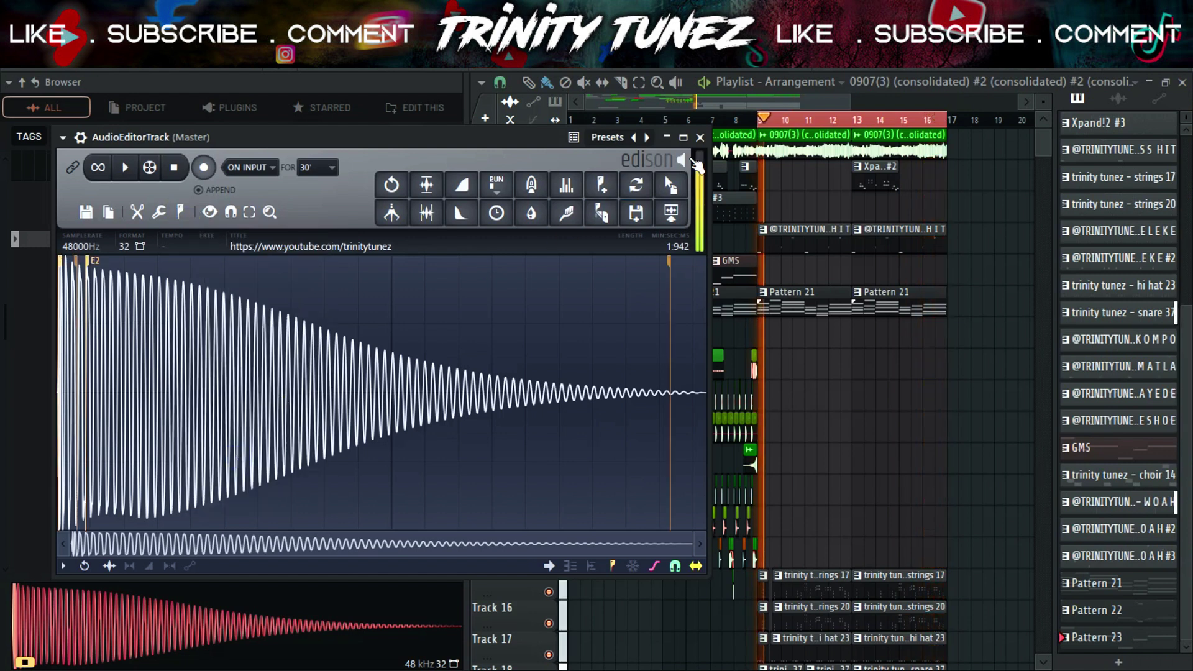
pyautogui.click(699, 137)
pyautogui.click(584, 183)
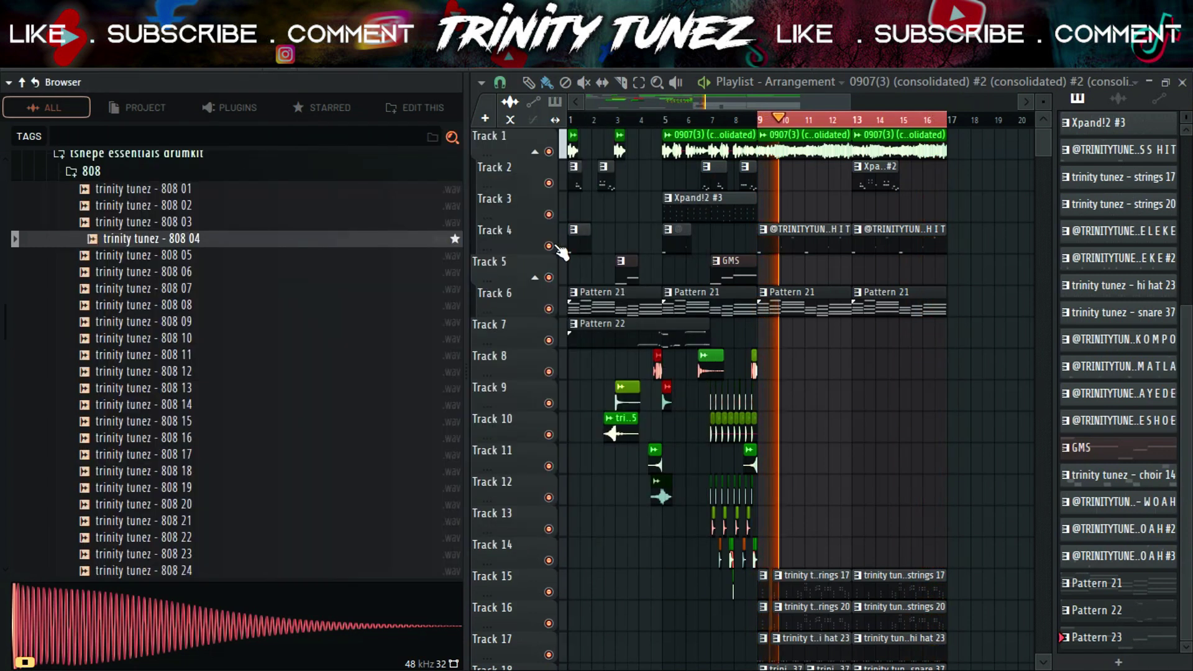
# - Copy the kick 18 step sequence from the ELEKE pattern clip on Track 25
pyautogui.scroll(-5, 876, 390)
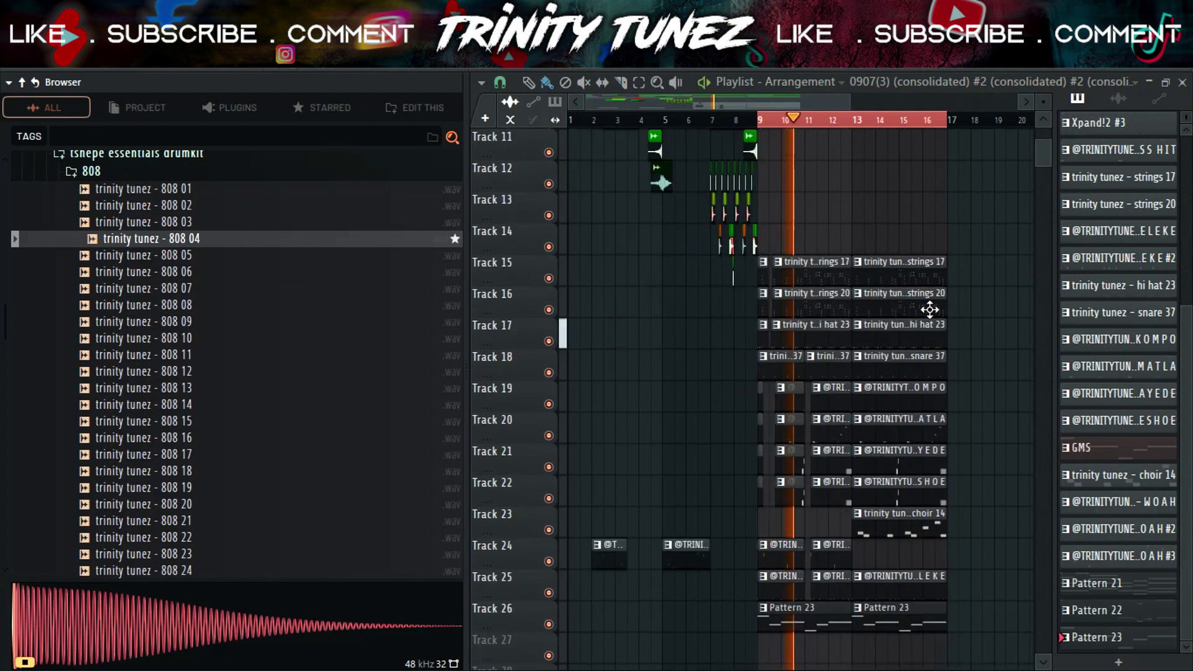
pyautogui.doubleClick(792, 429)
pyautogui.press('F6')
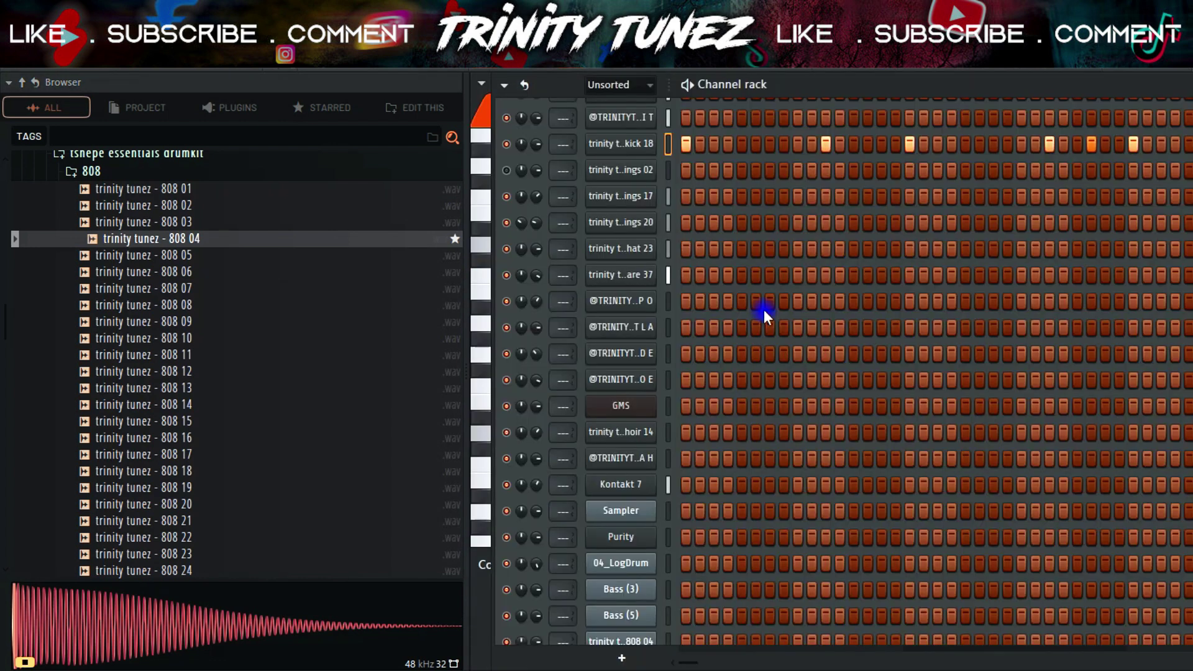
pyautogui.rightClick(647, 149)
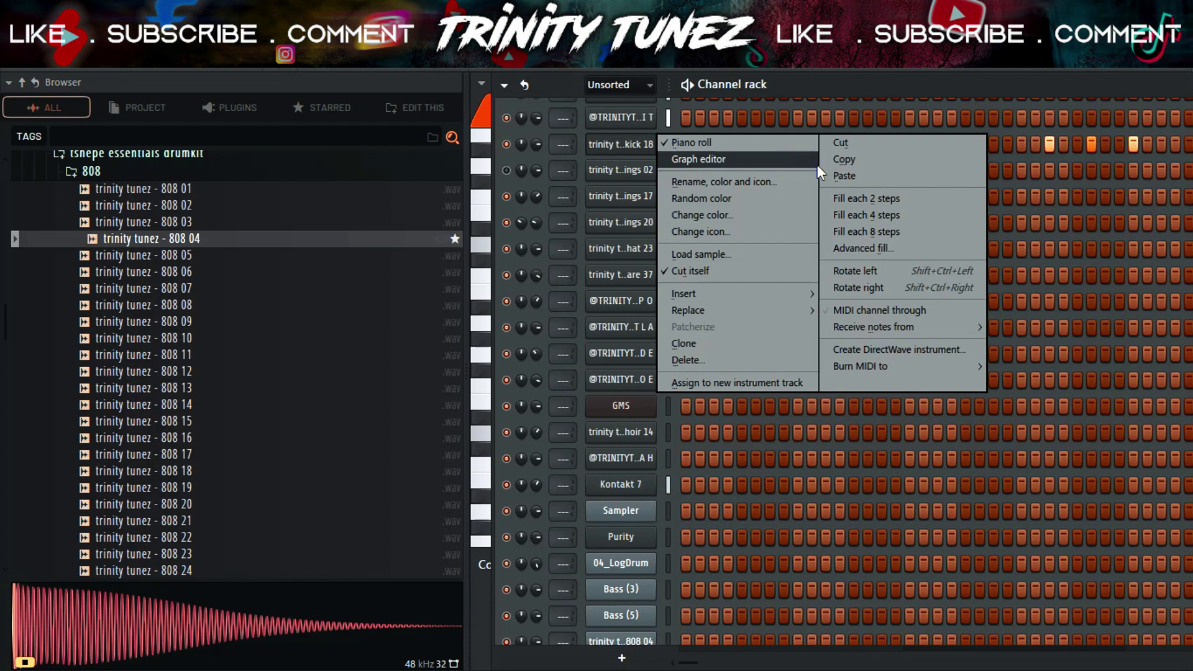
pyautogui.click(899, 93)
pyautogui.press('F6')
# - In Pattern 23, mute the kick 18 channel and paste the copied kick steps into the 808 04 channel
pyautogui.doubleClick(833, 447)
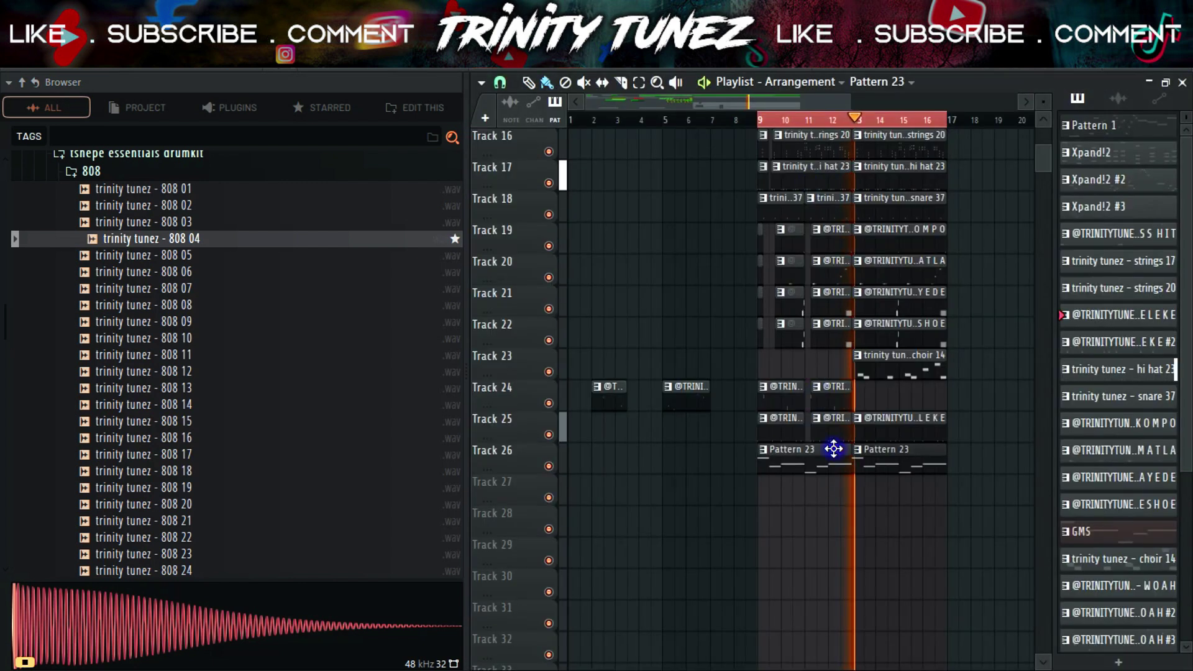
pyautogui.press('F6')
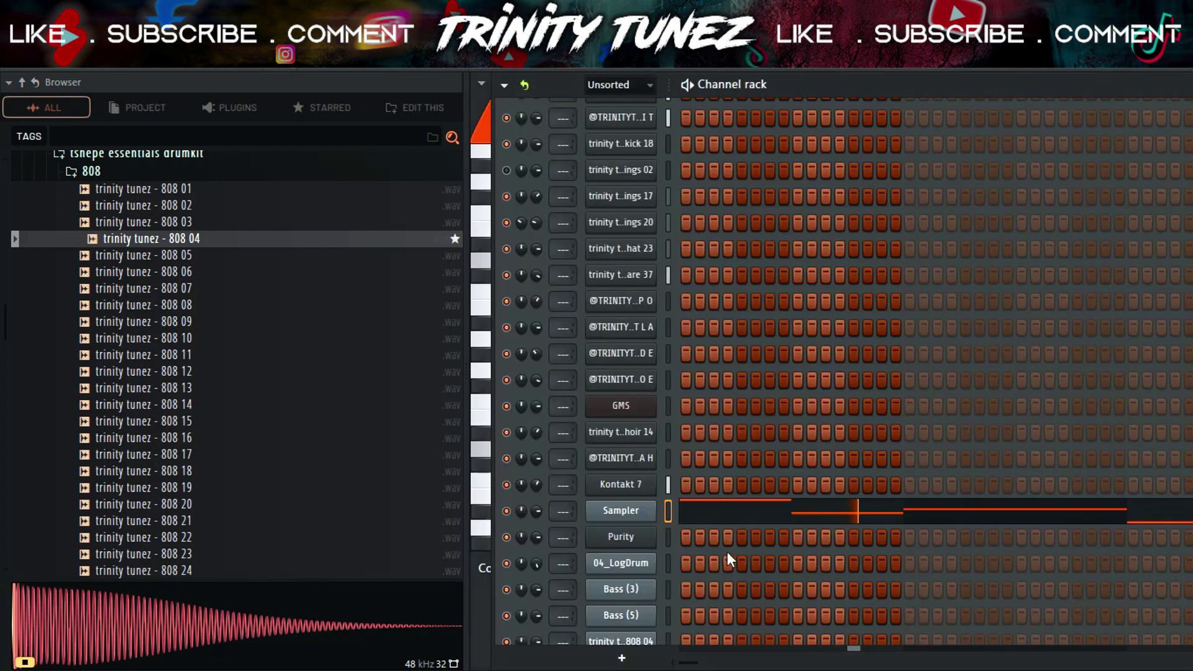
pyautogui.scroll(-1, 730, 559)
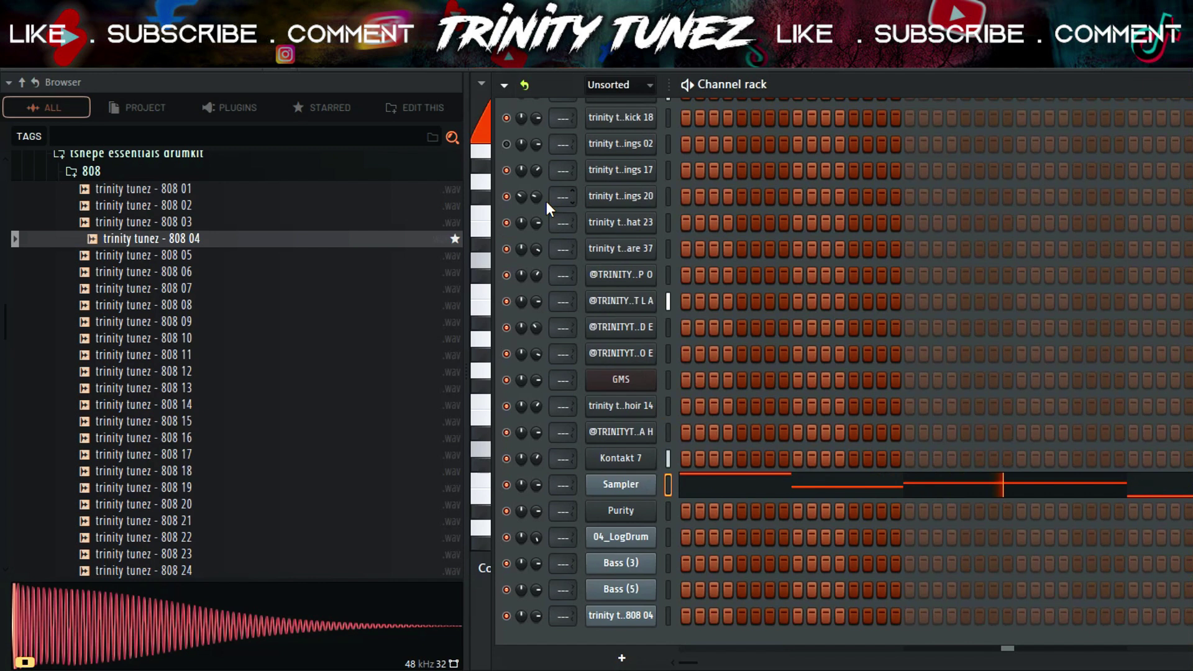
pyautogui.click(506, 117)
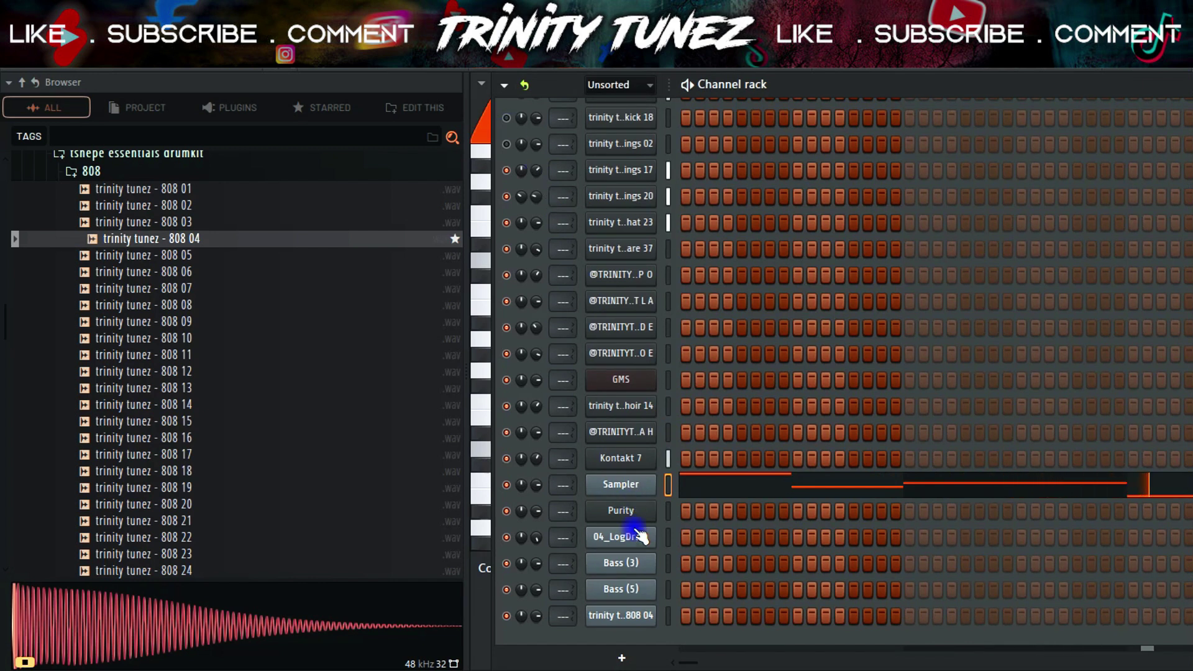
pyautogui.rightClick(621, 615)
pyautogui.click(868, 442)
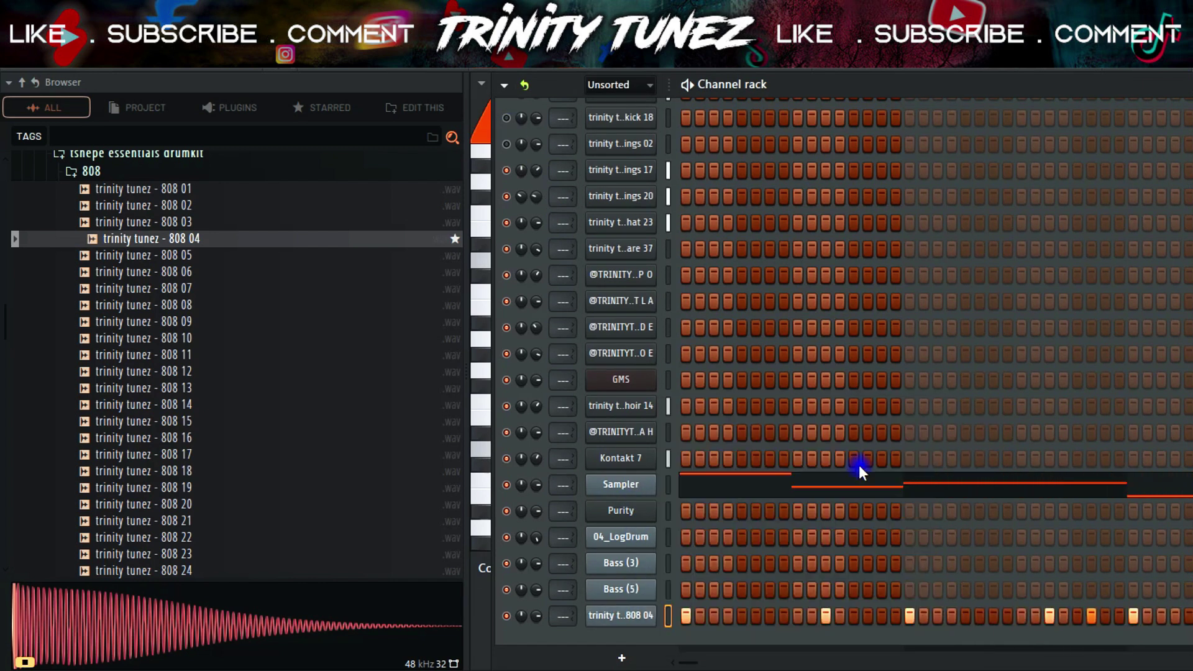
# - Shorten the opening D5 note of the 808 04 channel to a quarter of a bar in the piano roll
pyautogui.click(613, 612)
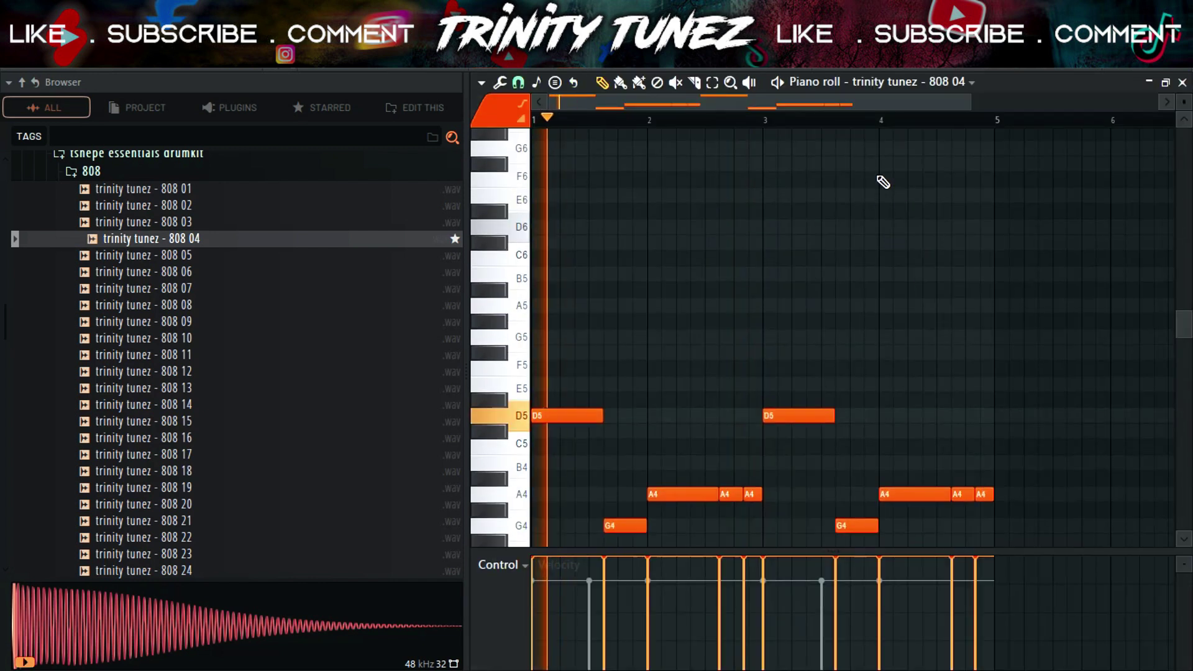
pyautogui.moveTo(969, 98); pyautogui.dragTo(581, 100)
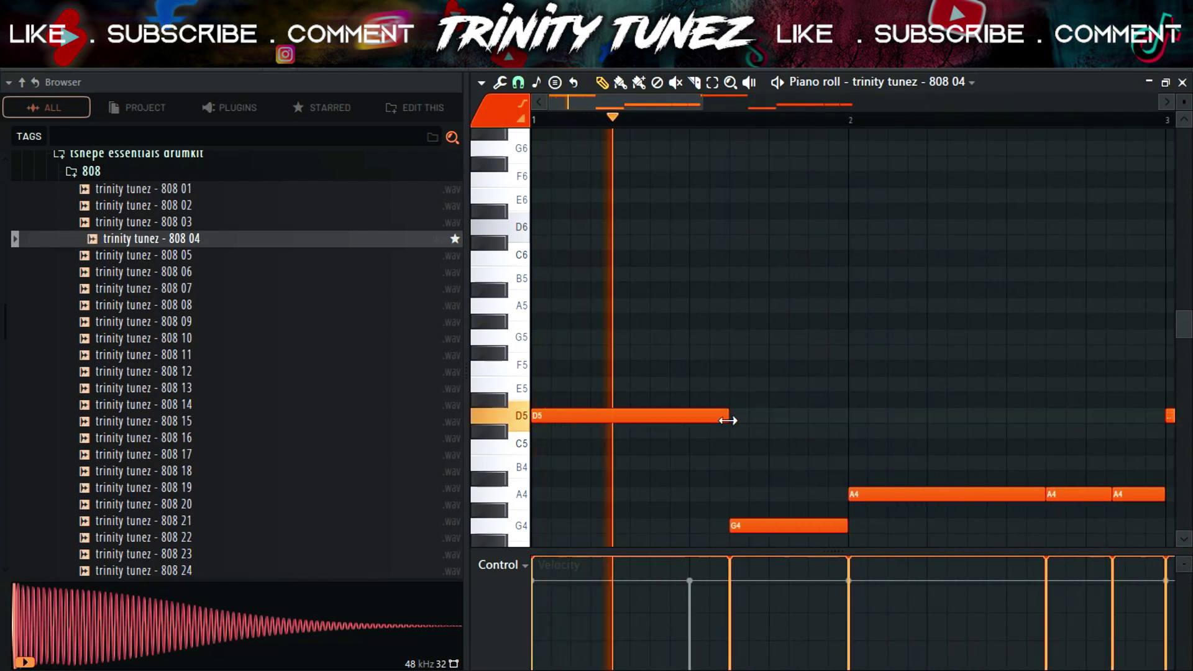
pyautogui.moveTo(728, 417); pyautogui.dragTo(612, 423)
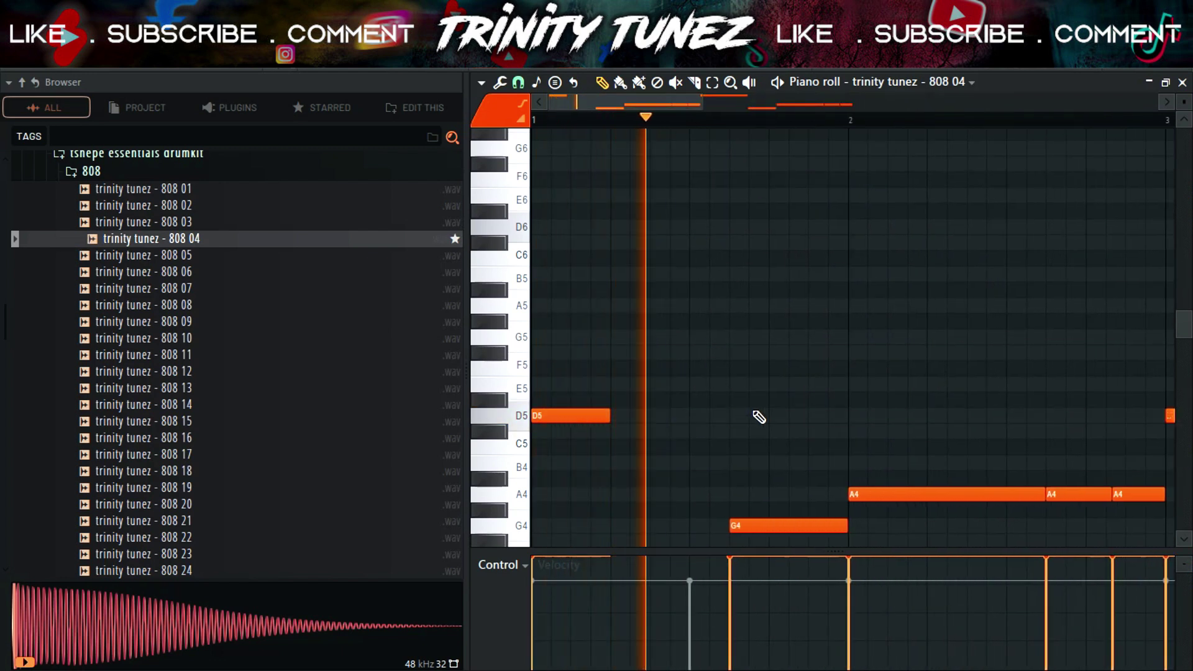
# - Raise the G4 note in bar 1 by an octave and transpose all the 808 04 notes up one octave
pyautogui.scroll(-4, 806, 393)
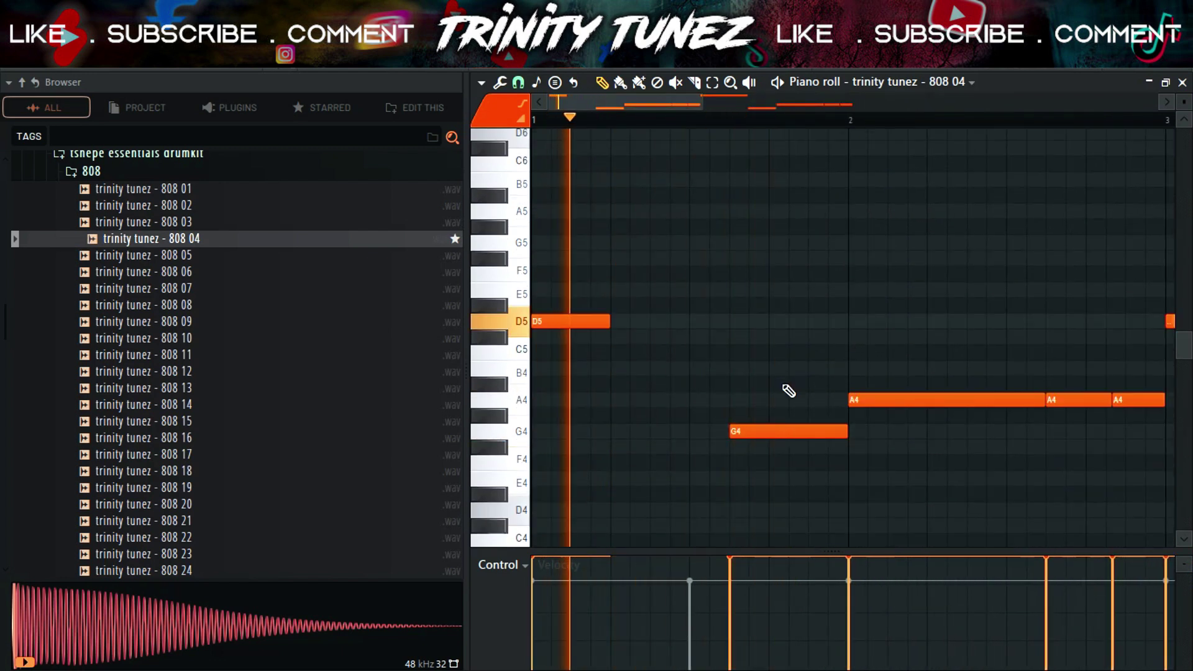
pyautogui.click(788, 431)
pyautogui.hotkey('ctrl', 'Up')
pyautogui.click(795, 348)
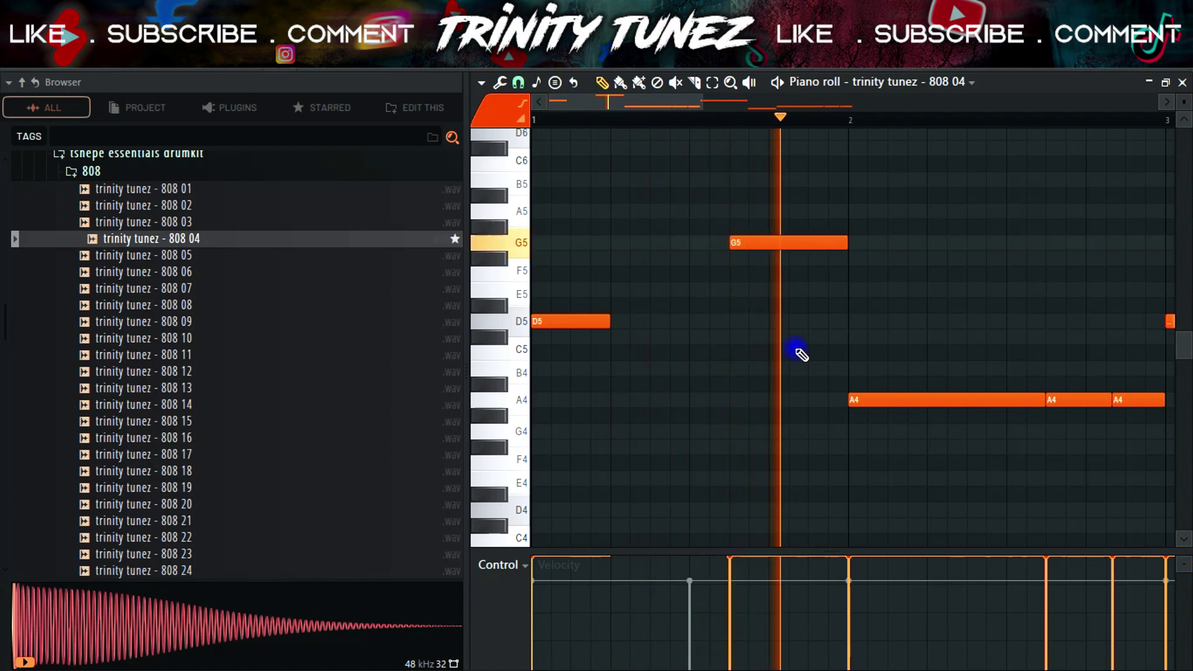
pyautogui.hotkey('ctrl', 'Up')
pyautogui.scroll(3, 801, 353)
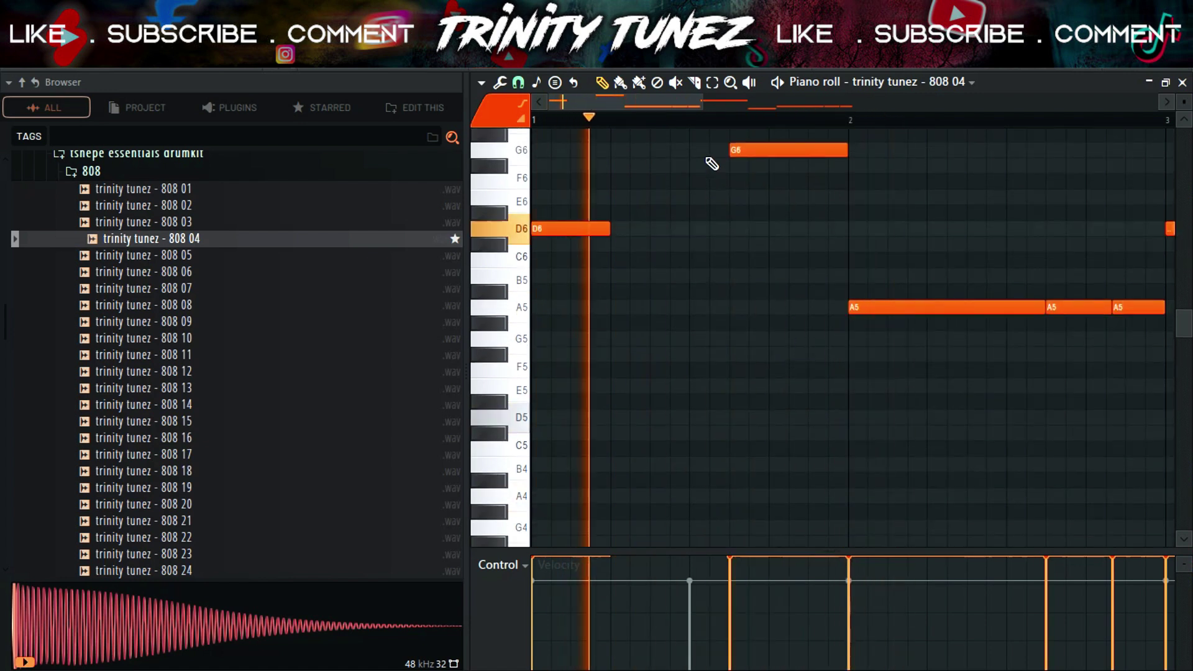
# - Lower the G6 note in bar 1 to G5 and the D6 note at bar 3 to D5
pyautogui.moveTo(702, 108)
pyautogui.mouseDown()
pyautogui.moveTo(740, 114)
pyautogui.moveTo(719, 118)
pyautogui.mouseUp()
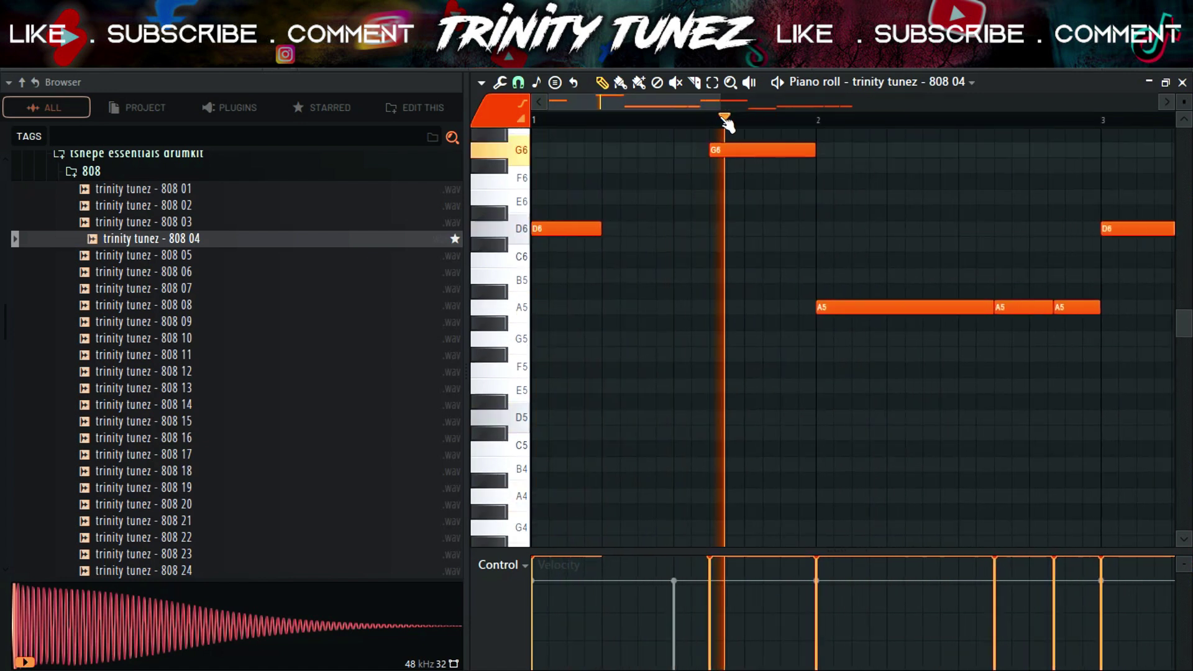
pyautogui.click(753, 151)
pyautogui.hotkey('ctrl', 'Down')
pyautogui.press('space')
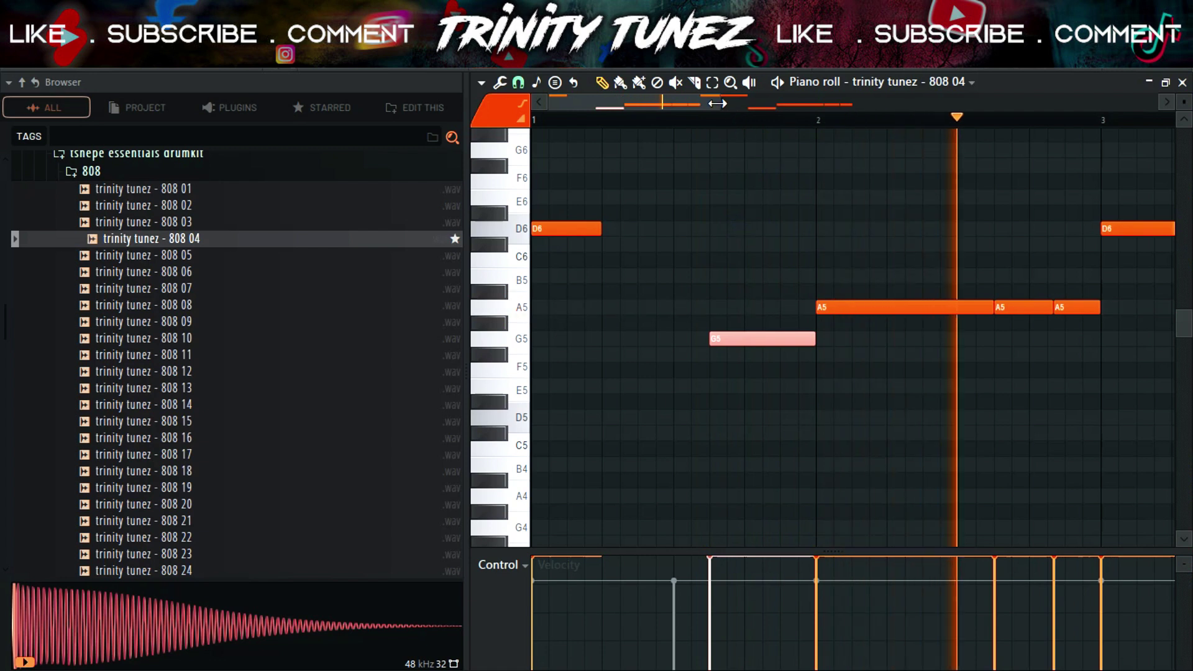
pyautogui.scroll(-2, 797, 124)
pyautogui.scroll(-1, 798, 124)
pyautogui.click(876, 229)
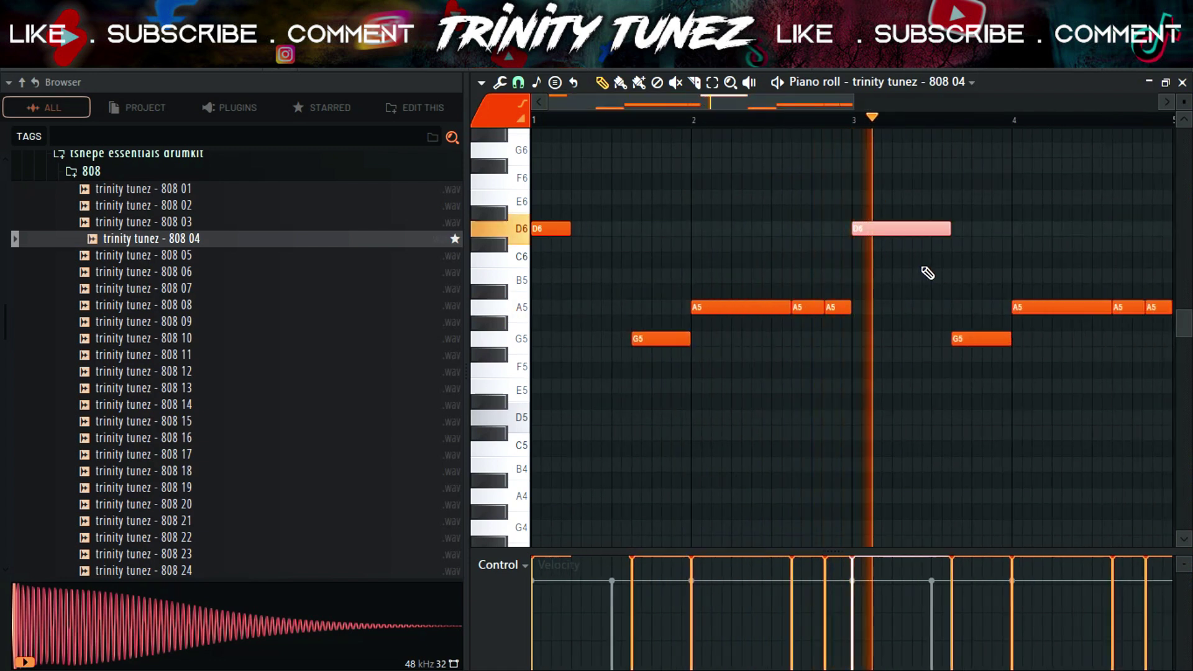
pyautogui.hotkey('ctrl', 'Down')
pyautogui.click(919, 235)
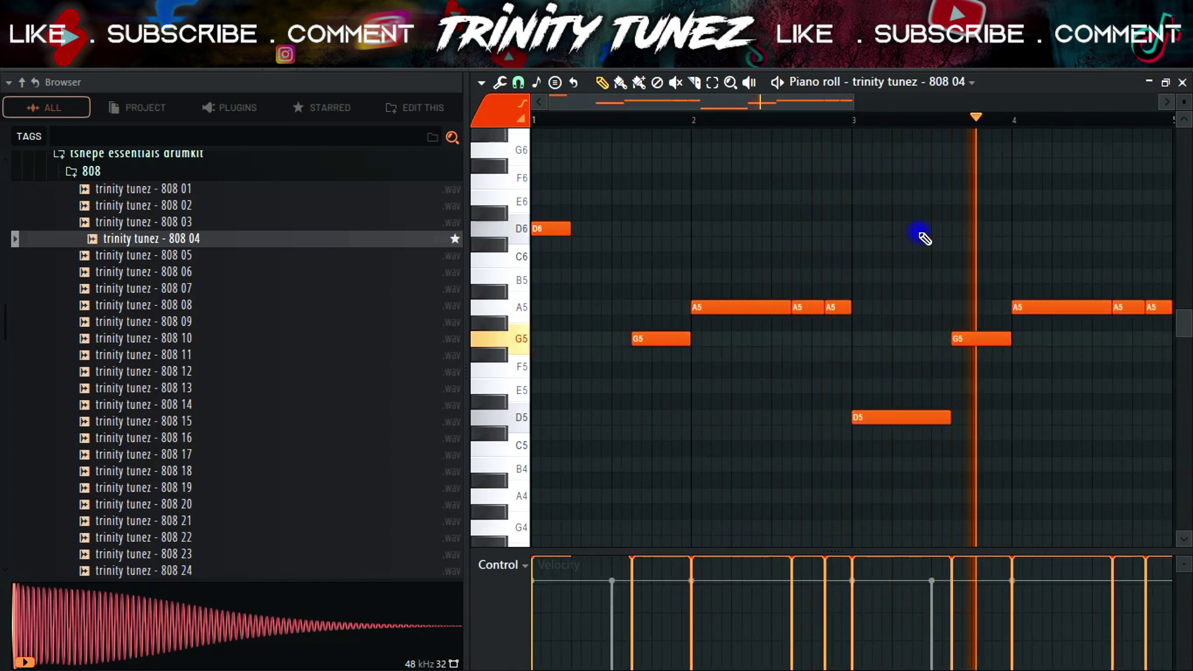
pyautogui.moveTo(856, 106); pyautogui.dragTo(947, 107)
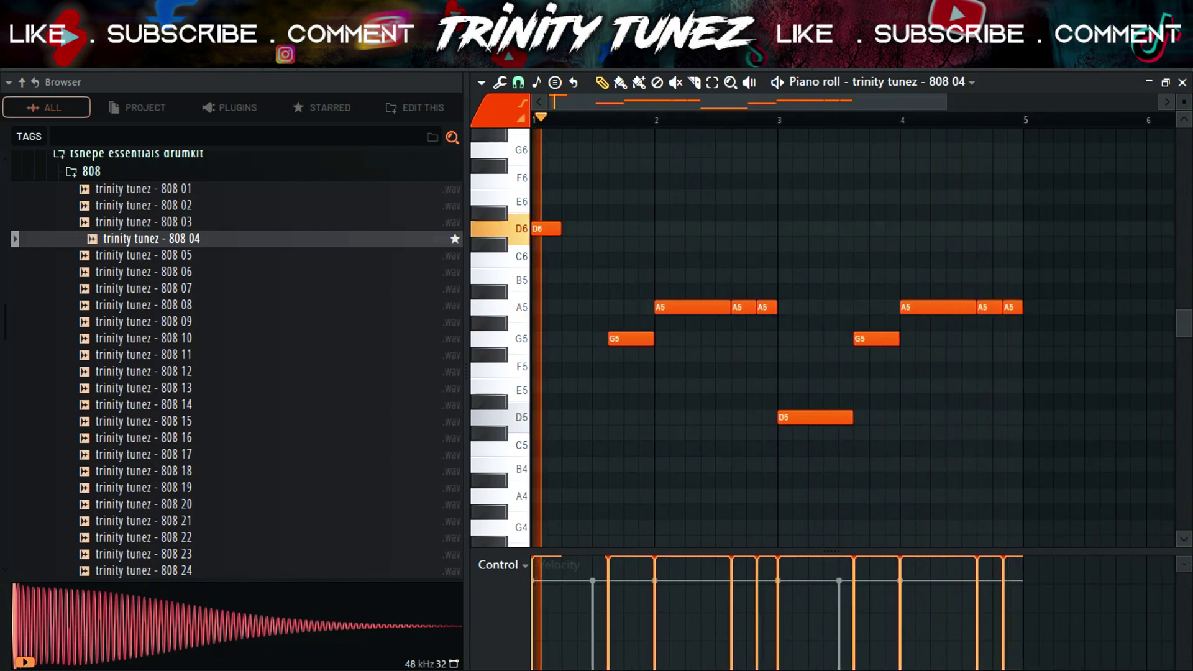
# - Reset the level scaling settings and use Multiply to scale down the velocities of all the 808 04 notes
pyautogui.press('F6')
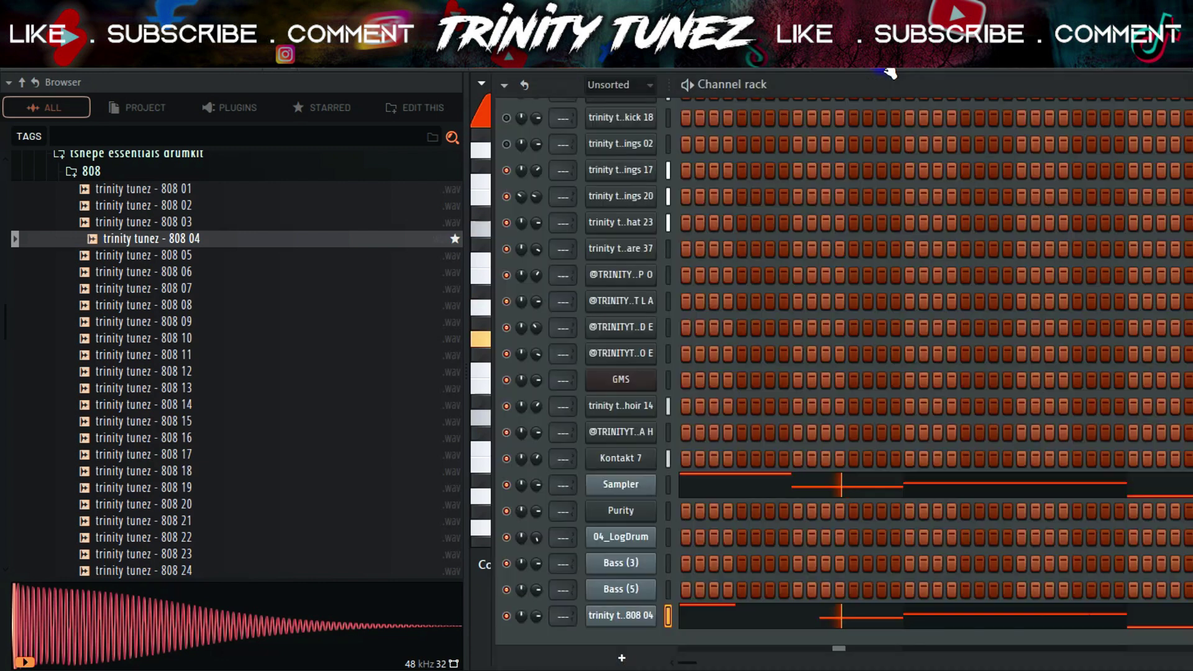
pyautogui.click(694, 615)
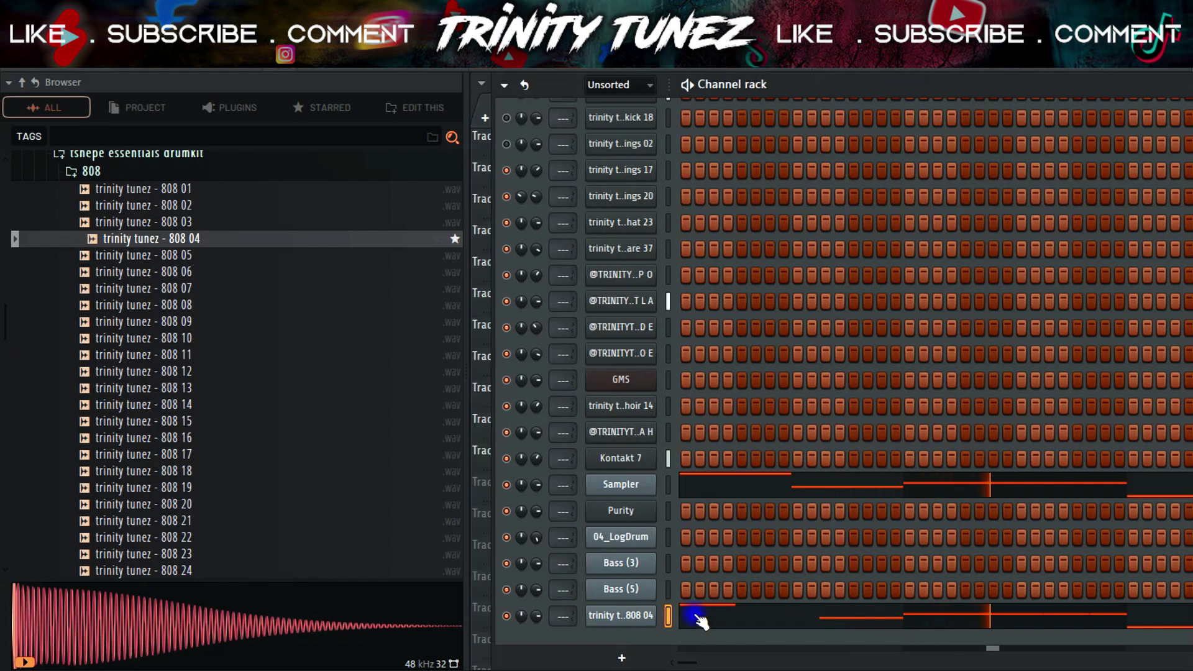
pyautogui.click(700, 618)
pyautogui.hotkey('alt', 'v')
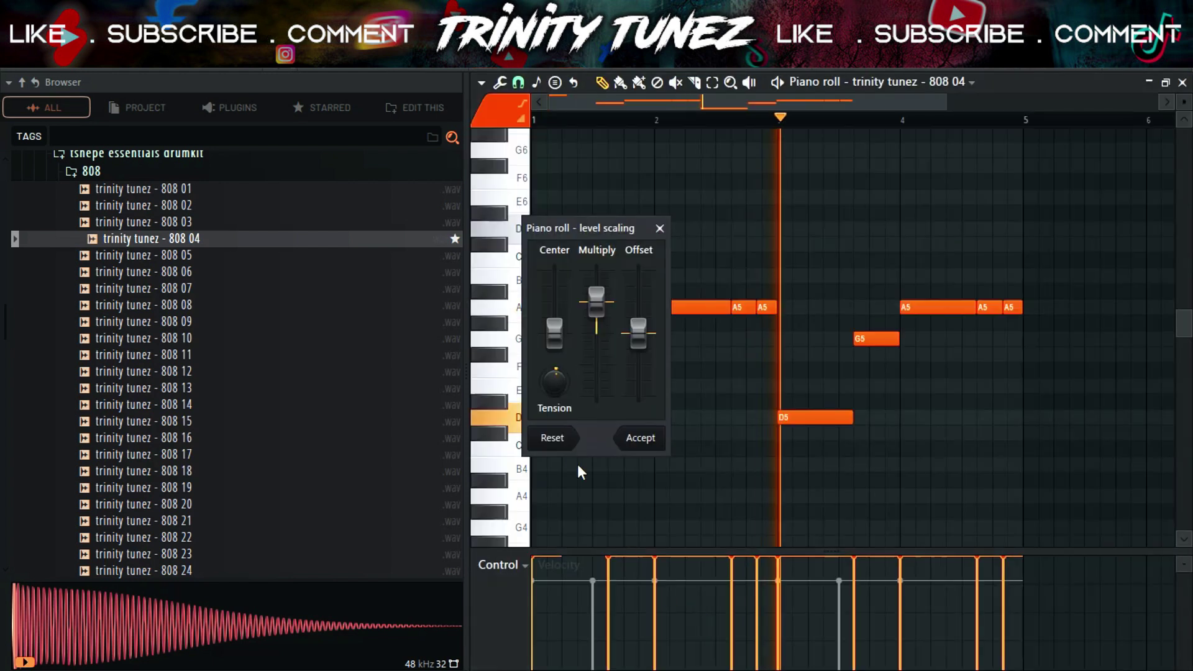
pyautogui.click(550, 438)
pyautogui.moveTo(597, 330); pyautogui.dragTo(606, 312)
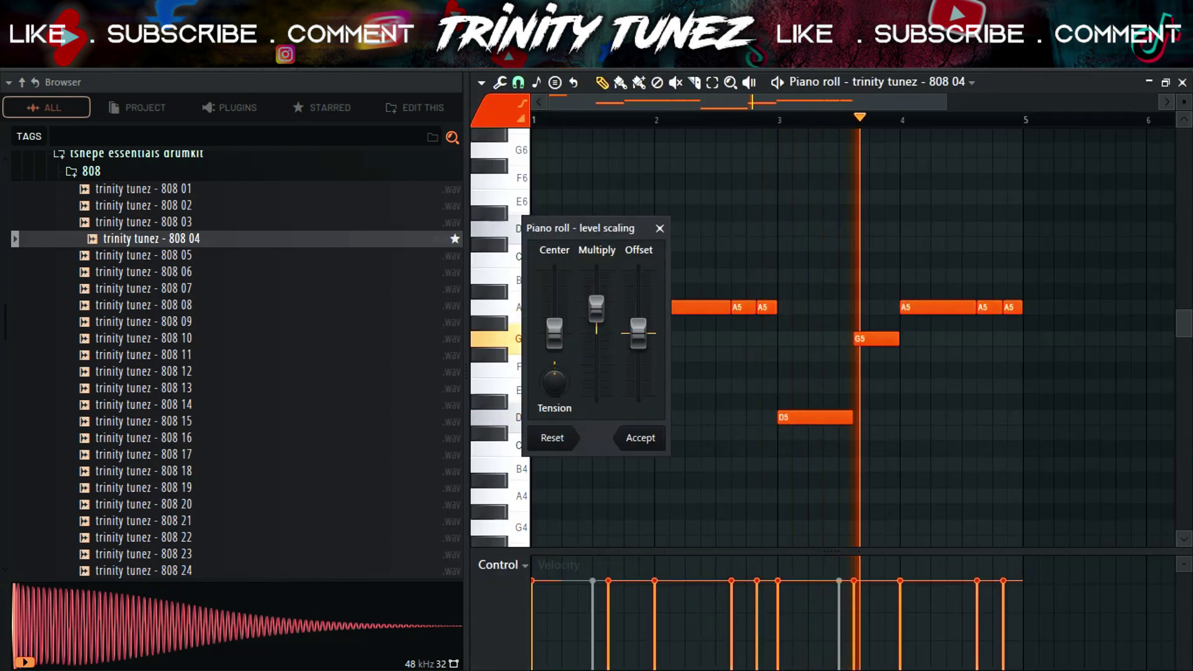
pyautogui.click(646, 439)
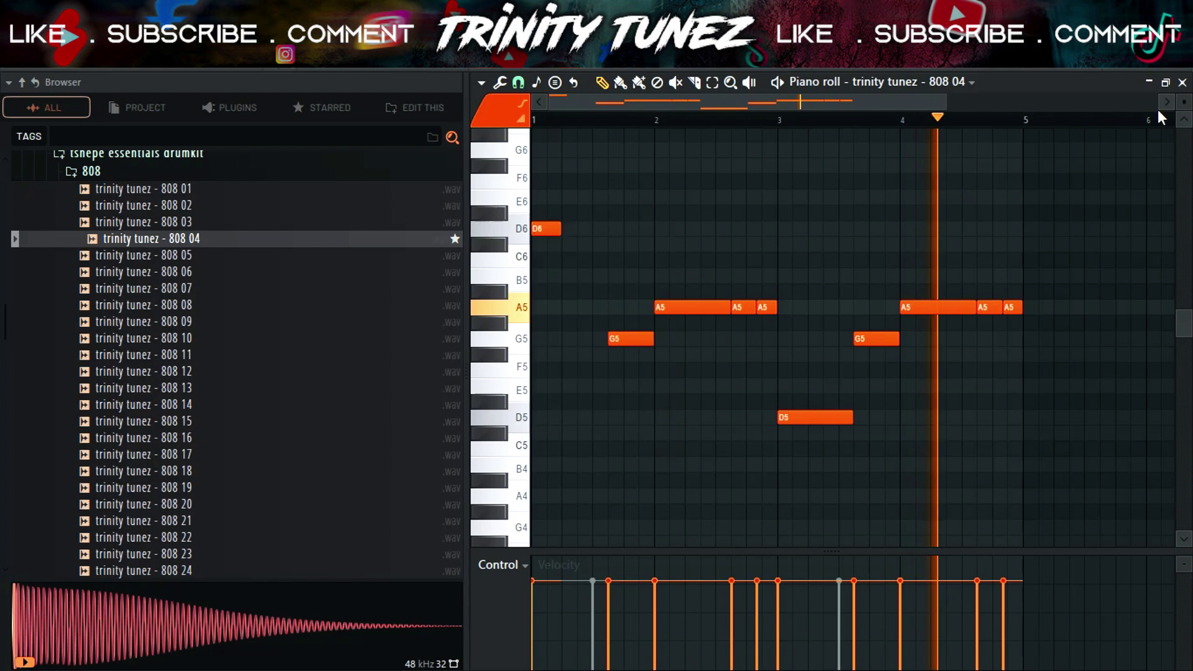
# - Preview the 808 10 and 808 11 samples and replace the 808 04 channel's sample with trinity tunez - 808 11
pyautogui.press('F6')
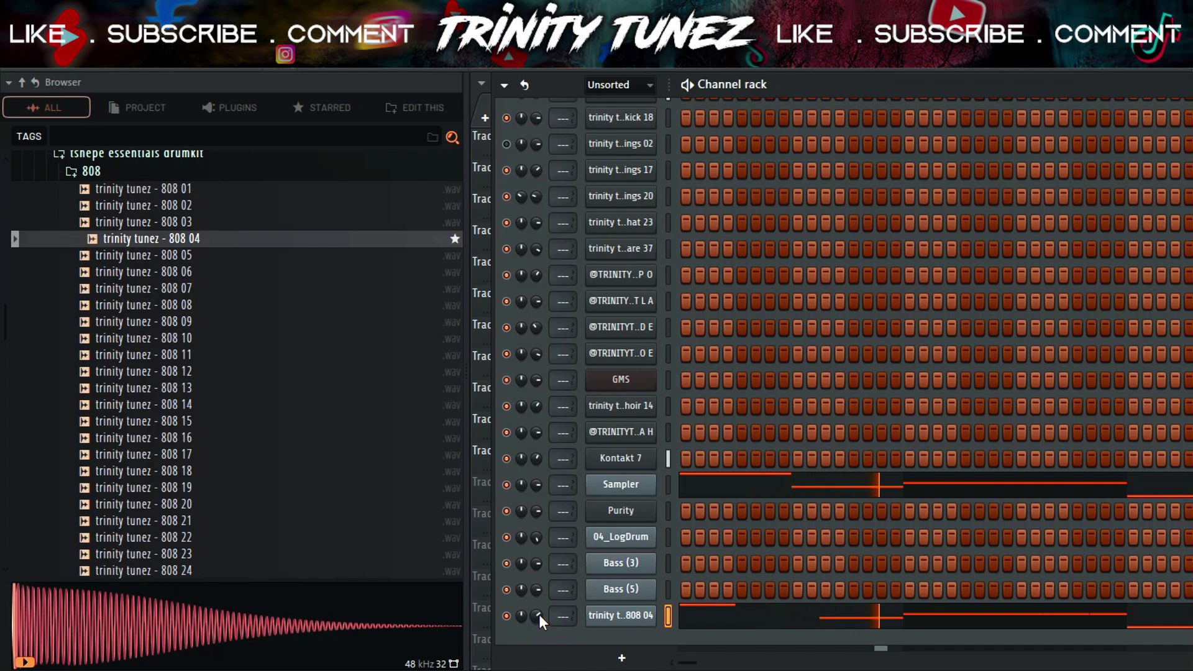
pyautogui.click(598, 618)
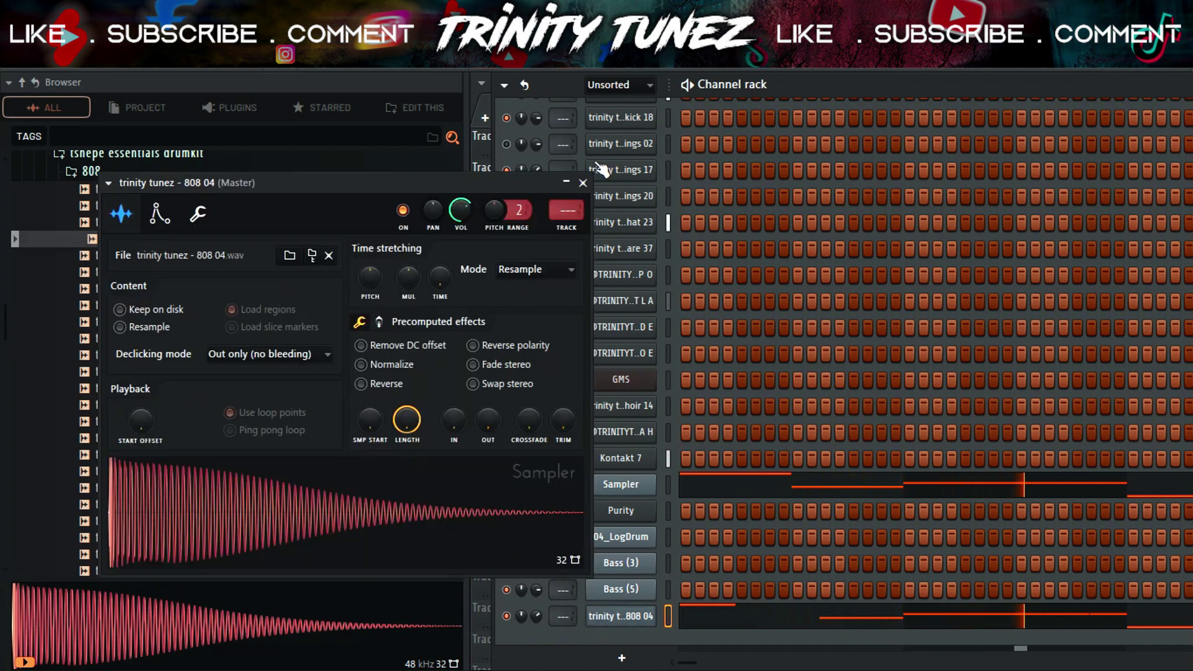
pyautogui.click(583, 184)
pyautogui.click(193, 339)
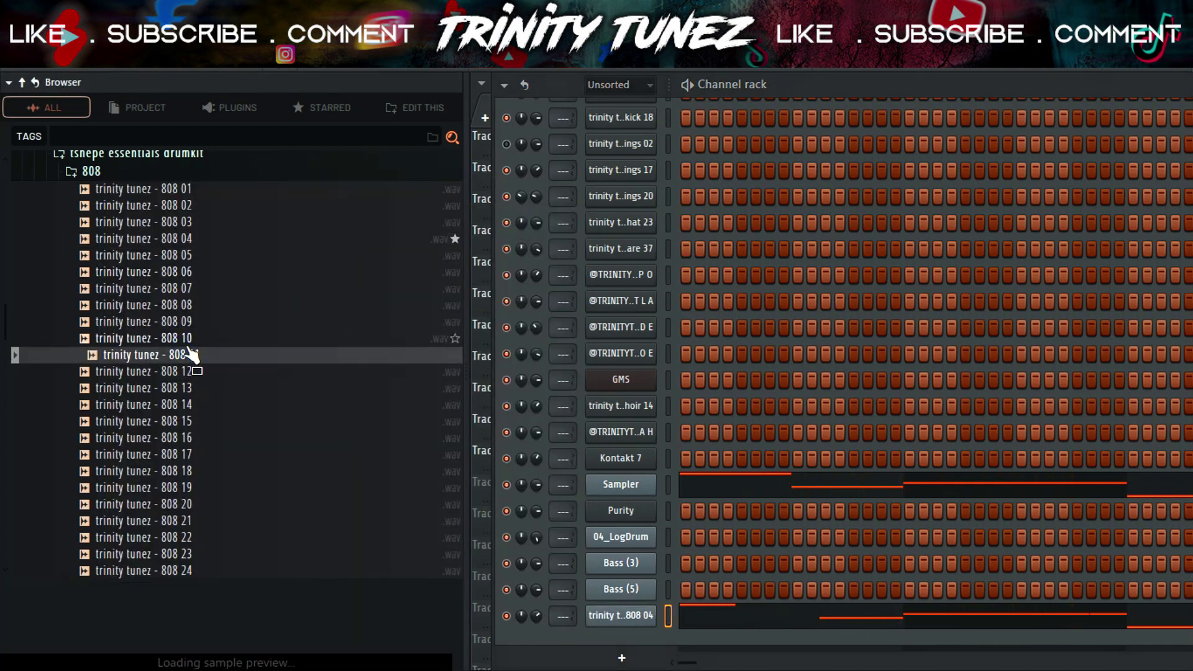
pyautogui.click(193, 353)
pyautogui.rightClick(193, 353)
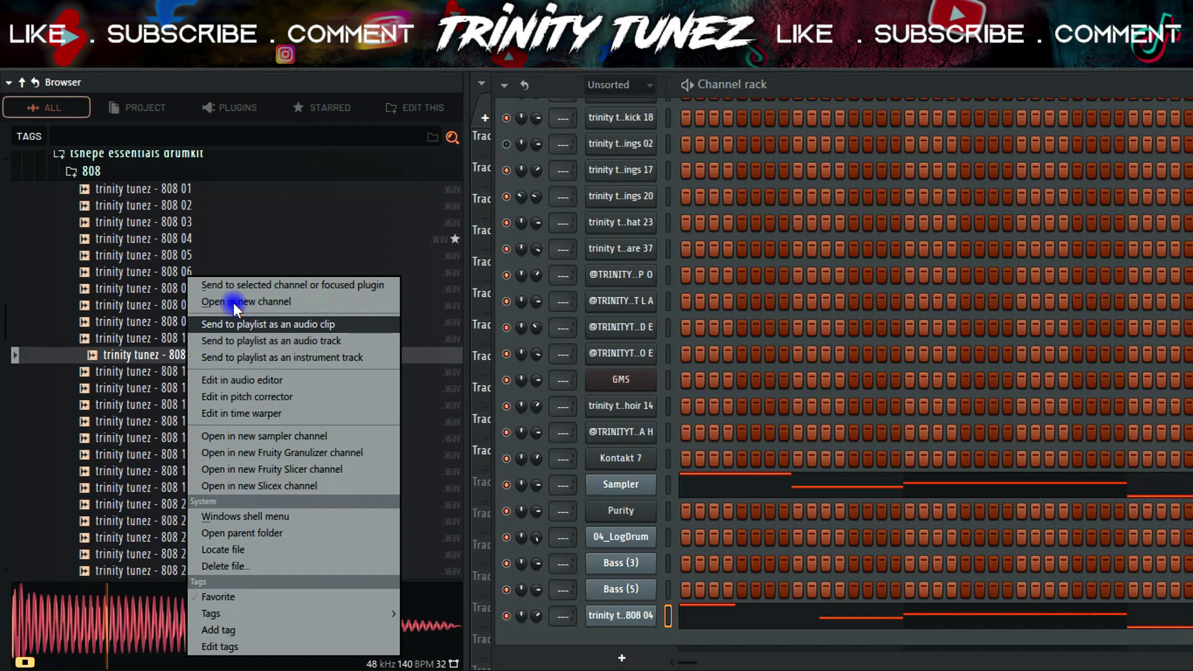
pyautogui.click(236, 285)
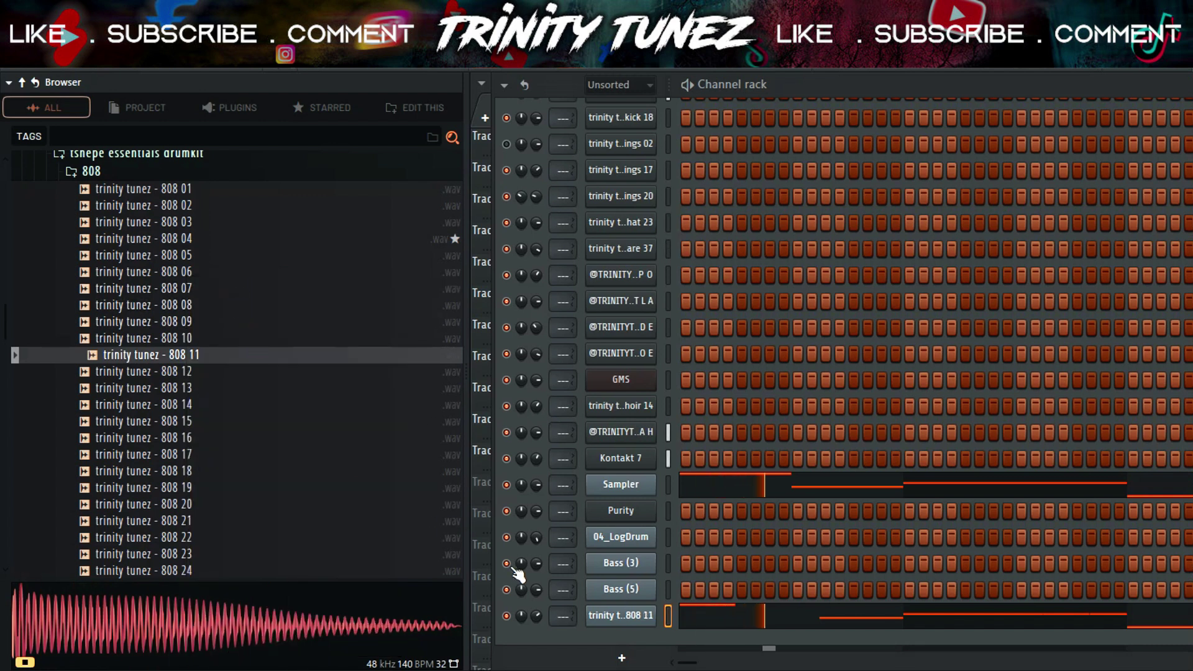
pyautogui.rightClick(536, 616)
pyautogui.click(584, 458)
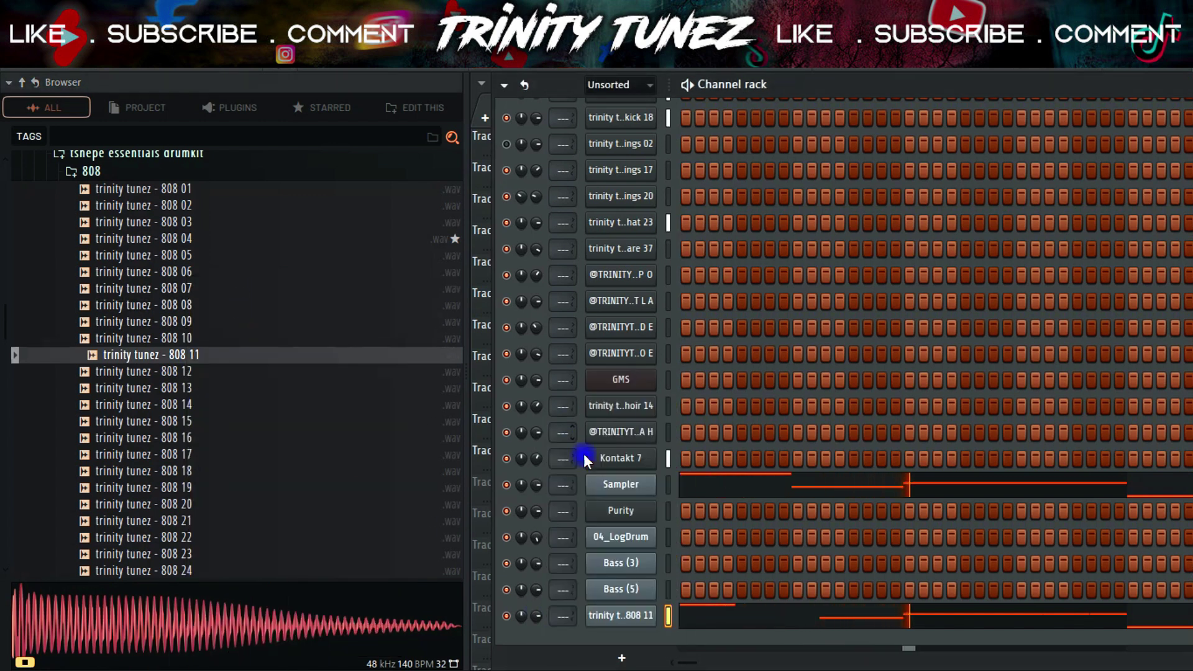
# - Open the 808 11 channel's notes in the piano roll and set the snap to 1/3 beat
pyautogui.click(733, 615)
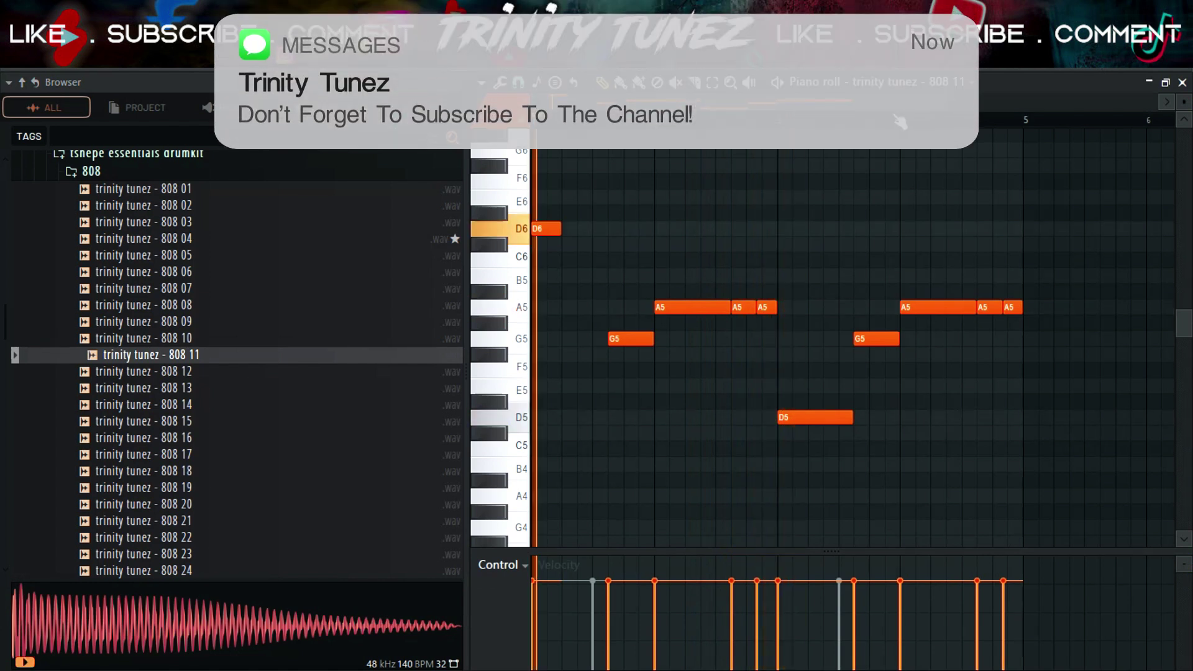
pyautogui.scroll(5, 644, 181)
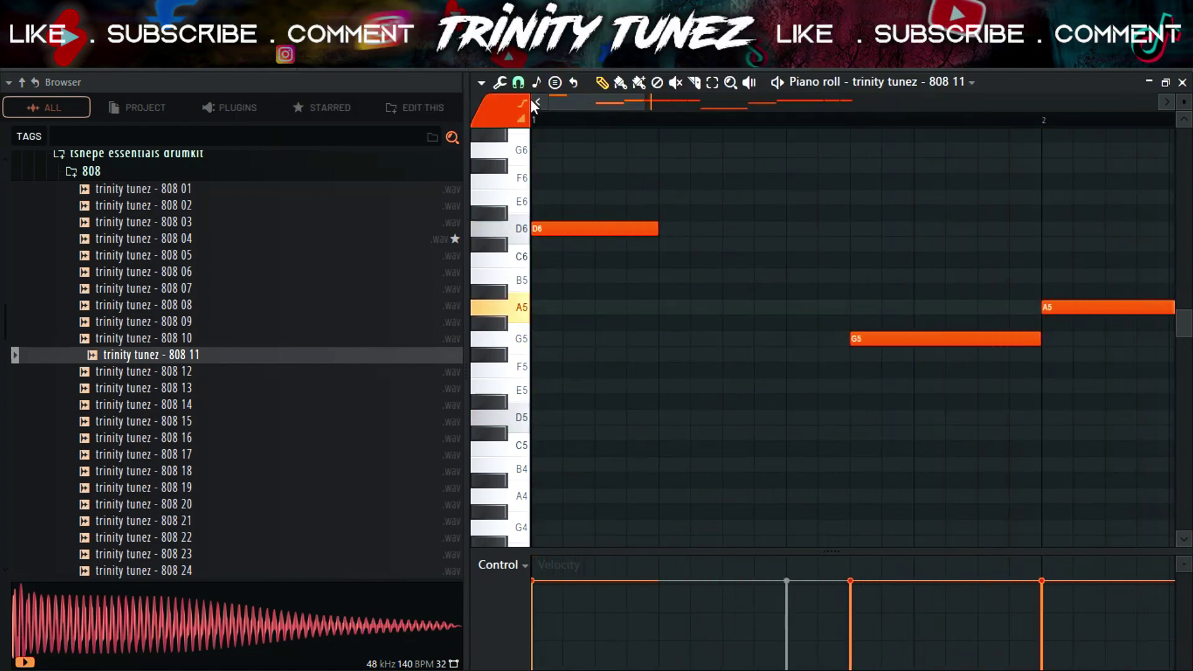
pyautogui.click(500, 82)
pyautogui.click(518, 82)
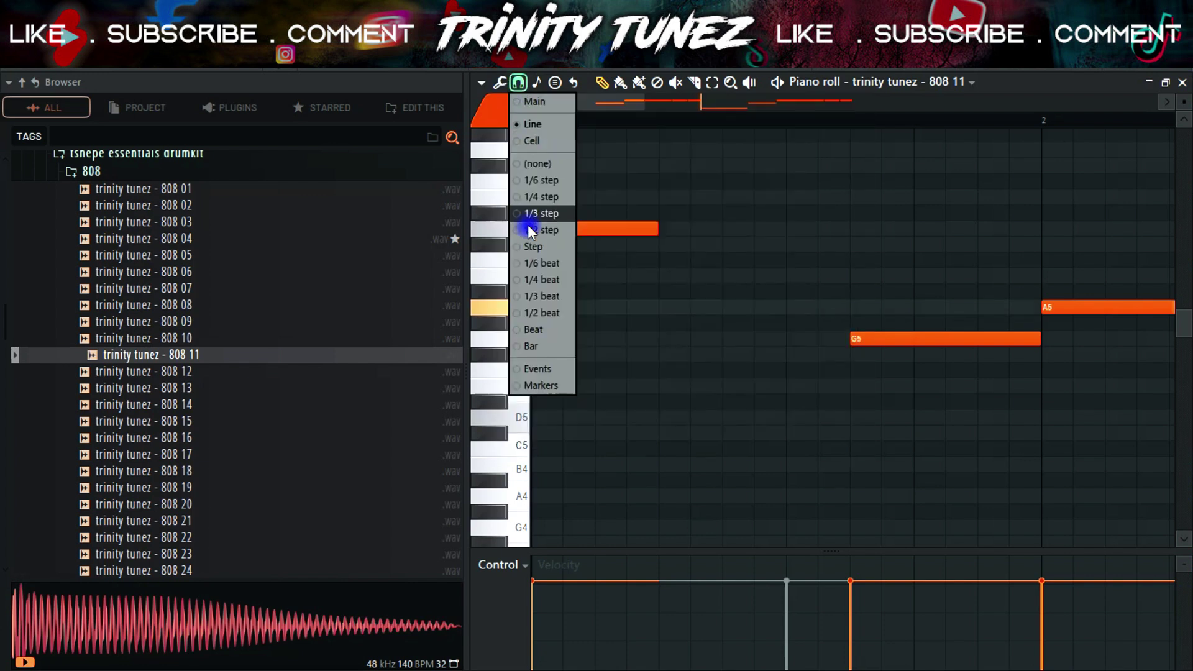
pyautogui.click(532, 295)
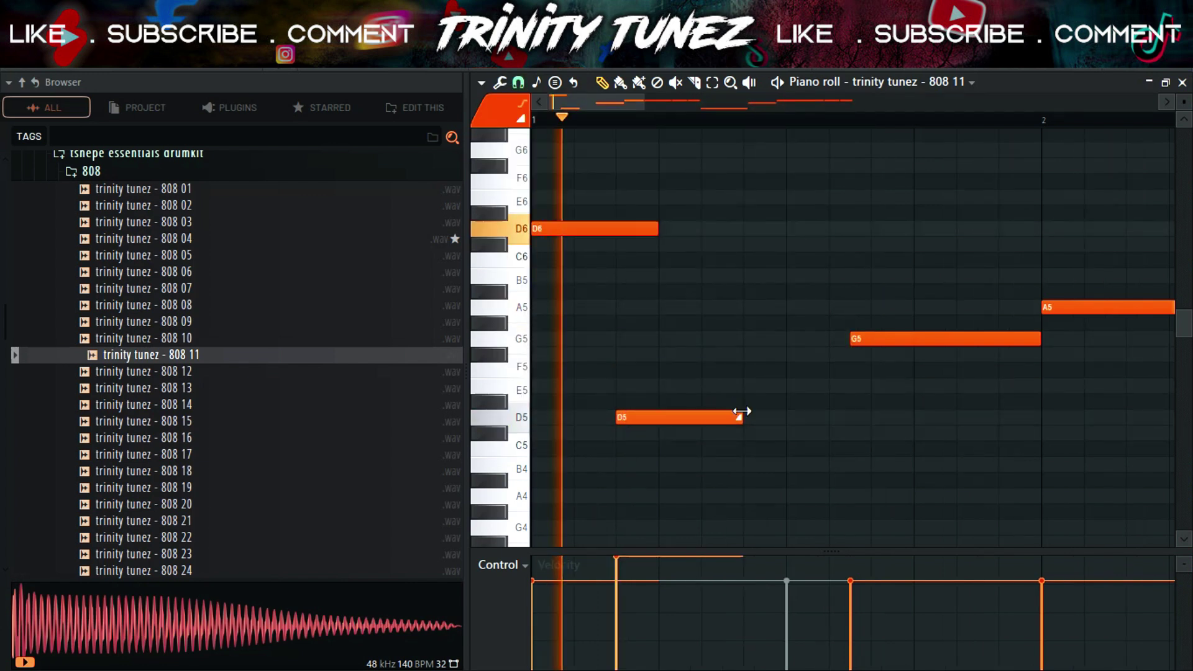
# - Try a D5 slide note a third of a beat long under the D6 note in bar 1 and try lengthening the D6 note
pyautogui.moveTo(743, 415); pyautogui.dragTo(602, 421)
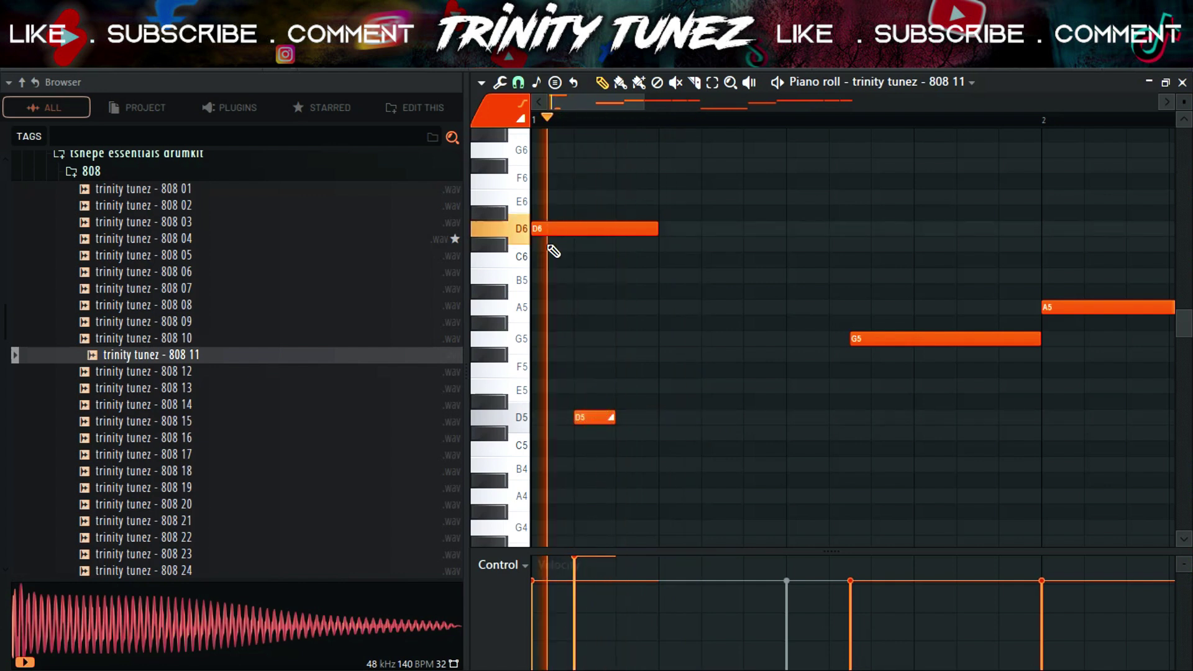
pyautogui.click(517, 82)
pyautogui.click(655, 339)
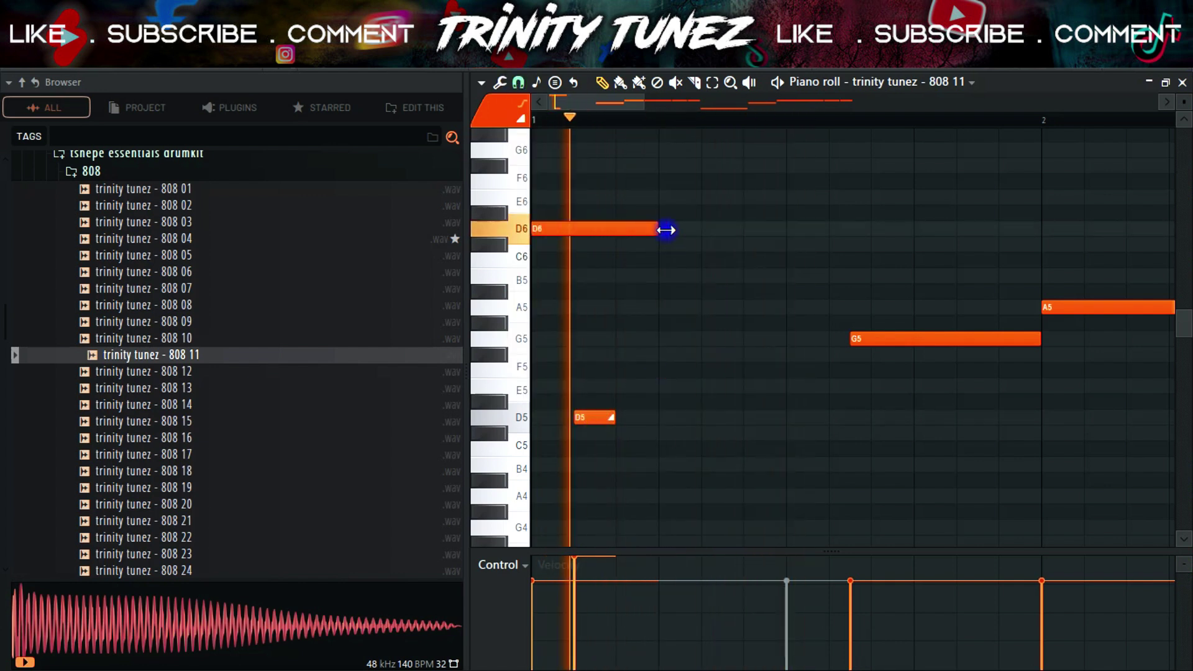
pyautogui.moveTo(666, 230); pyautogui.dragTo(780, 247)
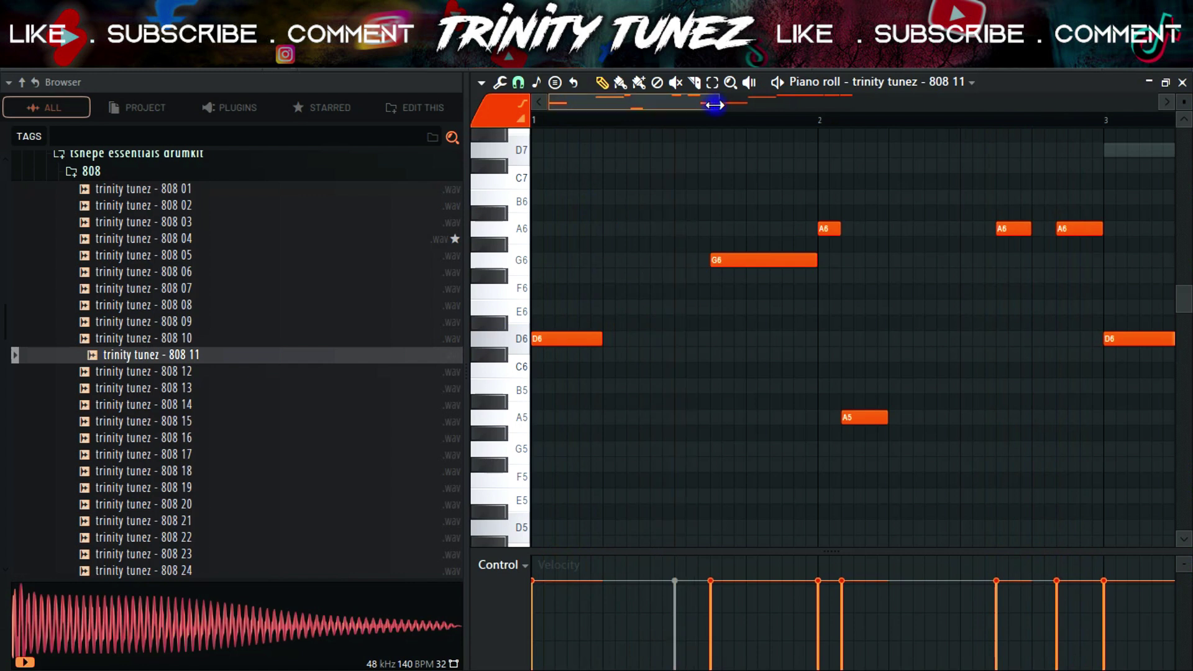
# - Place a D7 slide note near the end of the D6 note in bar 1 and shorten it to a third of a step
pyautogui.moveTo(715, 105); pyautogui.dragTo(630, 105)
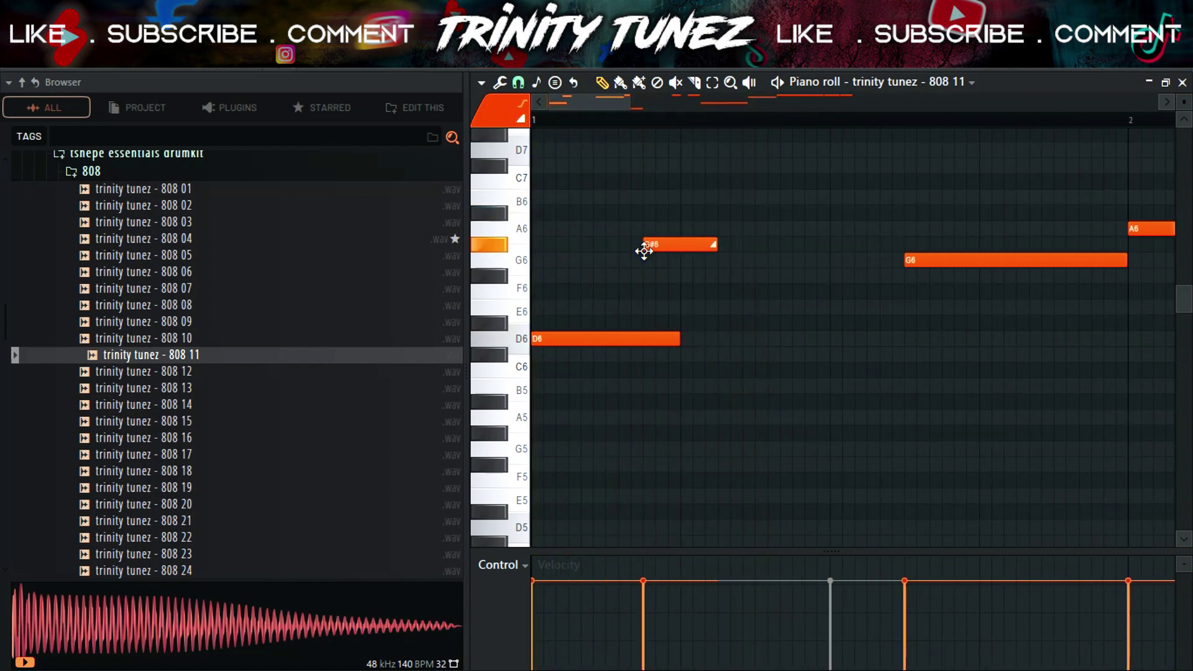
pyautogui.moveTo(644, 250); pyautogui.dragTo(658, 219)
pyautogui.moveTo(653, 163); pyautogui.dragTo(653, 148)
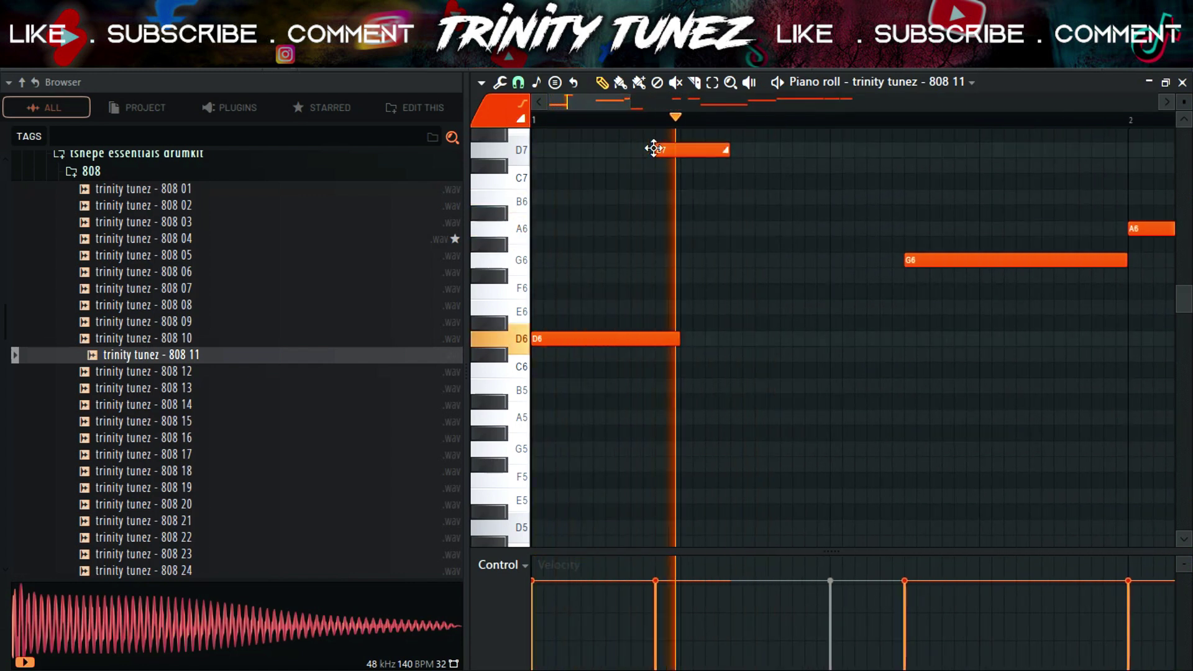
pyautogui.moveTo(725, 153); pyautogui.dragTo(666, 151)
pyautogui.press('space')
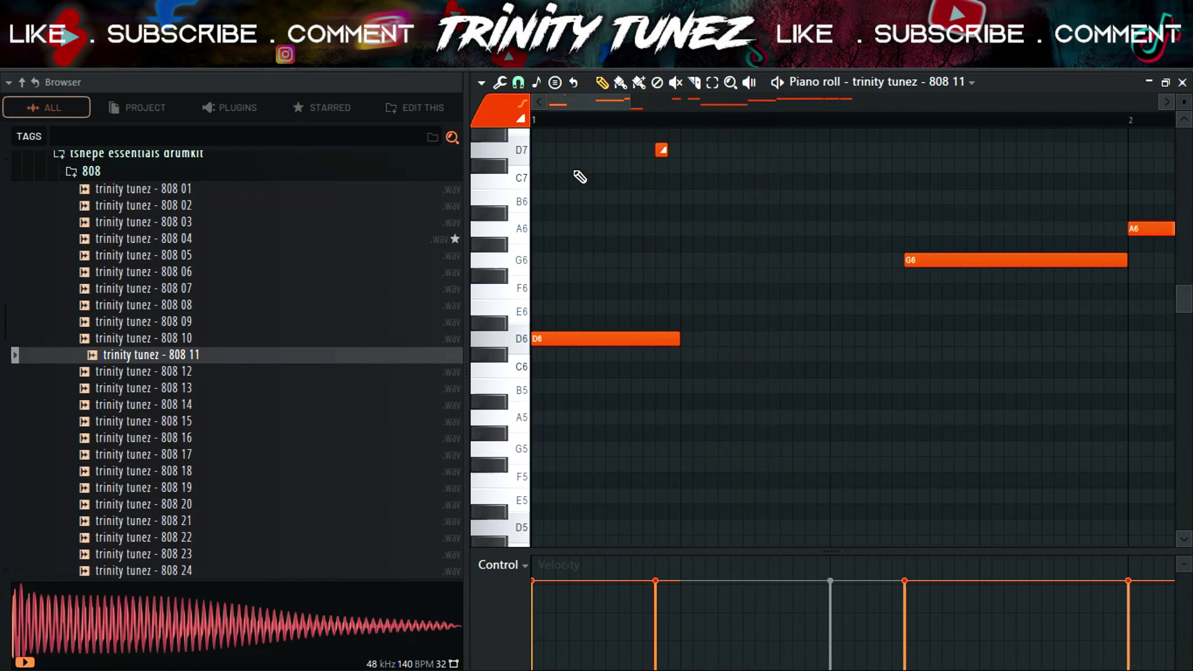
# - Add a one-beat D7 note on beat 2 of bar 1 for the 04_LogDrum channel and transpose it down two octaves to D5
pyautogui.scroll(4, 660, 317)
pyautogui.press('Down')
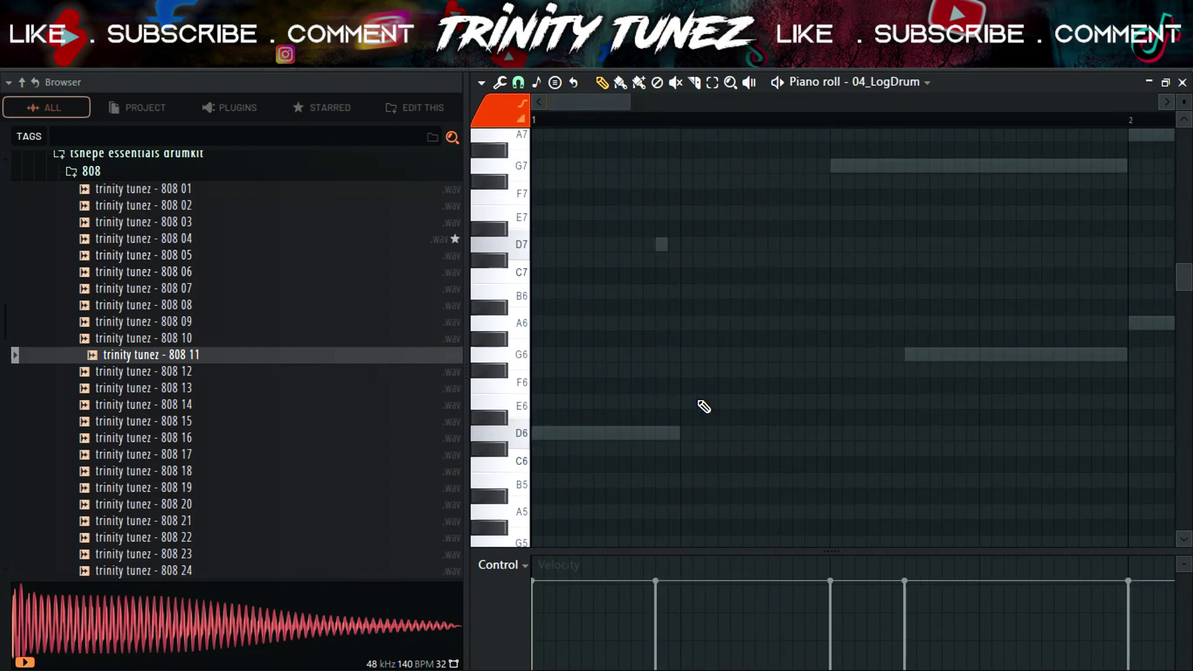
pyautogui.press('space')
pyautogui.hotkey('ctrl', 'a')
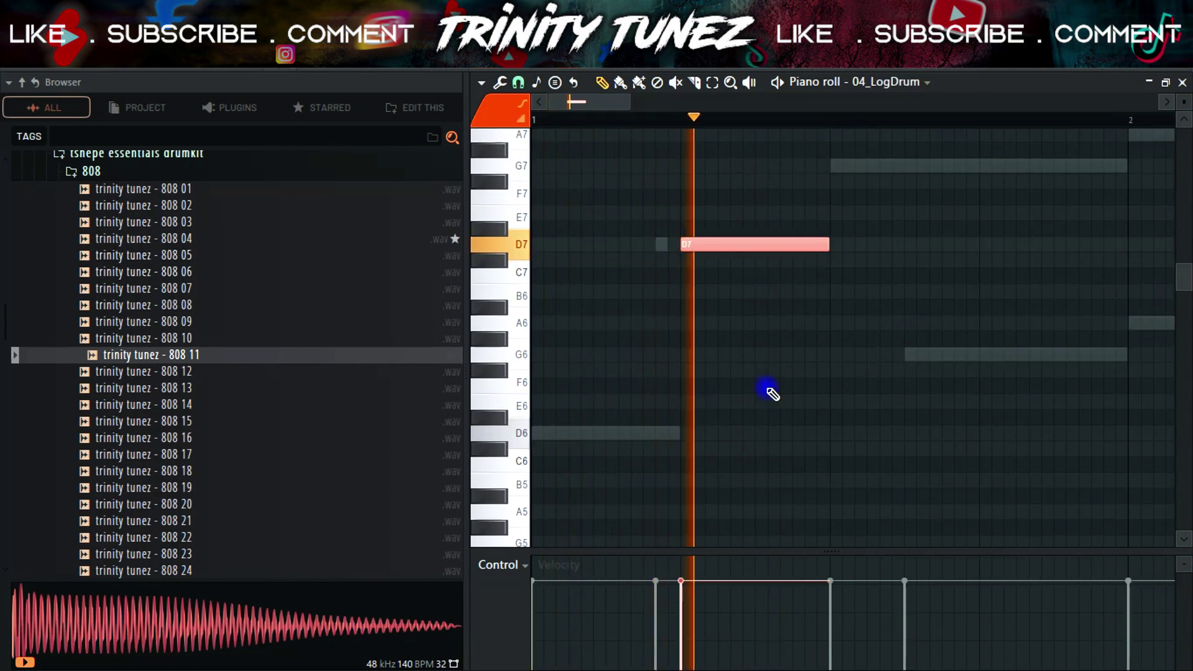
pyautogui.hotkey('ctrl', 'Down')
pyautogui.hotkey('ctrl', 'Down')
pyautogui.press('space')
# - Start the log drum note a third of a beat after beat 2, end it at beat 3, and lower it to D4
pyautogui.moveTo(726, 525); pyautogui.dragTo(783, 524)
pyautogui.moveTo(870, 523); pyautogui.dragTo(826, 522)
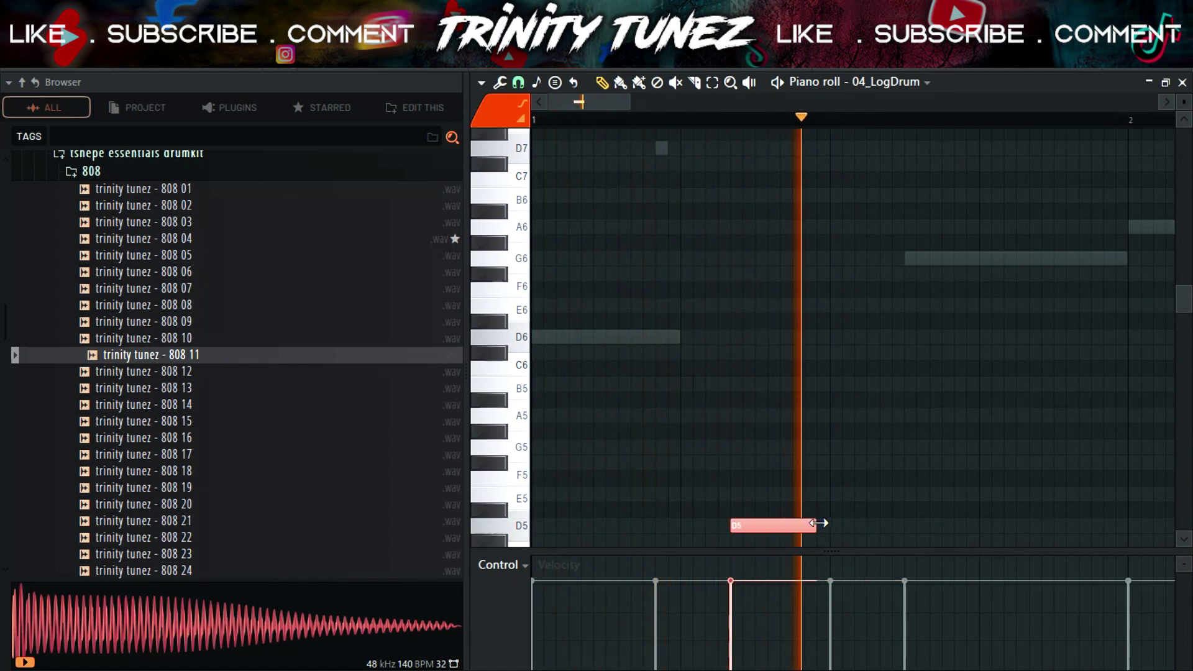
pyautogui.scroll(-3, 813, 460)
pyautogui.hotkey('ctrl', 'Down')
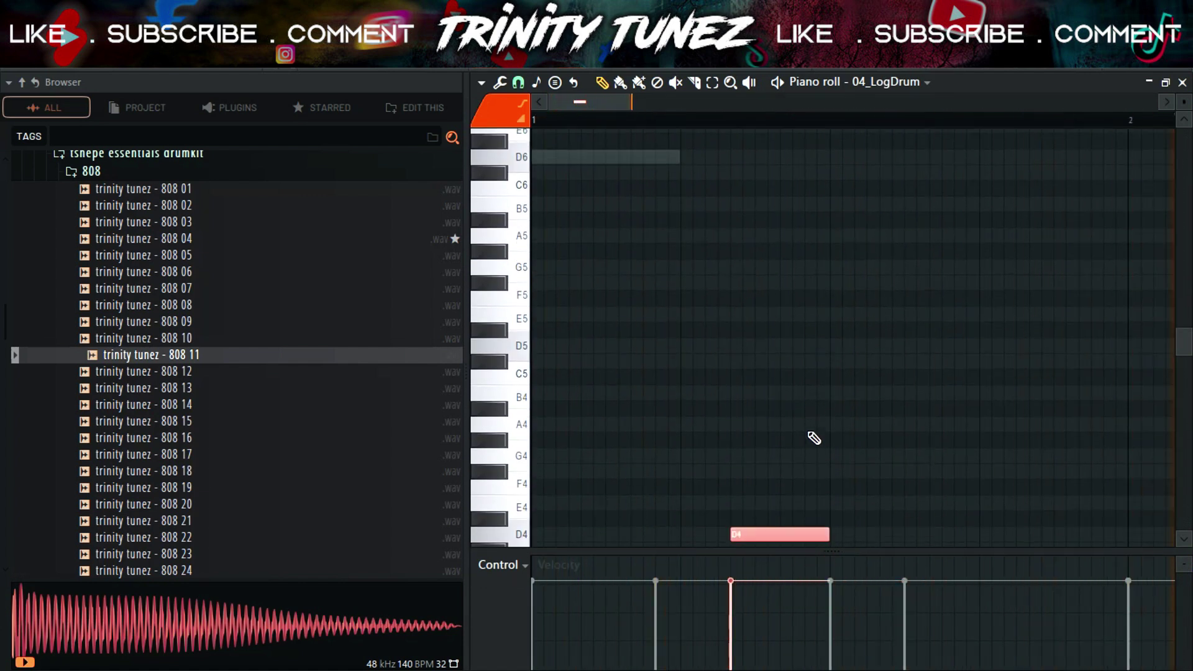
# - Add two short, evenly spaced G6 notes from beat 3 of bar 1 before the long G6 note in the 808 11 channel
pyautogui.click(1182, 83)
pyautogui.moveTo(892, 341); pyautogui.dragTo(863, 264)
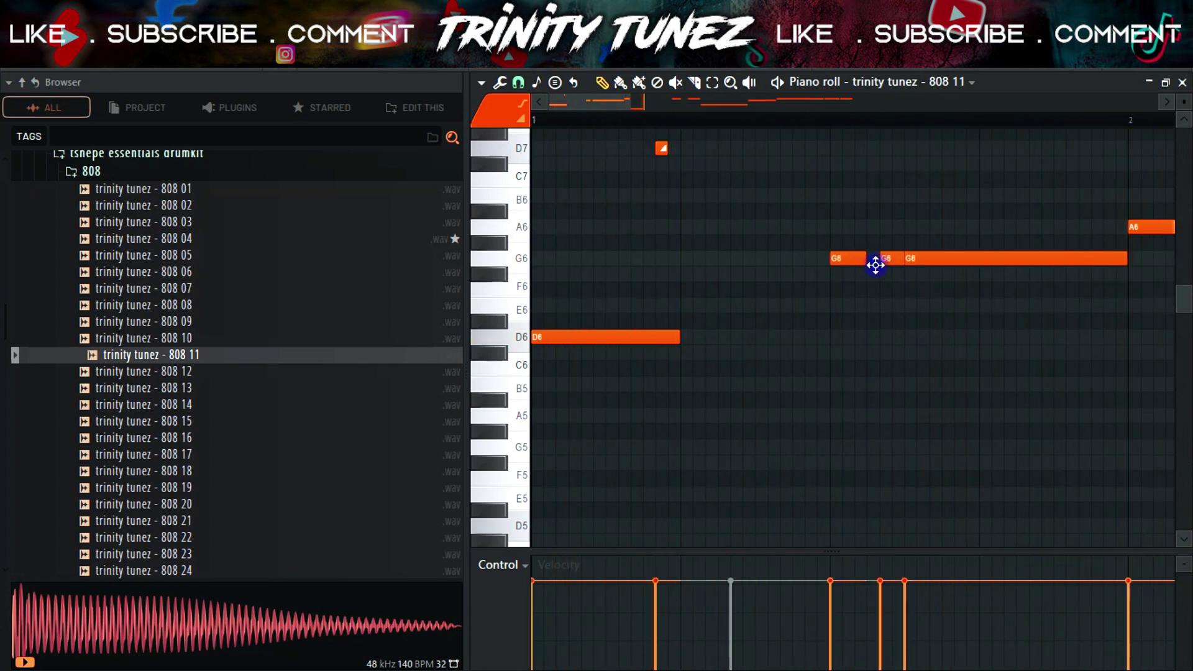
pyautogui.scroll(5, 794, 527)
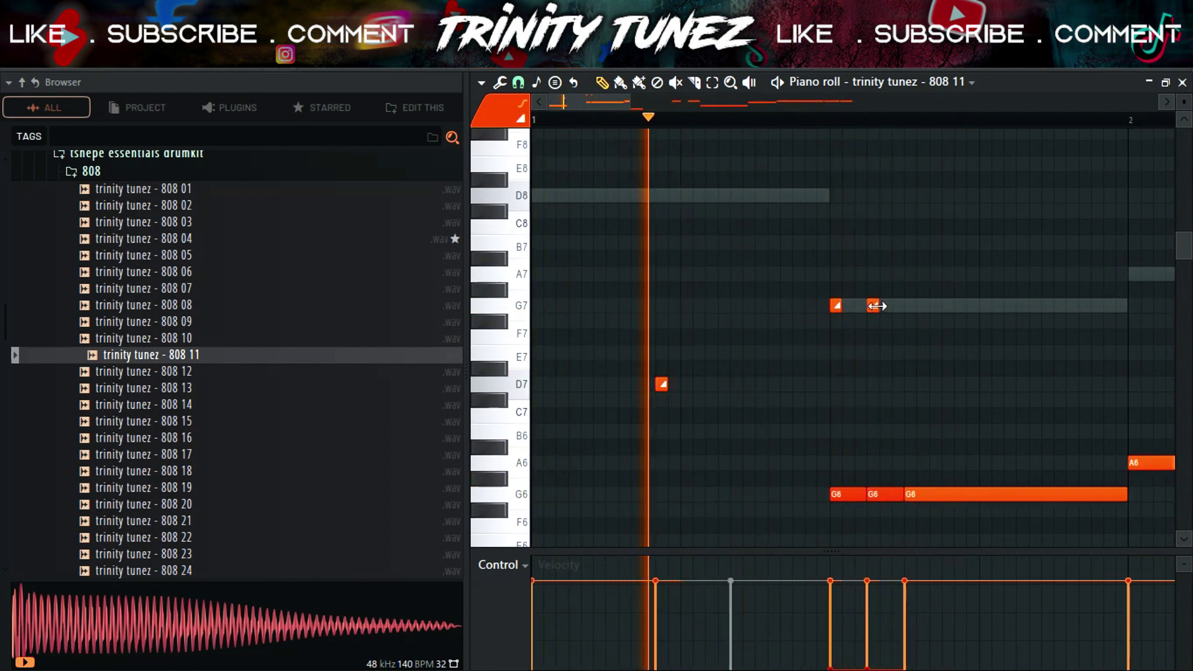
# - Arrange short G6 slide notes over the starts of both G5 notes in bar 1, with G5 slides returning the pitch after each
pyautogui.moveTo(870, 306); pyautogui.dragTo(940, 303)
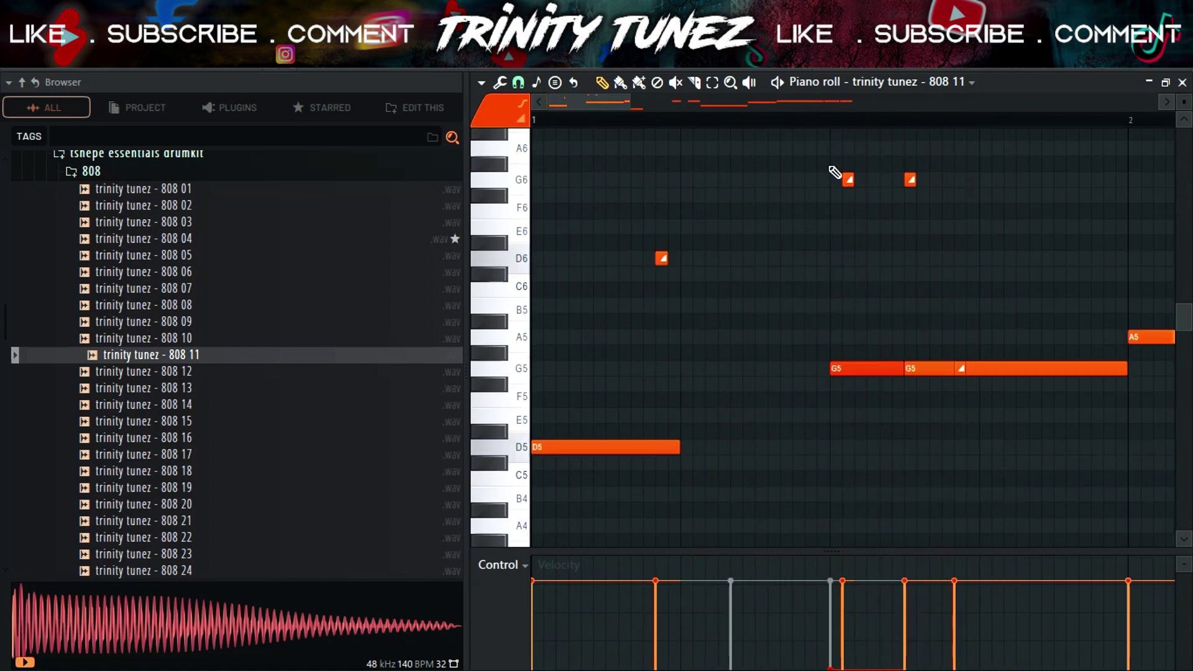
pyautogui.moveTo(871, 364); pyautogui.dragTo(870, 369)
pyautogui.press('space')
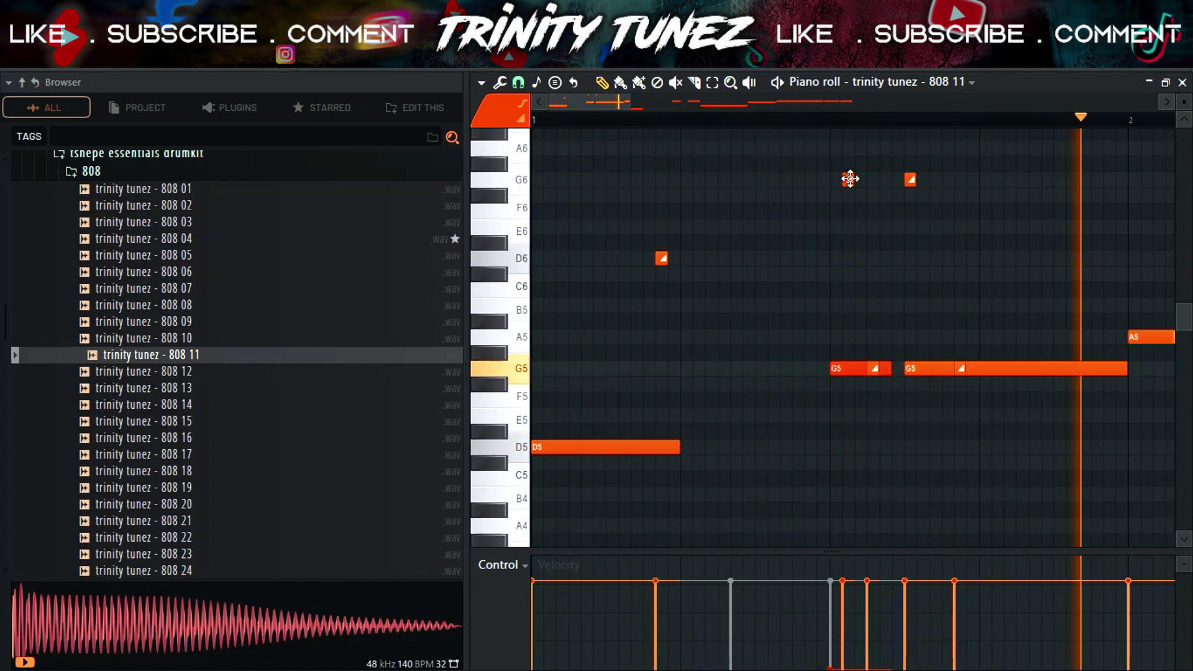
pyautogui.moveTo(847, 179); pyautogui.dragTo(842, 181)
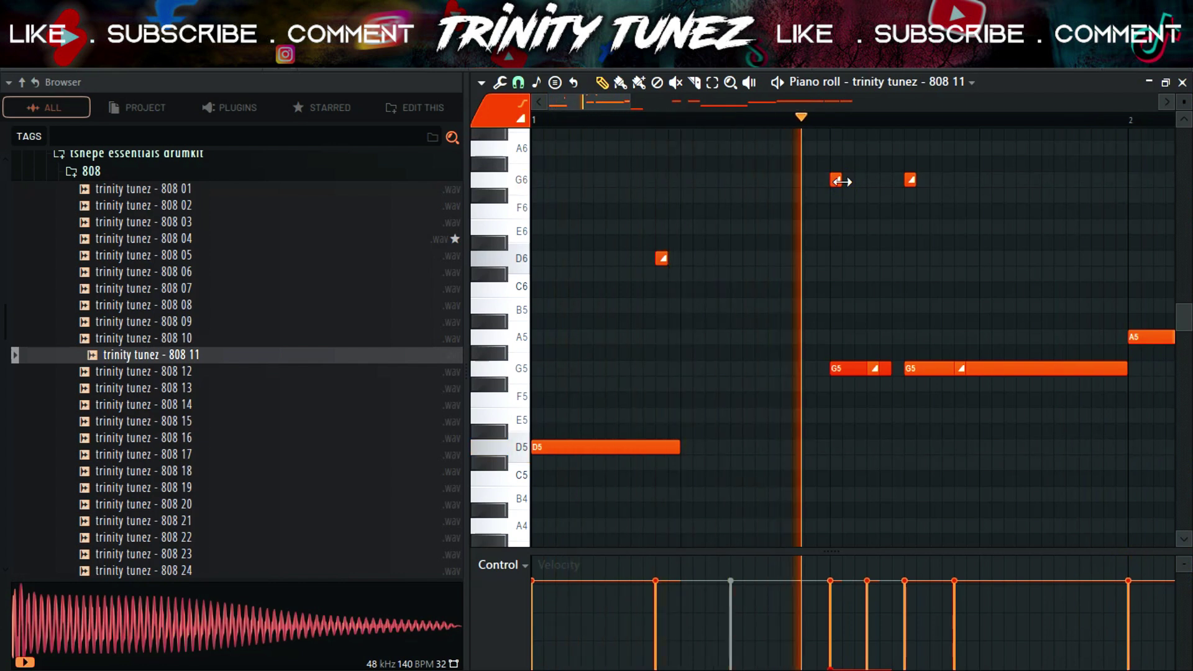
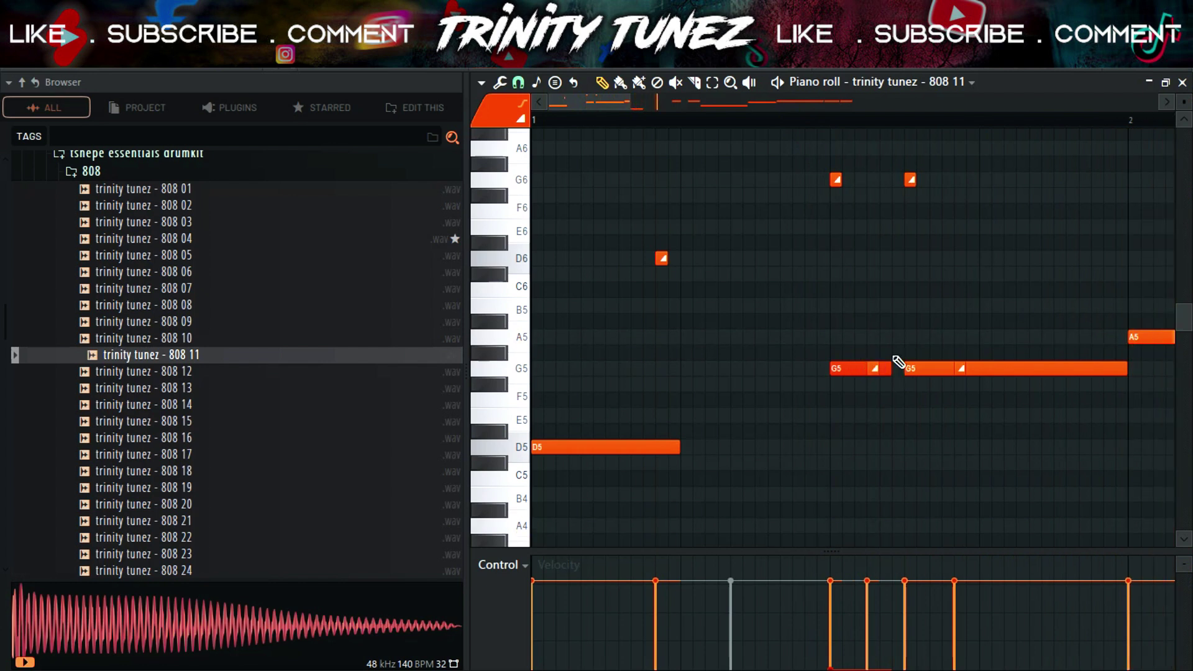
# - Add a short slide note over the second half of the A4 note in bar 2 and raise it an octave to A6
pyautogui.scroll(-2, 969, 364)
pyautogui.scroll(-1, 1050, 367)
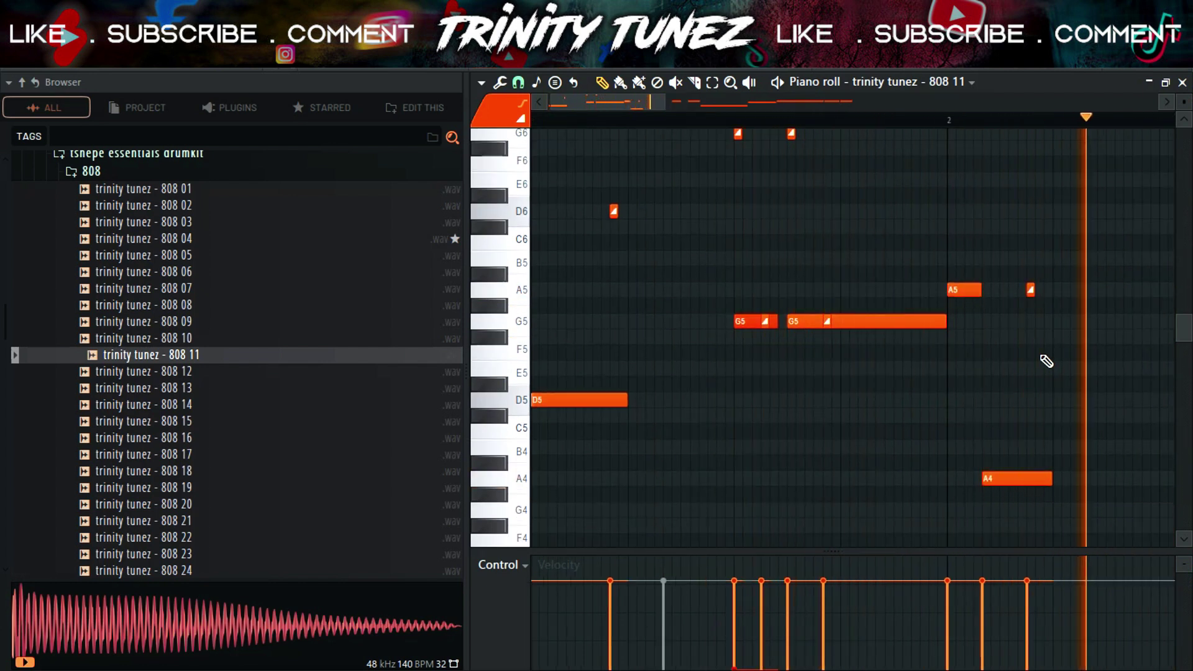
pyautogui.hotkey('ctrl', 'Up')
pyautogui.scroll(1, 1033, 304)
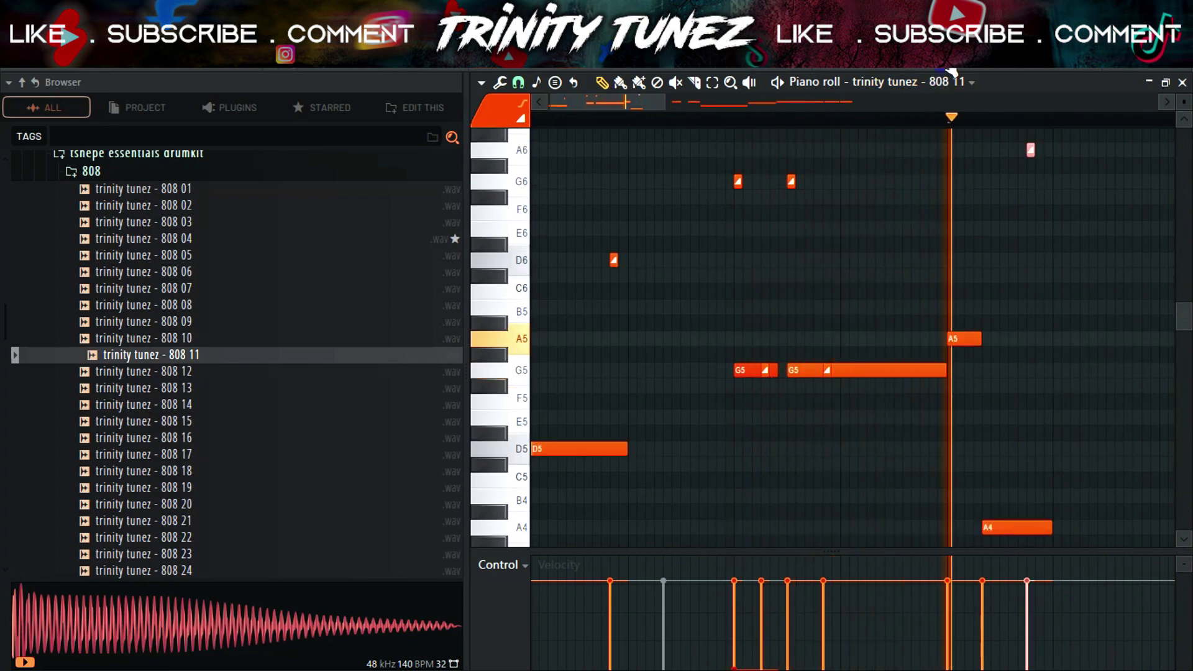
# - Hide the browser and place an A4 note for 04_LogDrum in bar 2, starting a third of a beat after beat 2
pyautogui.hotkey('alt', 'F8')
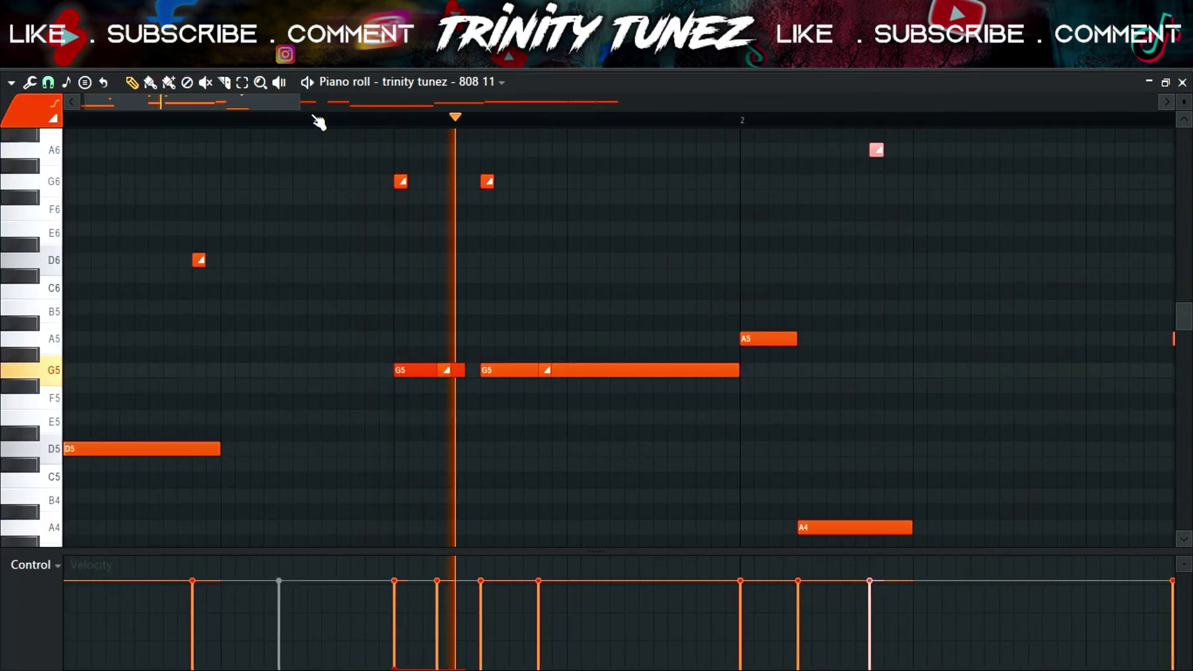
pyautogui.moveTo(296, 101); pyautogui.dragTo(367, 102)
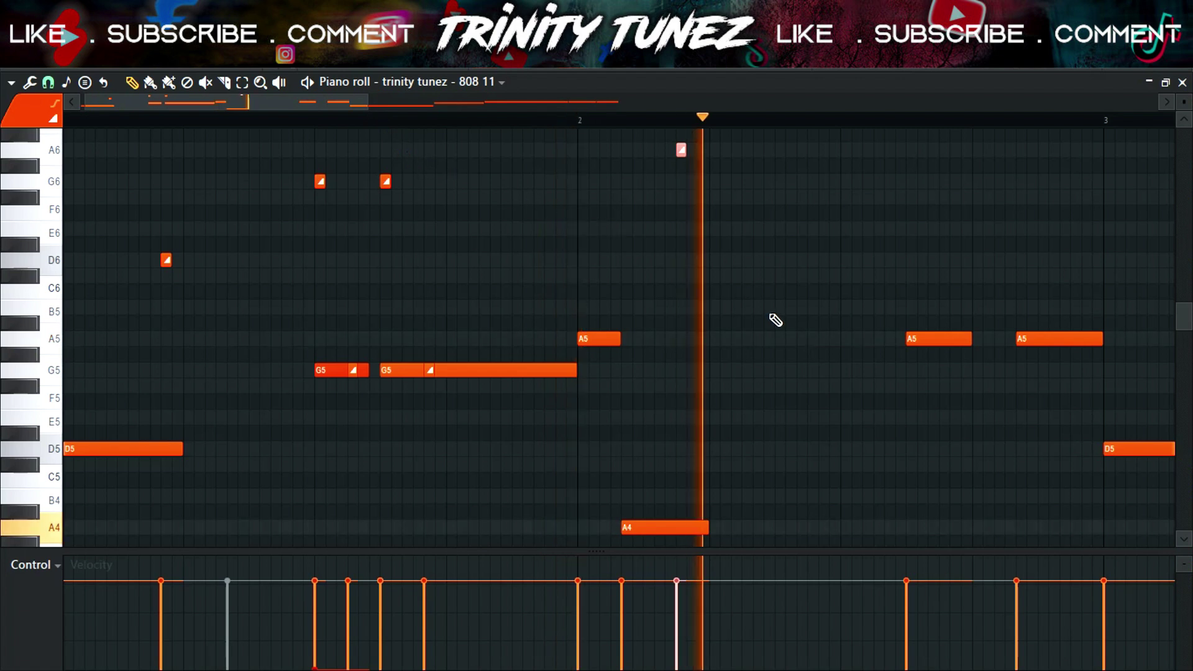
pyautogui.scroll(-2, 774, 322)
pyautogui.click(654, 435)
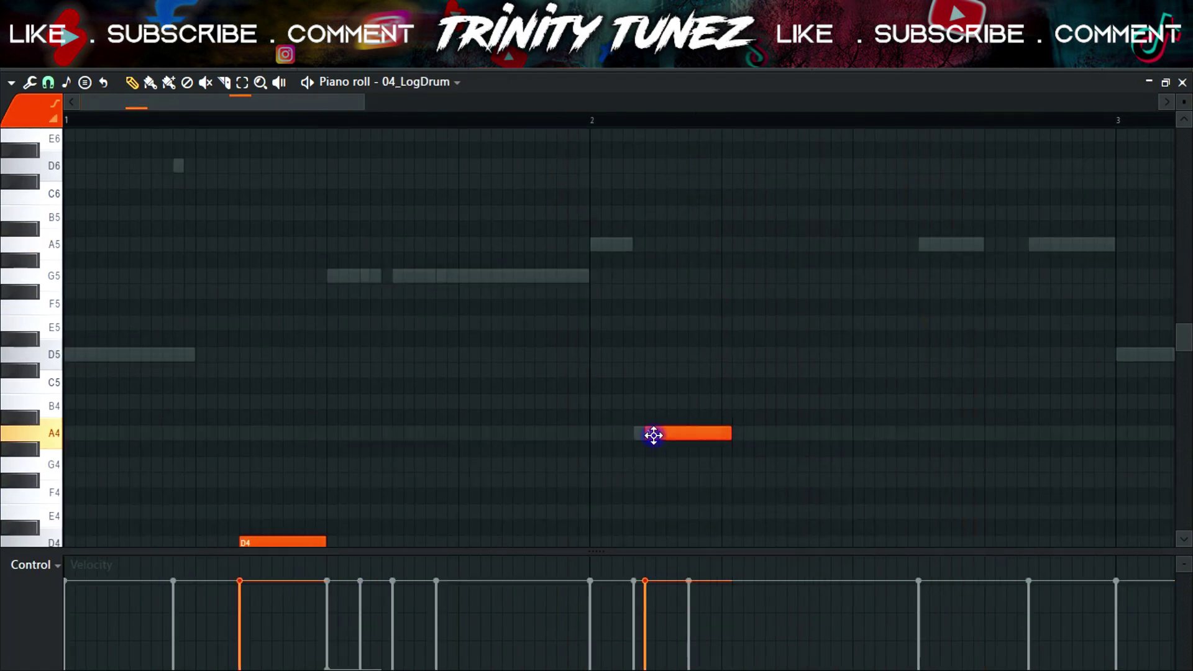
pyautogui.moveTo(710, 433); pyautogui.dragTo(773, 433)
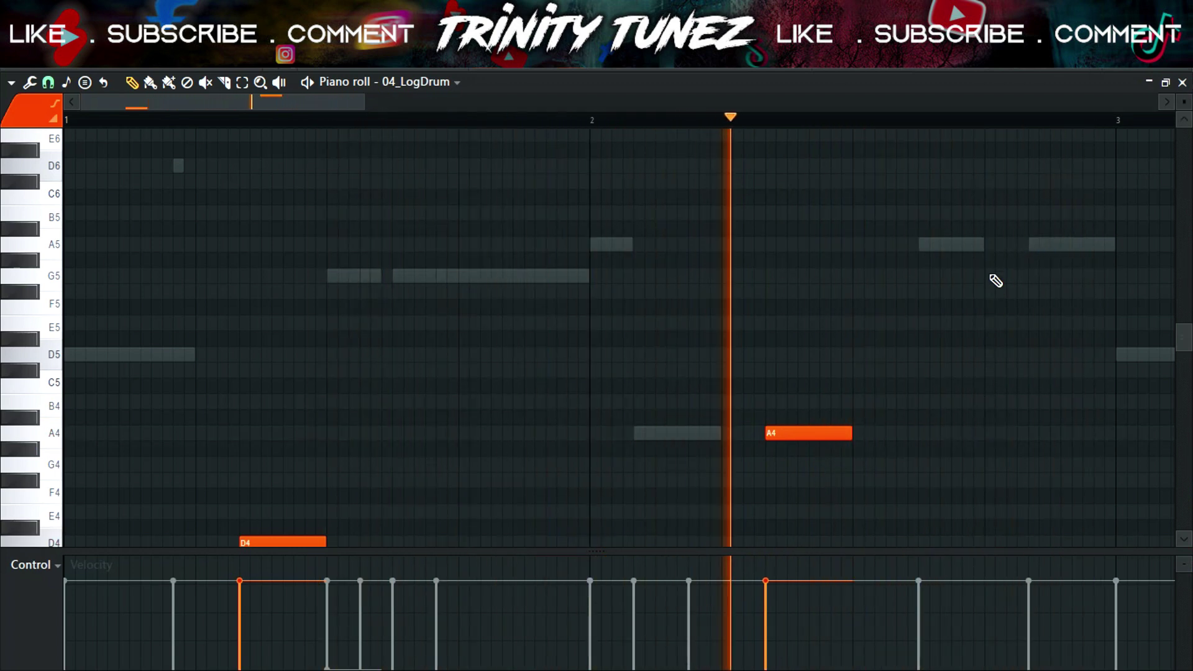
# - Add a very short A5 note and a very short D5 note near the end of bar 2 in the LogDrum pattern
pyautogui.click(984, 244)
pyautogui.moveTo(1070, 244); pyautogui.dragTo(992, 269)
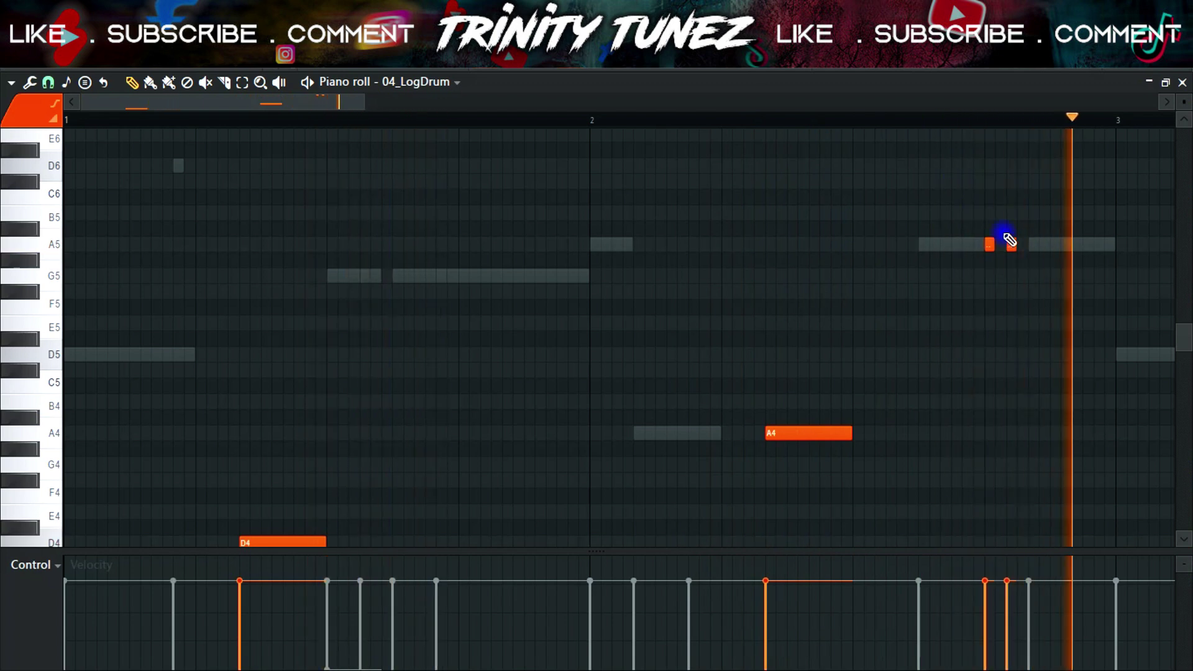
pyautogui.moveTo(1012, 245); pyautogui.dragTo(1022, 253)
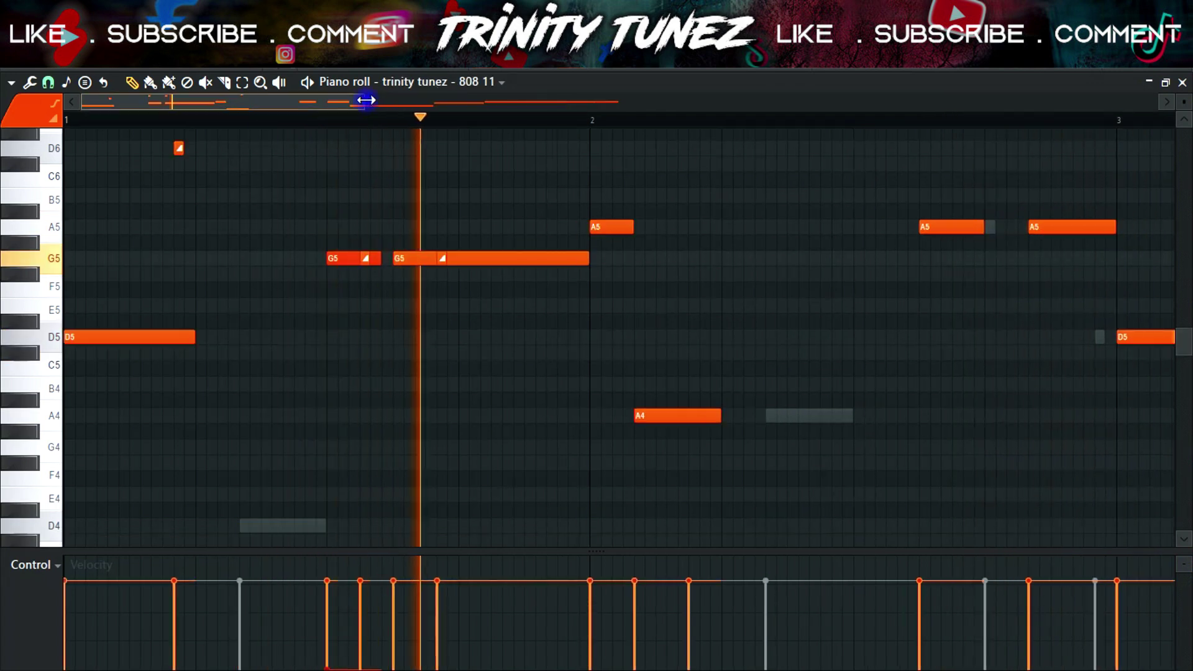
# - Shorten the last A5 note of bar 2 in the 808 11 piano roll so it stops before bar 3
pyautogui.moveTo(366, 100); pyautogui.dragTo(472, 100)
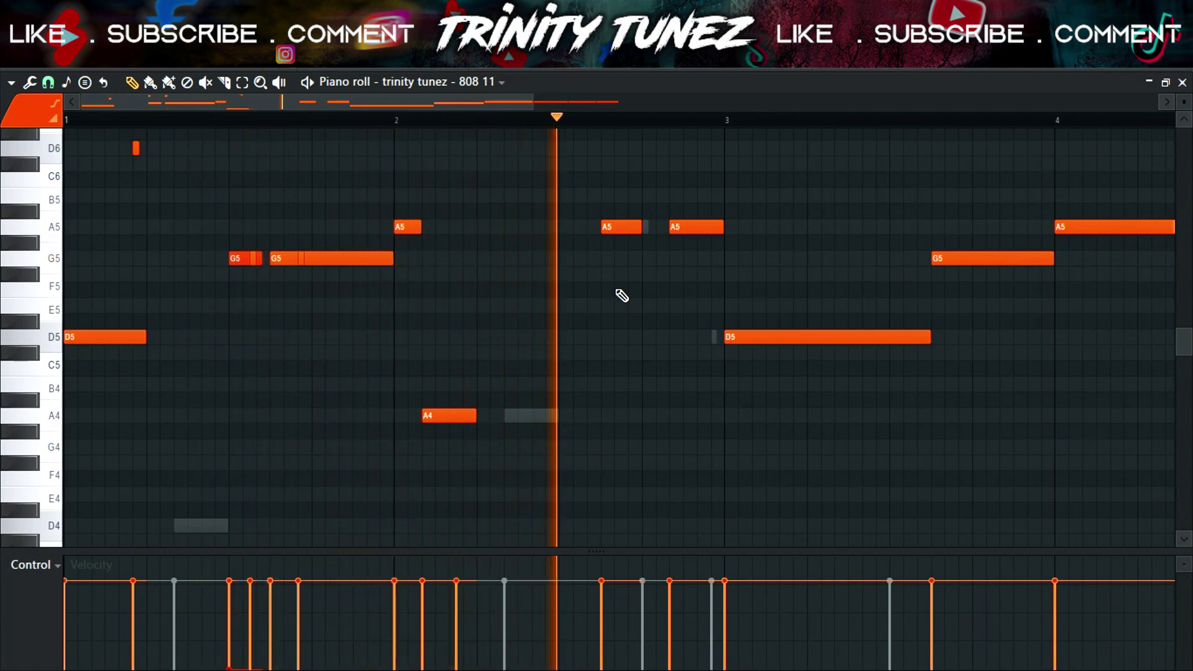
pyautogui.scroll(5, 622, 296)
pyautogui.scroll(-2, 668, 311)
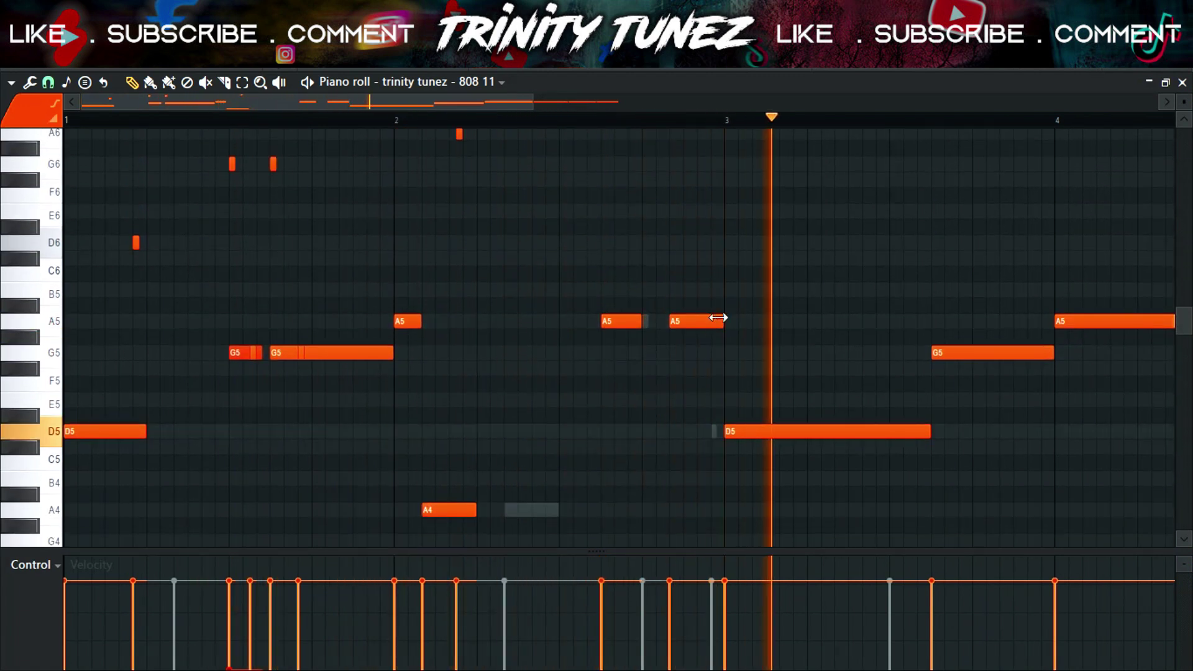
pyautogui.moveTo(718, 318); pyautogui.dragTo(708, 321)
# - Clear the 808 notes from bar 3 onward and duplicate bars 1 and 2 into bars 3 and 4
pyautogui.click(630, 121)
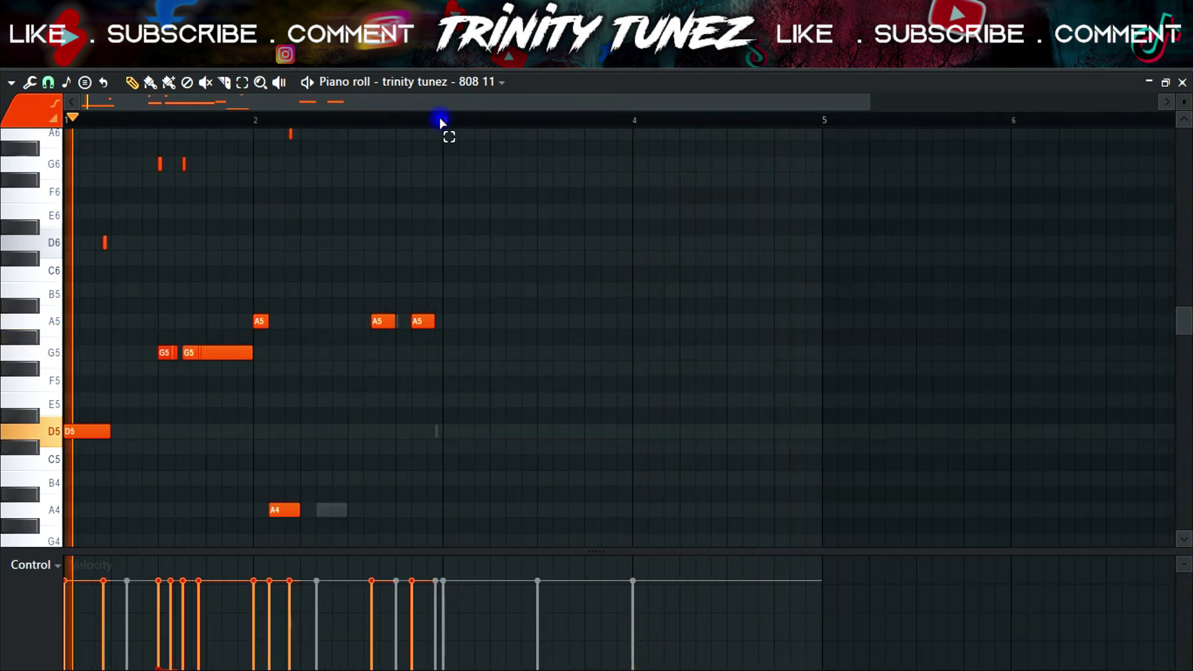
pyautogui.moveTo(445, 120); pyautogui.dragTo(9, 205)
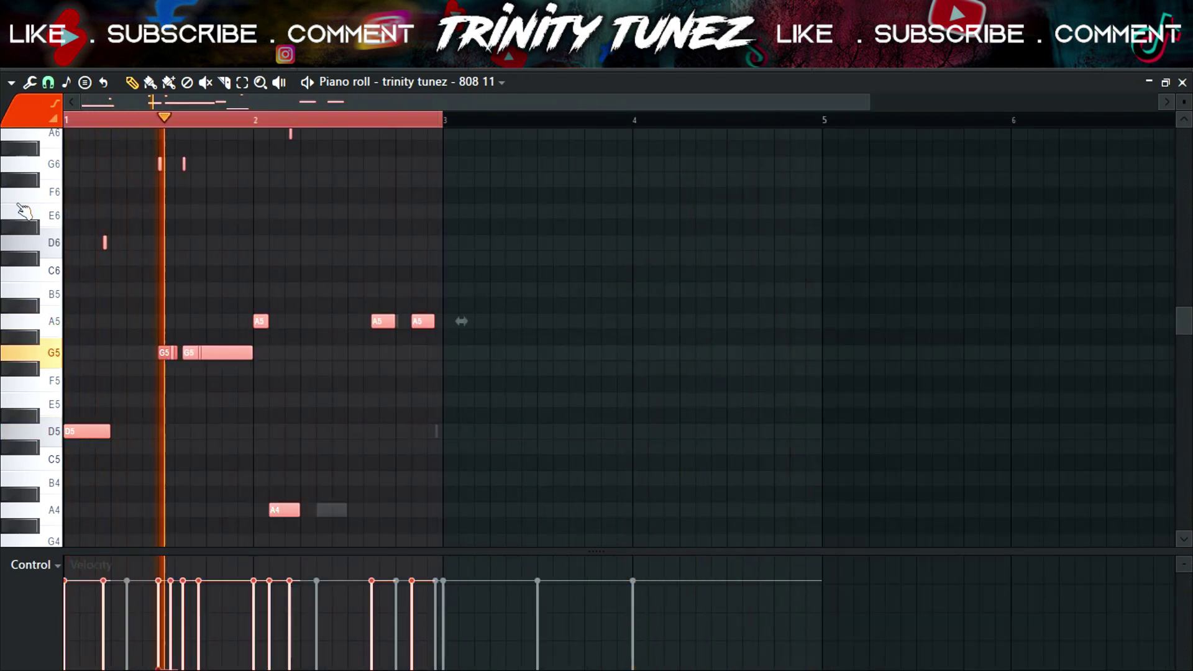
pyautogui.hotkey('ctrl', 'b')
pyautogui.hotkey('ctrl', 'd')
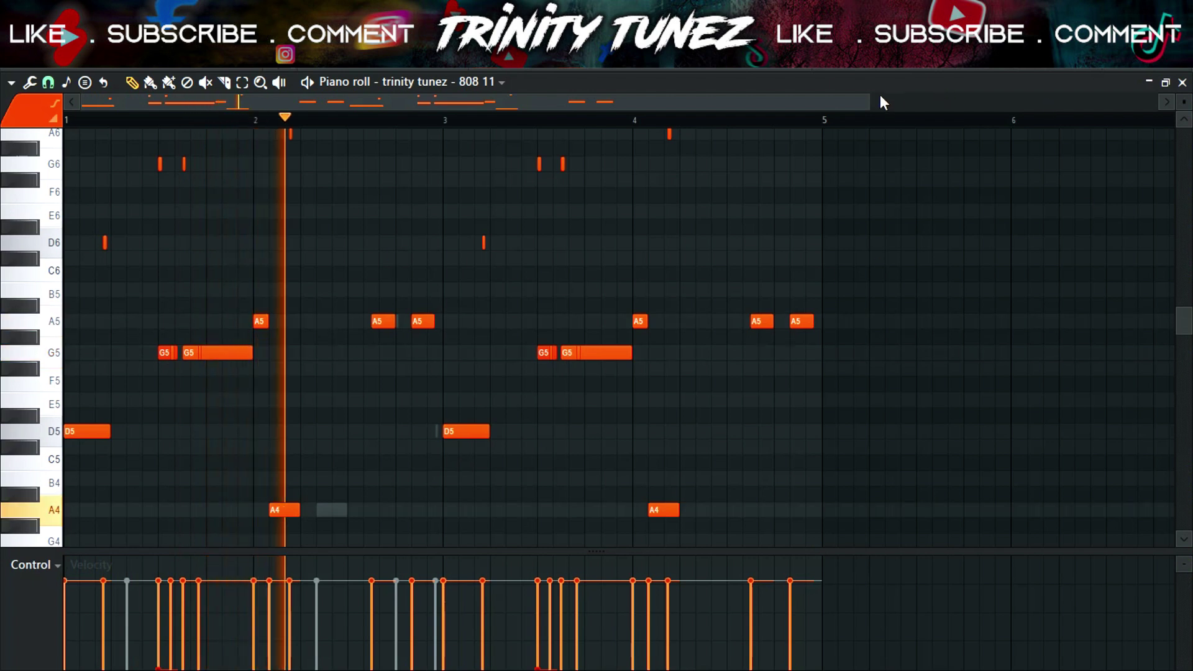
# - Add an A6 note two steps long on beat 3 of bar 2, with a very short A5 note overlapping it
pyautogui.moveTo(870, 102); pyautogui.dragTo(473, 132)
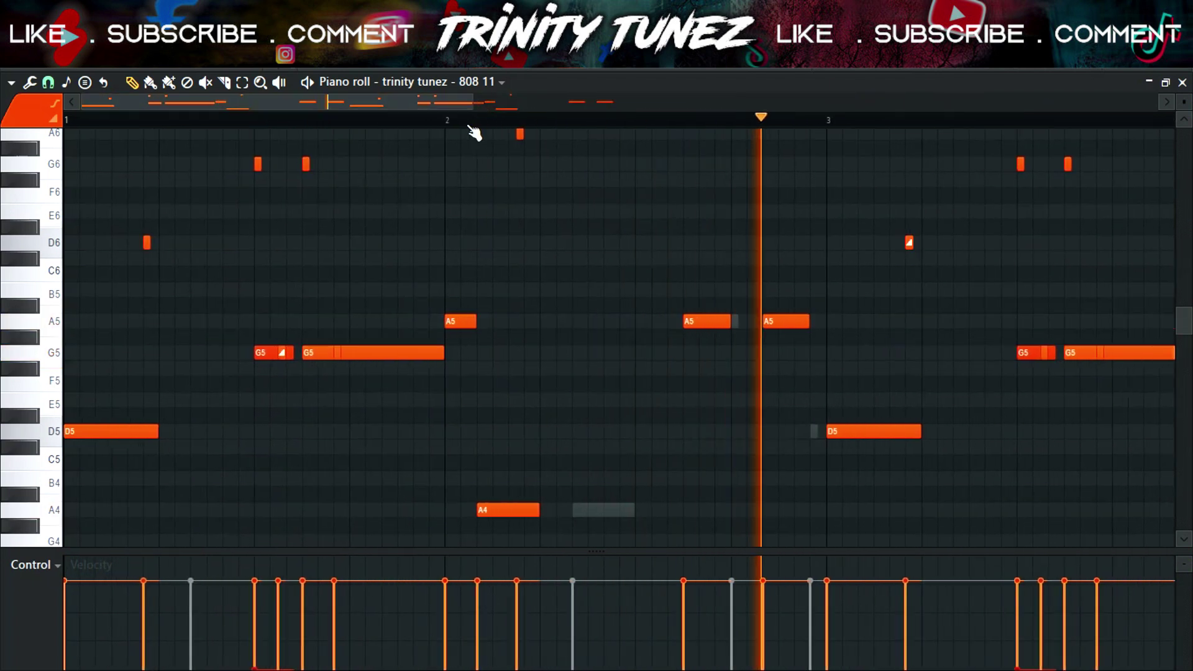
pyautogui.scroll(5, 538, 240)
pyautogui.click(447, 120)
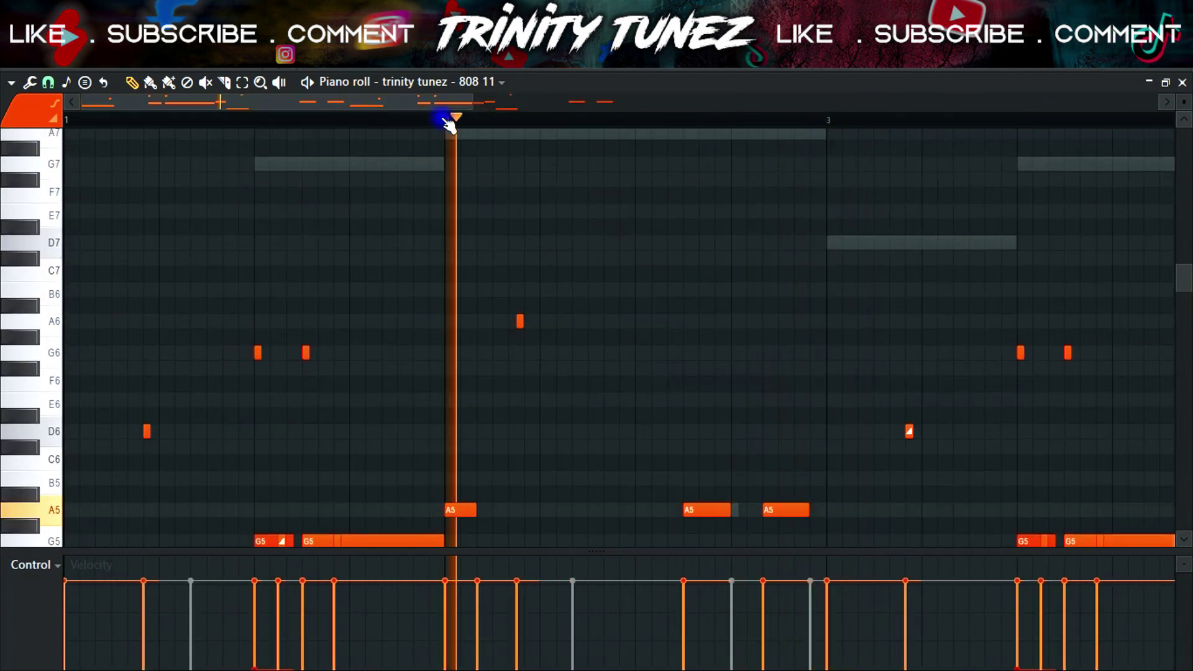
pyautogui.scroll(-6, 692, 293)
pyautogui.click(491, 460)
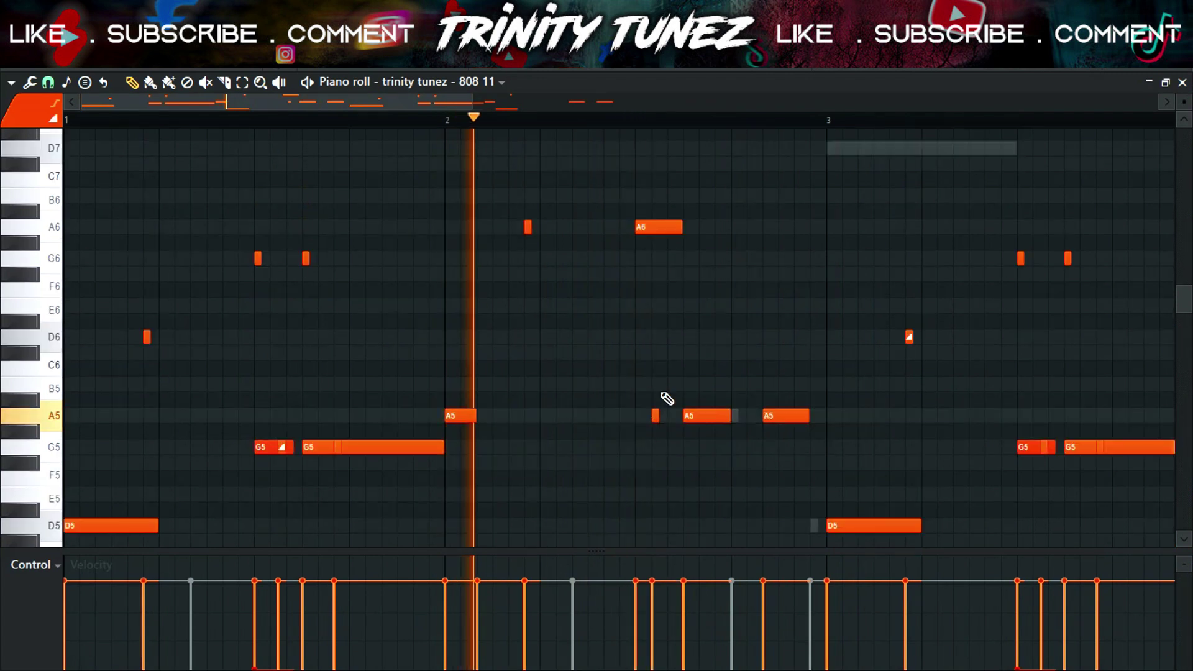
# - Transpose the new A6 note up an octave to A7 and place the short A5 note just before the next A5 note
pyautogui.moveTo(675, 436); pyautogui.dragTo(638, 191)
pyautogui.hotkey('ctrl', 'Up')
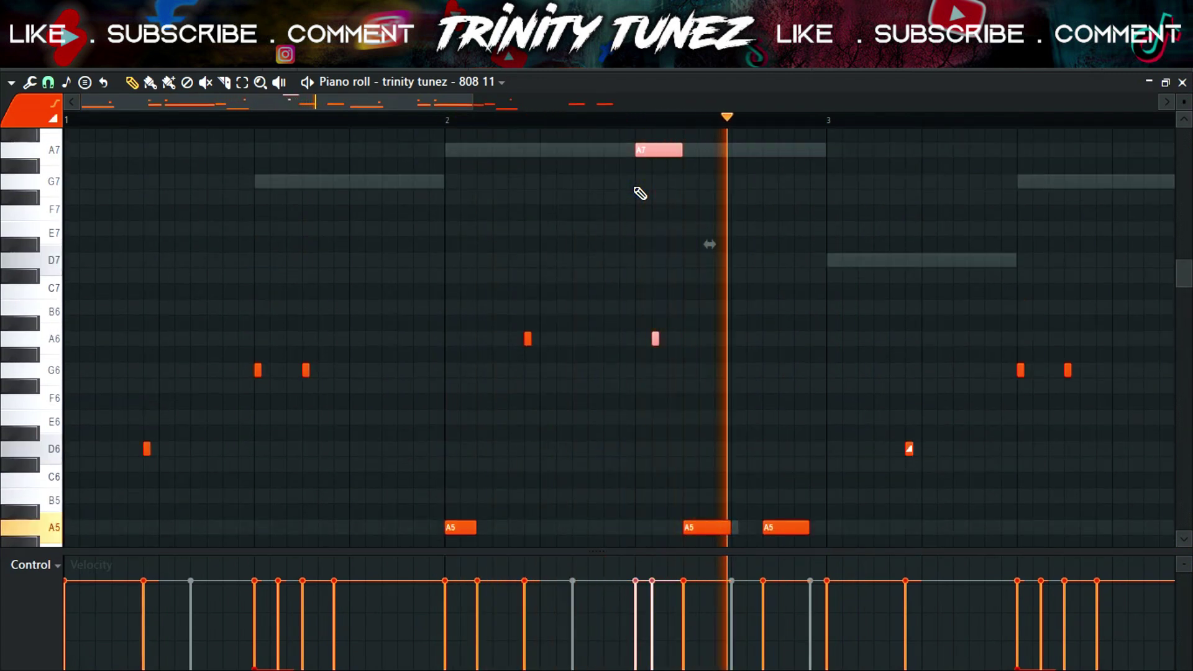
pyautogui.click(653, 339)
pyautogui.moveTo(656, 339); pyautogui.dragTo(670, 342)
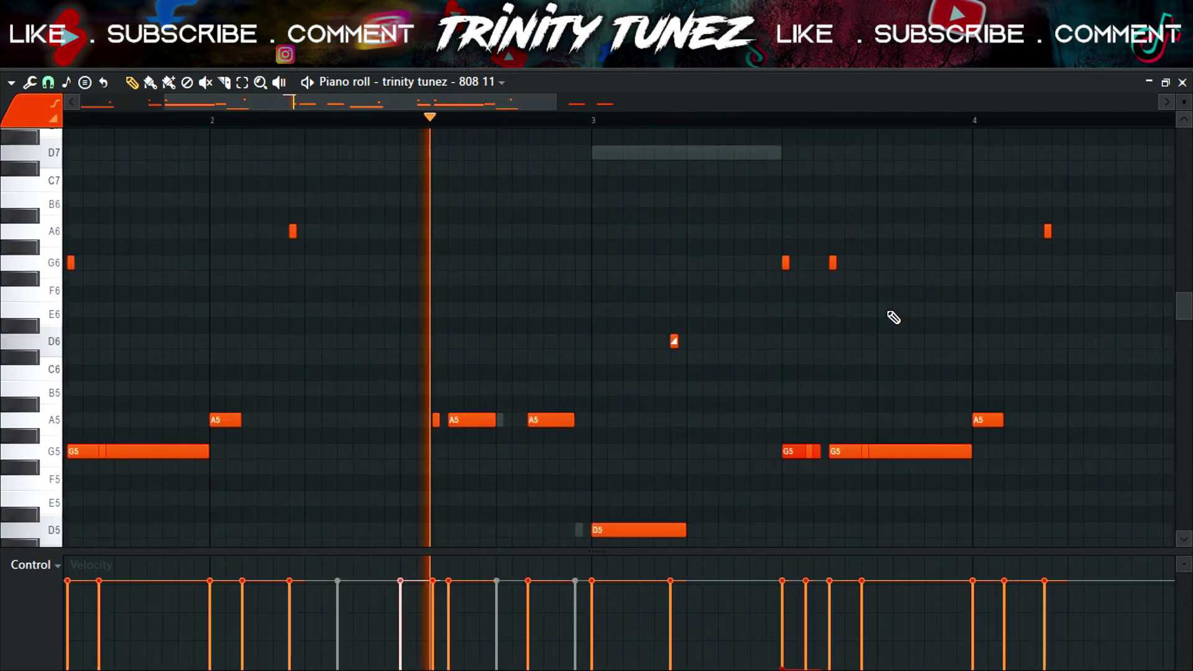
# - Delete the second short G6 note in bar 3 and rework the long G5 below it into a later short G5 followed by a longer G5
pyautogui.scroll(-2, 888, 329)
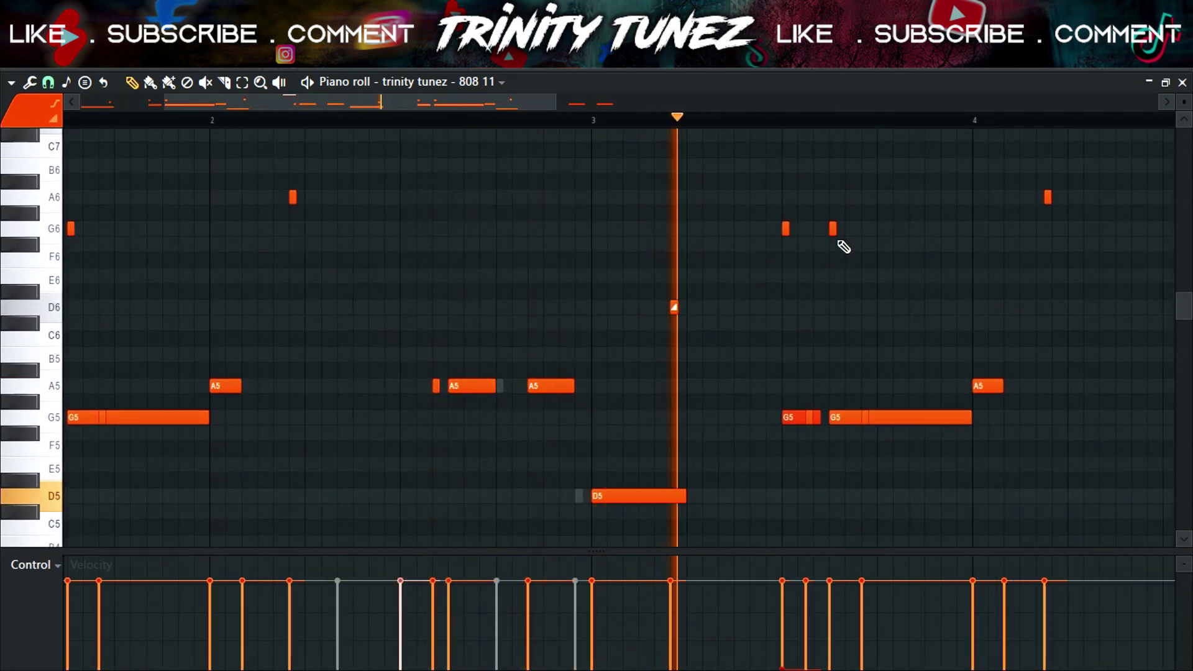
pyautogui.rightClick(833, 229)
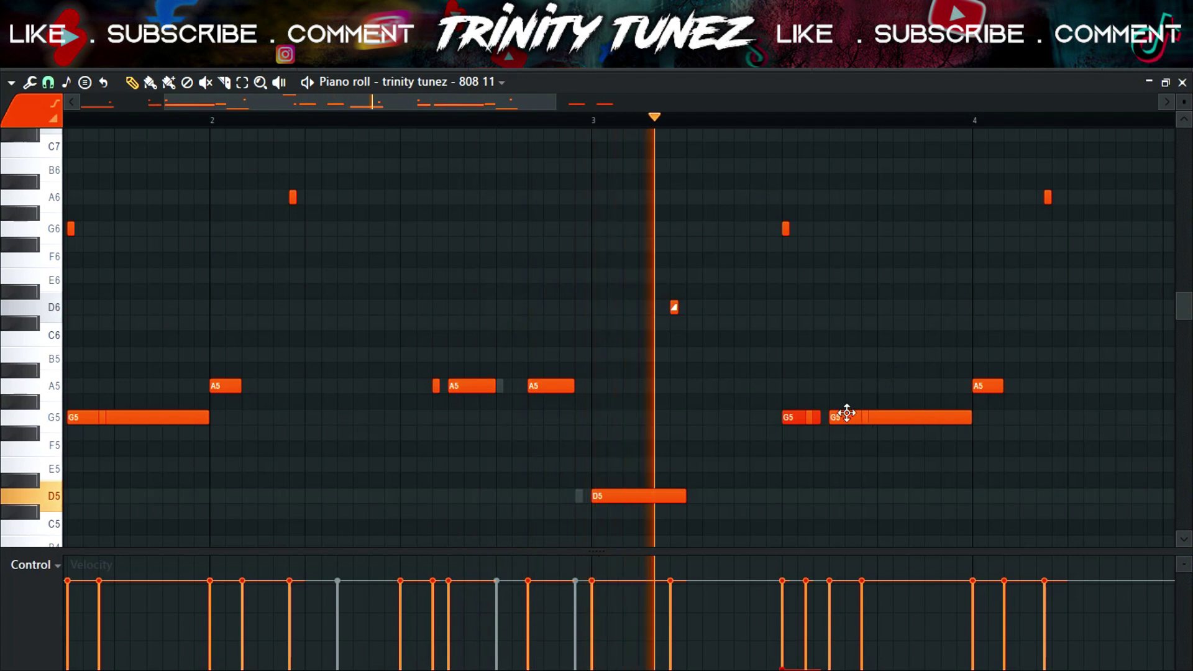
pyautogui.moveTo(846, 413); pyautogui.dragTo(878, 413)
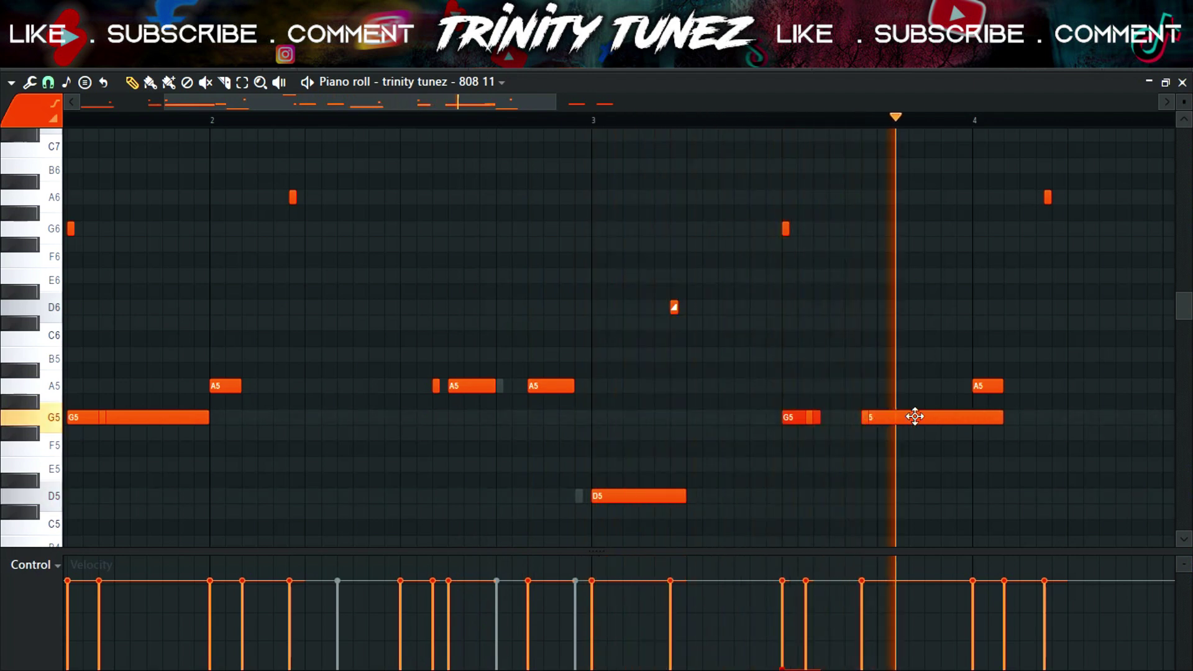
pyautogui.moveTo(1000, 417); pyautogui.dragTo(878, 426)
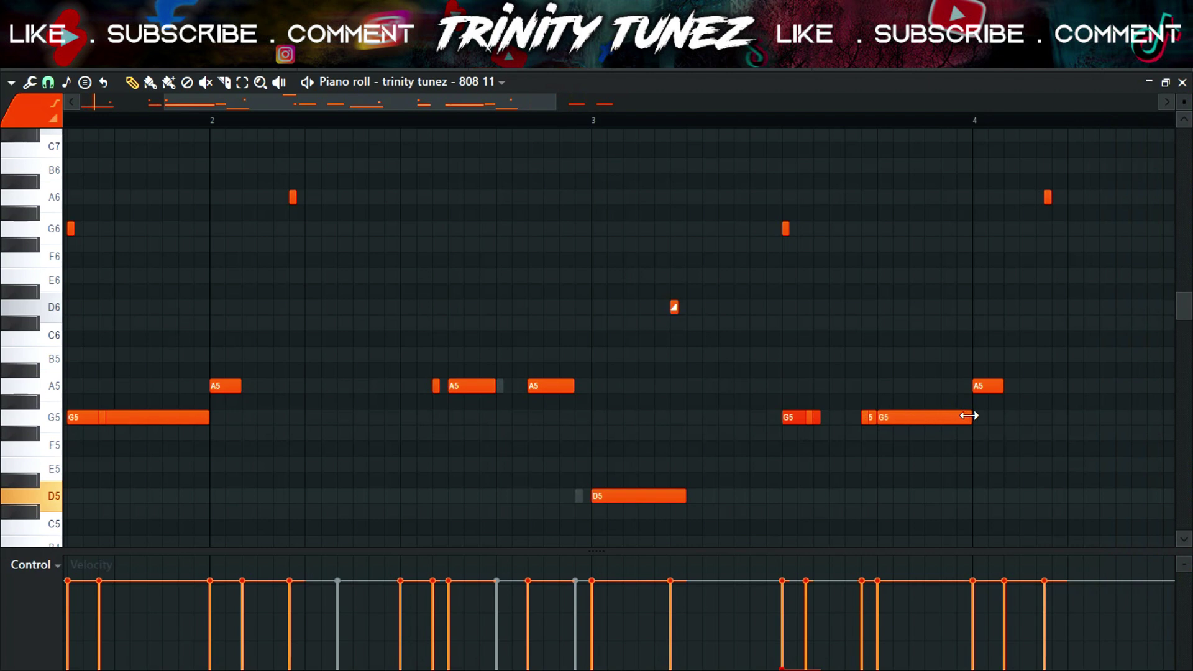
# - Transpose the short G5 note in bar 3 down to G4 and shorten the G5 note following it to about two steps
pyautogui.moveTo(871, 396); pyautogui.dragTo(853, 446)
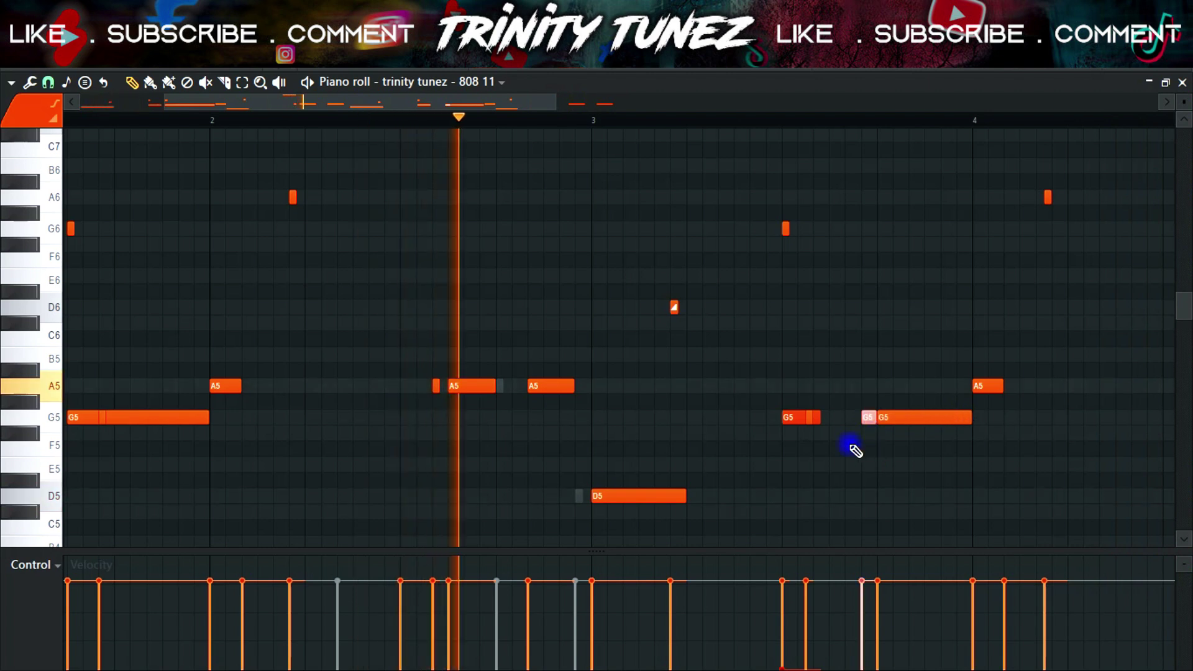
pyautogui.hotkey('ctrl', 'Down')
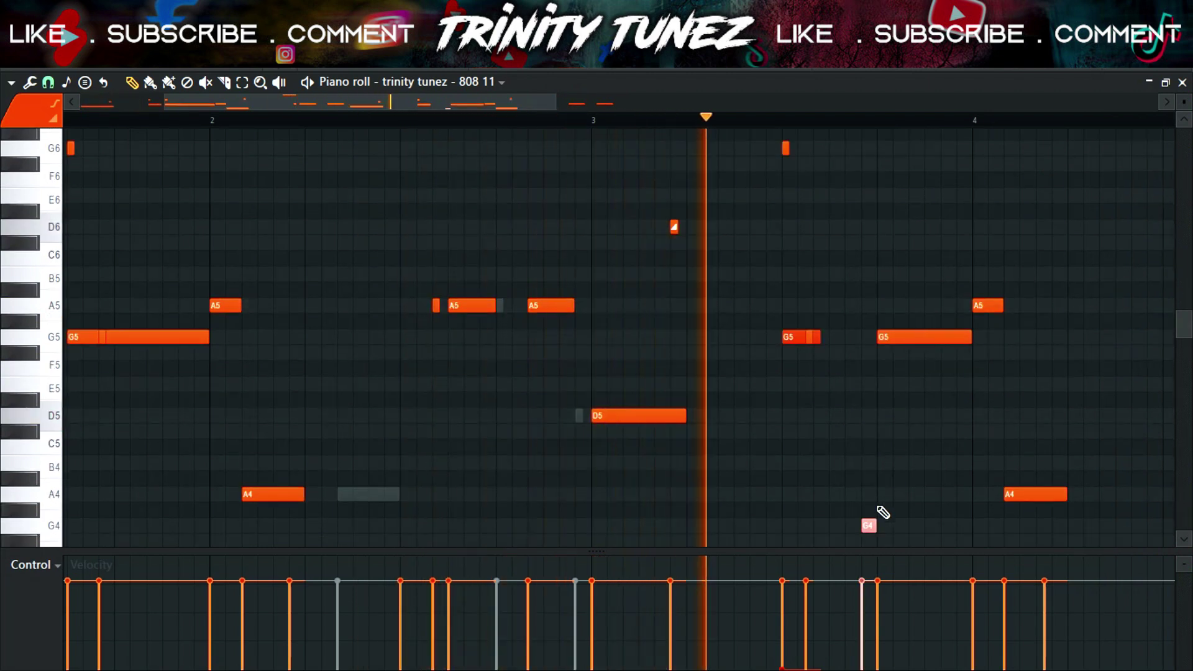
pyautogui.click(900, 304)
pyautogui.moveTo(902, 395); pyautogui.dragTo(870, 551)
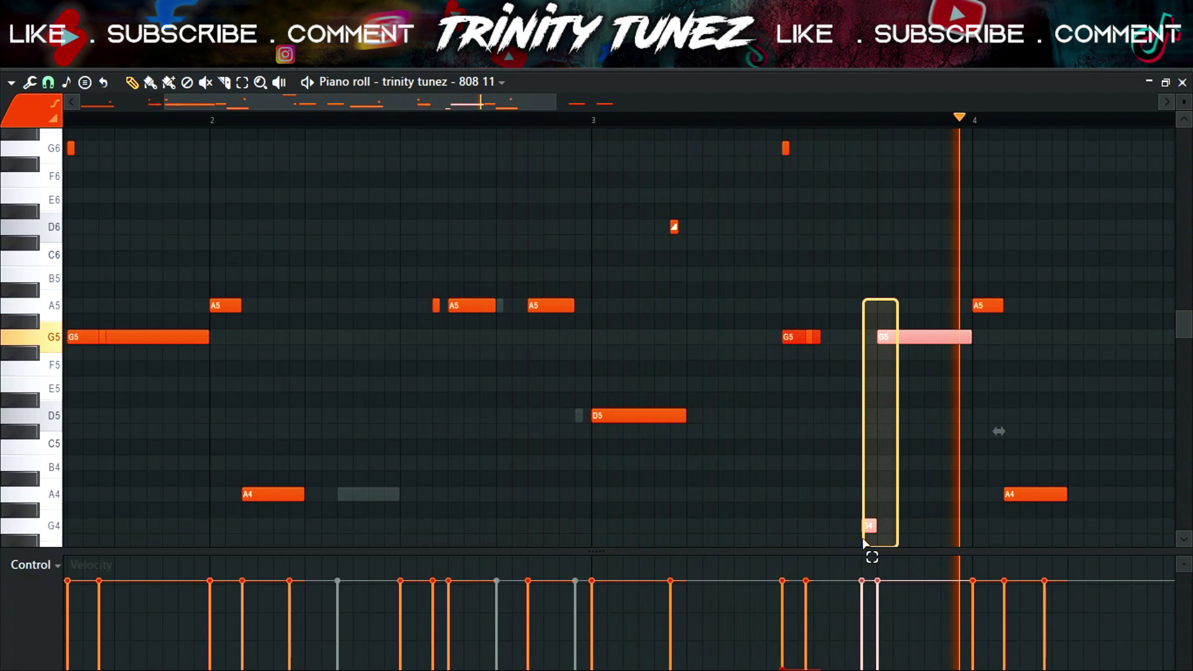
pyautogui.click(961, 372)
pyautogui.moveTo(967, 337); pyautogui.dragTo(924, 338)
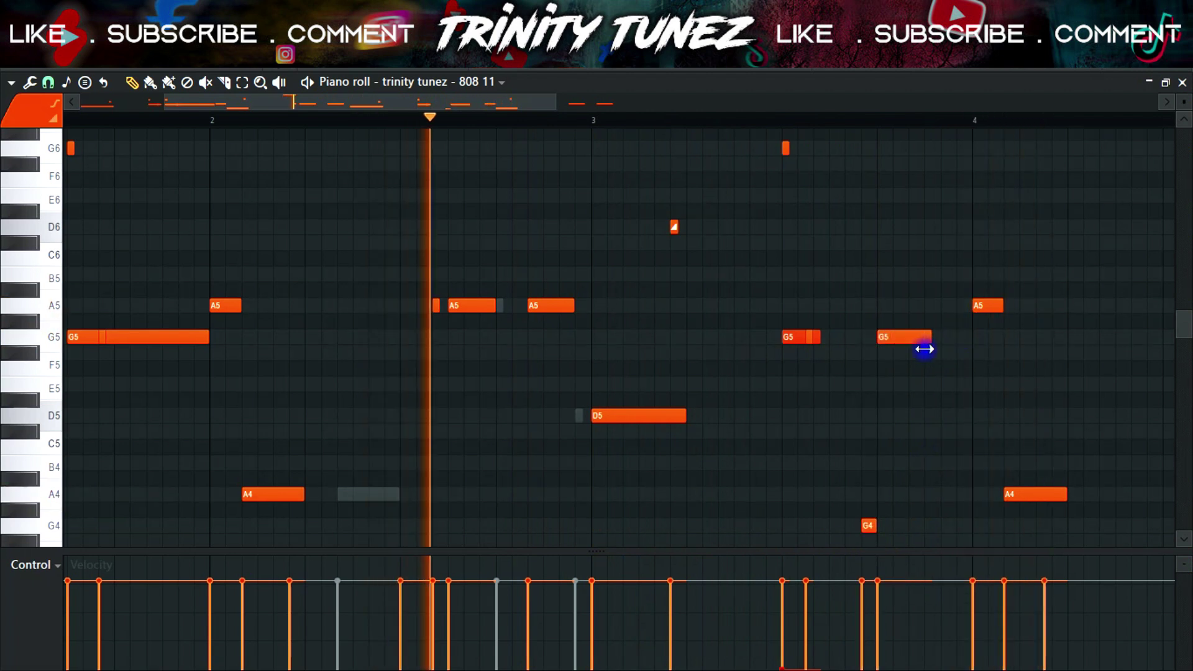
# - Raise the short G4 and following G5 by an octave, then complete bar 3 with another G5 and a short G6, removing the extra G6
pyautogui.click(868, 526)
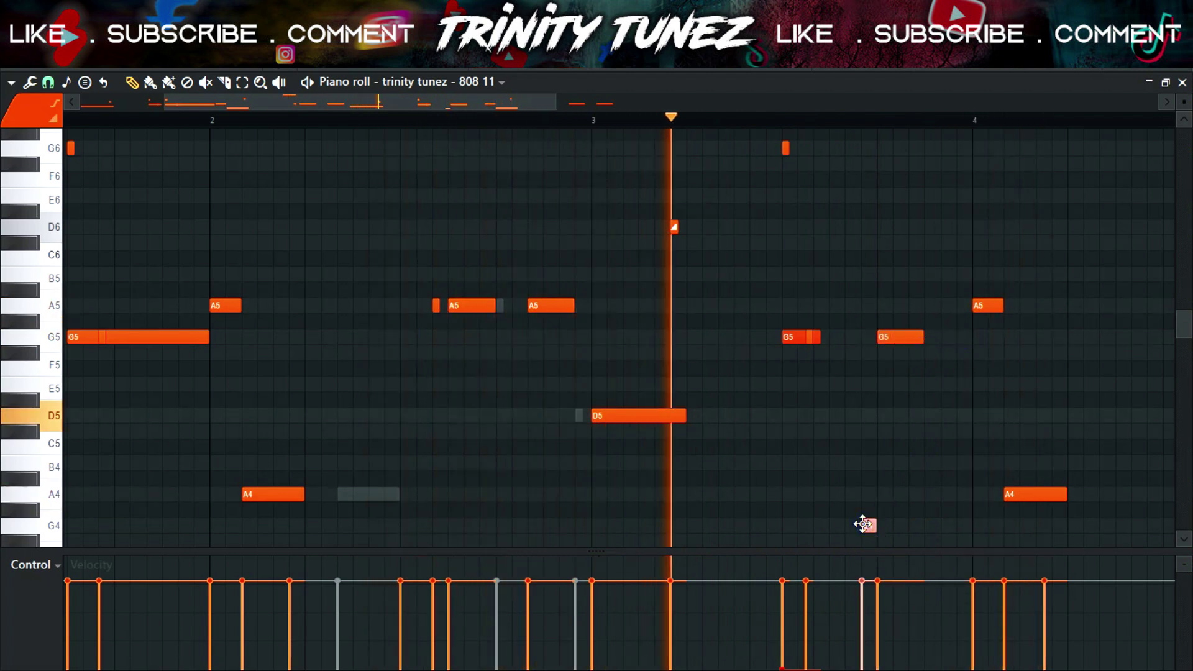
pyautogui.moveTo(925, 332); pyautogui.dragTo(868, 520)
pyautogui.hotkey('ctrl', 'Up')
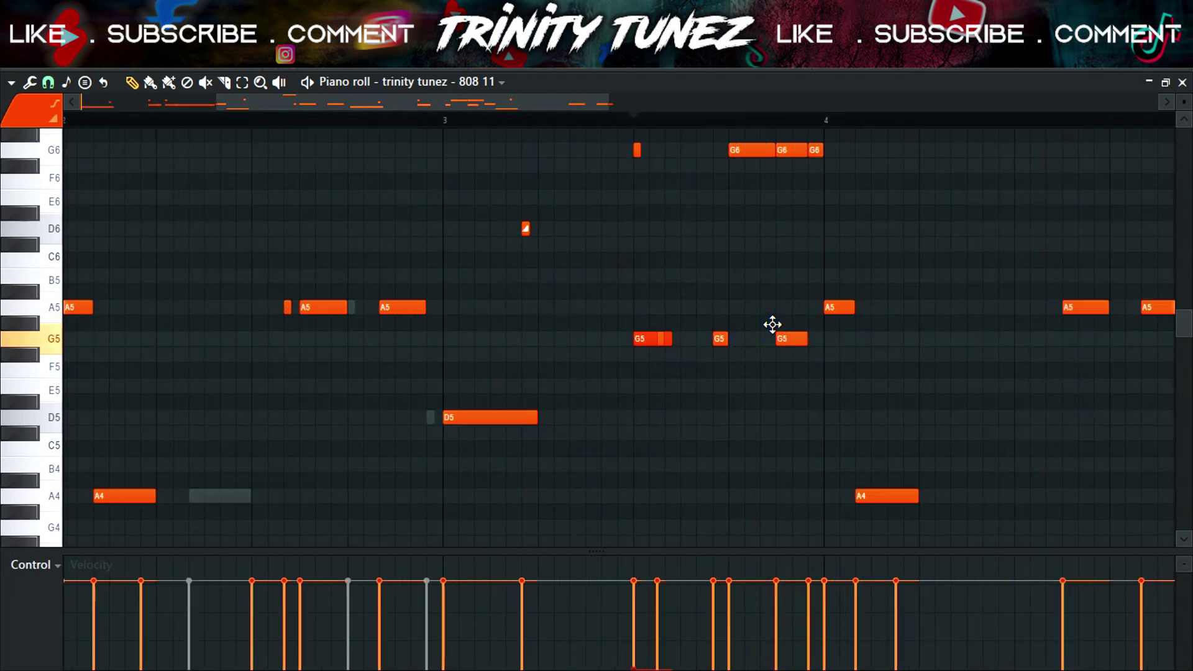
pyautogui.press('space')
pyautogui.rightClick(792, 151)
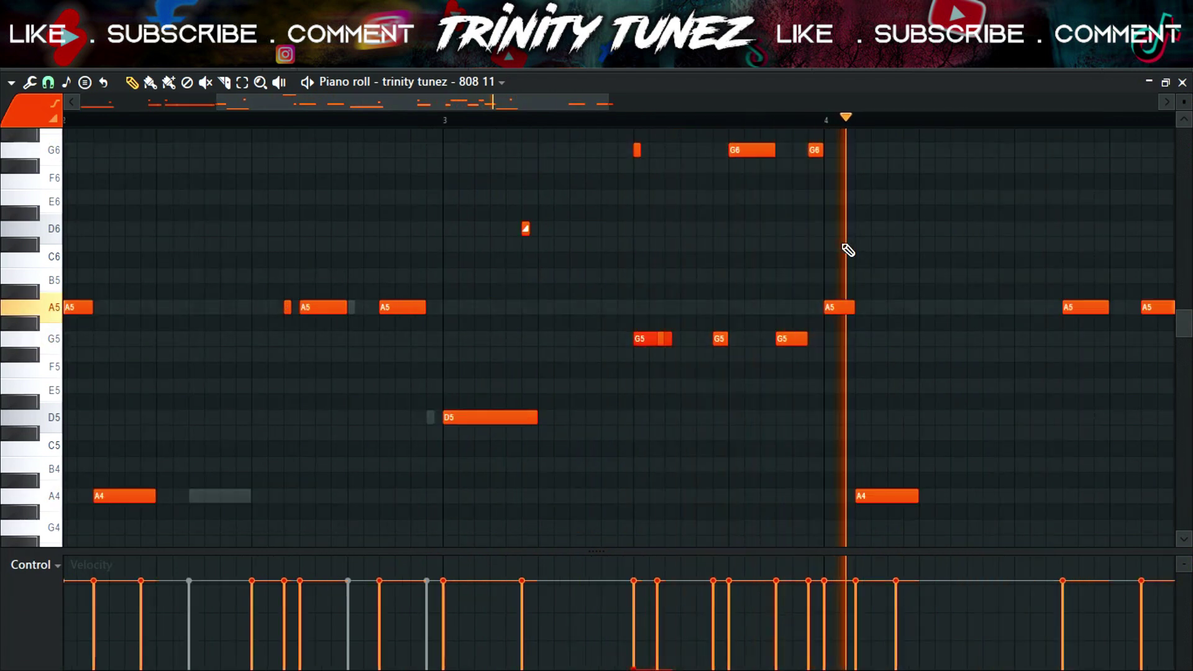
# - Delete the A4 note in bar 4 and extend the A5 note at the bar's start to one beat
pyautogui.press('space')
pyautogui.rightClick(880, 495)
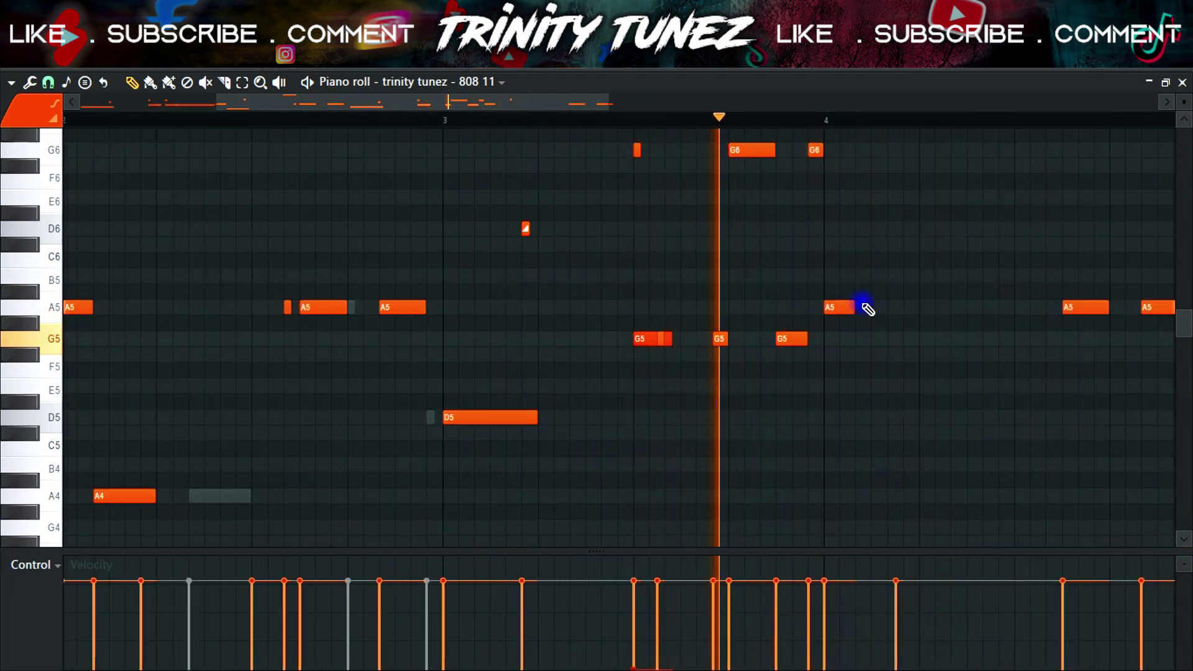
pyautogui.moveTo(855, 309); pyautogui.dragTo(919, 311)
# - Try a shorter final G6 note in bar 3, restore its length, and delete the short A6 note in bar 4
pyautogui.moveTo(822, 151); pyautogui.dragTo(814, 152)
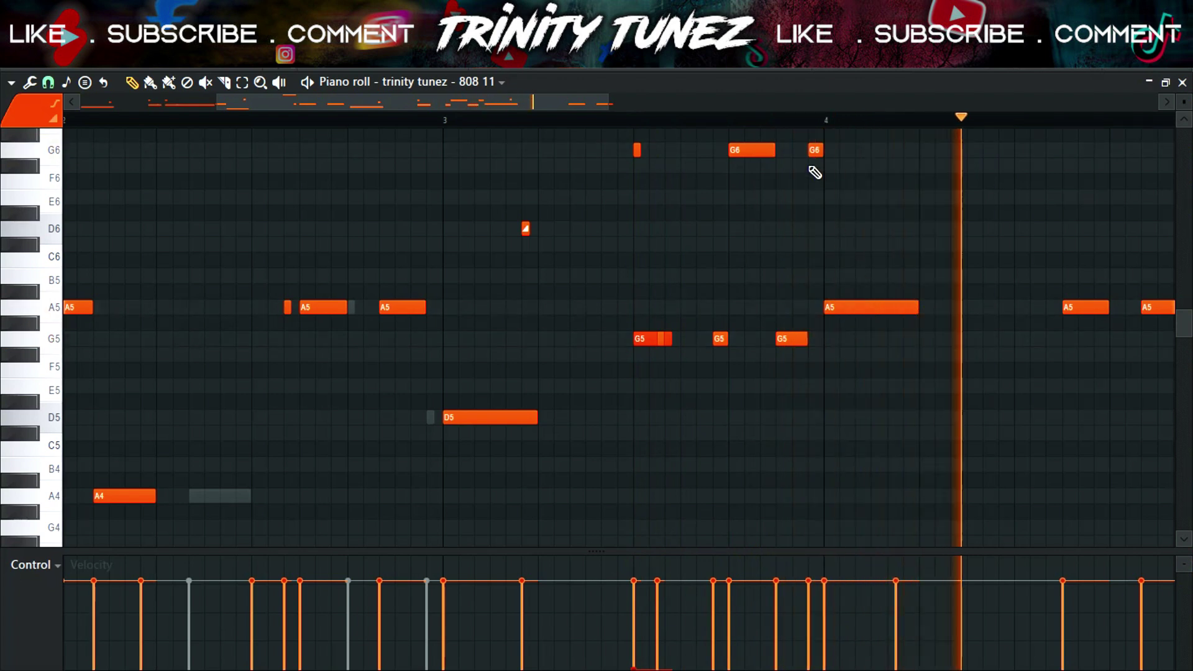
pyautogui.scroll(3, 809, 310)
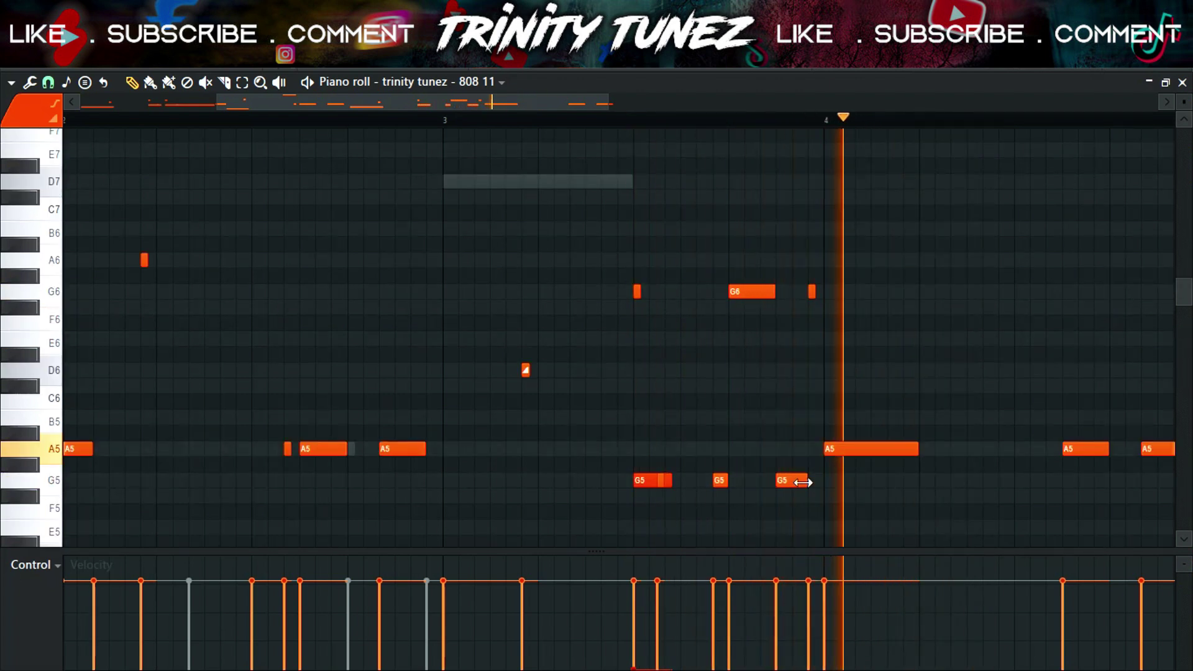
pyautogui.moveTo(814, 297); pyautogui.dragTo(822, 297)
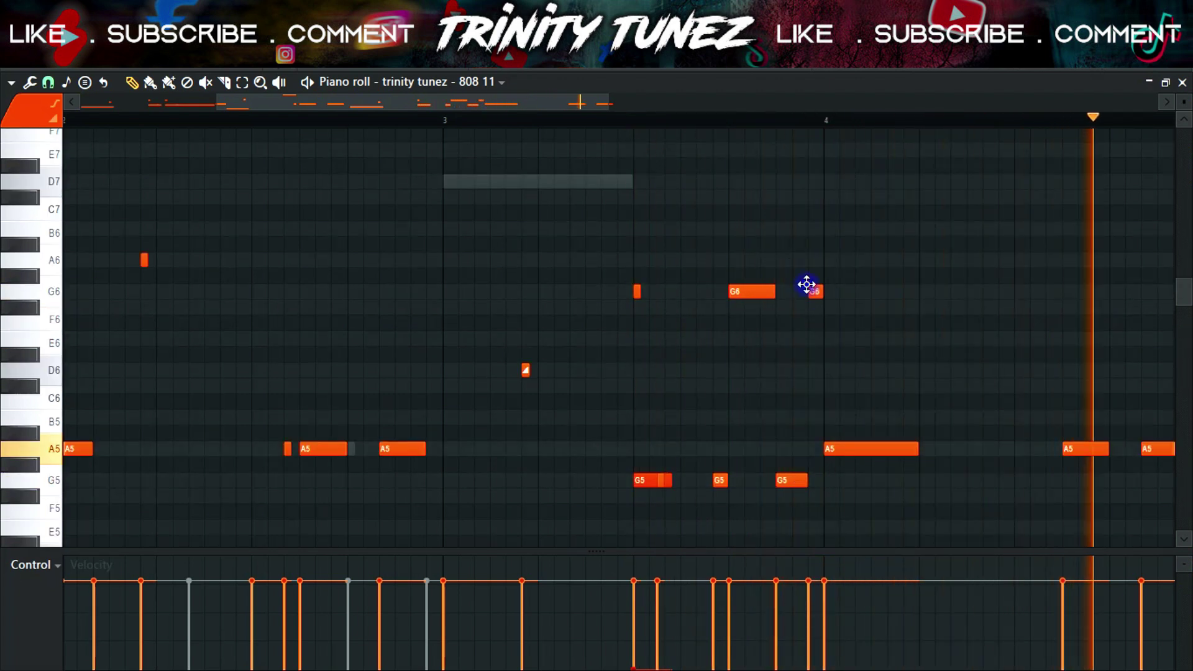
# - Remove the second A5 note in bar 4 and place a two-step A5 note on beat 3 instead
pyautogui.moveTo(602, 101); pyautogui.dragTo(669, 120)
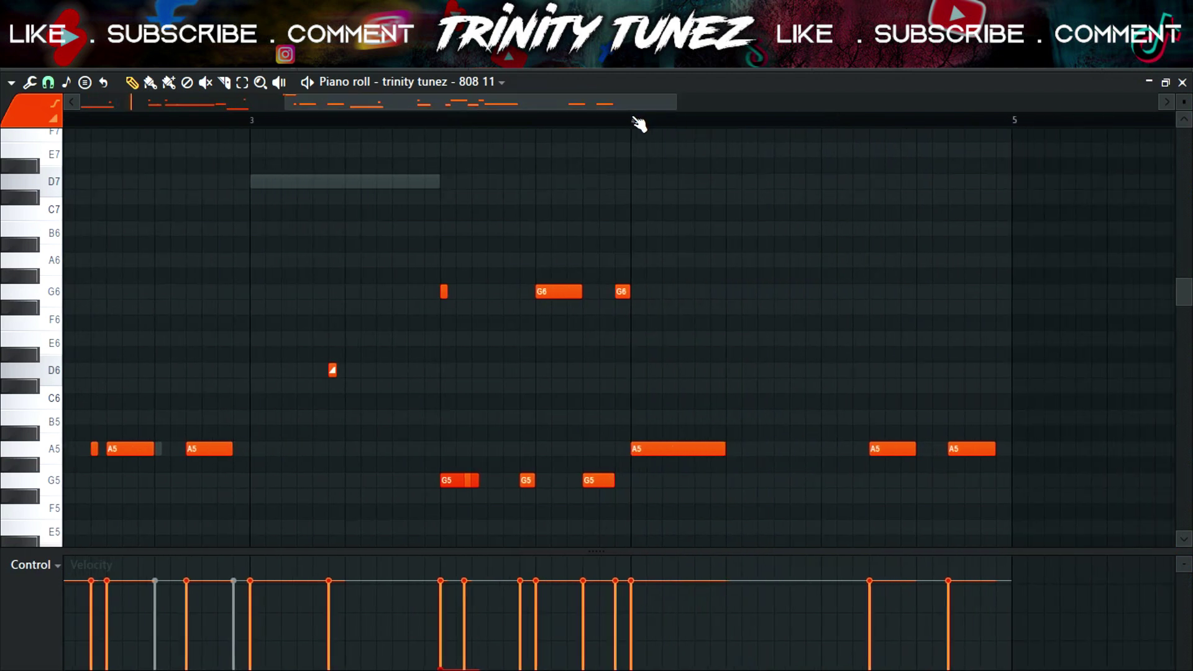
pyautogui.click(640, 120)
pyautogui.scroll(-1, 832, 252)
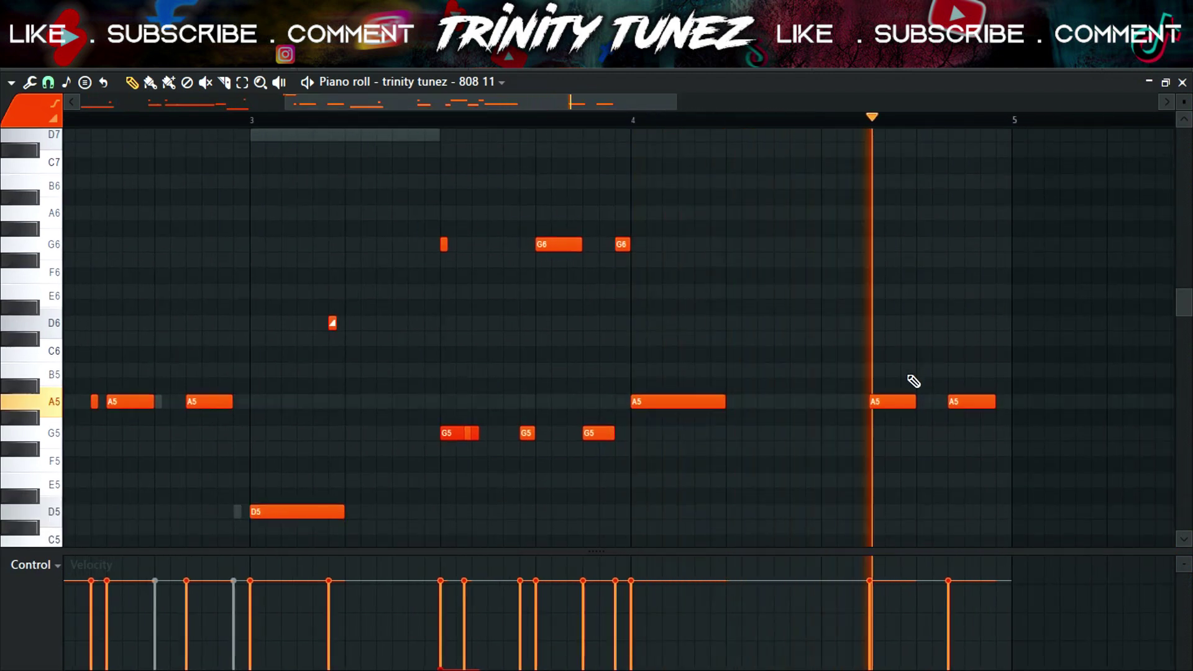
pyautogui.click(491, 120)
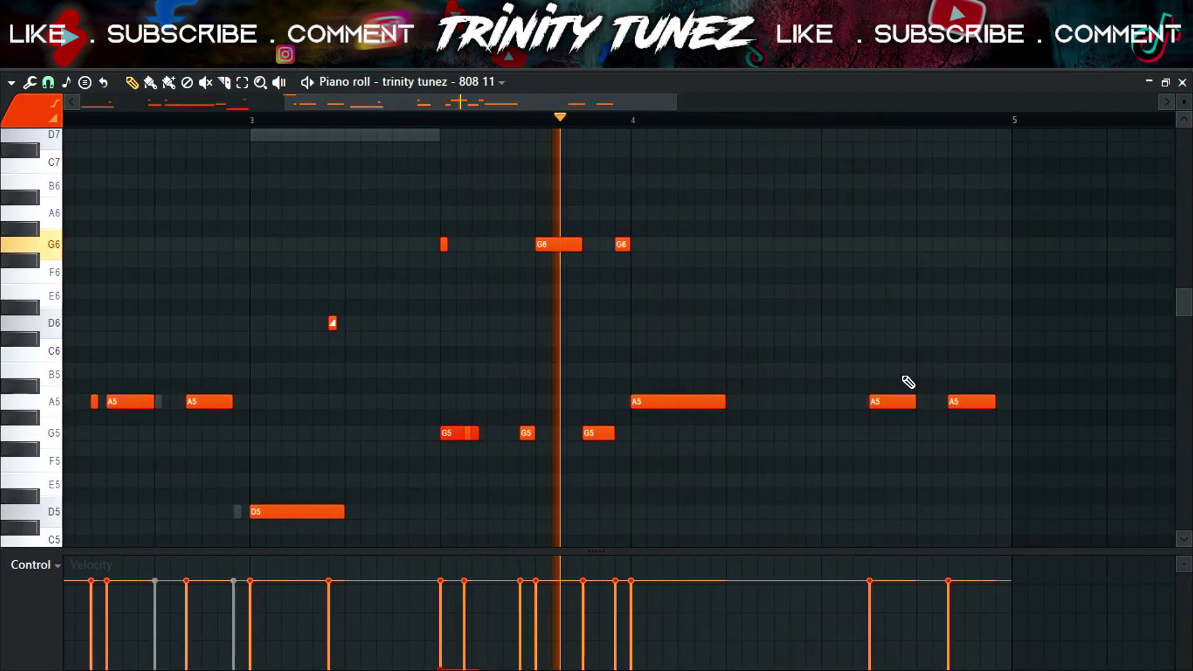
pyautogui.rightClick(894, 399)
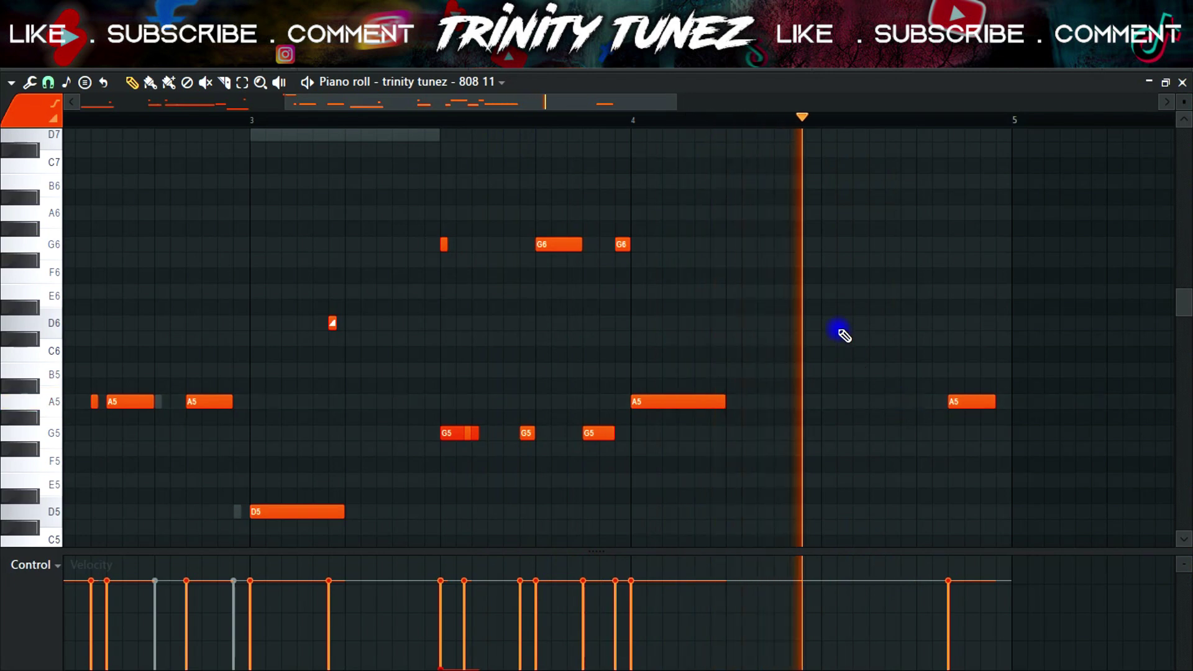
pyautogui.moveTo(823, 402)
pyautogui.mouseDown()
pyautogui.moveTo(887, 407)
pyautogui.moveTo(841, 402)
pyautogui.mouseUp()
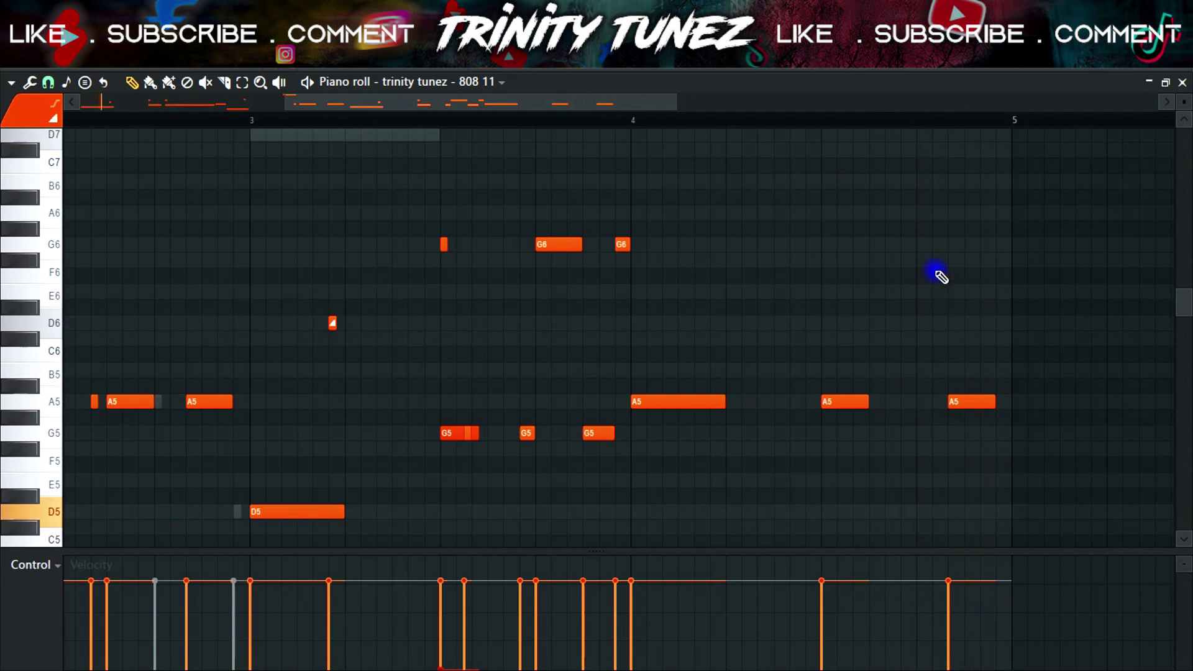
# - Add three short A6 notes following beat 3 of bar 4 and shorten the A5 note on that beat
pyautogui.moveTo(843, 125); pyautogui.dragTo(829, 179)
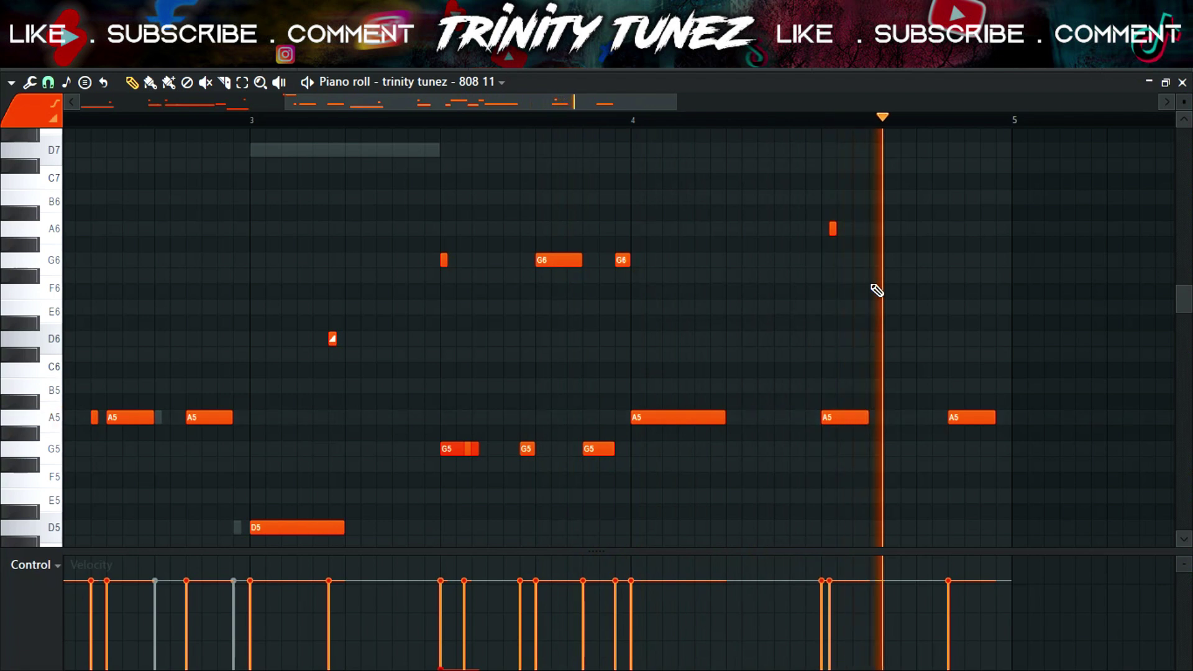
pyautogui.moveTo(897, 233); pyautogui.dragTo(865, 232)
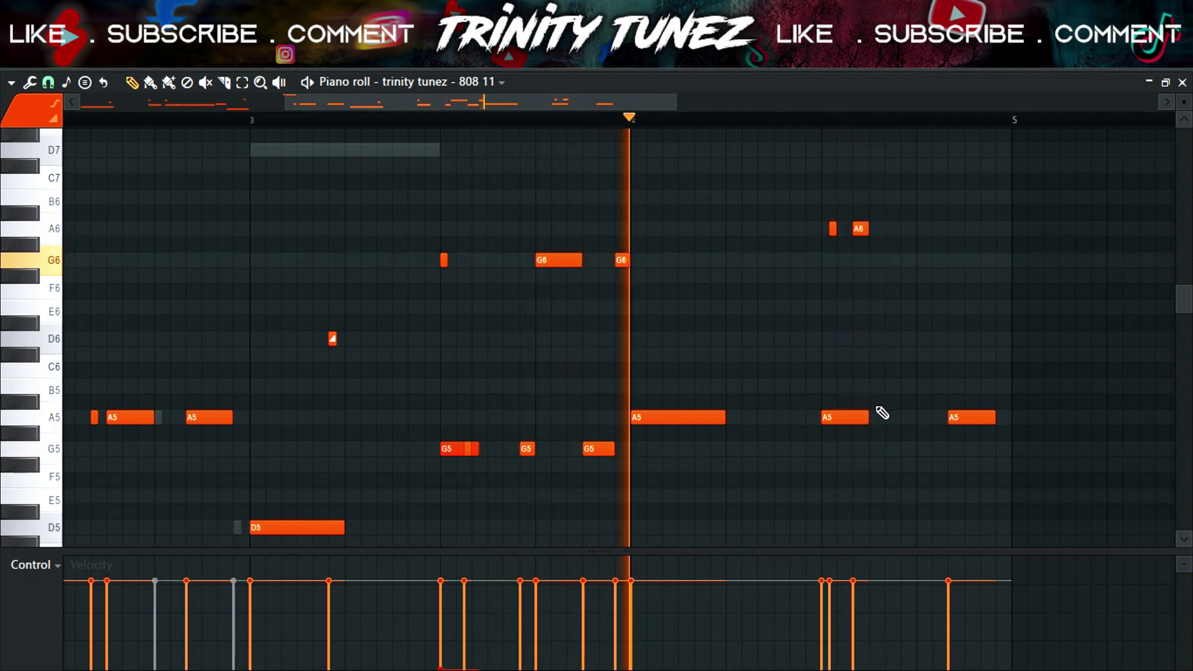
pyautogui.moveTo(867, 417); pyautogui.dragTo(849, 417)
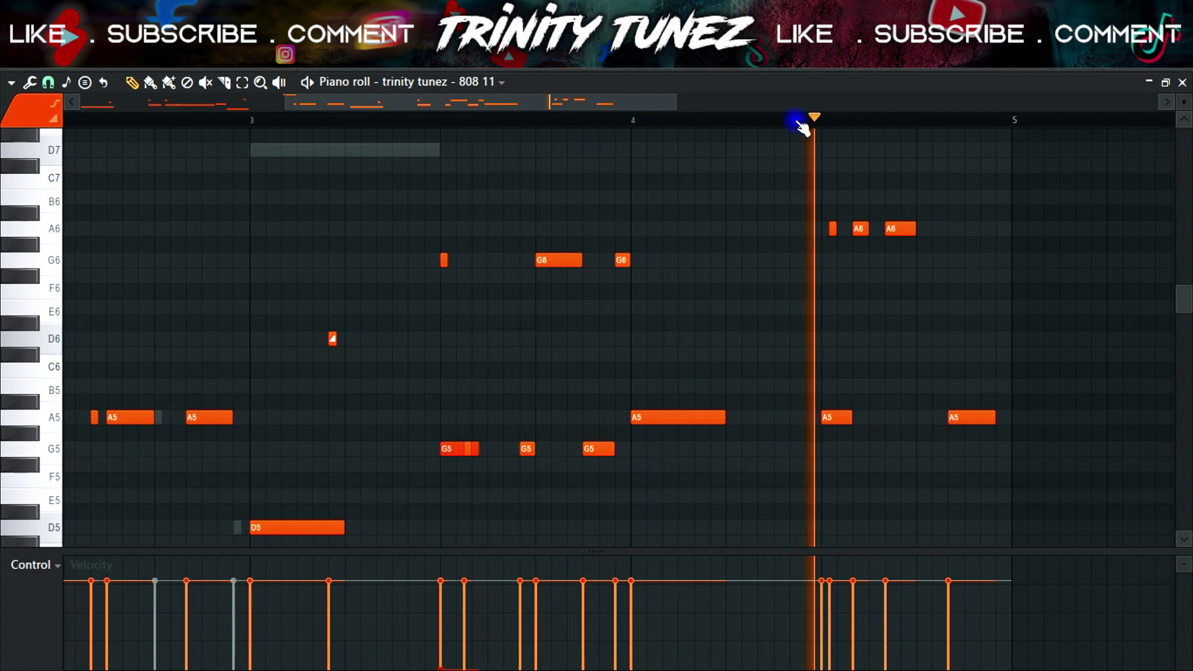
# - Move the last A6 note in bar 4 one step later and shorten it to one step
pyautogui.click(900, 231)
pyautogui.rightClick(899, 231)
pyautogui.click(908, 229)
pyautogui.press('space')
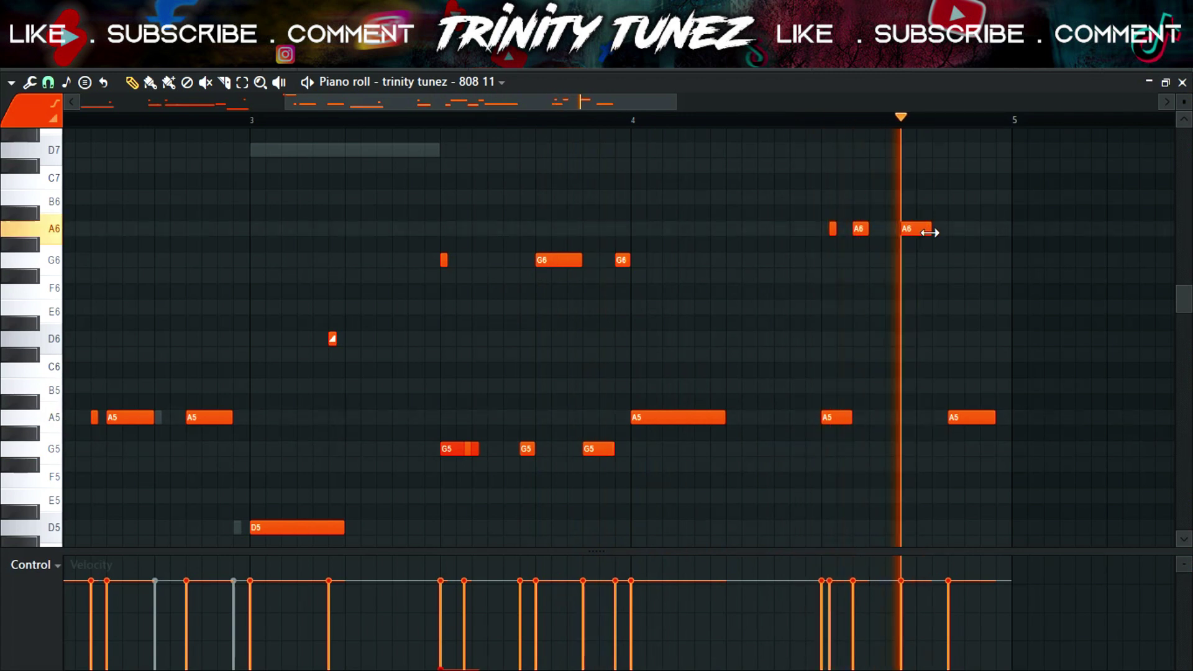
pyautogui.moveTo(917, 244); pyautogui.dragTo(950, 244)
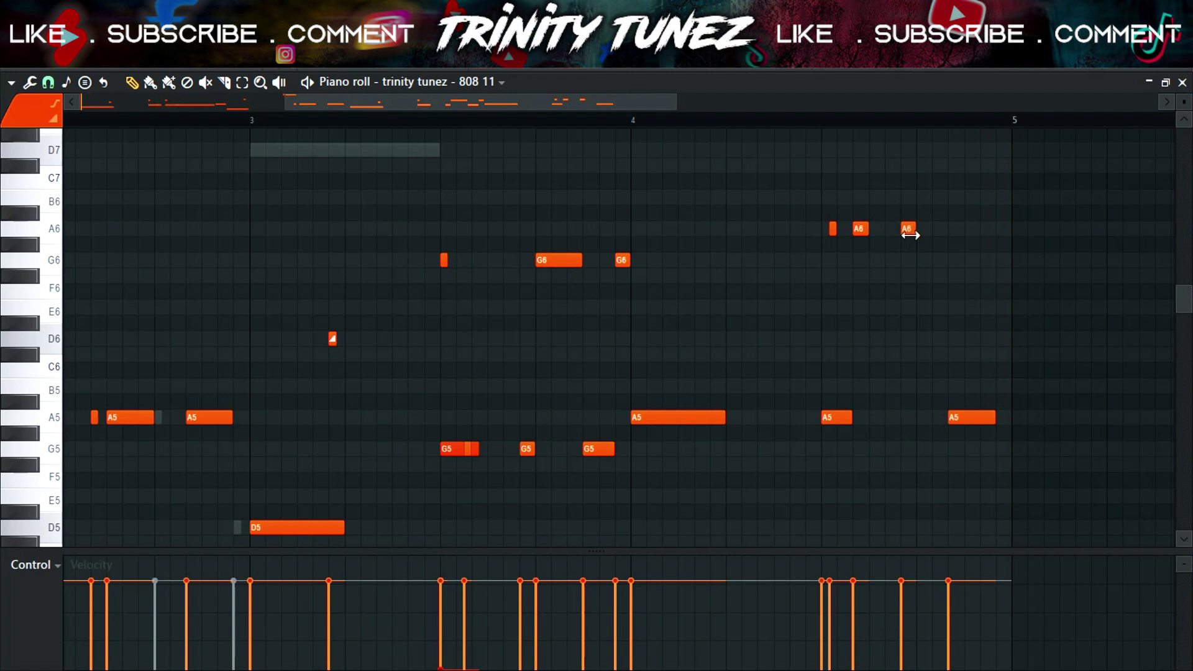
# - Shorten the last A5 note in bar 4 to one step, then add a one-step A5 note at the bar's end and a short A6 between them
pyautogui.press('space')
pyautogui.click(997, 417)
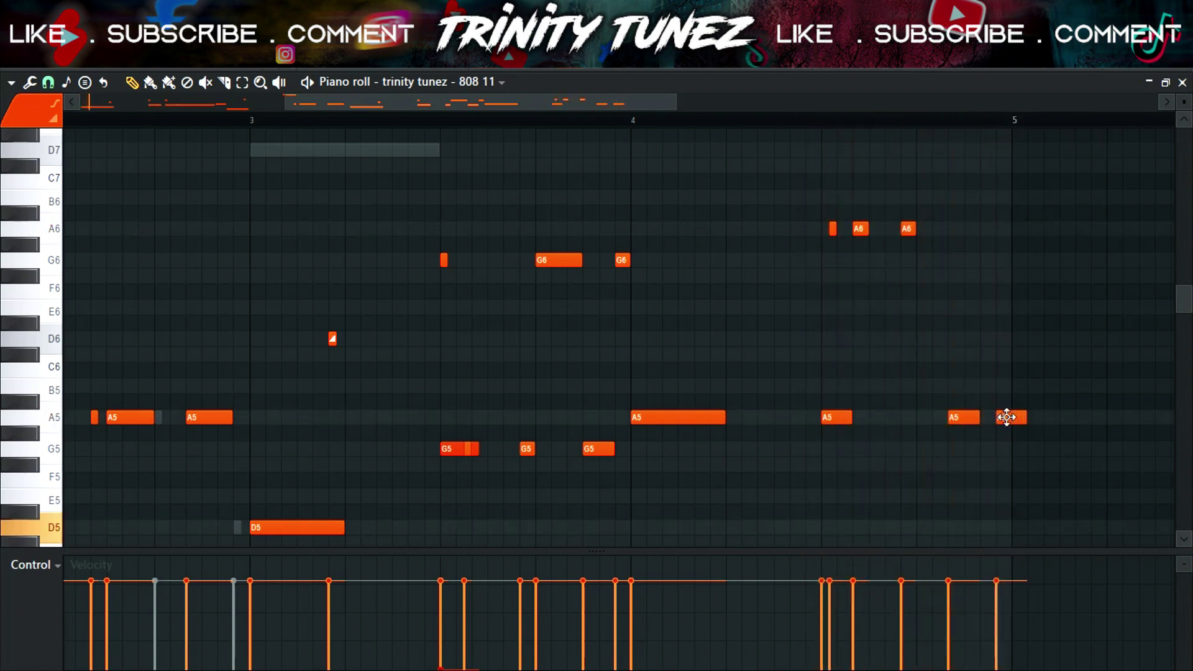
pyautogui.scroll(3, 1006, 417)
pyautogui.click(976, 339)
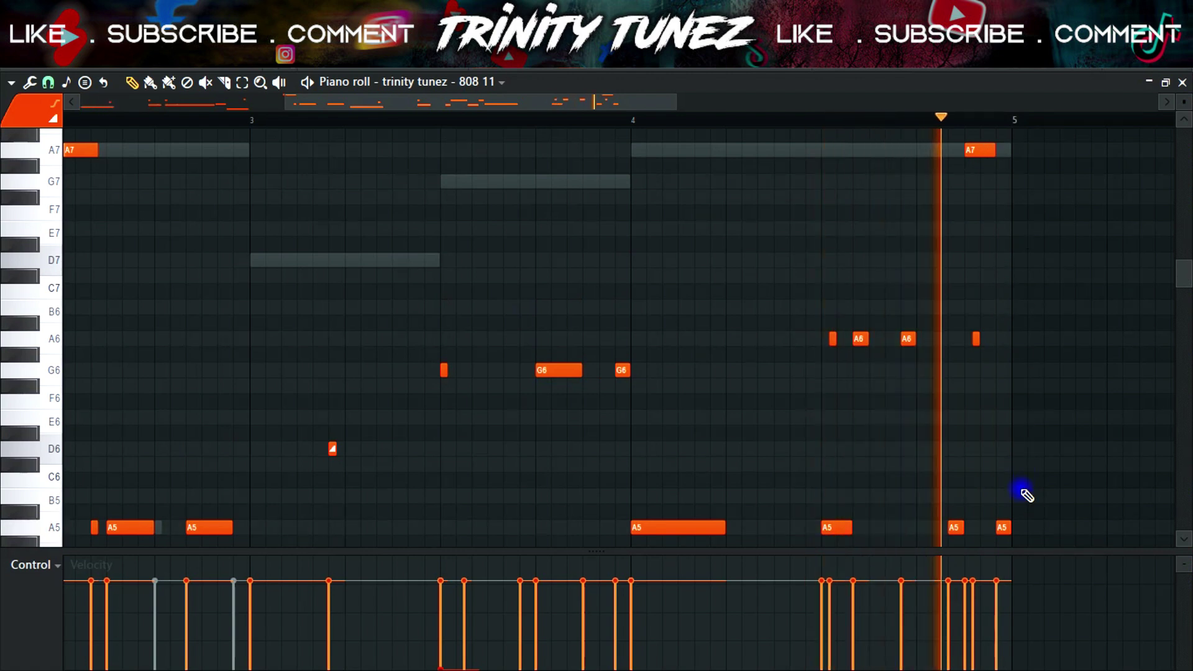
# - Open the 04_LogDrum piano roll and lower the A4 note in bar 2 by an octave to A3
pyautogui.press('F6')
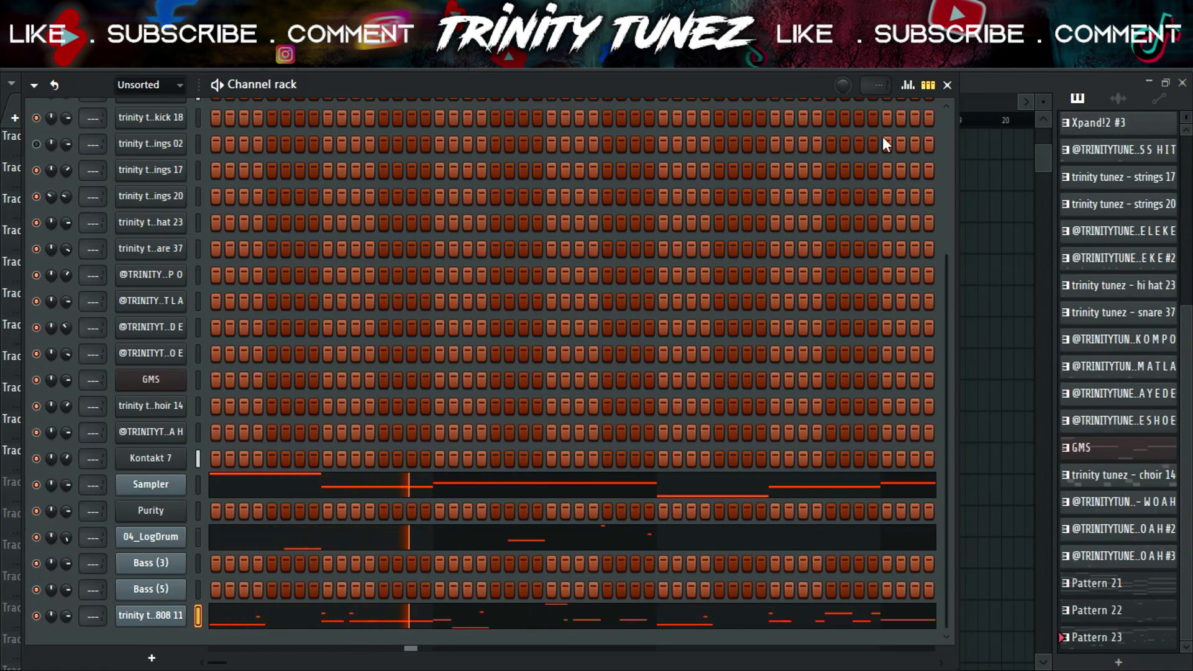
pyautogui.click(482, 547)
pyautogui.scroll(-10, 493, 520)
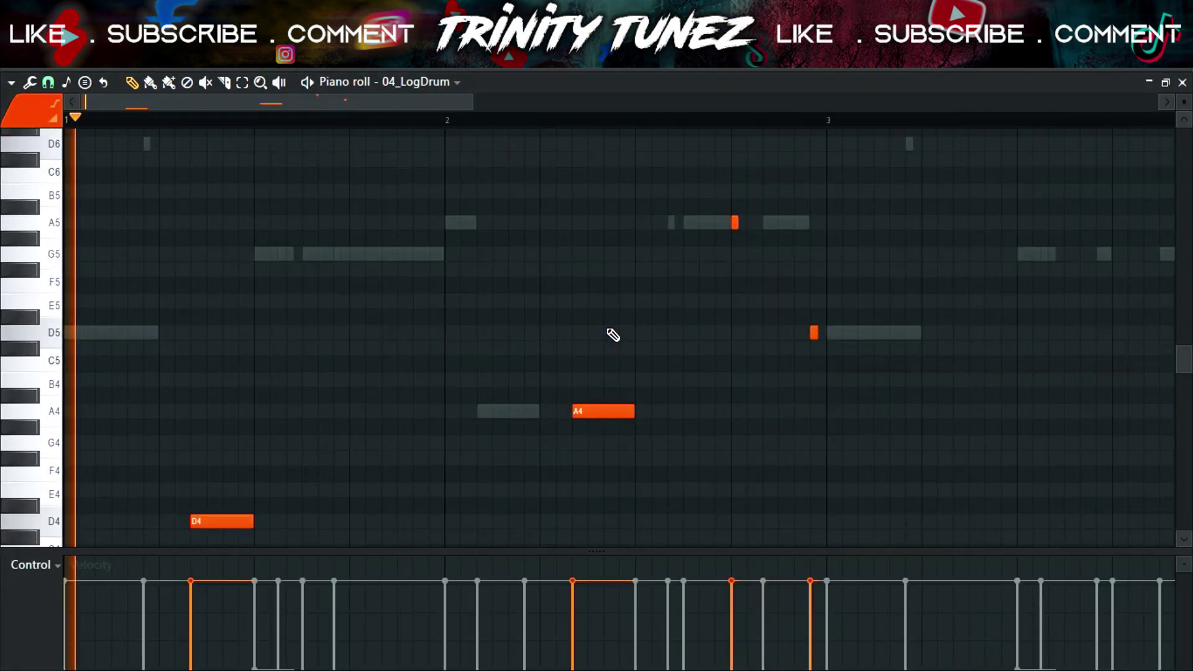
pyautogui.hotkey('ctrl', 'Down')
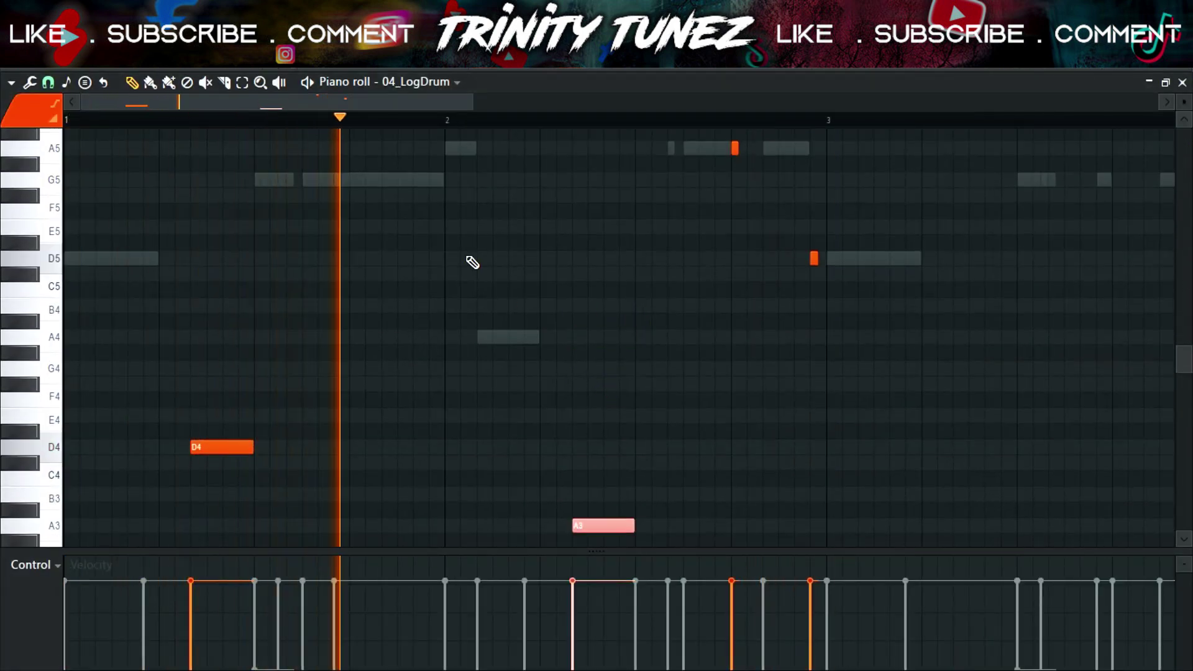
pyautogui.scroll(-1, 546, 125)
pyautogui.hotkey('ctrl', 'd')
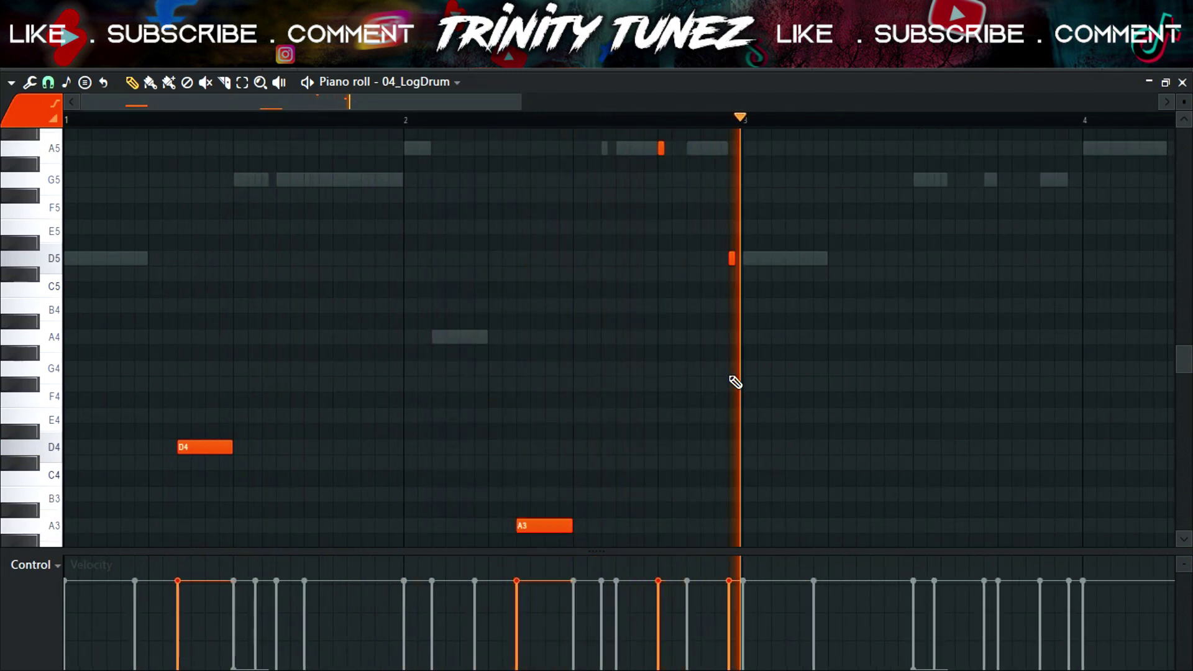
# - Place a one-beat D4 note at the start of bar 3 for JB LOG 2 SAUCE and check its synth settings
pyautogui.scroll(3, 932, 274)
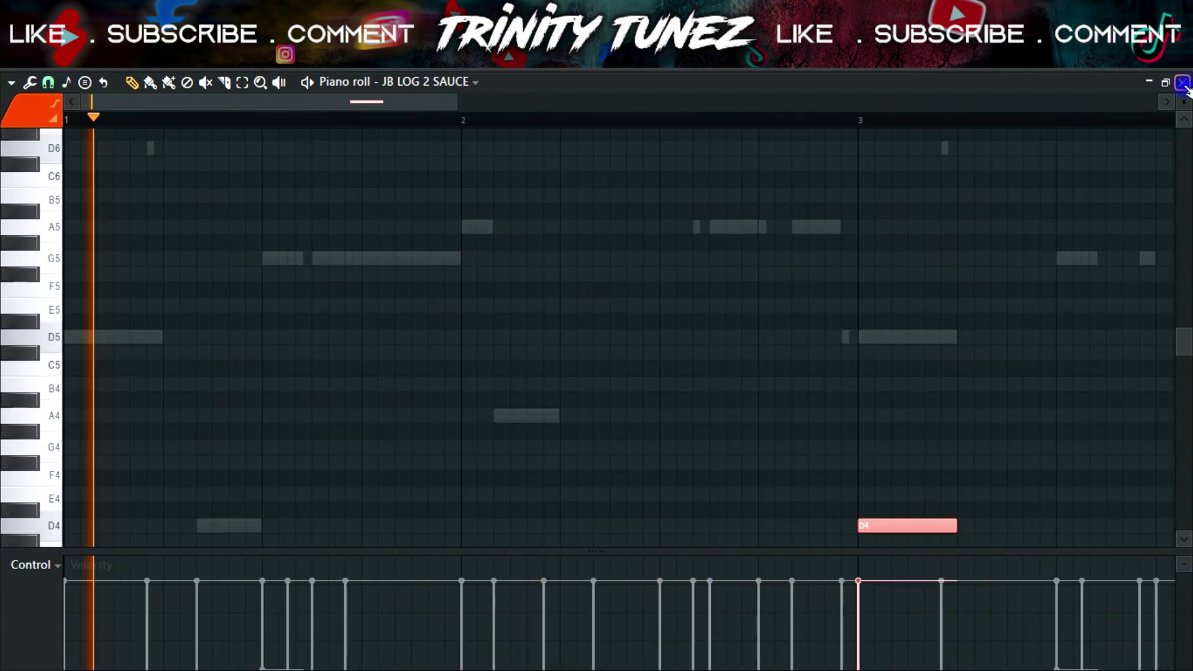
pyautogui.click(1182, 83)
pyautogui.click(142, 621)
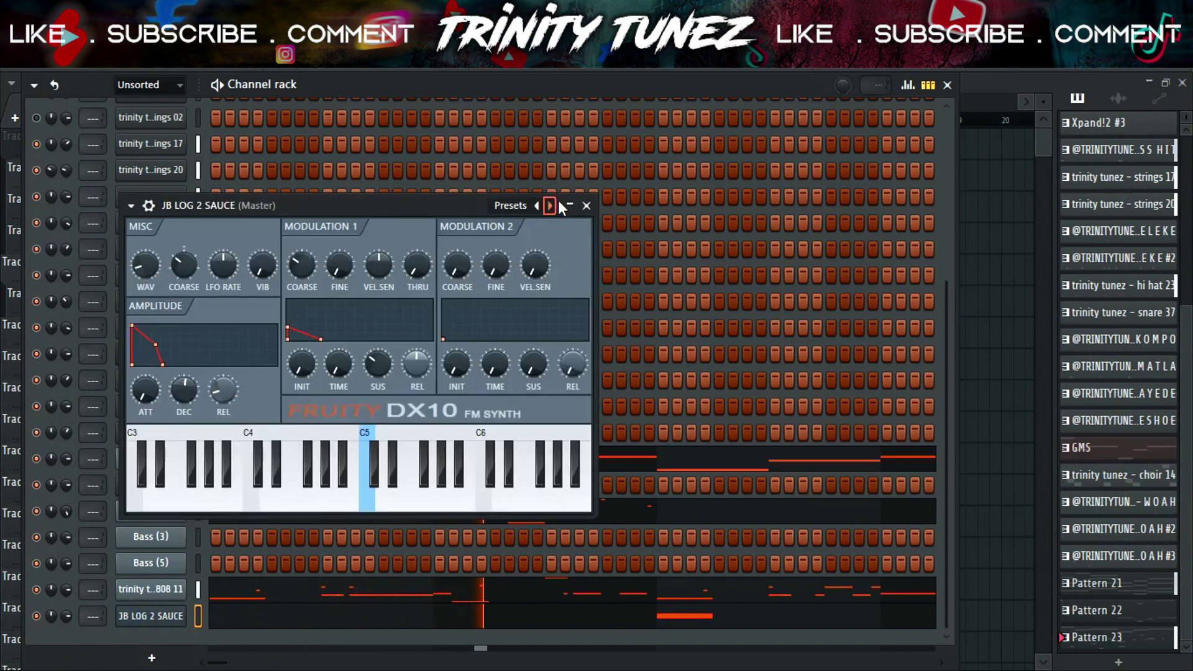
pyautogui.click(585, 206)
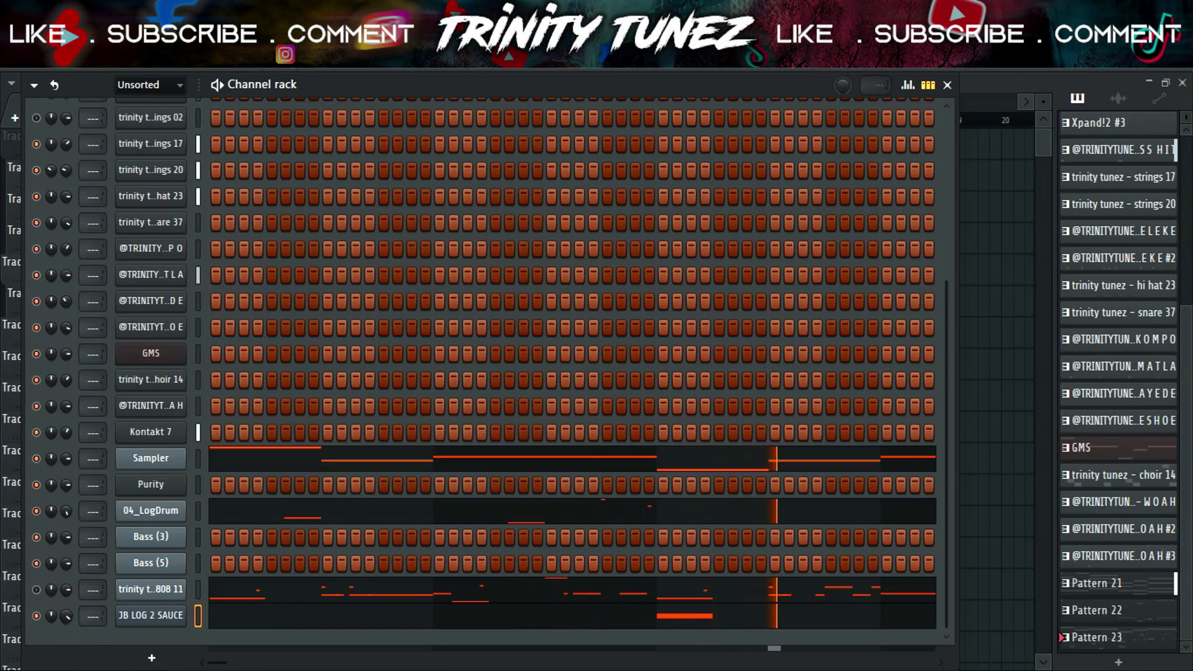
# - Lower the JB LOG 2 SAUCE note in bar 3 to D3 and add a one-step D4 note shortly after beat 2
pyautogui.click(482, 626)
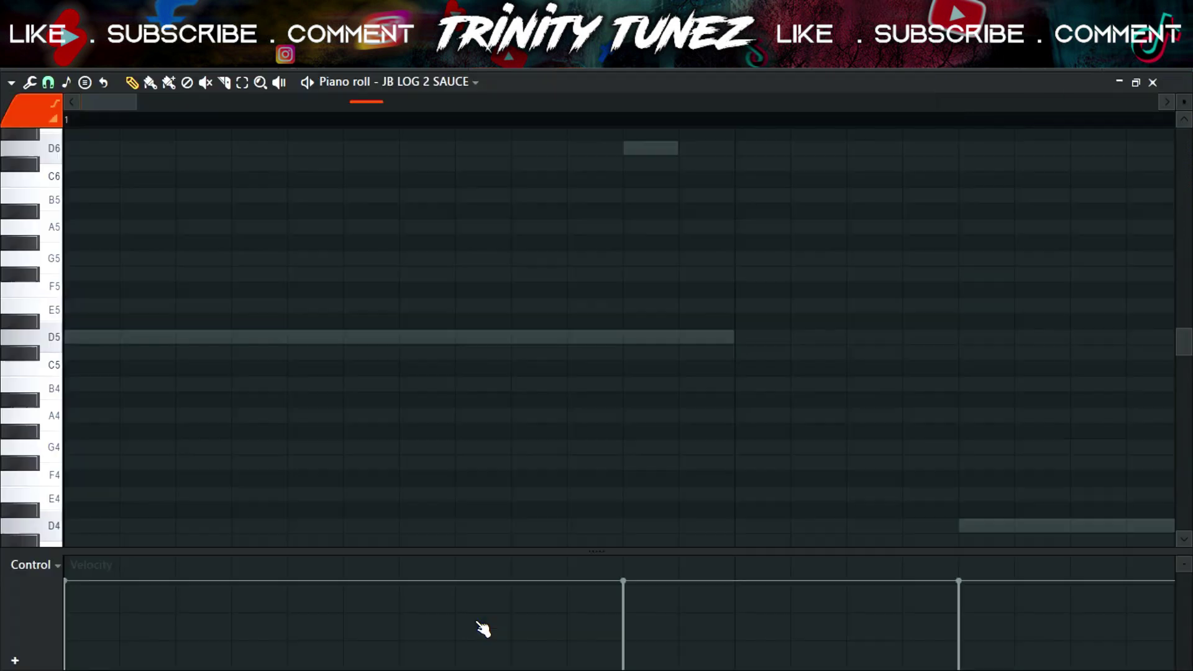
pyautogui.click(842, 365)
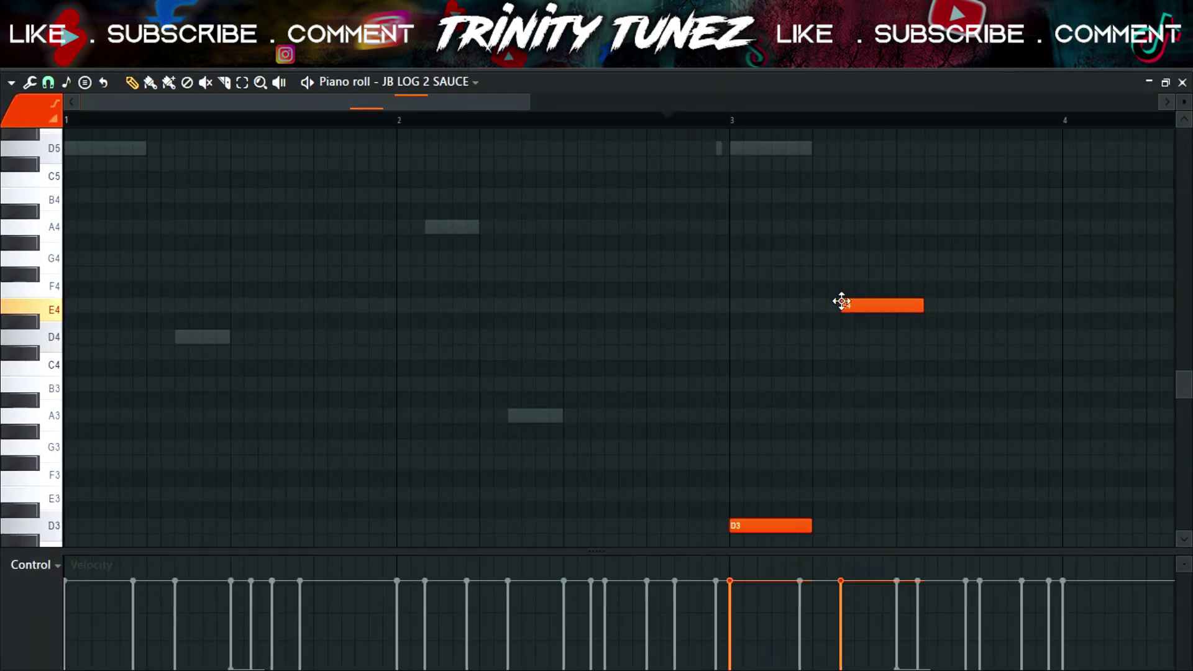
pyautogui.press('space')
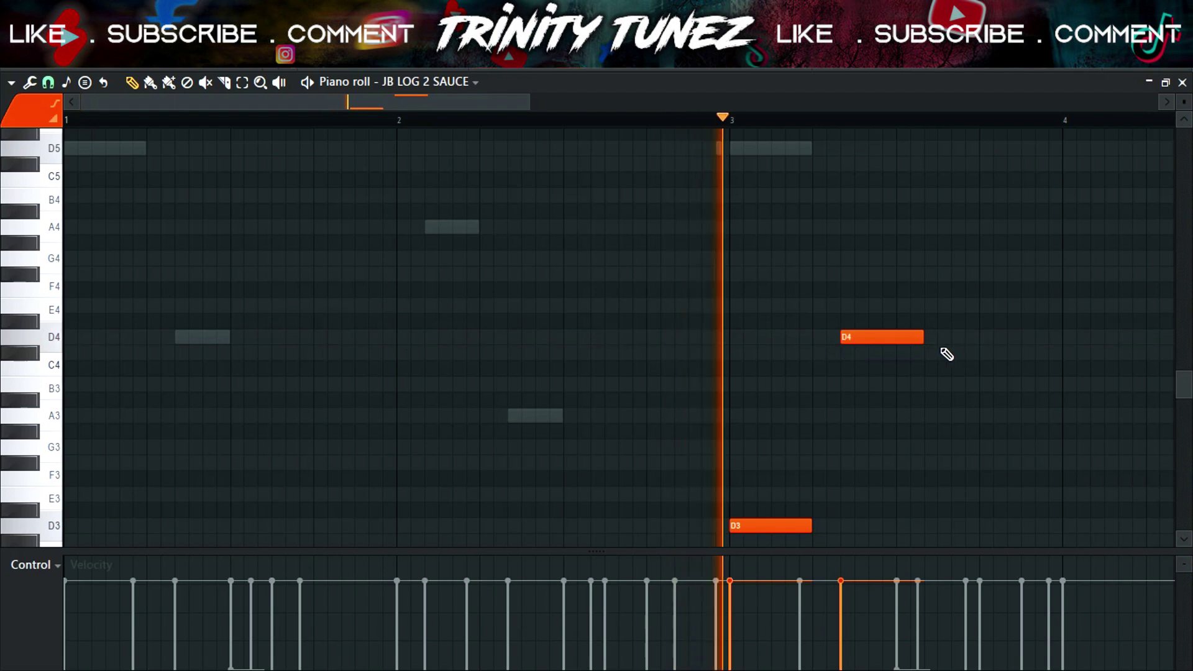
pyautogui.moveTo(925, 338); pyautogui.dragTo(877, 341)
pyautogui.press('space')
pyautogui.press('space')
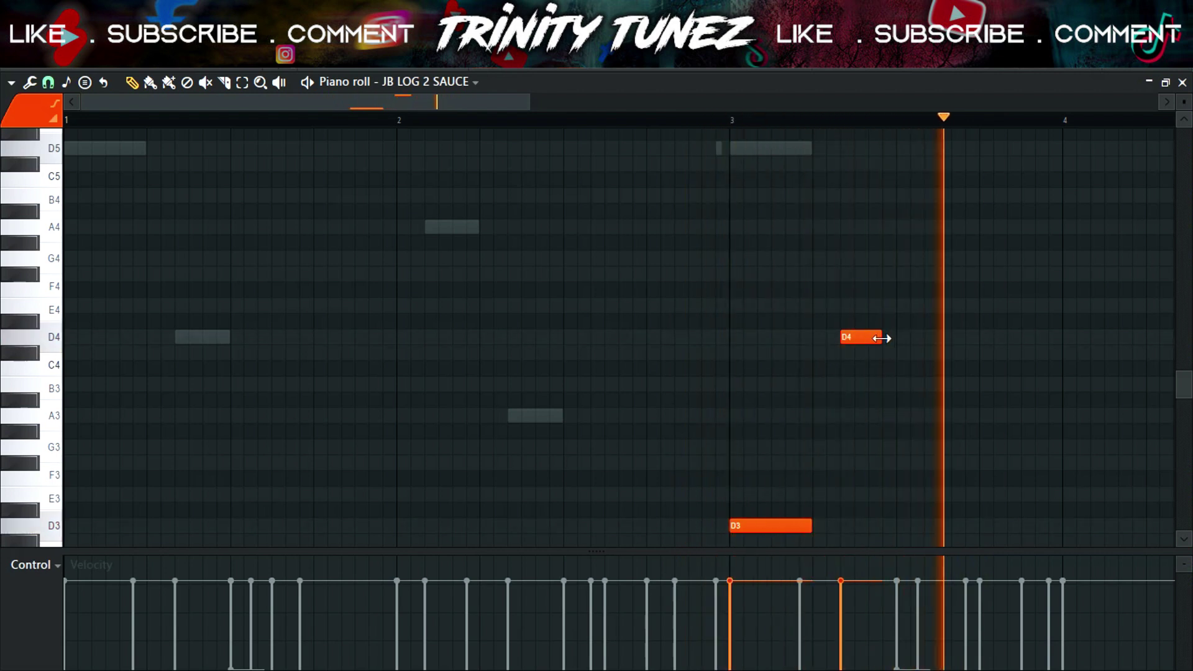
pyautogui.moveTo(882, 338); pyautogui.dragTo(851, 340)
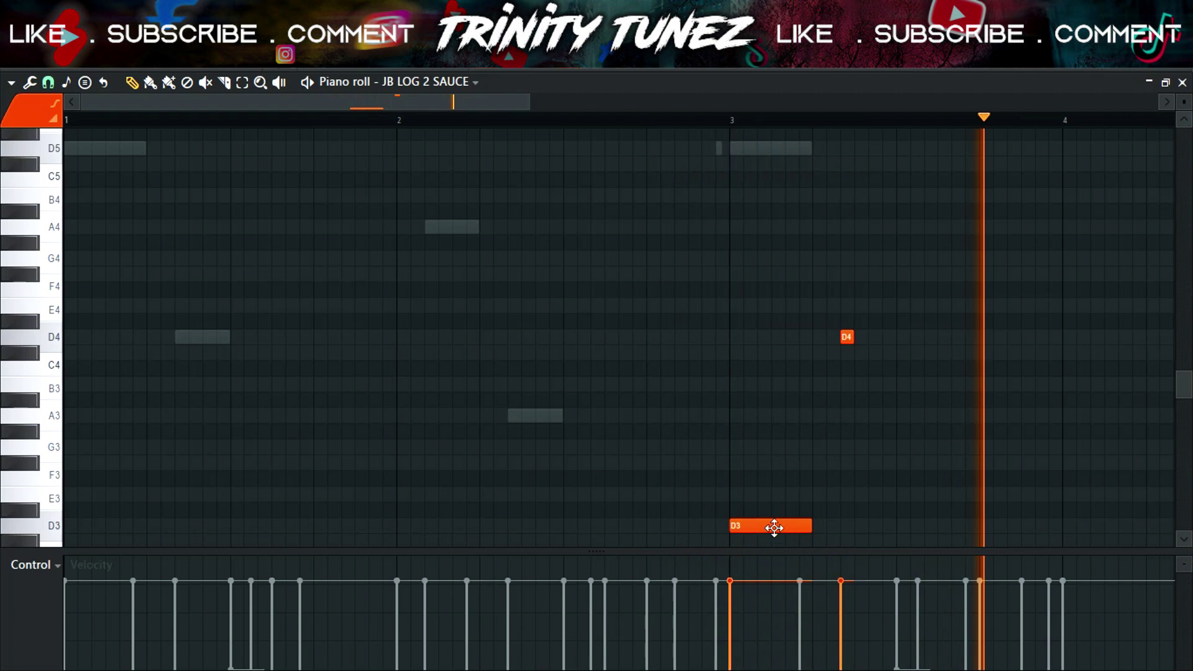
# - Split the bass pattern by channel into JB LOG 2 SAUCE, 808 11 and 04_LogDrum clips on tracks 26–28 from bar 9, and play the arrangement
pyautogui.press('F6')
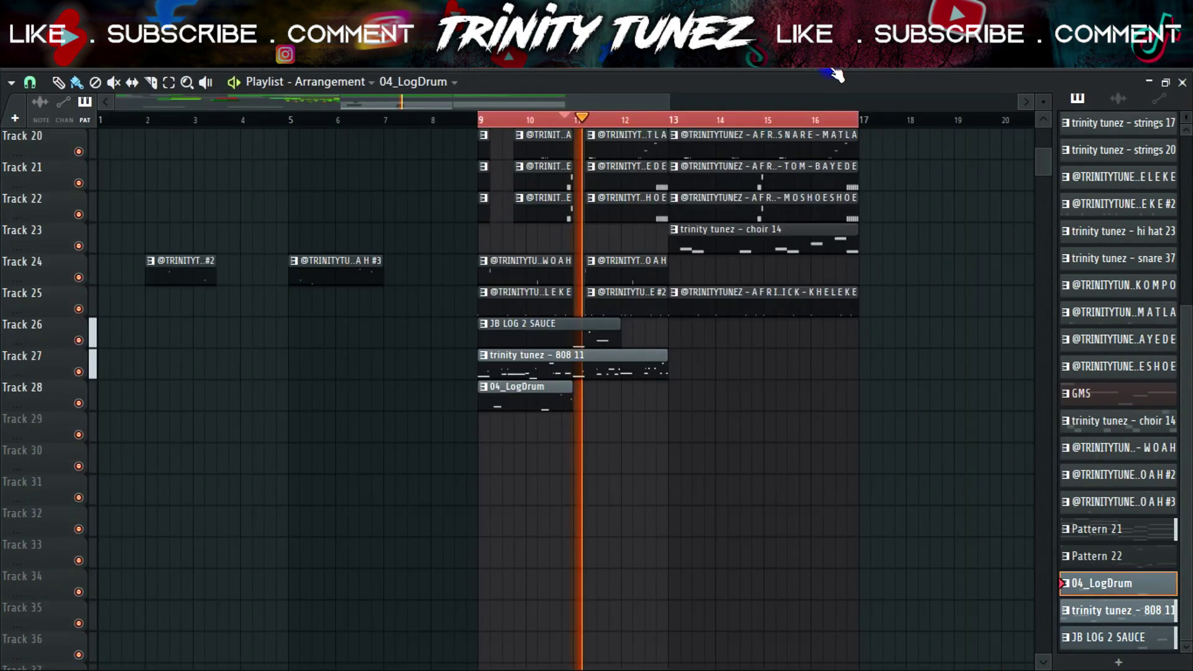
pyautogui.press('F5')
pyautogui.moveTo(674, 98); pyautogui.dragTo(418, 103)
pyautogui.press('space')
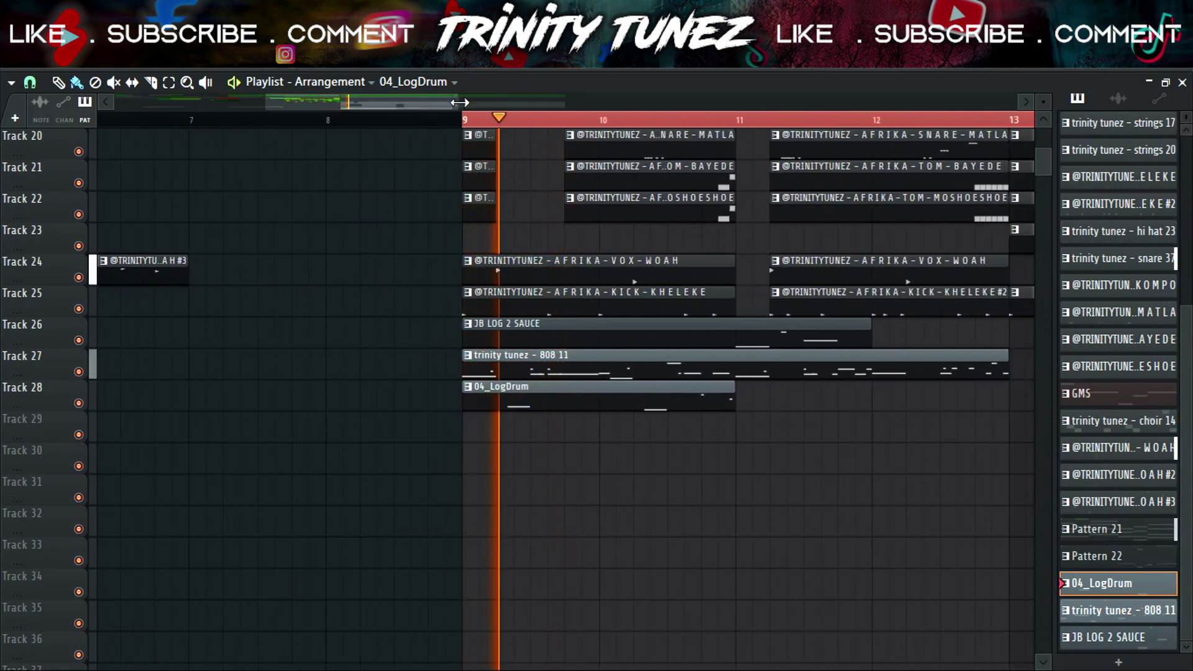
# - Cut a short gap after beat 3 of bar 9 in the bass clips, and remove JB LOG 2 SAUCE from the first beat of bar 11
pyautogui.scroll(3, 675, 349)
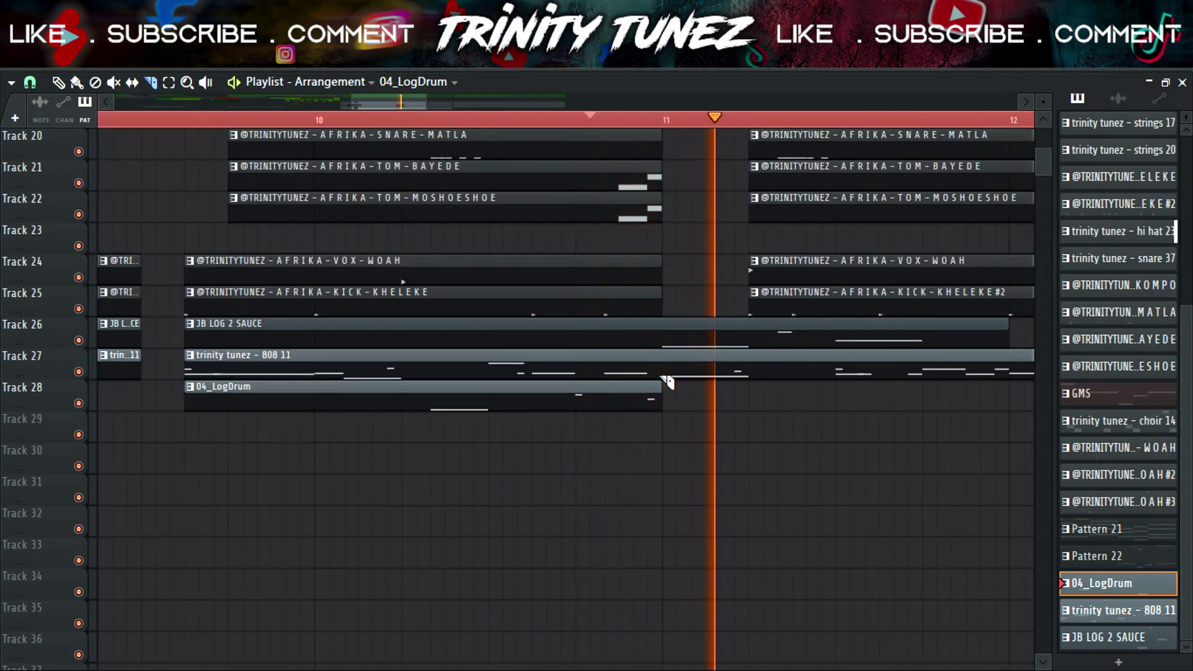
pyautogui.click(672, 322)
pyautogui.press('space')
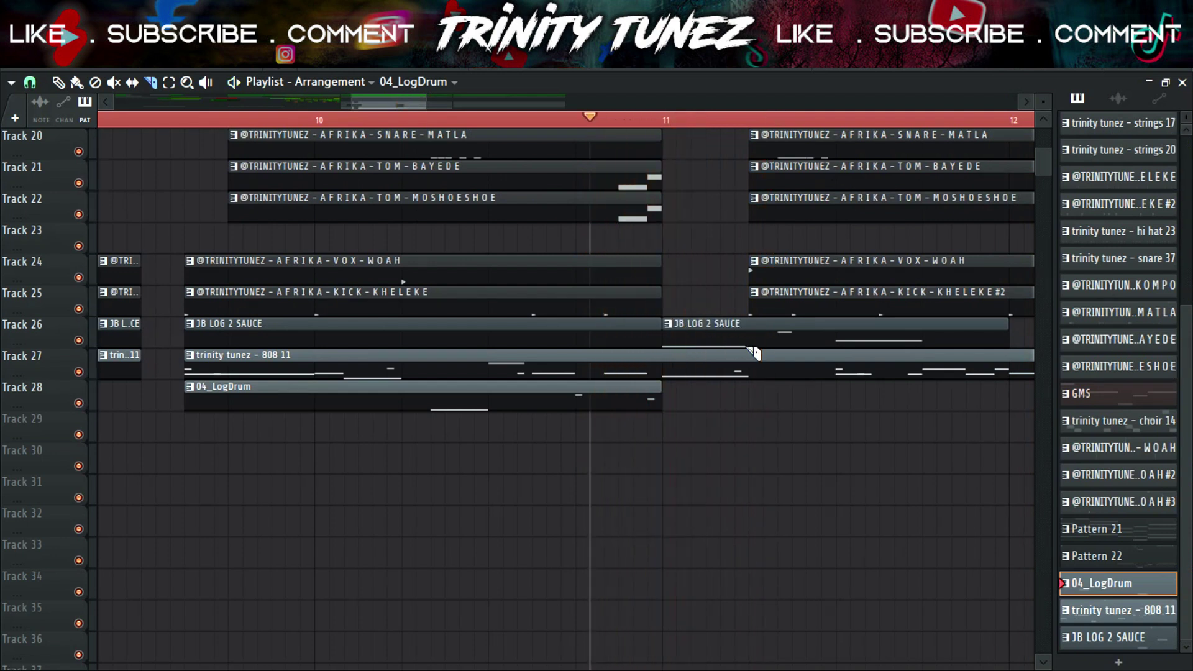
pyautogui.moveTo(760, 322); pyautogui.dragTo(758, 351)
pyautogui.press('space')
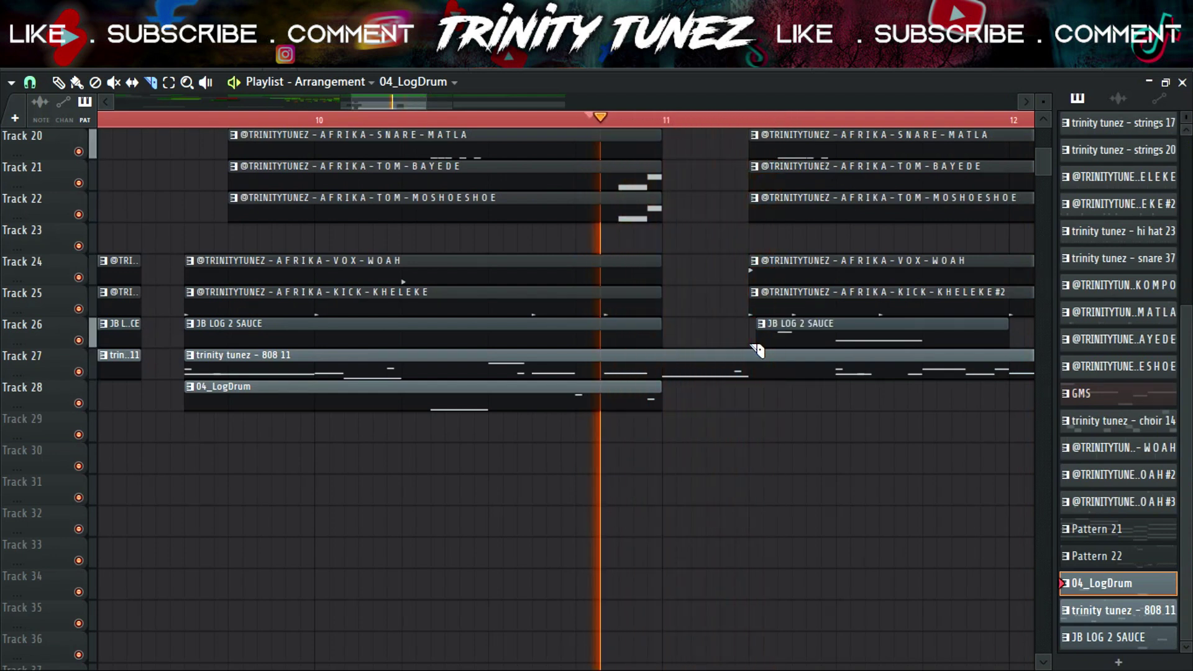
pyautogui.press('space')
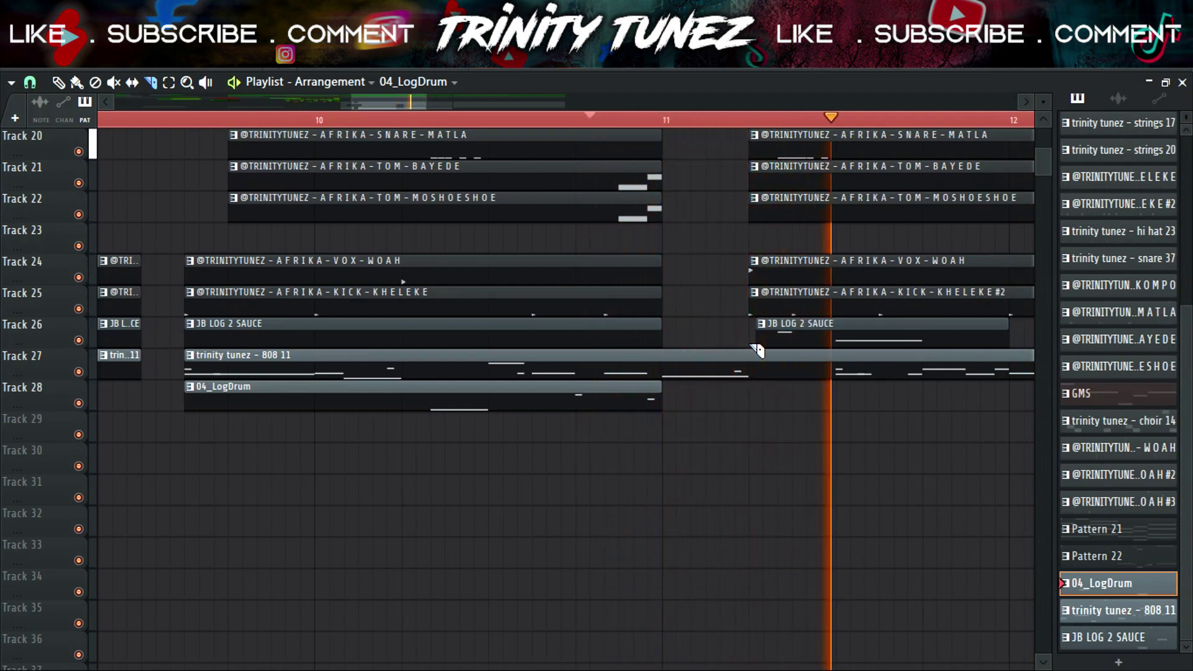
pyautogui.click(751, 324)
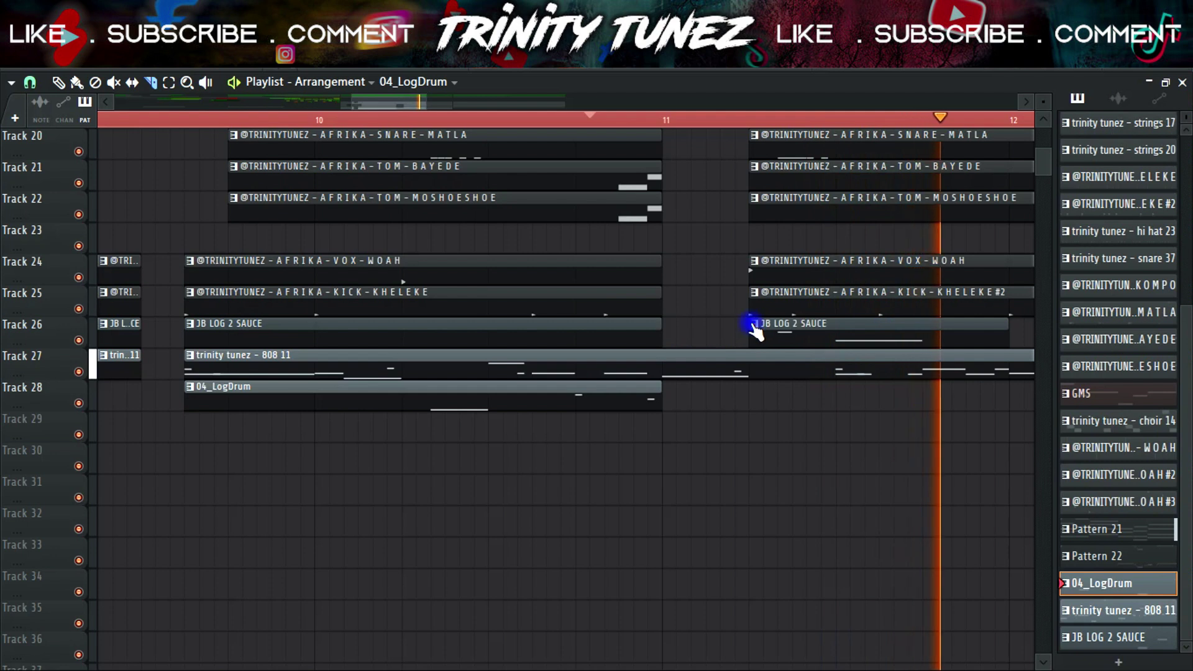
# - Try removing a short section of the 808 11 clip from beat 3 of bar 11
pyautogui.click(1026, 107)
pyautogui.click(1027, 107)
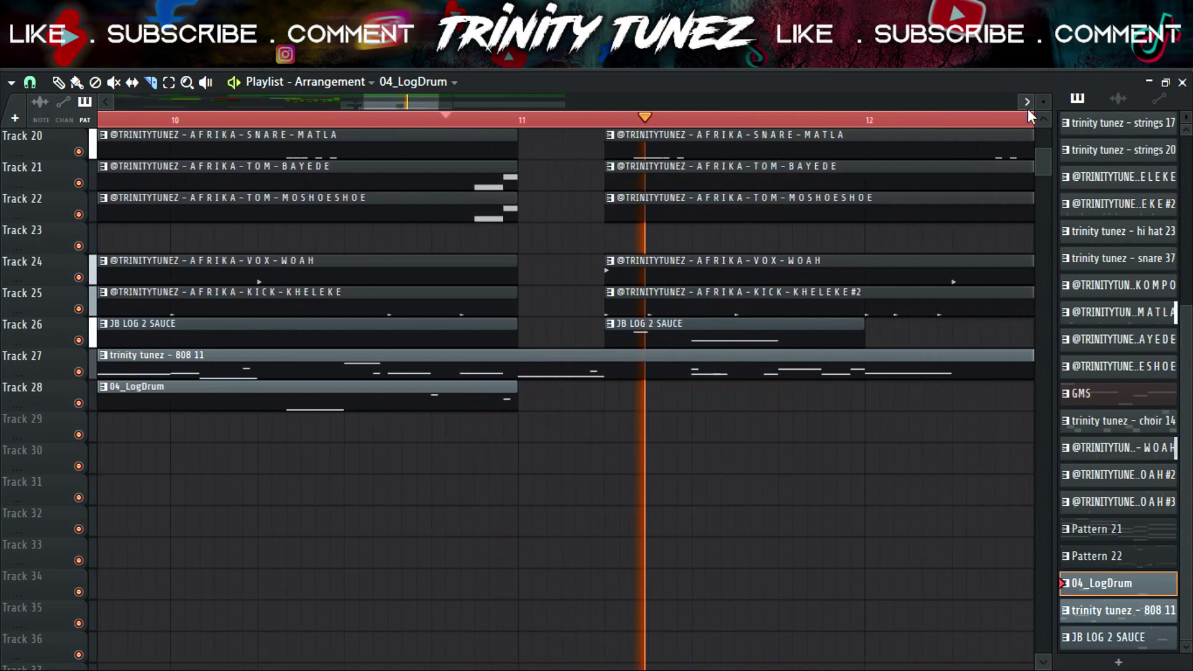
pyautogui.click(692, 357)
pyautogui.moveTo(696, 357); pyautogui.dragTo(742, 364)
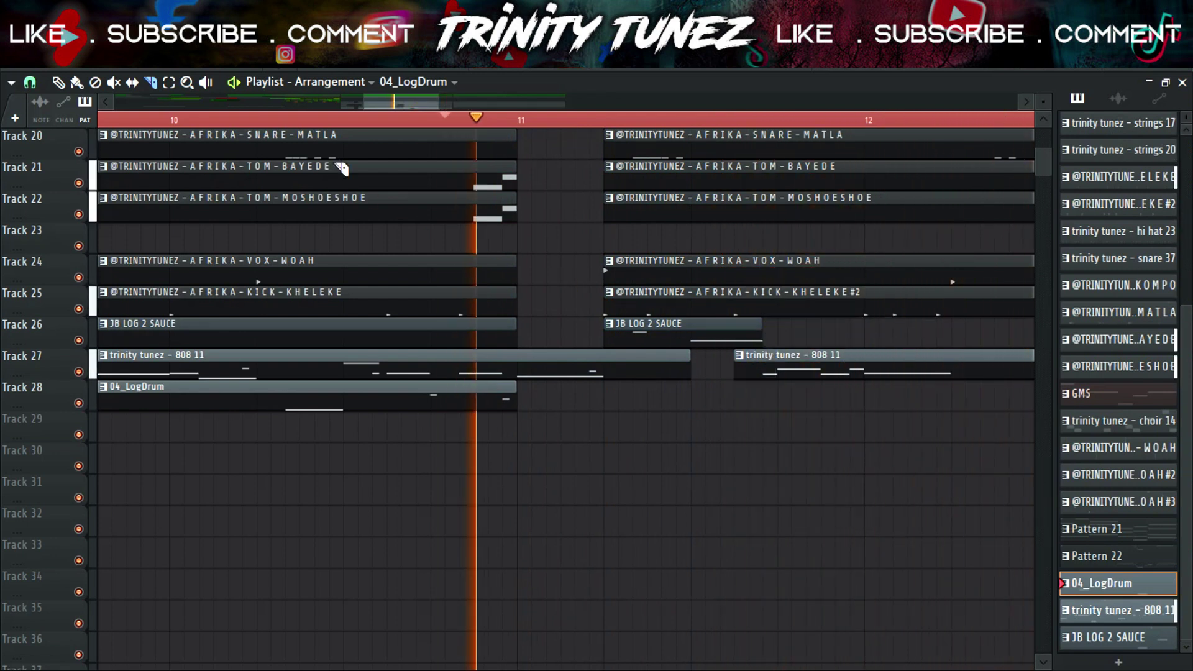
# - Try starting the second 808 11 clip at beat 4 of bar 11, and undo the last playlist cuts
pyautogui.moveTo(439, 97); pyautogui.dragTo(461, 96)
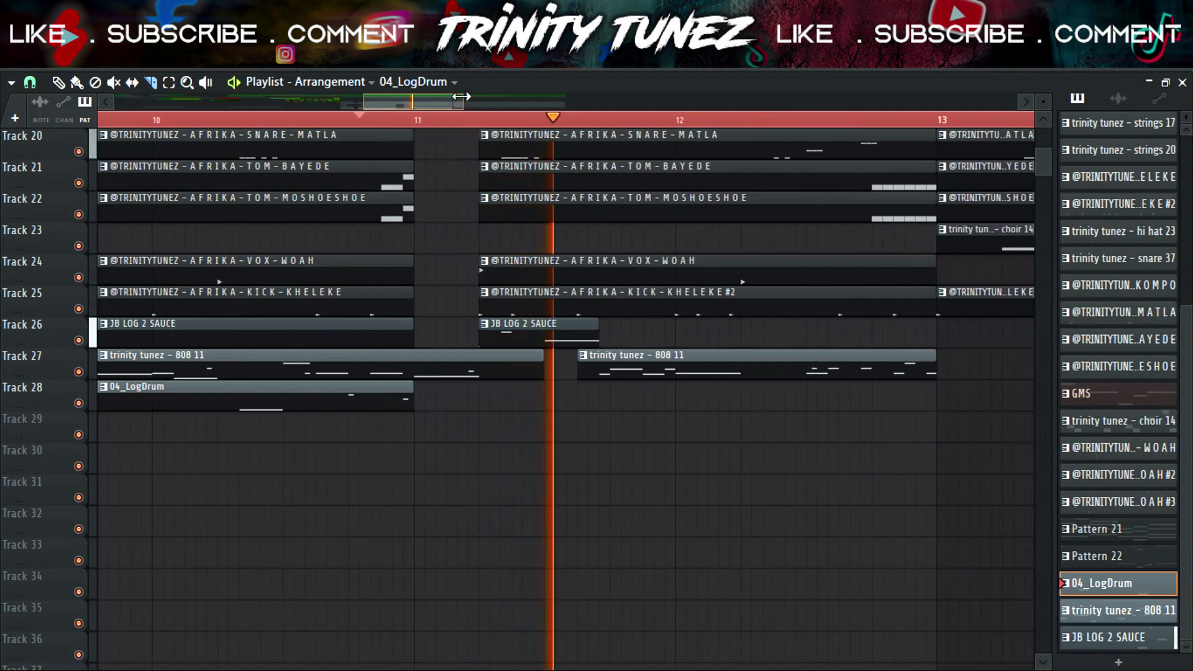
pyautogui.press('space')
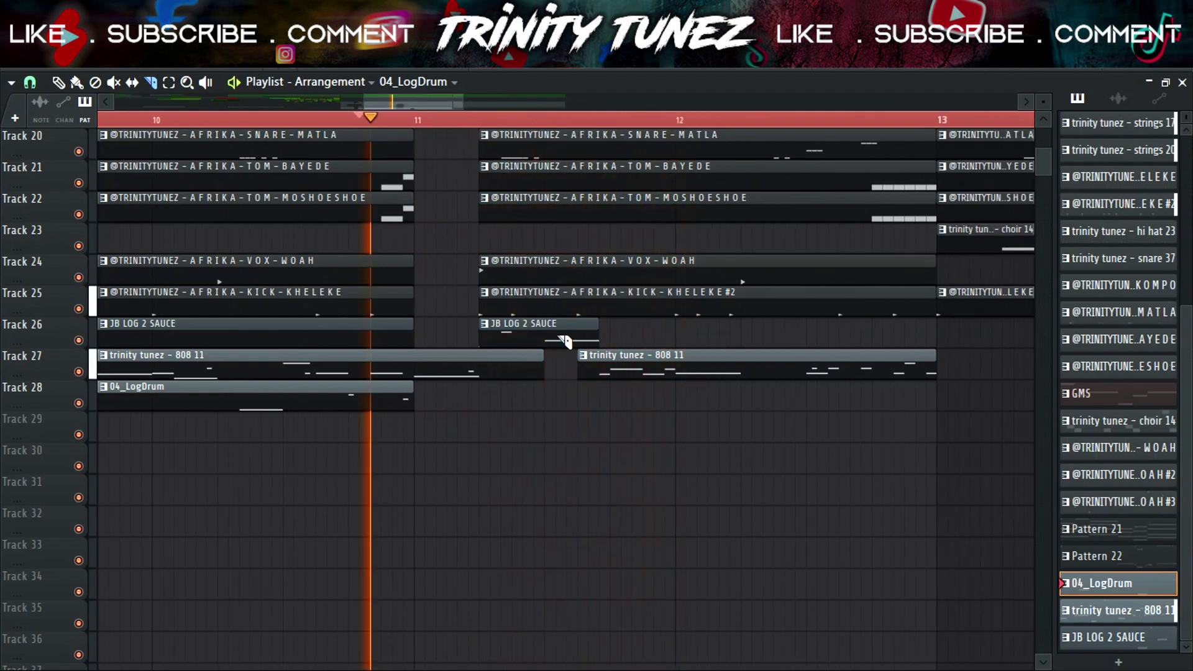
pyautogui.moveTo(614, 381); pyautogui.dragTo(617, 354)
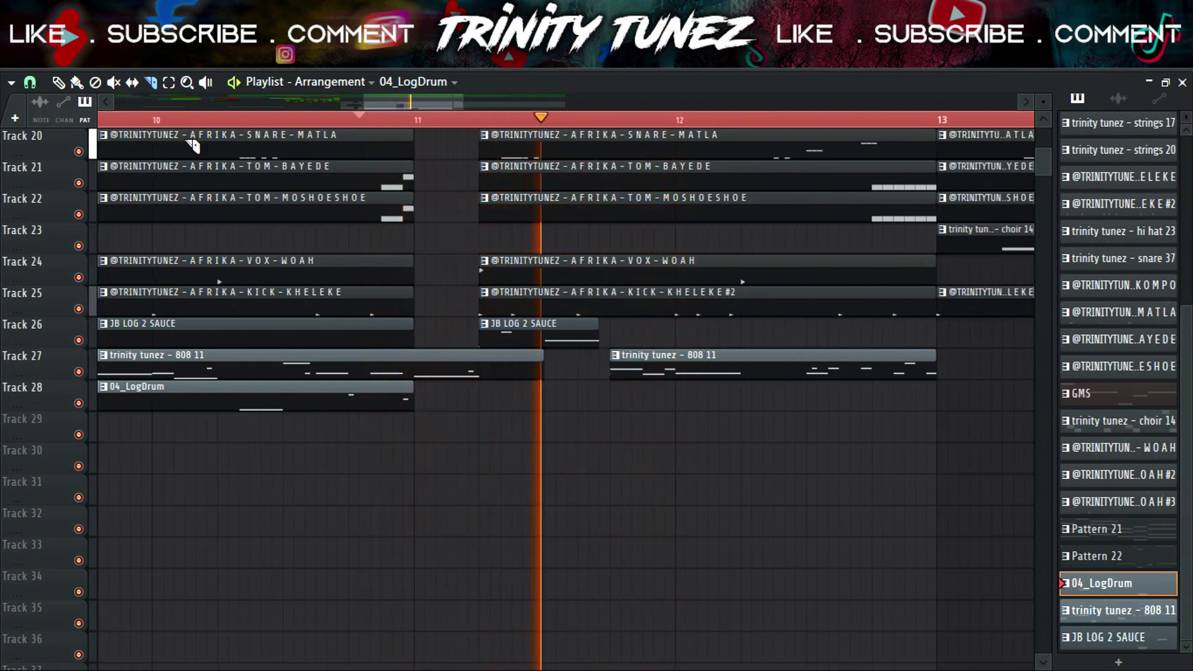
pyautogui.hotkey('ctrl', 'alt', 'z')
pyautogui.hotkey('ctrl', 'alt', 'z')
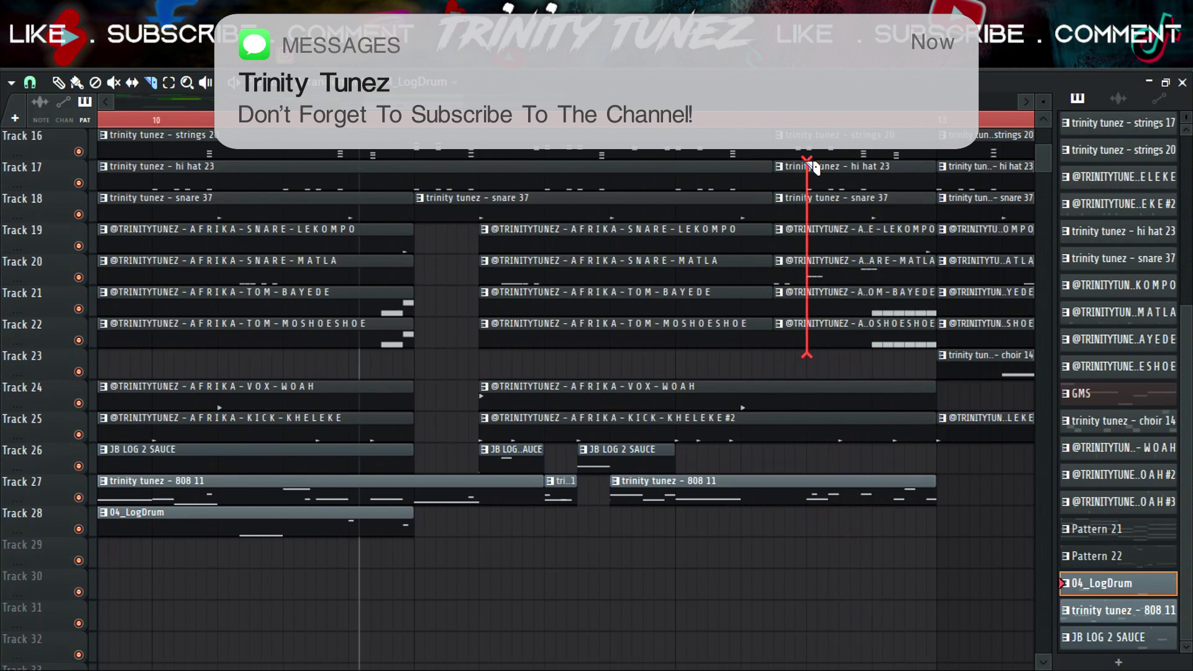
# - Cut short gaps before beat 3 of bar 12 across tracks 17–22 and just before bar 12 in the 808 11 clip
pyautogui.moveTo(808, 162); pyautogui.dragTo(807, 163)
pyautogui.press('space')
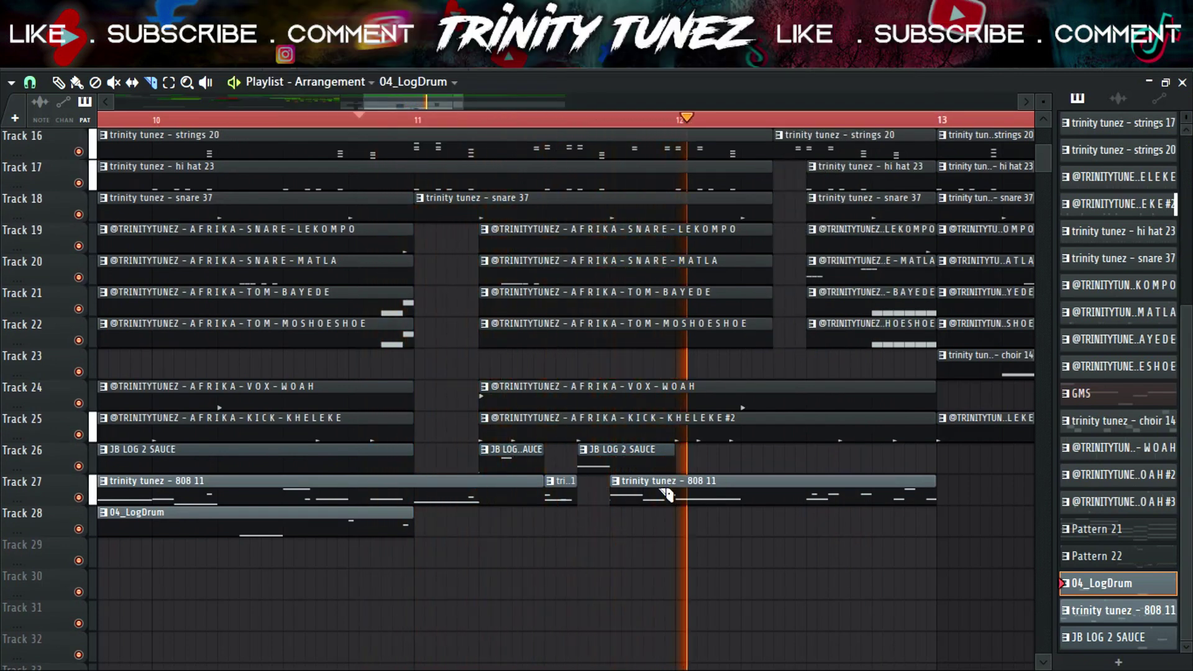
pyautogui.moveTo(645, 482); pyautogui.dragTo(646, 500)
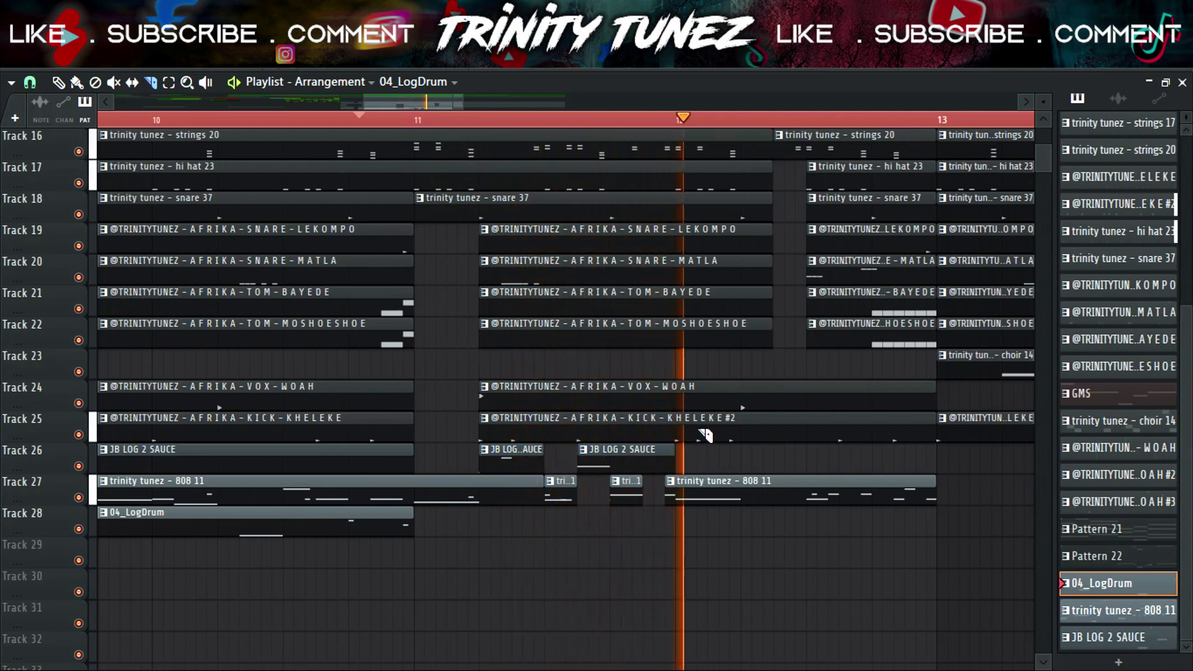
# - Trim the last 808 11 clip to start at bar 12, and copy the edited bass clips on tracks 26–28 from bar 9 to bar 13
pyautogui.moveTo(678, 477); pyautogui.dragTo(684, 534)
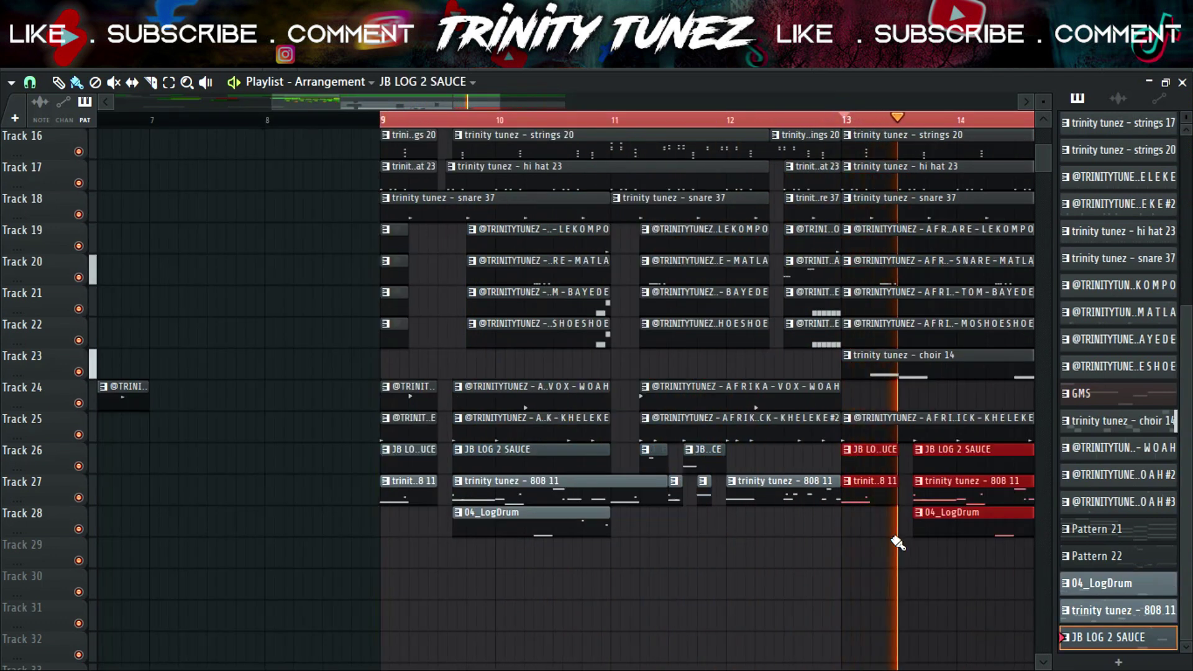
pyautogui.click(897, 542)
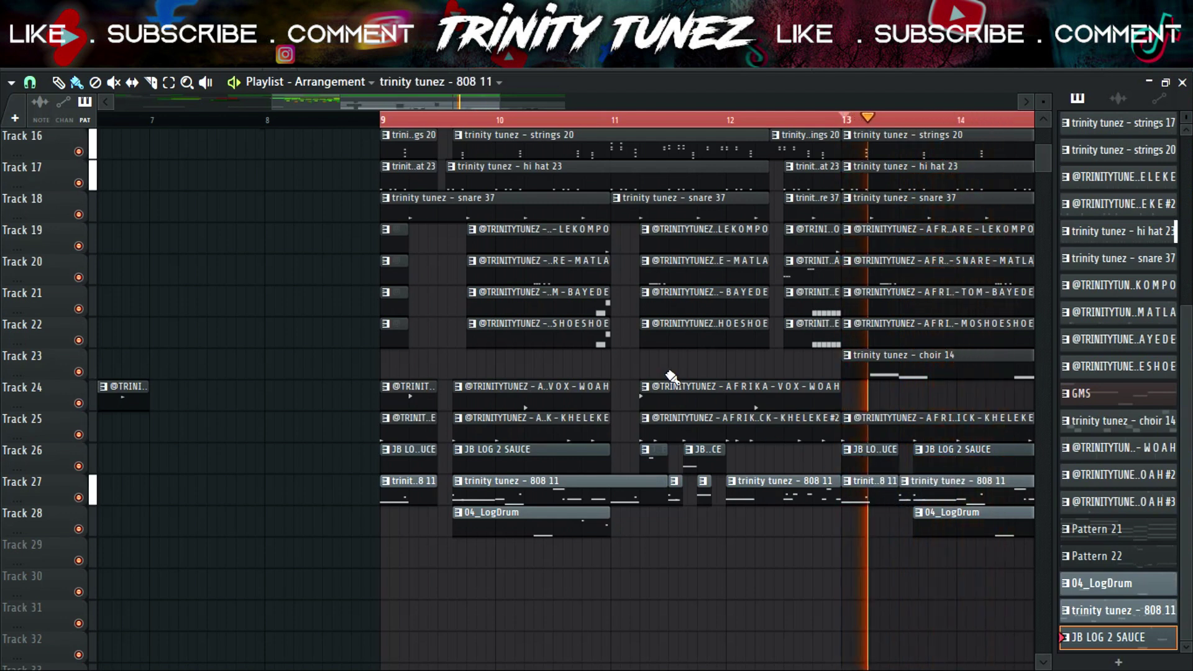
# - Make the AFRIKA-KICK-KHELEKE clip at bar 13 unique and open its pattern in the piano roll
pyautogui.rightClick(856, 429)
pyautogui.click(870, 550)
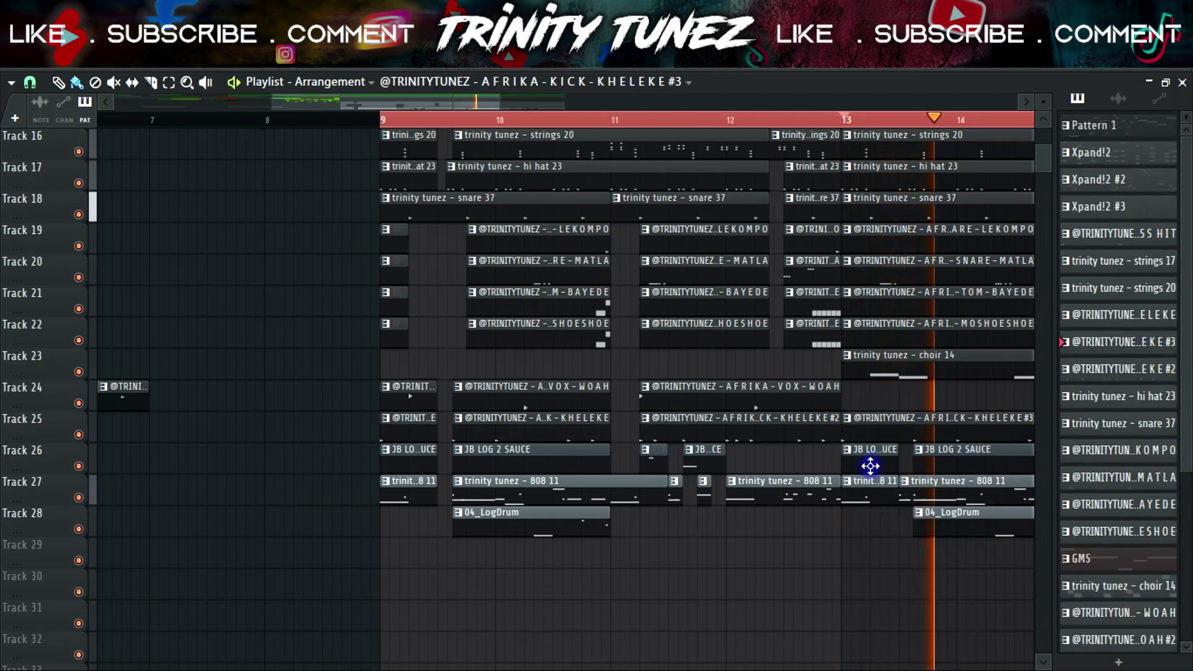
pyautogui.doubleClick(872, 439)
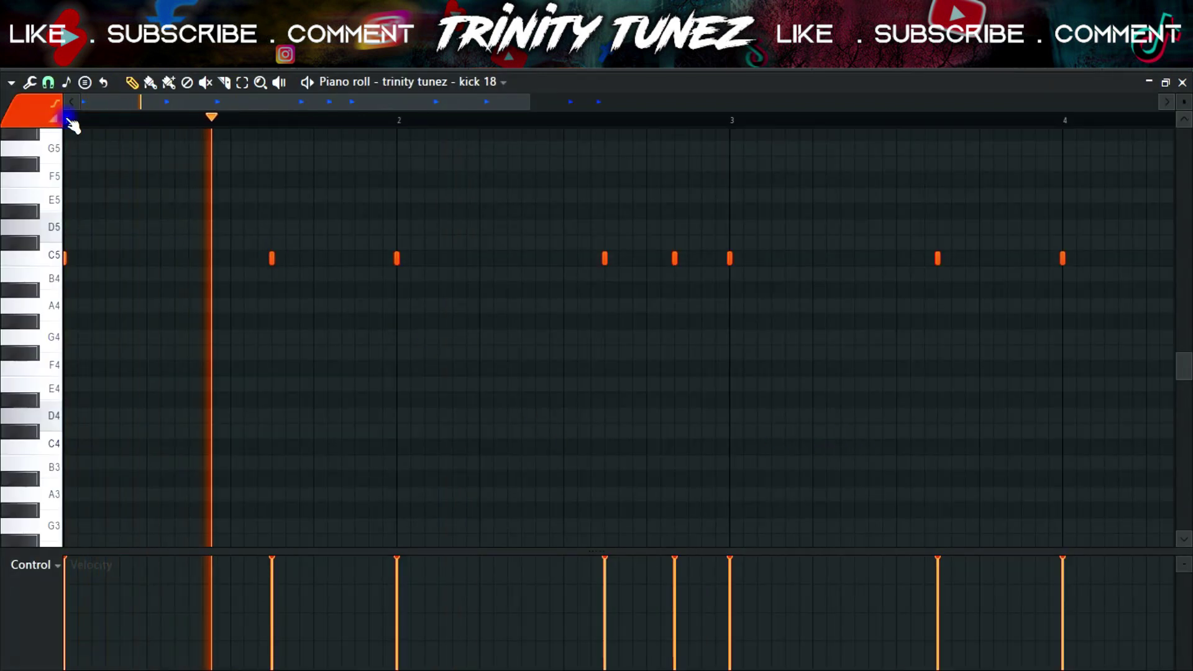
# - Add four extra C5 kick notes in trinity tunez - kick 18: three in bar 1 and one before beat 2 of bar 2
pyautogui.press('space')
pyautogui.click(134, 259)
pyautogui.press('space')
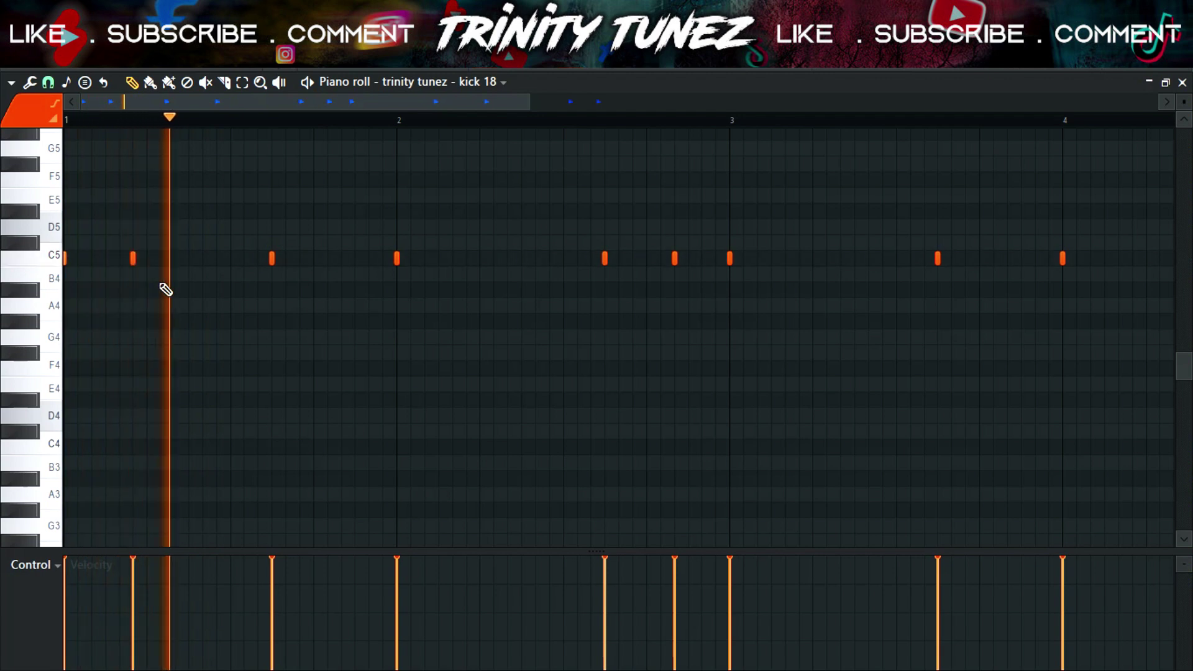
pyautogui.click(232, 259)
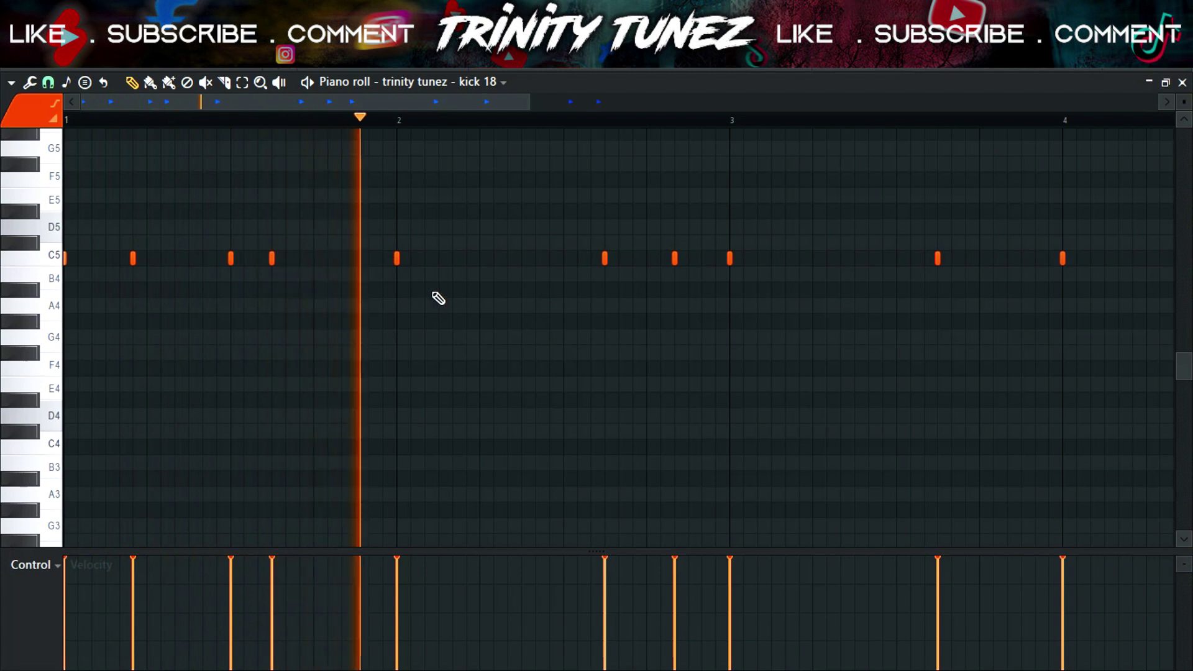
pyautogui.click(383, 258)
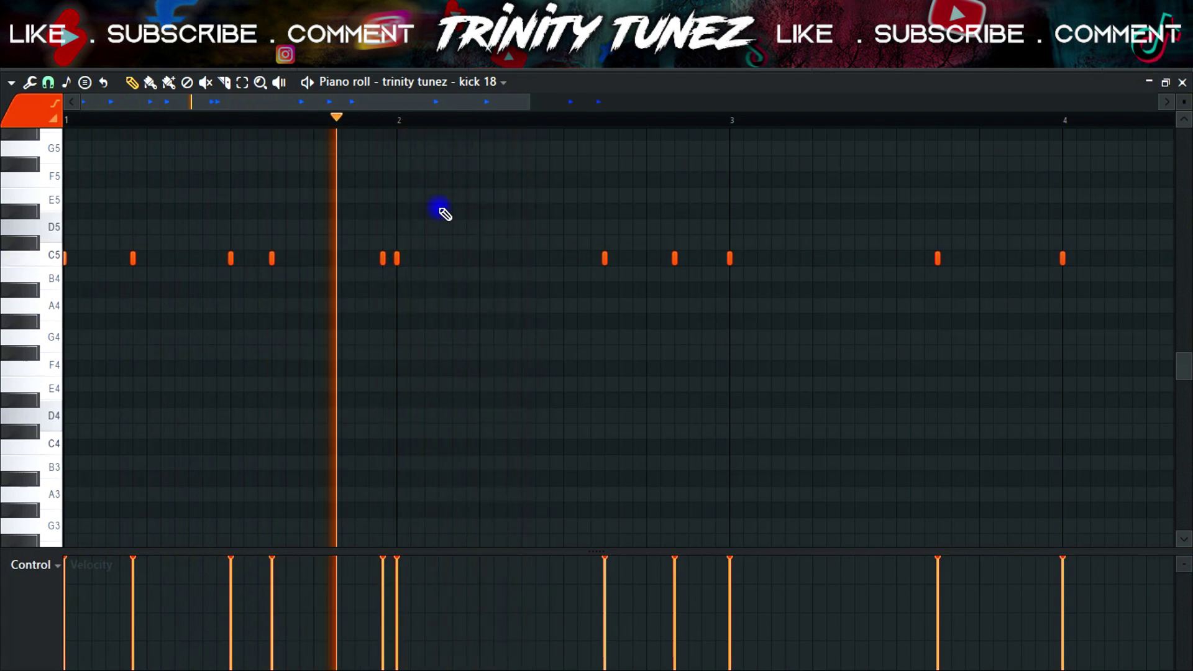
pyautogui.click(467, 258)
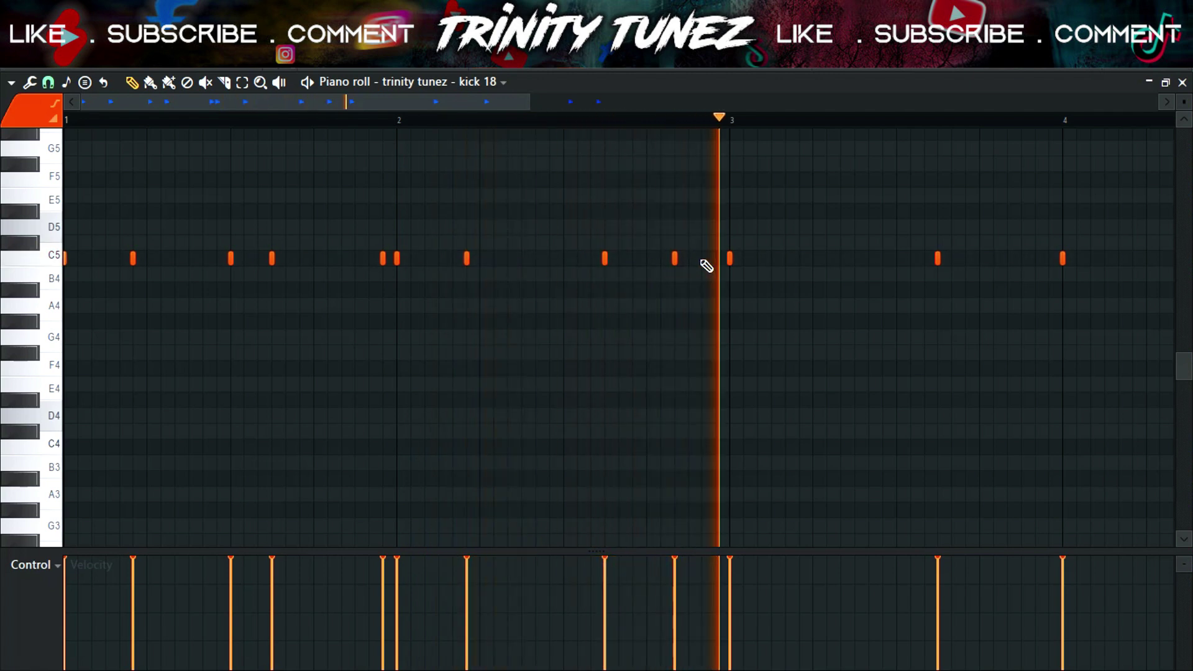
# - Add six C5 kick notes across bars 3 and 4 of the kick pattern, and shift bar 4's second-to-last kick slightly later
pyautogui.press('F5')
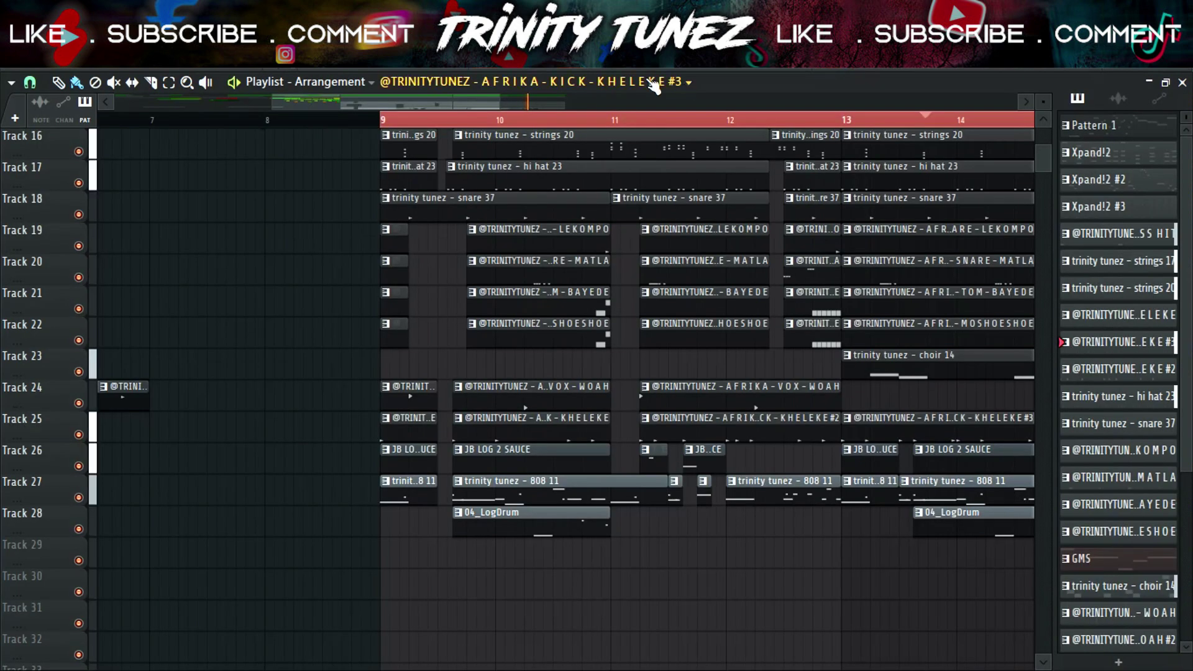
pyautogui.moveTo(467, 99); pyautogui.dragTo(534, 105)
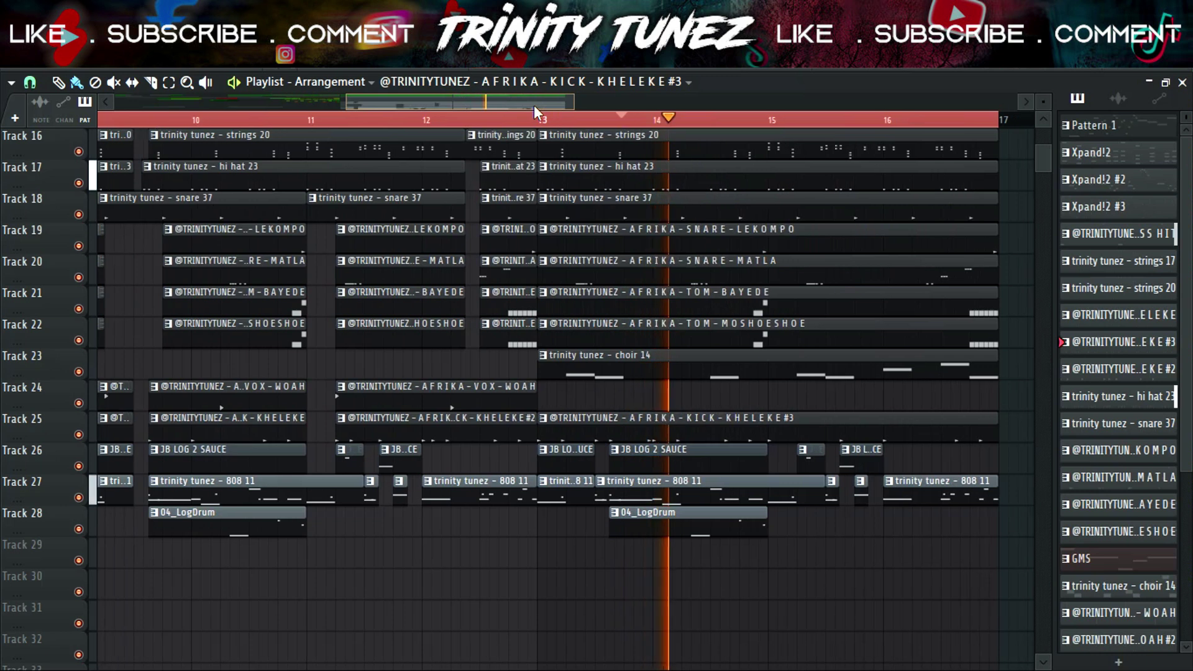
pyautogui.doubleClick(720, 428)
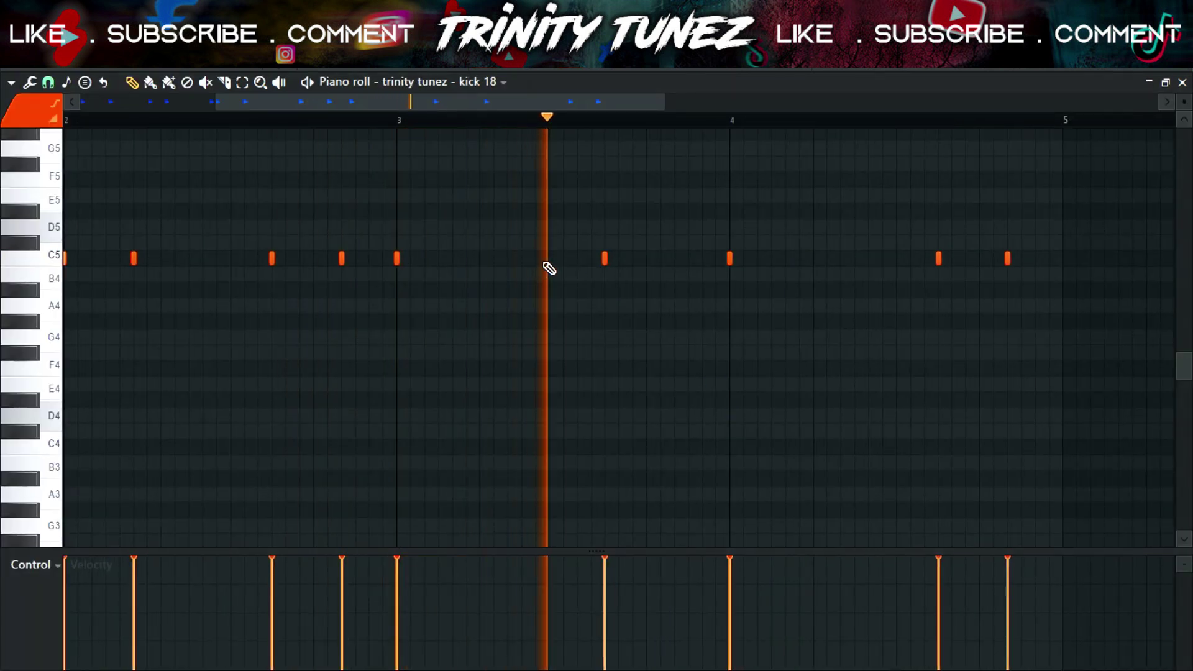
pyautogui.click(549, 259)
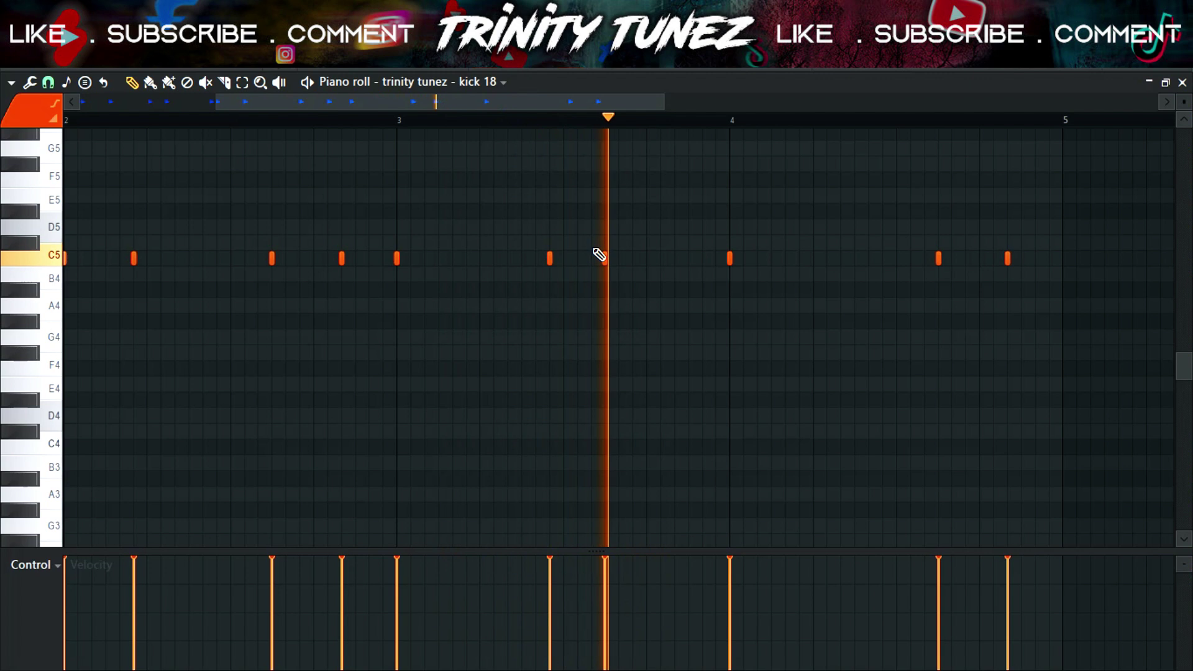
pyautogui.click(564, 259)
pyautogui.click(674, 258)
pyautogui.click(840, 258)
pyautogui.click(868, 259)
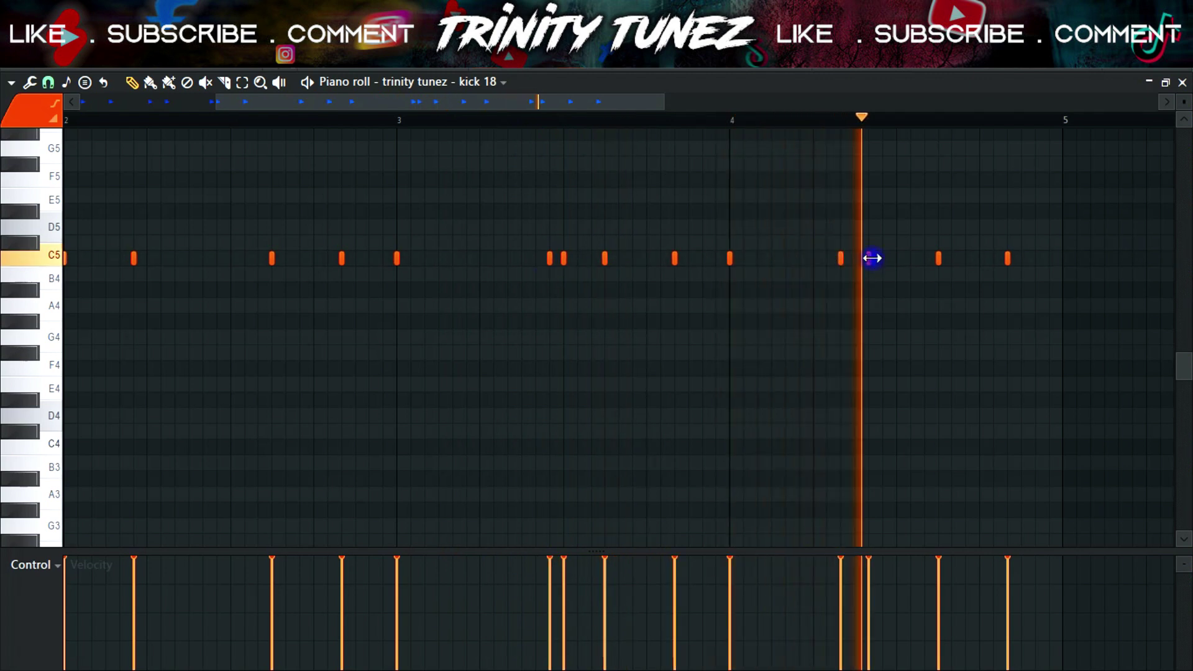
pyautogui.click(897, 259)
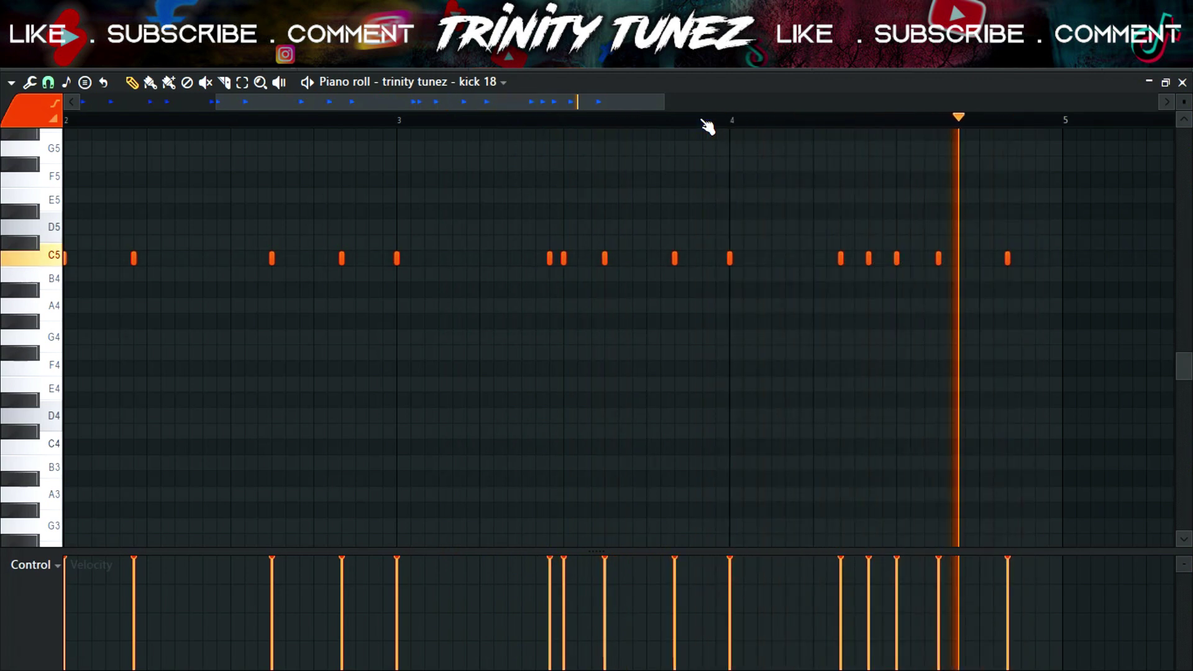
pyautogui.press('space')
pyautogui.moveTo(938, 258); pyautogui.dragTo(963, 263)
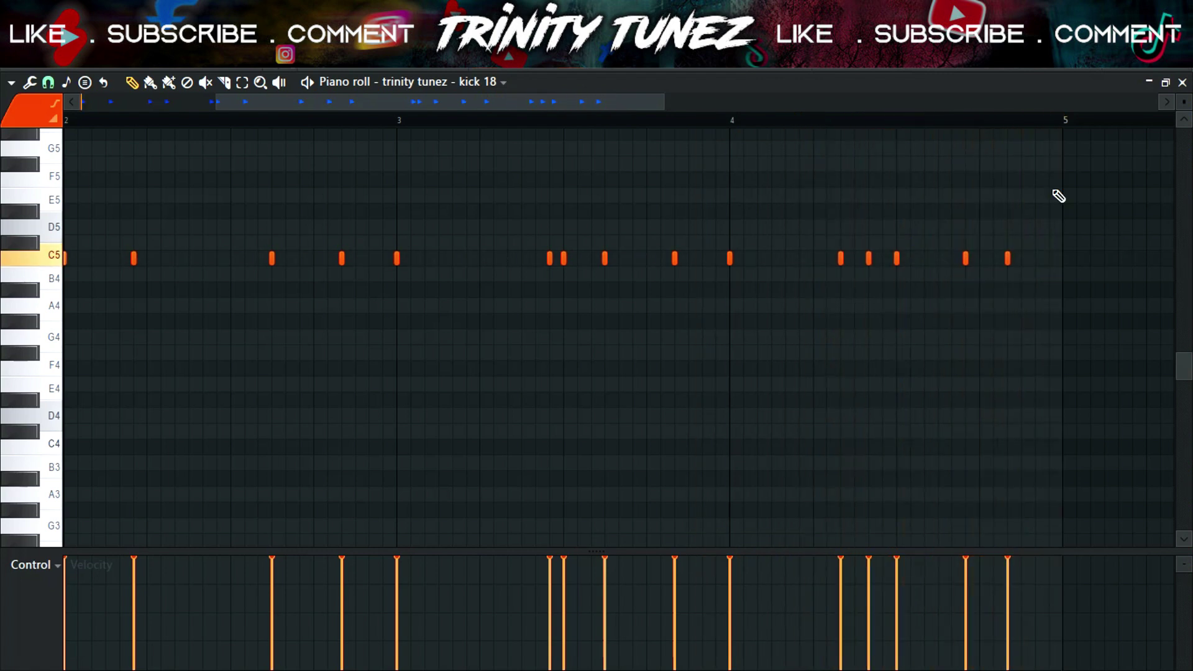
# - Return to the playlist and cut a short gap just before beat 3 of bar 14 across tracks 18–23 and 25
pyautogui.click(1183, 83)
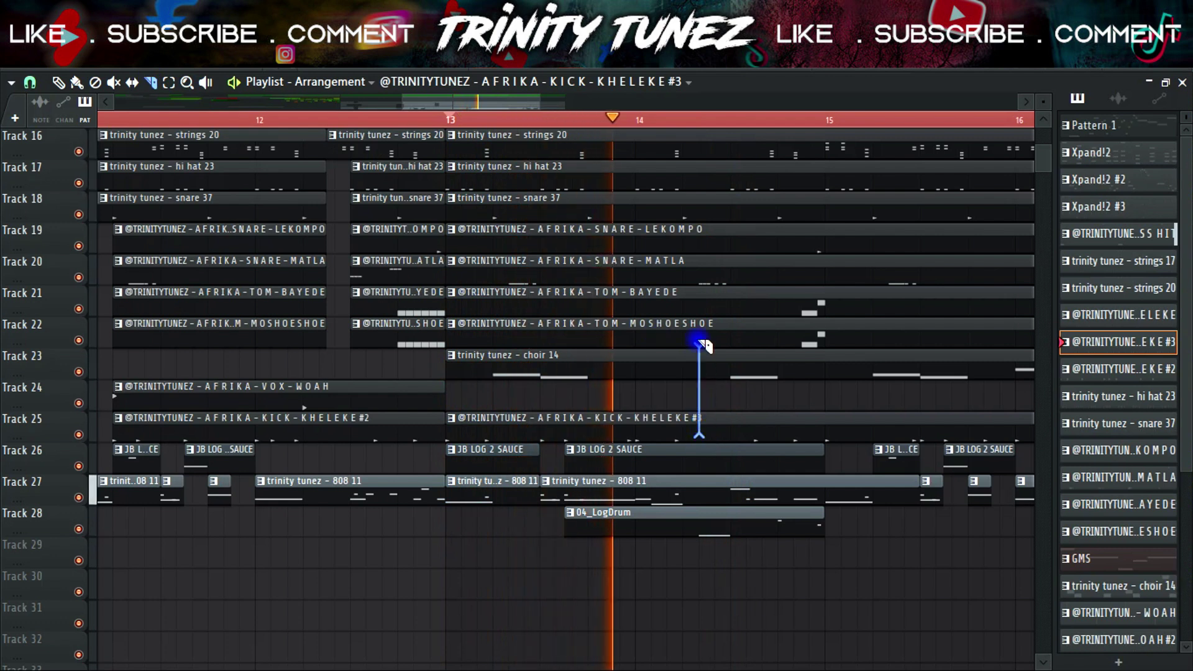
pyautogui.hotkey('ctrl', 'b')
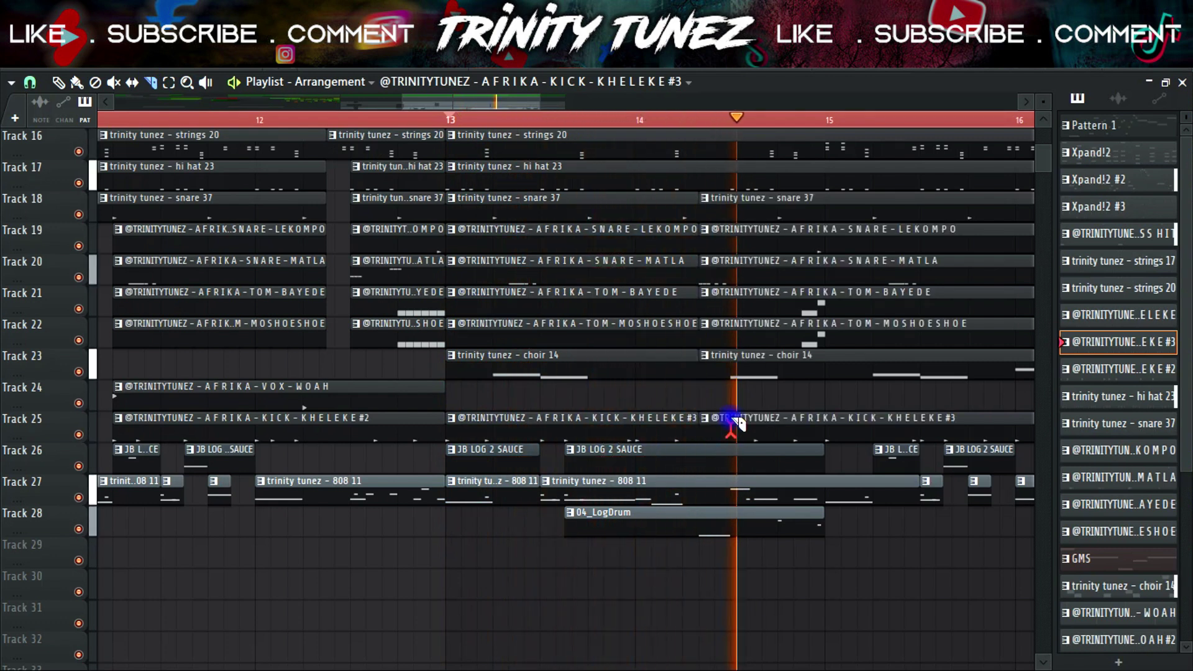
pyautogui.moveTo(738, 203); pyautogui.dragTo(738, 203)
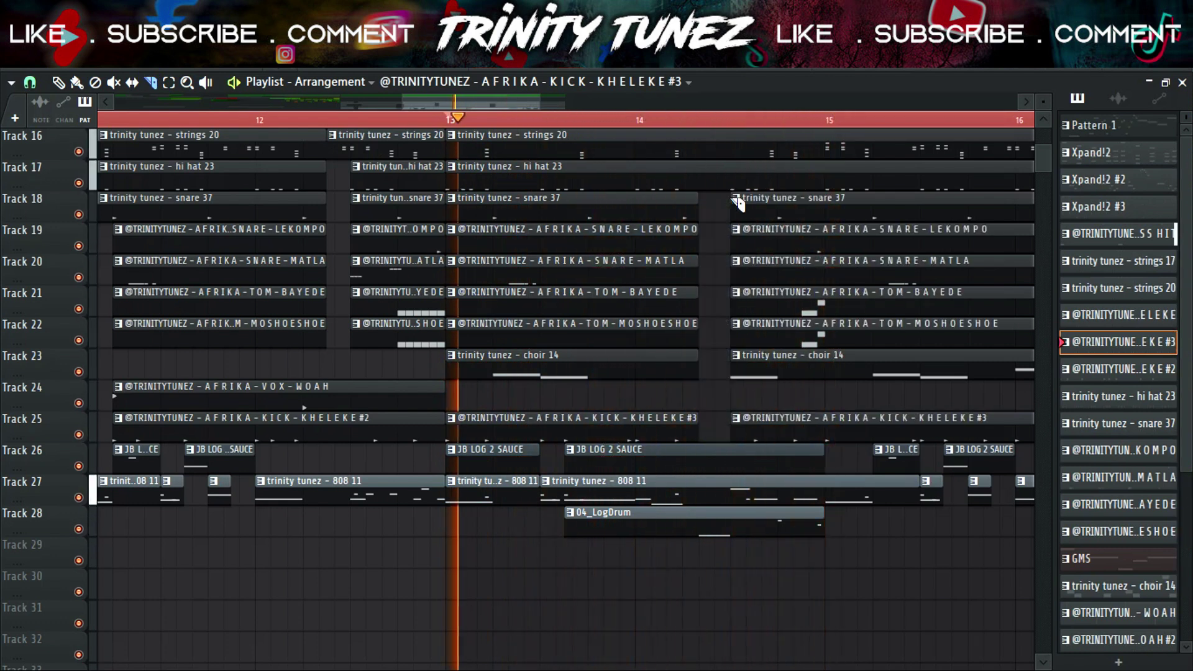
# - Play back from bar 14 and cut out beat 4 of bar 14 across the snare, tom and choir clips on tracks 19–23
pyautogui.click(1024, 102)
pyautogui.click(1023, 102)
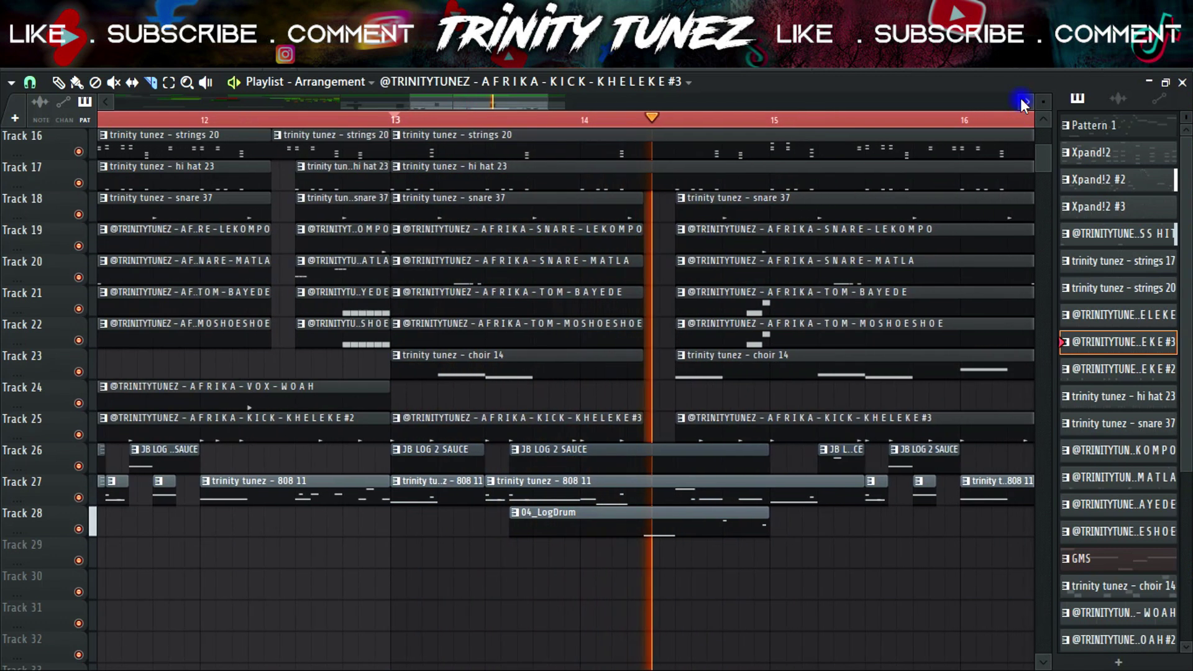
pyautogui.click(1023, 102)
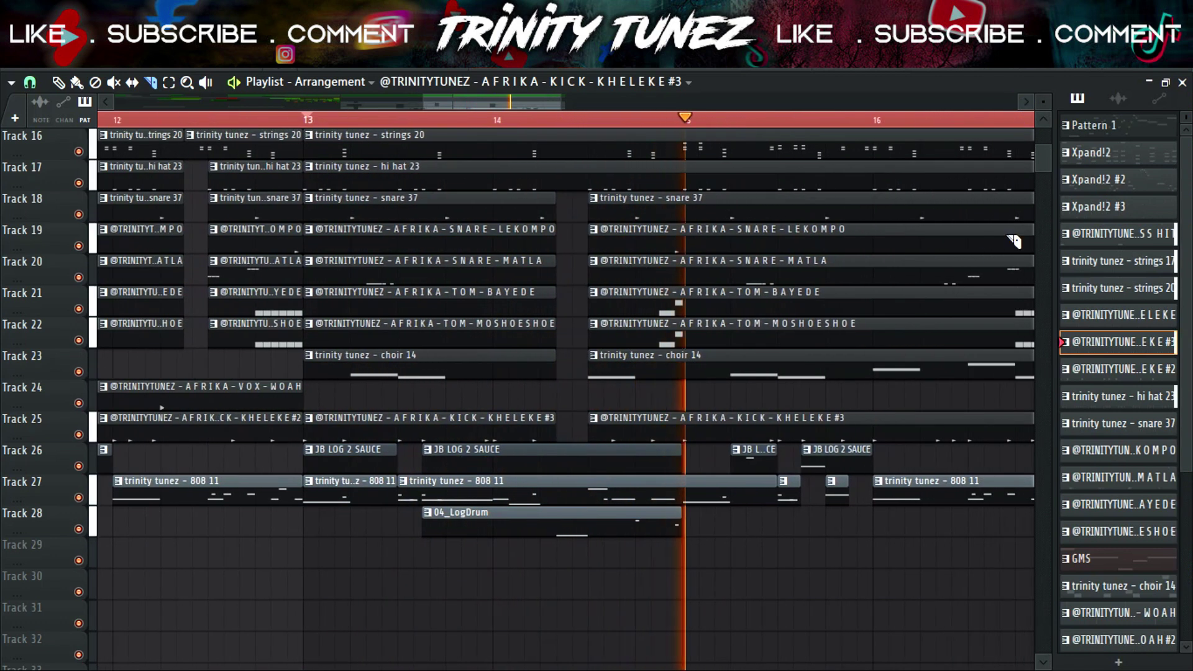
pyautogui.click(561, 118)
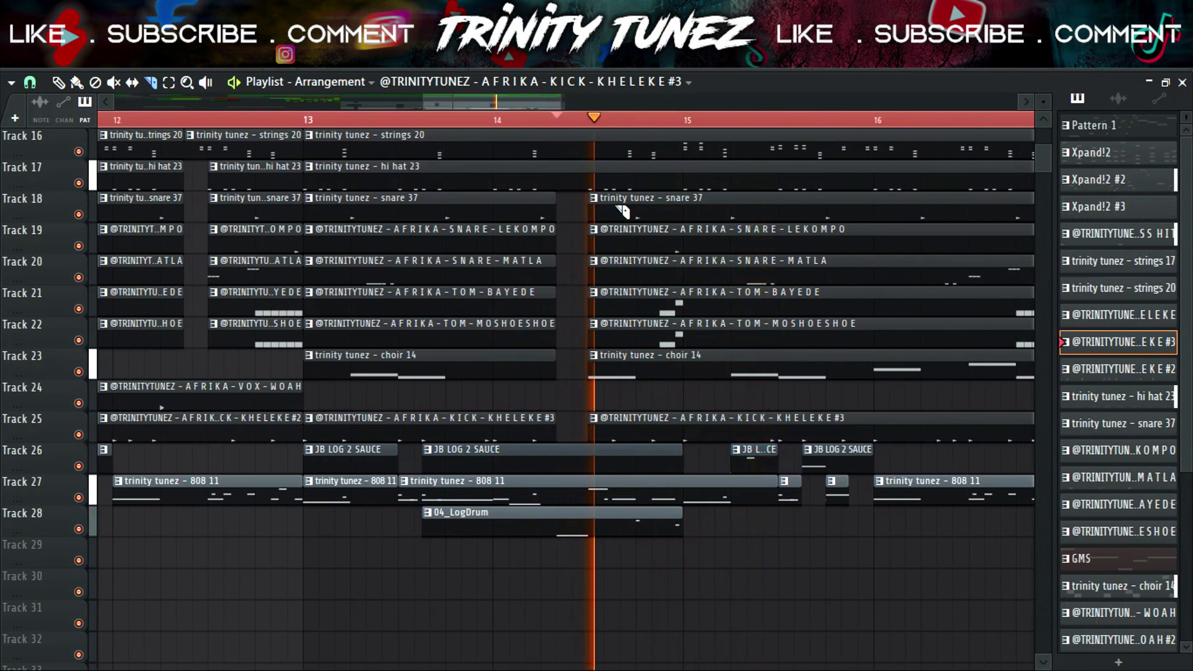
pyautogui.press('space')
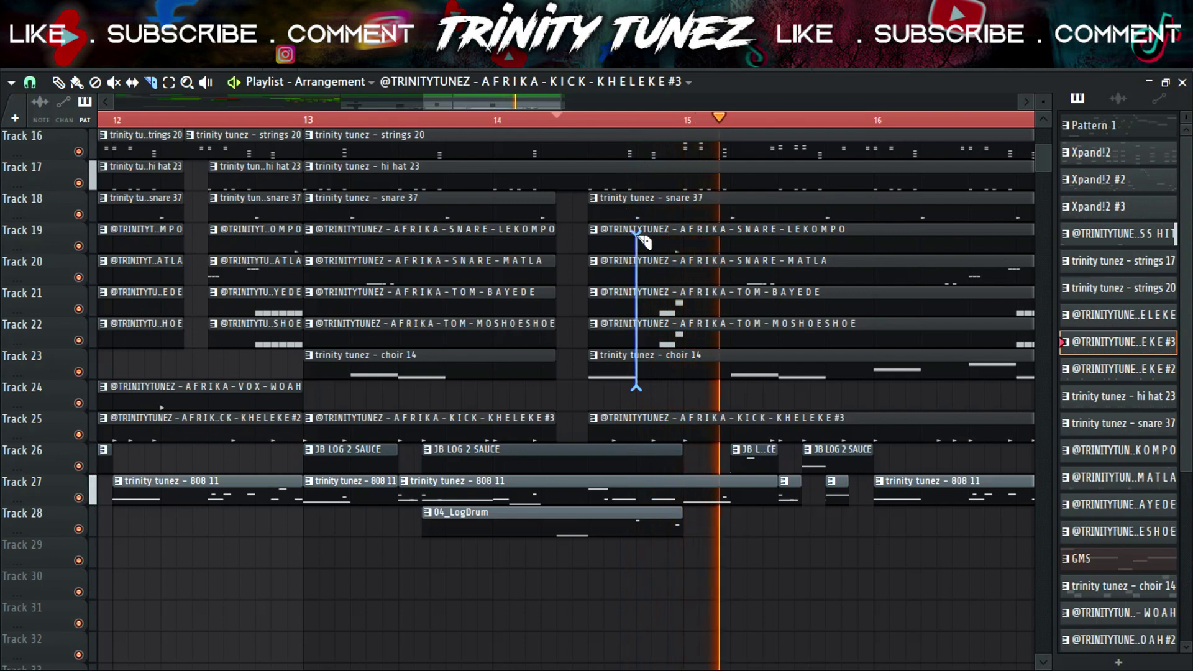
pyautogui.moveTo(637, 228); pyautogui.dragTo(637, 227)
pyautogui.moveTo(688, 386); pyautogui.dragTo(688, 326)
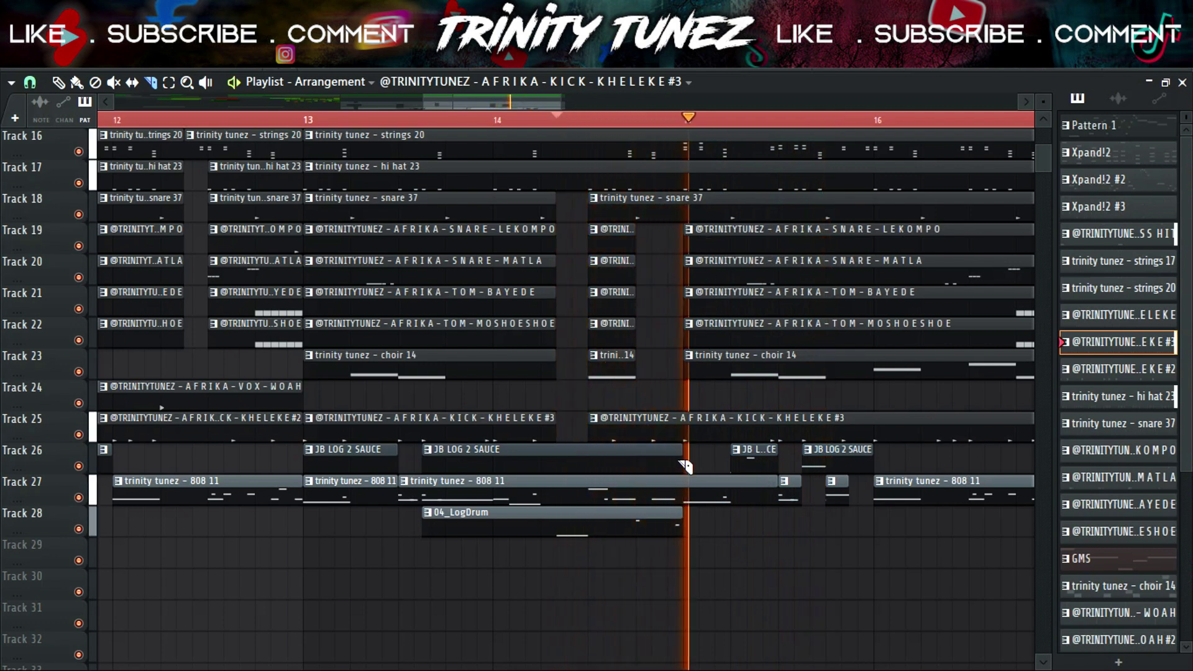
# - Cut out beat 4 of bar 14 in the kick clip on track 25 and the 808 11 clip on track 27
pyautogui.moveTo(636, 438); pyautogui.dragTo(636, 418)
pyautogui.rightClick(684, 433)
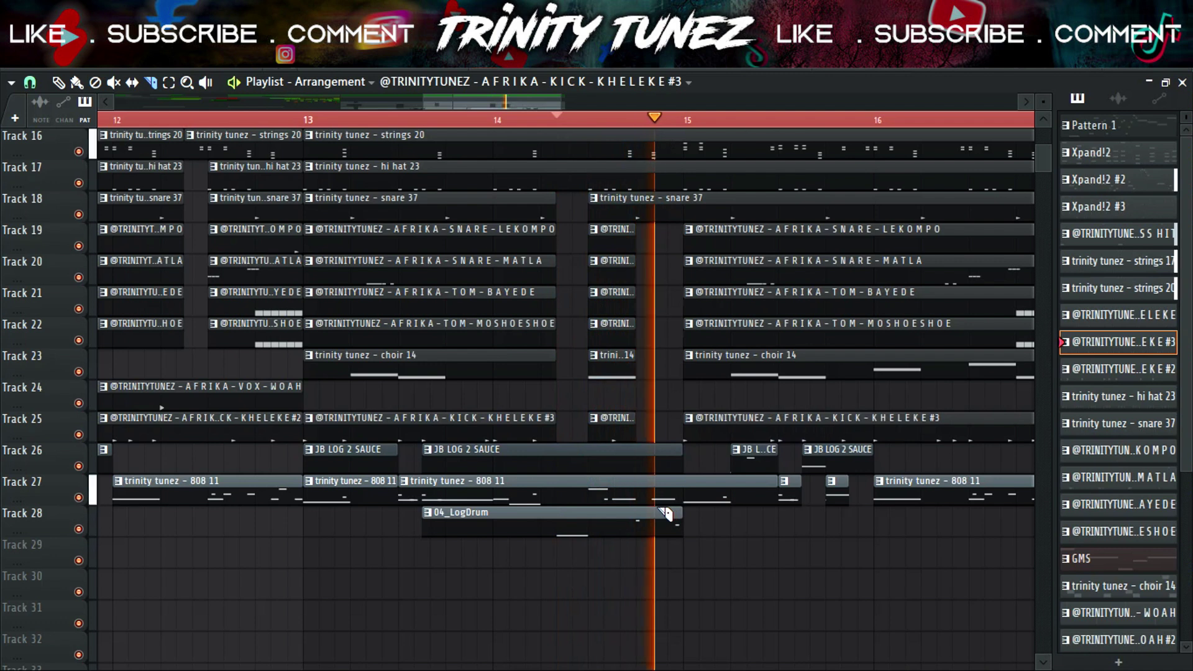
pyautogui.moveTo(637, 500); pyautogui.dragTo(683, 478)
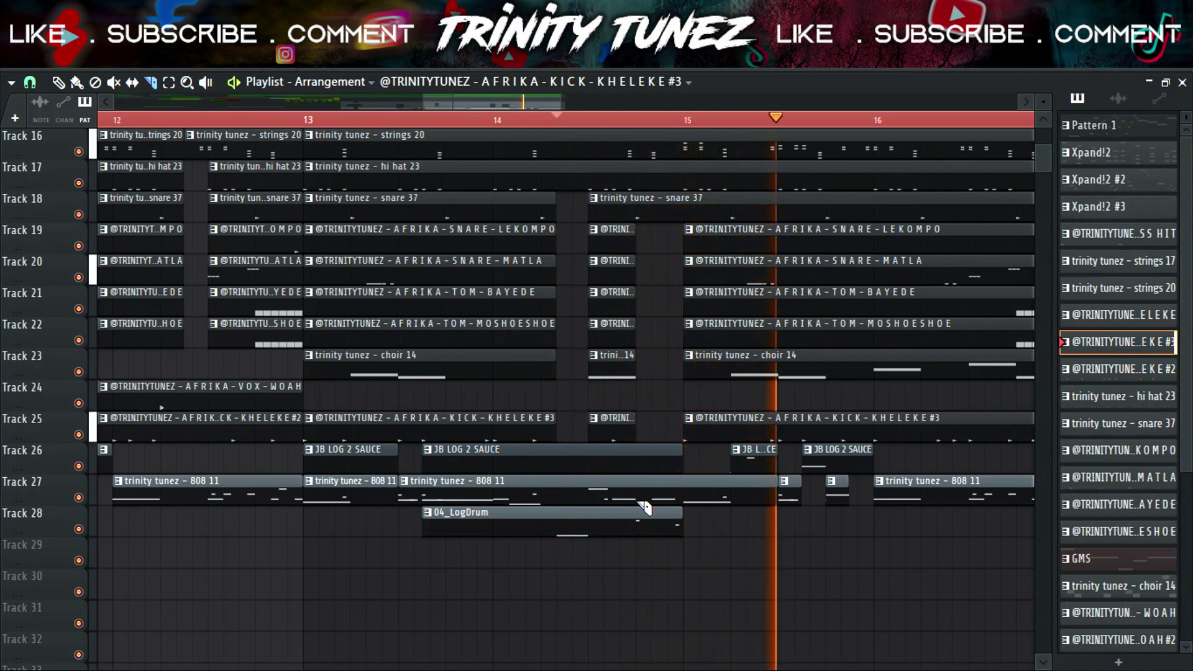
pyautogui.rightClick(643, 488)
# - Copy the percussion clips from bars 7–8 to bars 11–12 on tracks 10–14, and place the CYBER RISER ending at bar 13 on track 9
pyautogui.moveTo(425, 98); pyautogui.dragTo(147, 124)
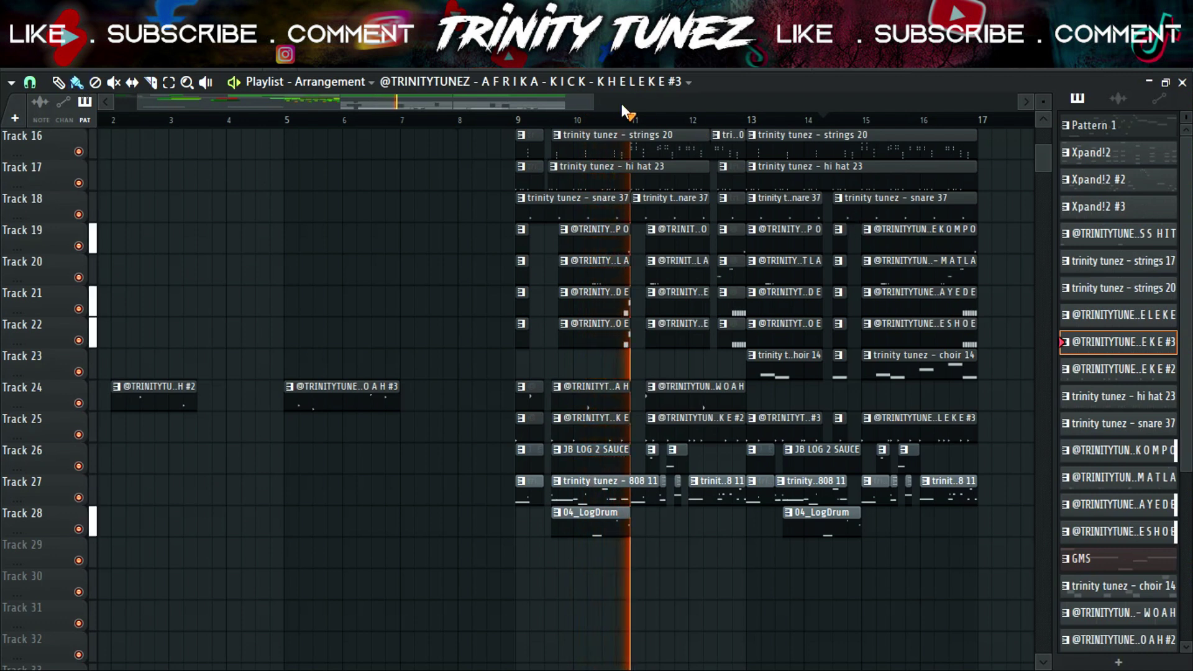
pyautogui.moveTo(593, 98); pyautogui.dragTo(757, 115)
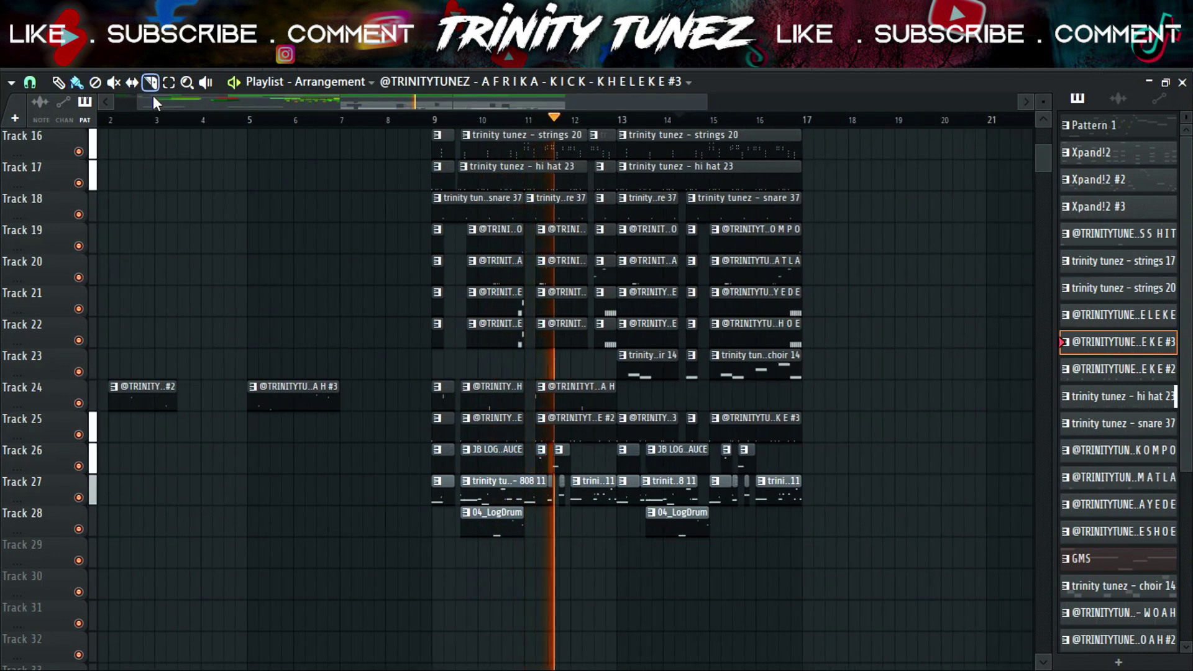
pyautogui.moveTo(141, 104); pyautogui.dragTo(119, 103)
pyautogui.scroll(5, 929, 202)
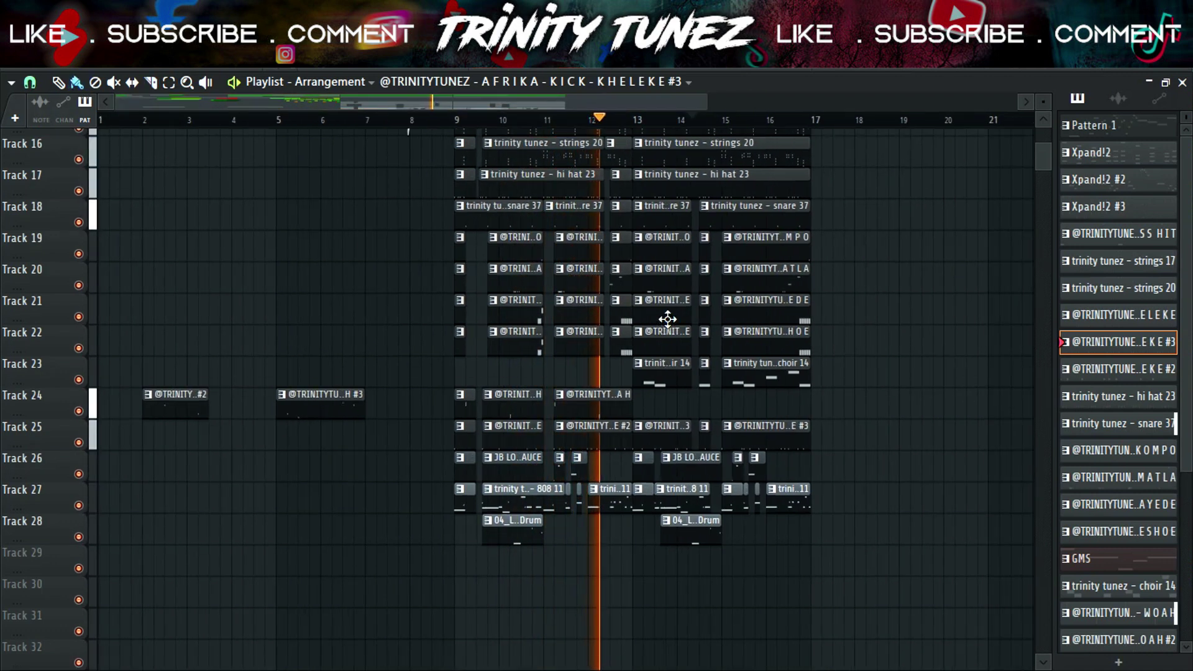
pyautogui.scroll(1, 464, 227)
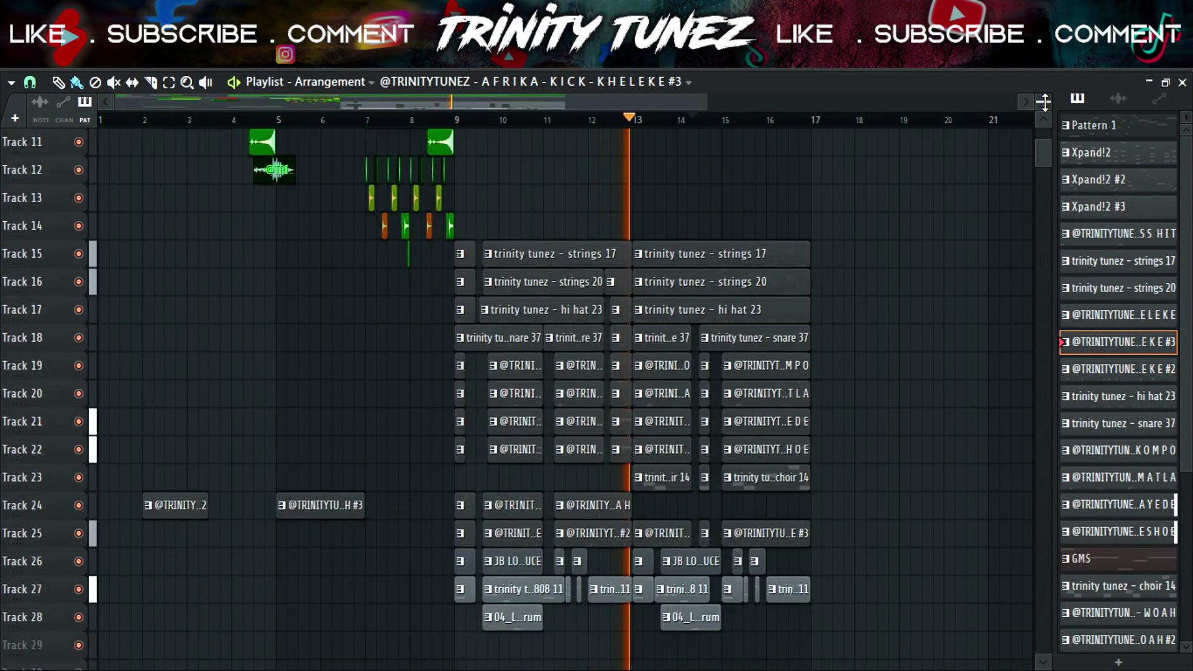
pyautogui.scroll(3, 465, 228)
pyautogui.moveTo(886, 152); pyautogui.dragTo(822, 150)
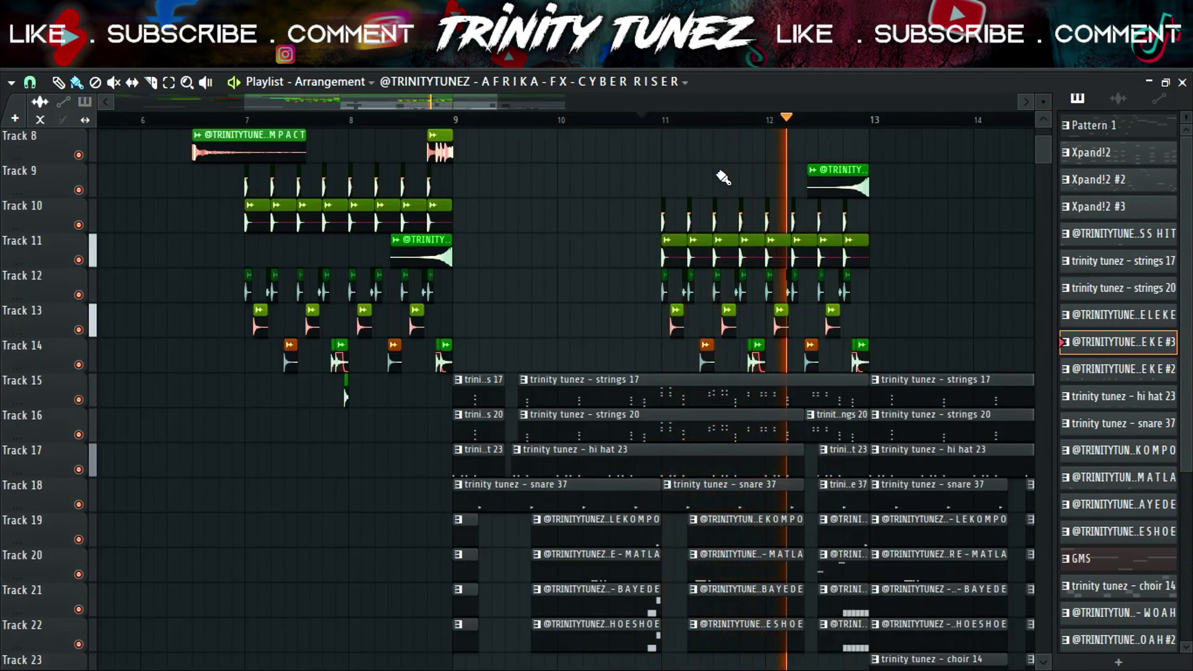
# - Copy the drumfill 26 clip on track 8 so it ends at bar 13, and play back the lead-in
pyautogui.scroll(7, 92, 157)
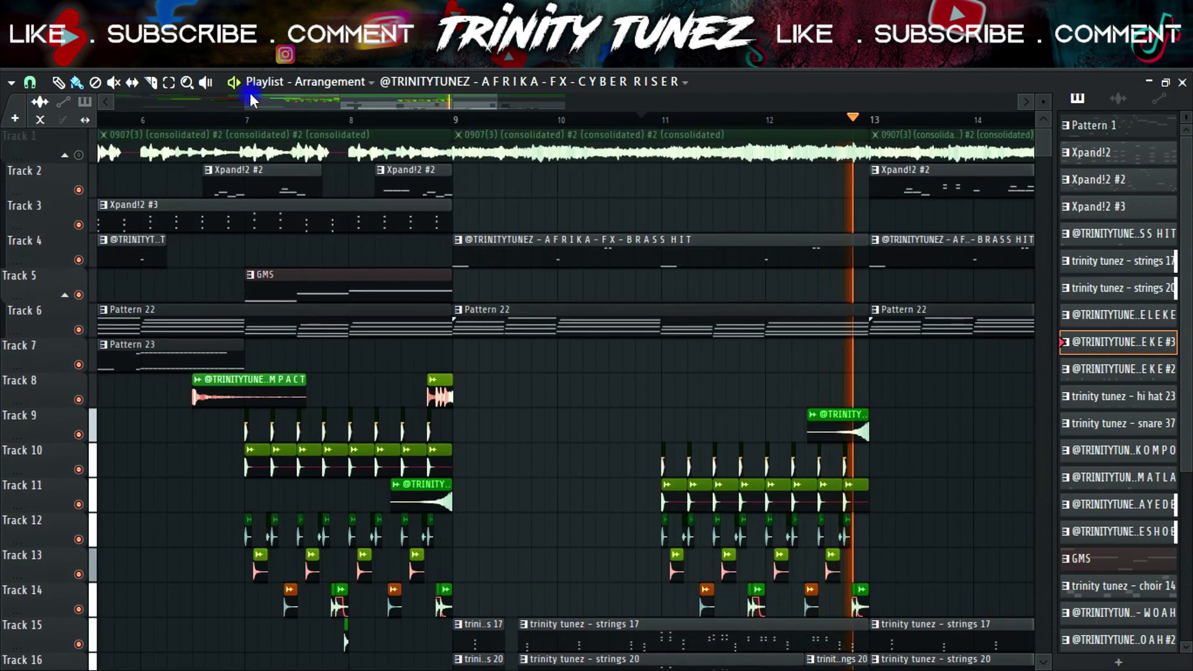
pyautogui.moveTo(247, 98); pyautogui.dragTo(207, 125)
pyautogui.scroll(-4, 311, 179)
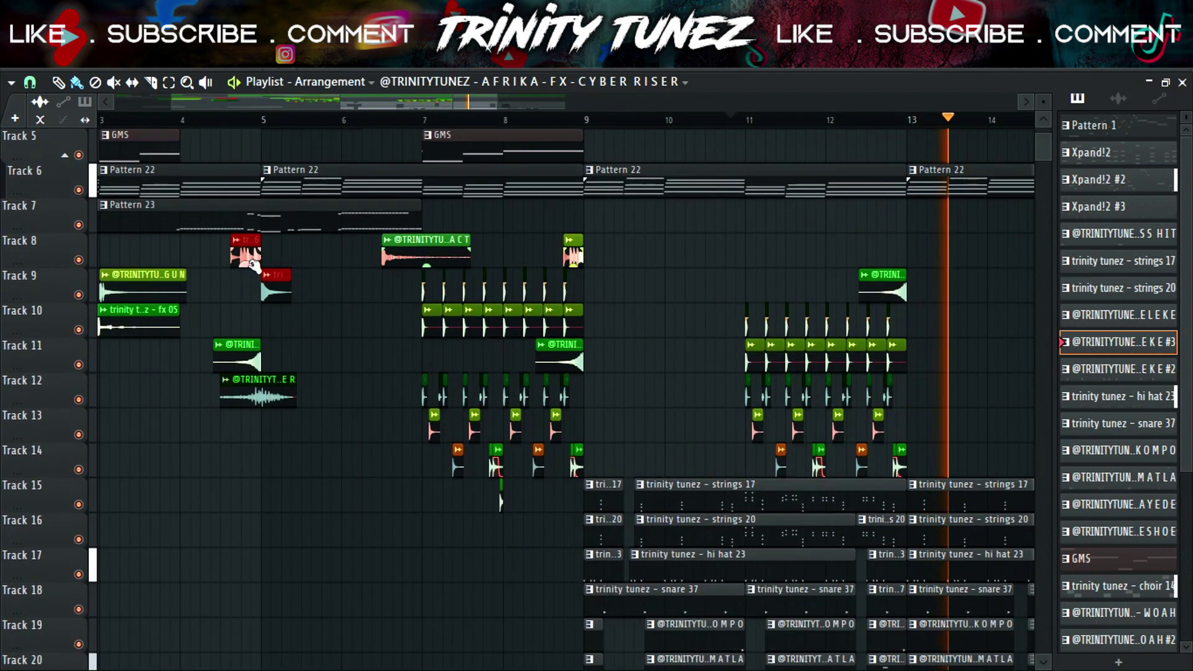
pyautogui.moveTo(245, 252); pyautogui.dragTo(882, 253)
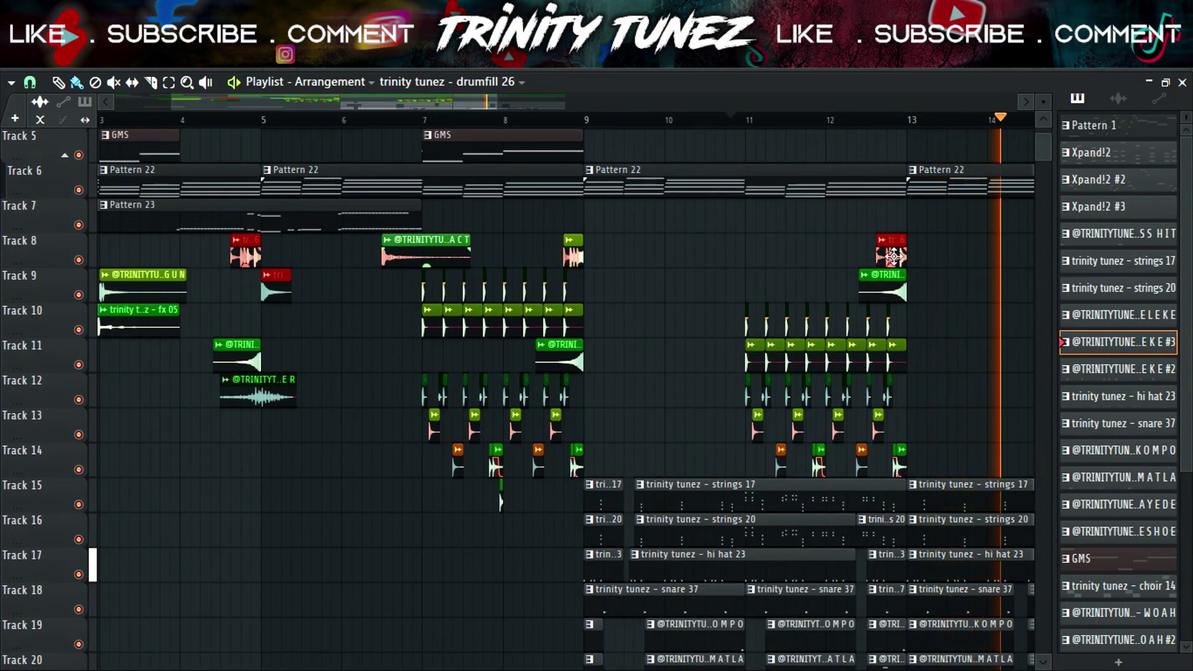
pyautogui.click(818, 120)
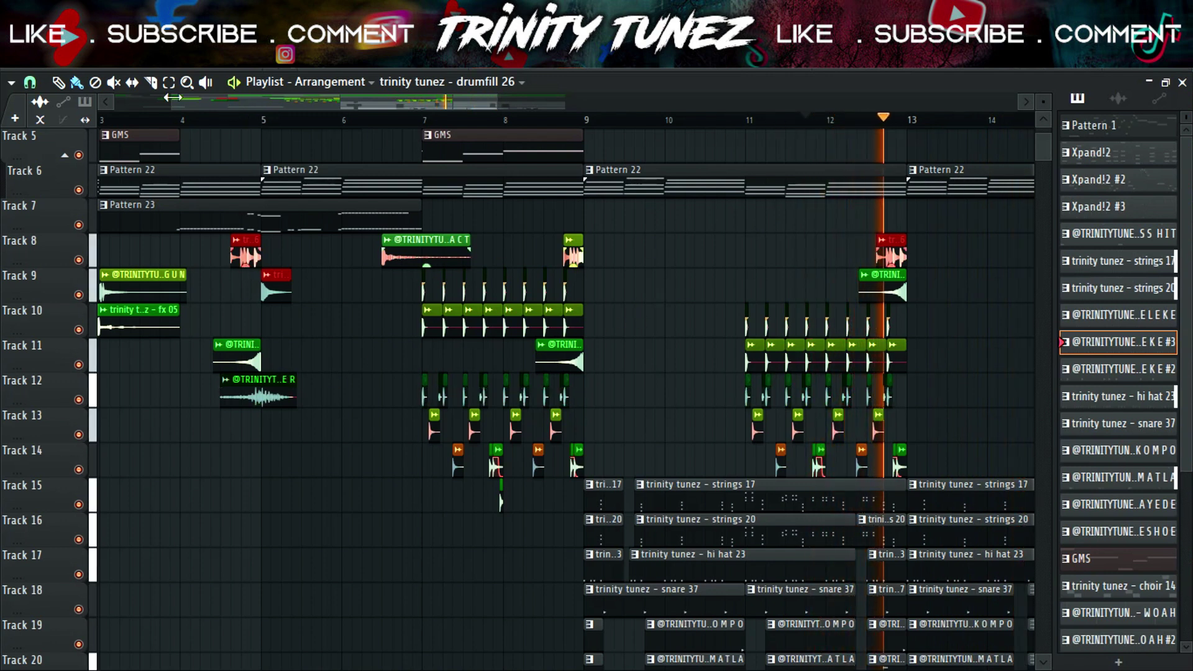
# - Delete the copied percussion clips before beat 3 of bar 12 on tracks 10–13 and those in bar 11 on track 14
pyautogui.moveTo(173, 98); pyautogui.dragTo(379, 116)
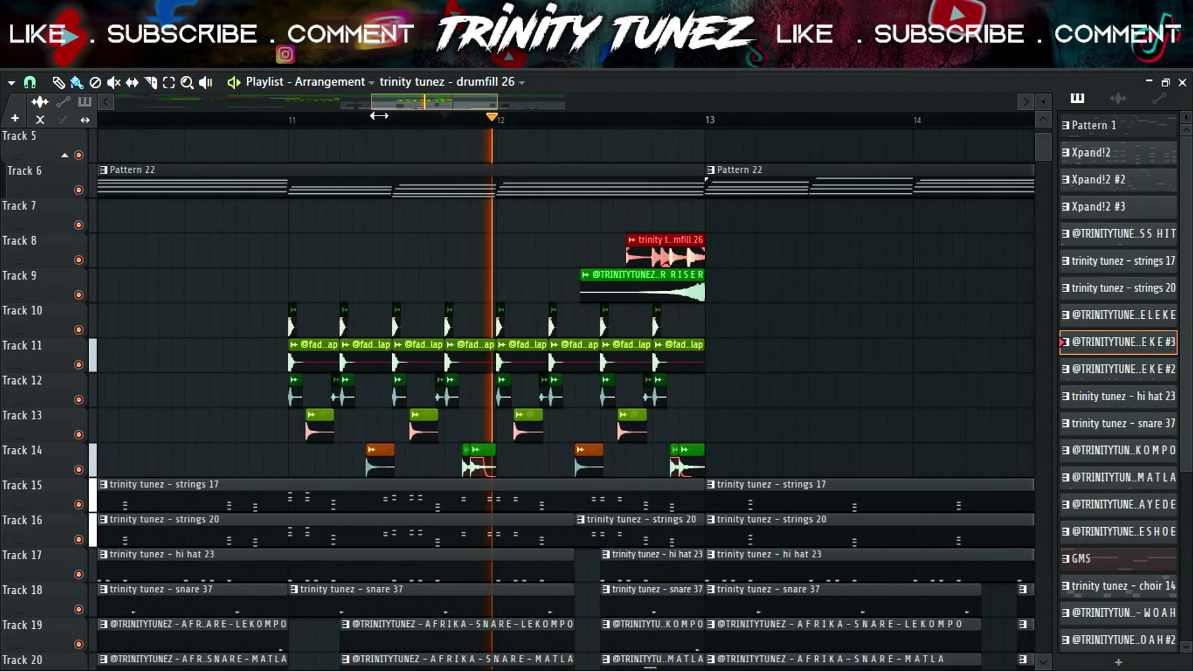
pyautogui.scroll(-3, 714, 277)
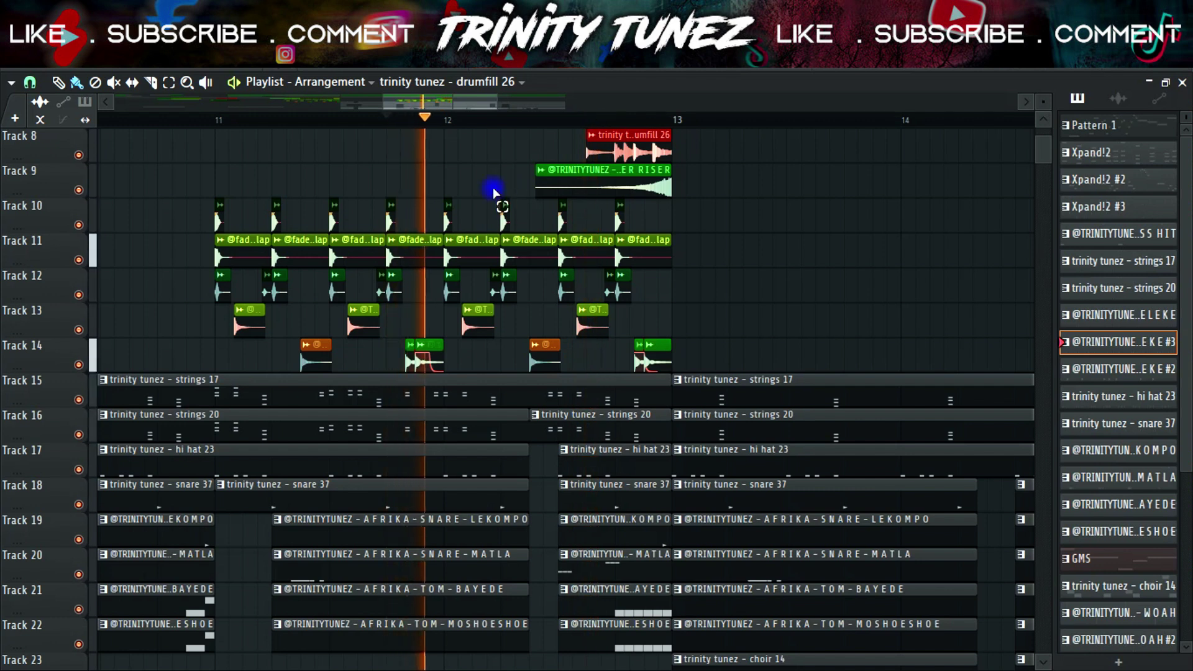
pyautogui.moveTo(494, 165); pyautogui.dragTo(226, 340)
pyautogui.press('Delete')
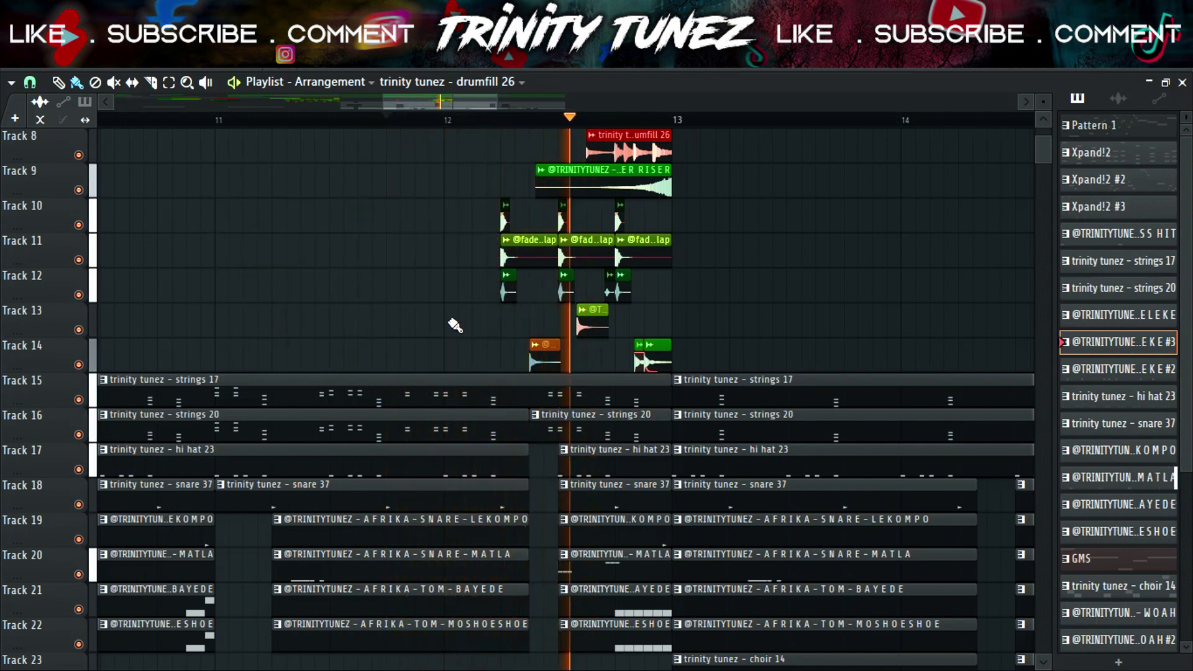
pyautogui.rightClick(505, 252)
pyautogui.rightClick(505, 282)
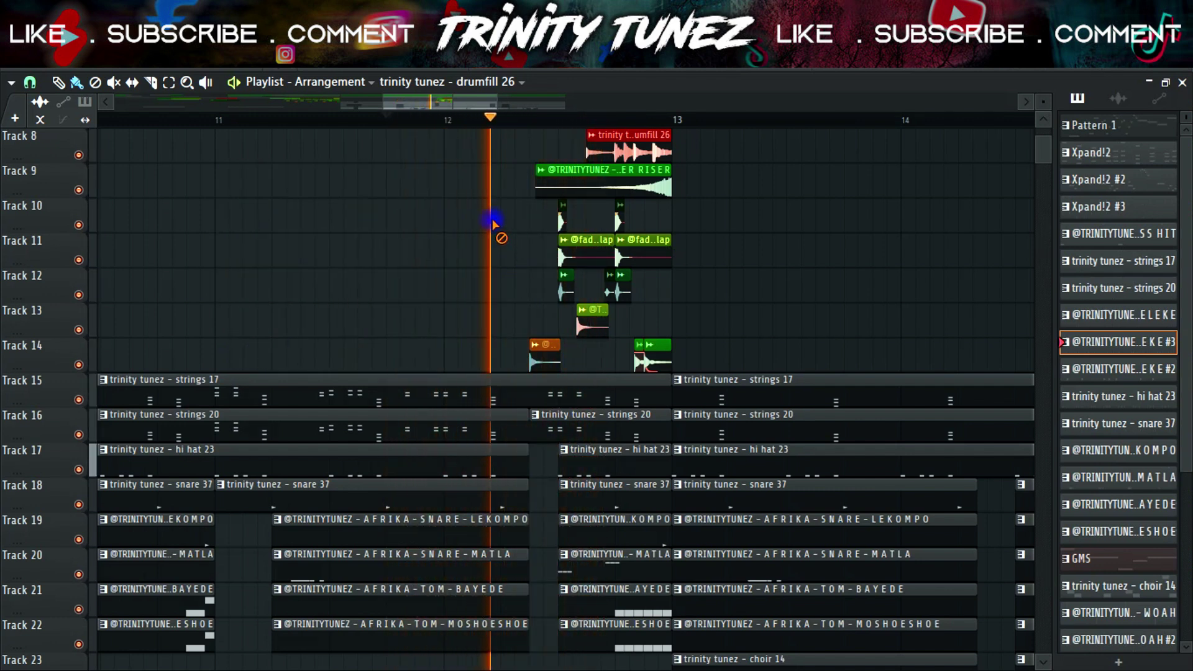
pyautogui.scroll(-10, 584, 230)
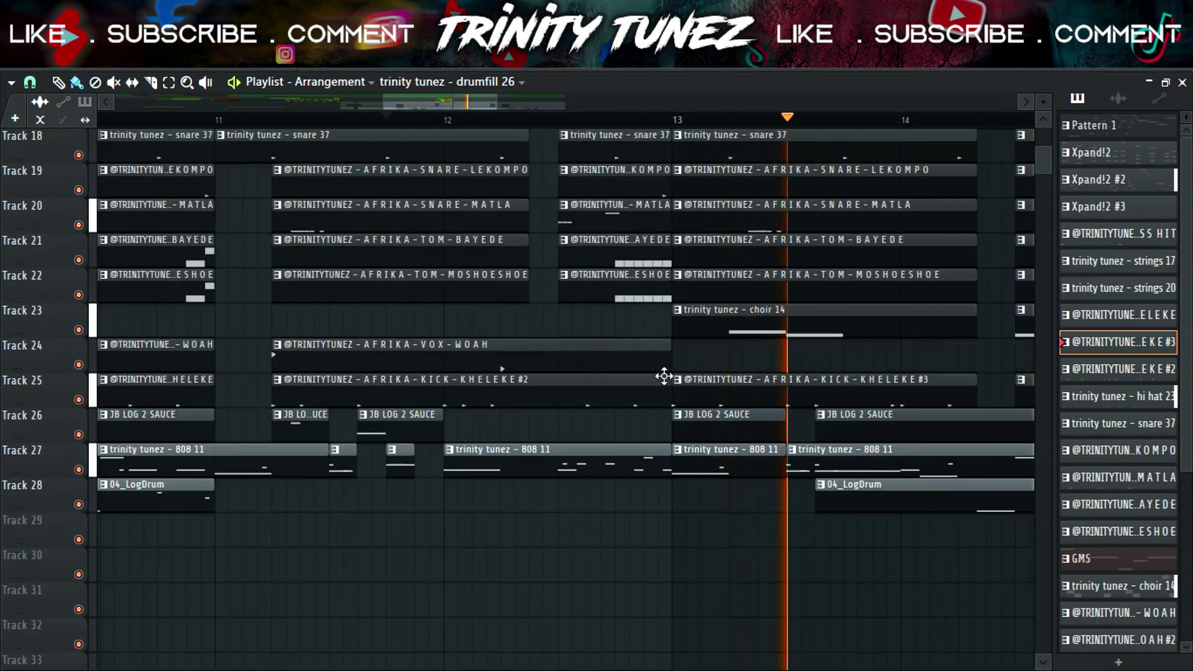
# - Shorten the AFRIKA-KICK-KHELEKE #2 clip on track 25 to end at beat 2 of bar 12 and the 808 11 clip on track 27 at beat 3
pyautogui.moveTo(665, 378); pyautogui.dragTo(502, 379)
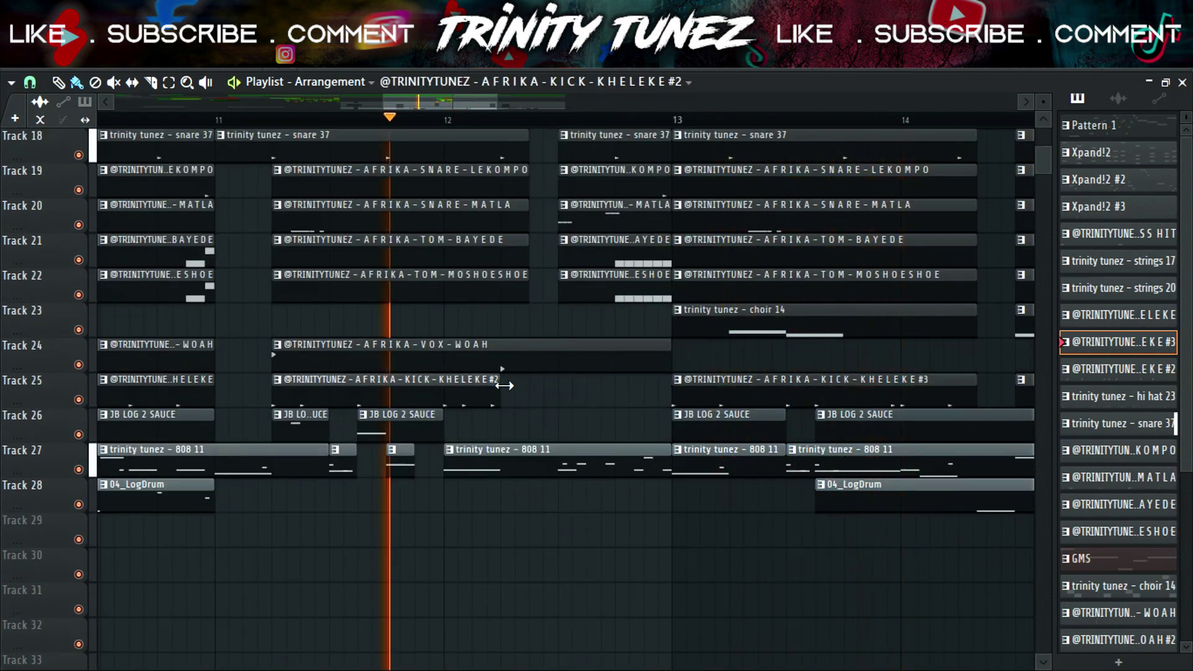
pyautogui.moveTo(666, 449); pyautogui.dragTo(557, 448)
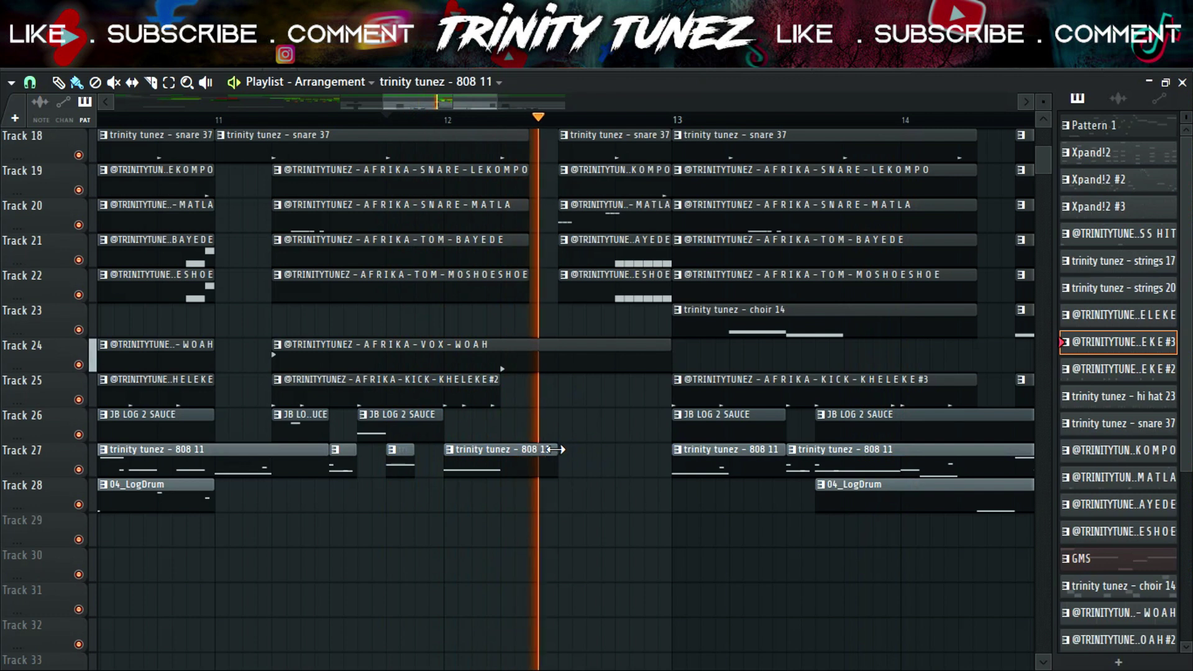
# - Shorten the last bar 12 clips on tracks 19–20 to end at beat 4 and the snare 37 clip on track 18 to end half a beat after it
pyautogui.scroll(4, 594, 426)
pyautogui.scroll(2, 621, 441)
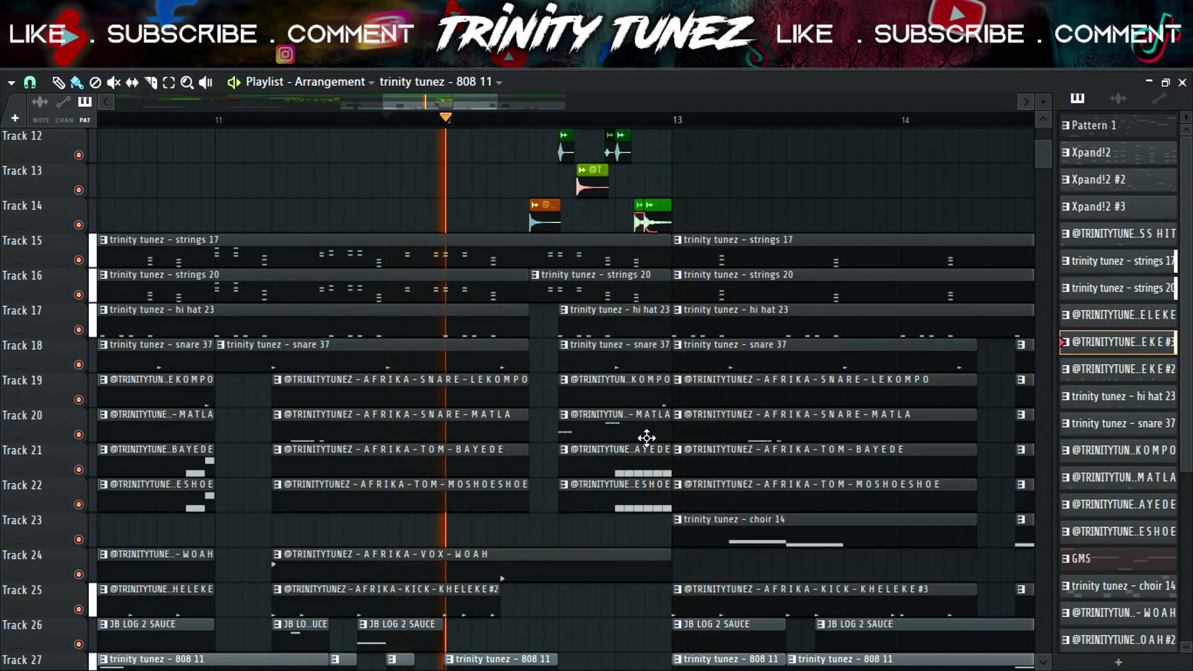
pyautogui.moveTo(647, 329); pyautogui.dragTo(648, 320)
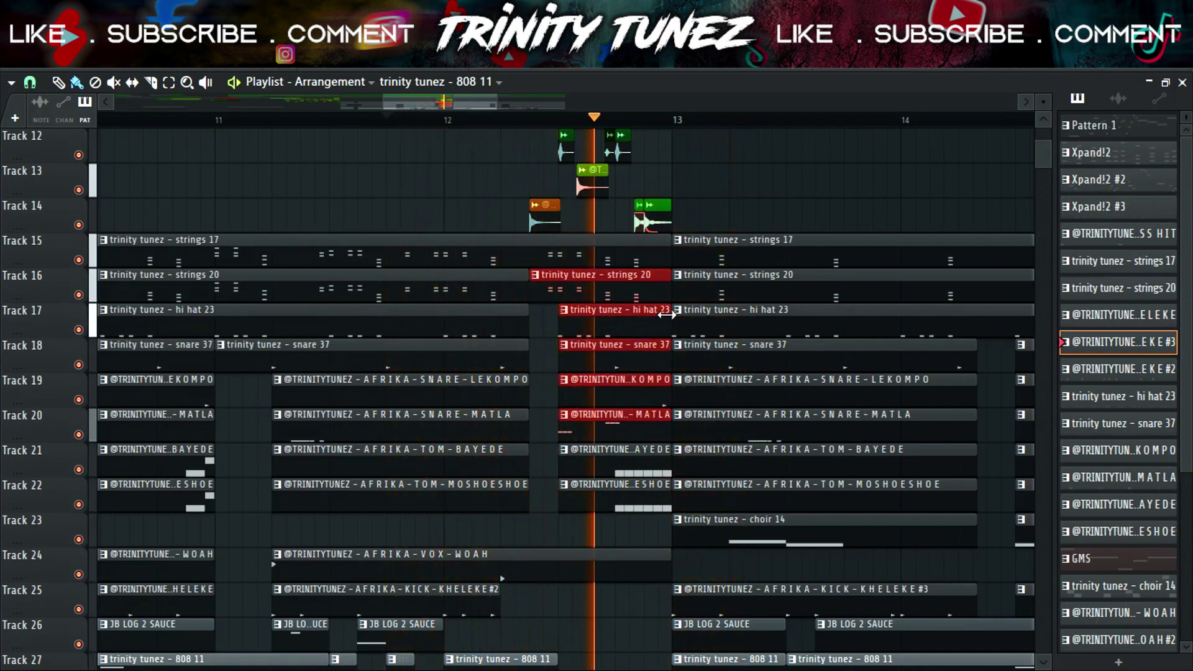
pyautogui.moveTo(656, 392); pyautogui.dragTo(606, 420)
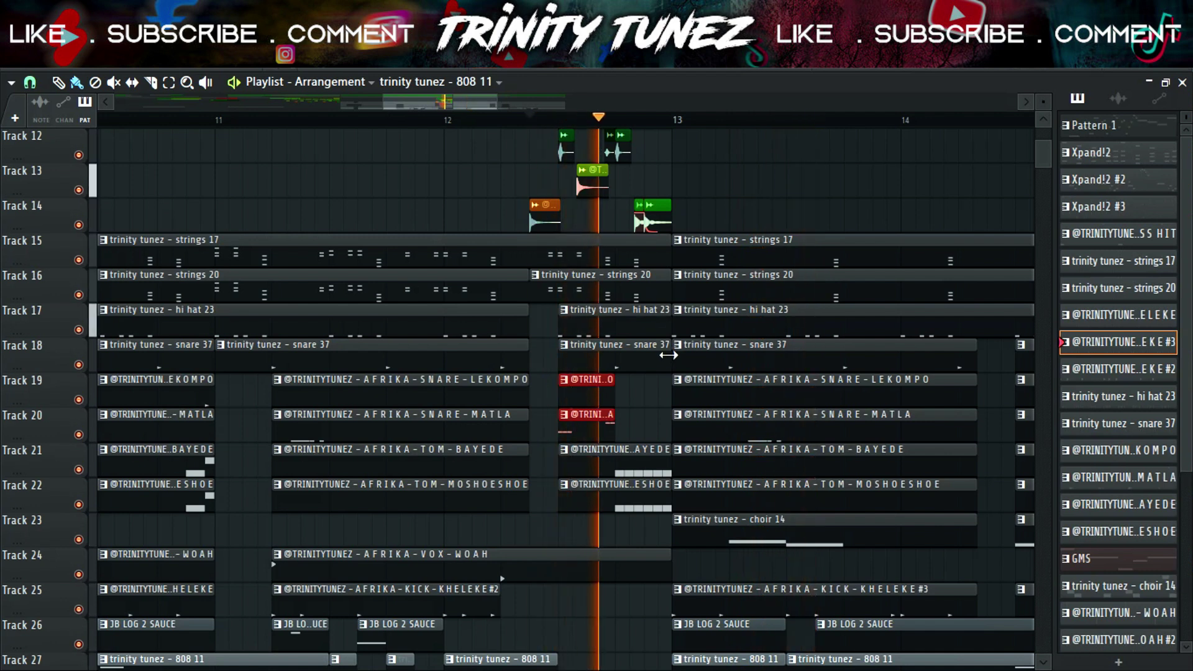
pyautogui.moveTo(667, 354); pyautogui.dragTo(643, 355)
# - Reset the channel volume of the drumfill 26 sample on track 8
pyautogui.scroll(5, 651, 197)
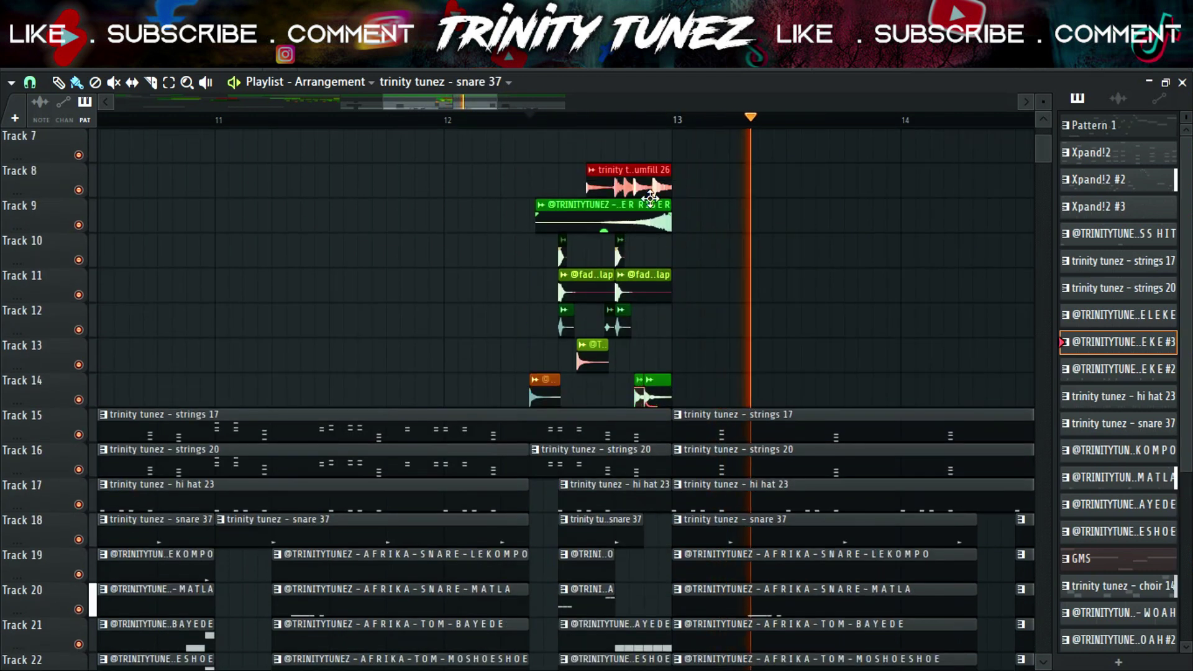
pyautogui.doubleClick(651, 198)
pyautogui.rightClick(391, 135)
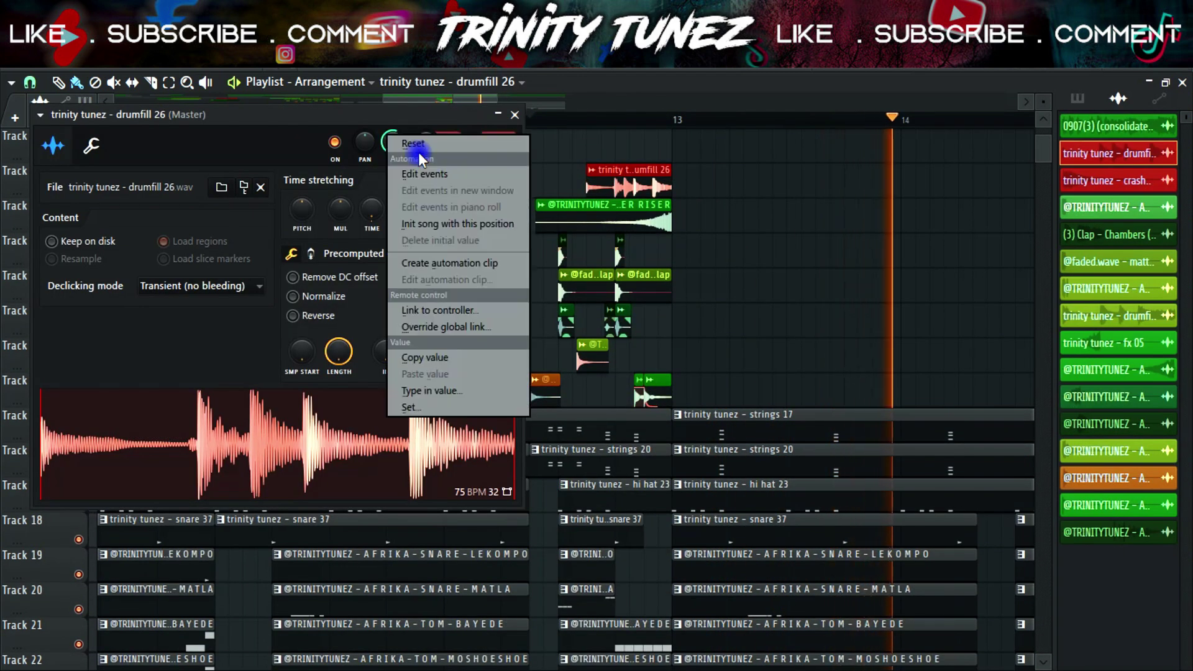
pyautogui.click(416, 147)
pyautogui.click(514, 114)
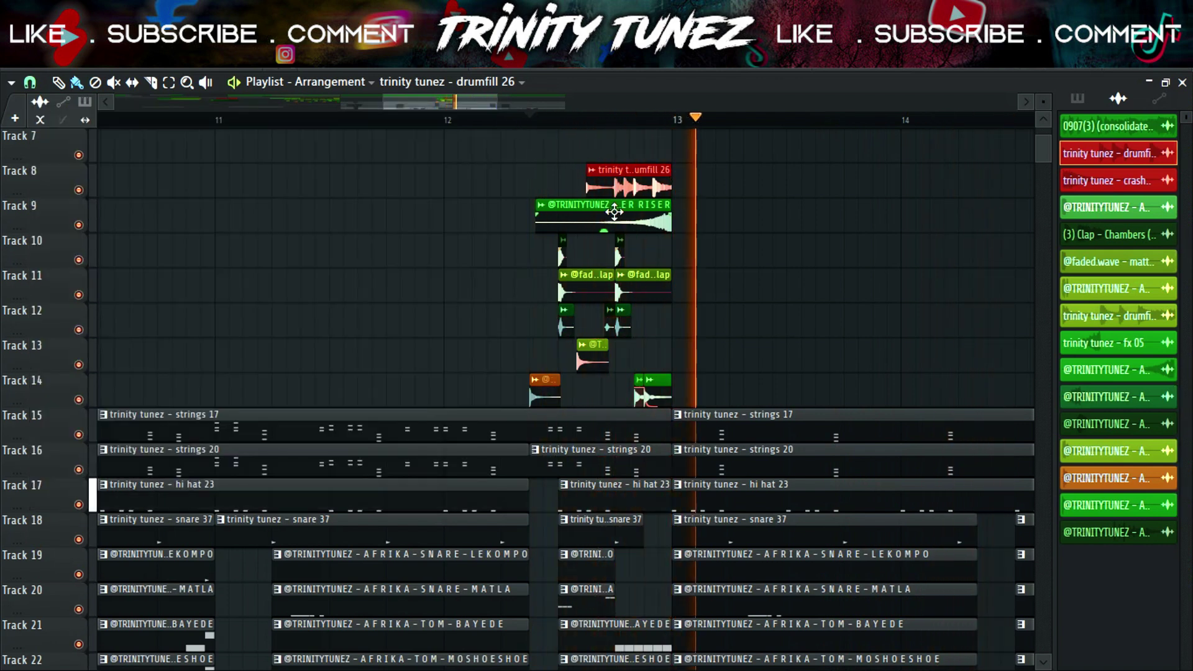
# - Delete the hi hat, snare and tom clips covering beats 3–4 of bar 12 on tracks 17–22
pyautogui.scroll(-4, 657, 274)
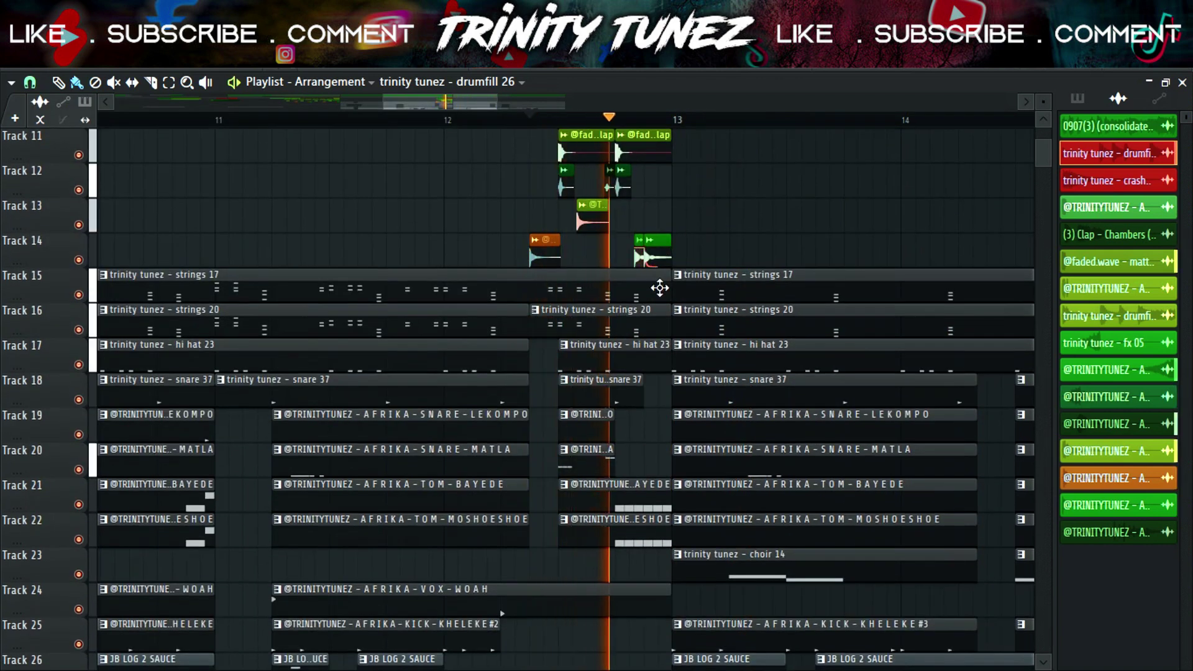
pyautogui.rightClick(615, 355)
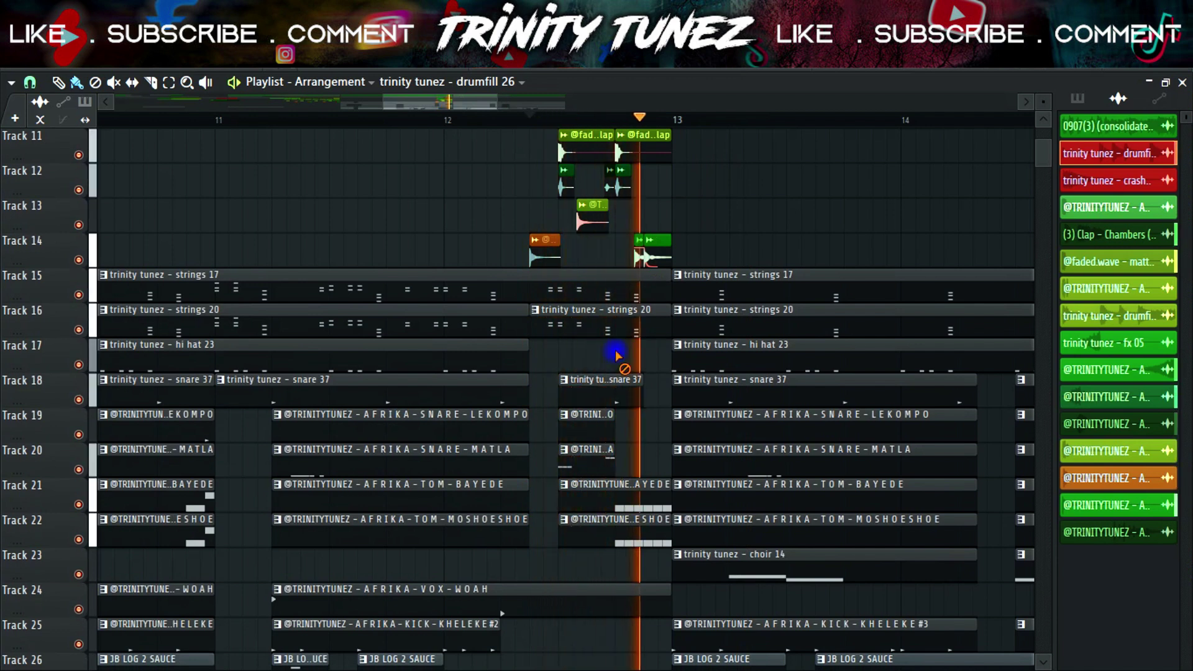
pyautogui.rightClick(614, 388)
pyautogui.rightClick(614, 422)
pyautogui.rightClick(613, 458)
pyautogui.rightClick(612, 492)
pyautogui.rightClick(611, 528)
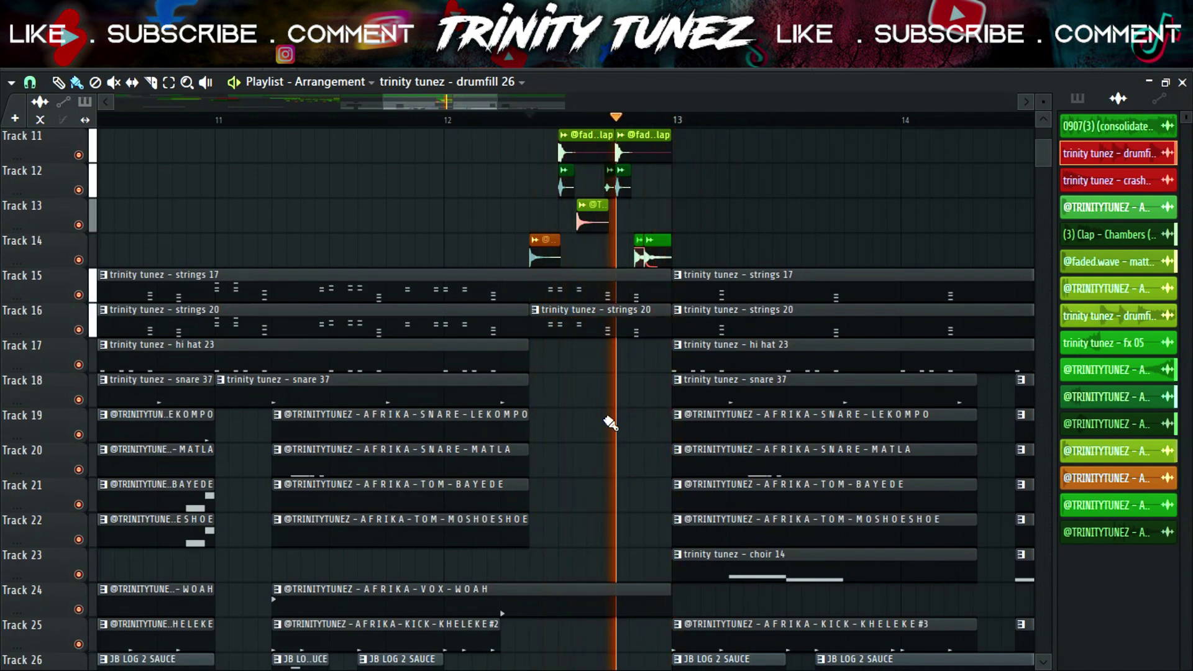
# - Place the Pattern 23 clip on track 13 starting at bar 9 and trim it to end at bar 13
pyautogui.scroll(3, 626, 338)
pyautogui.doubleClick(641, 243)
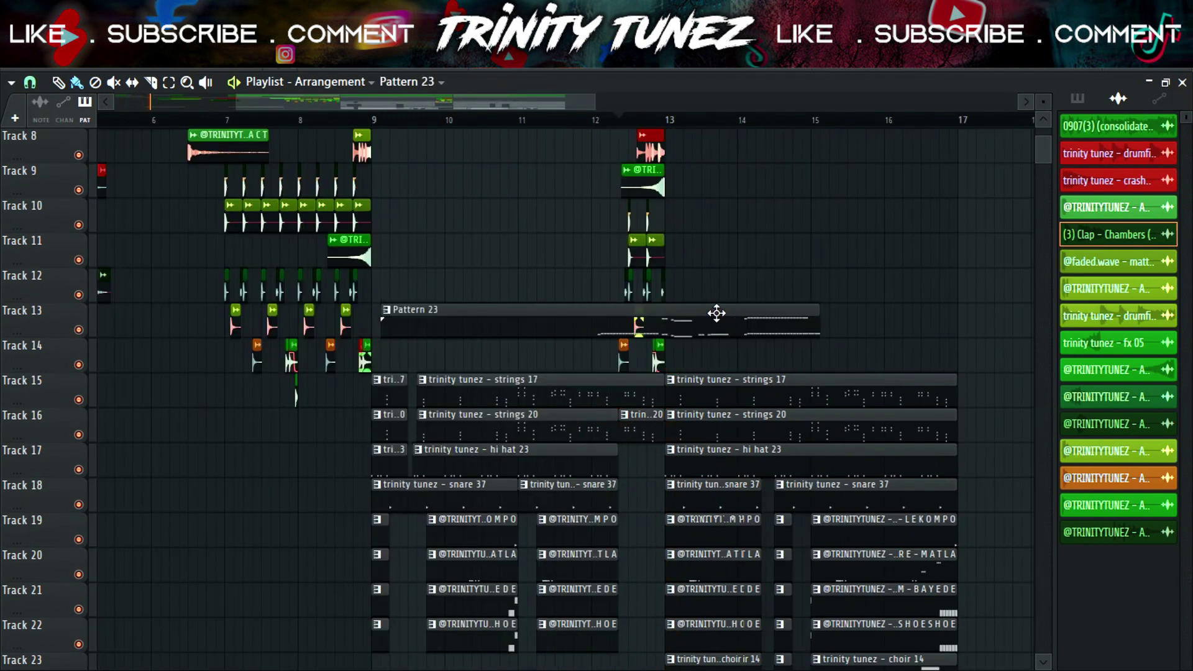
pyautogui.click(712, 313)
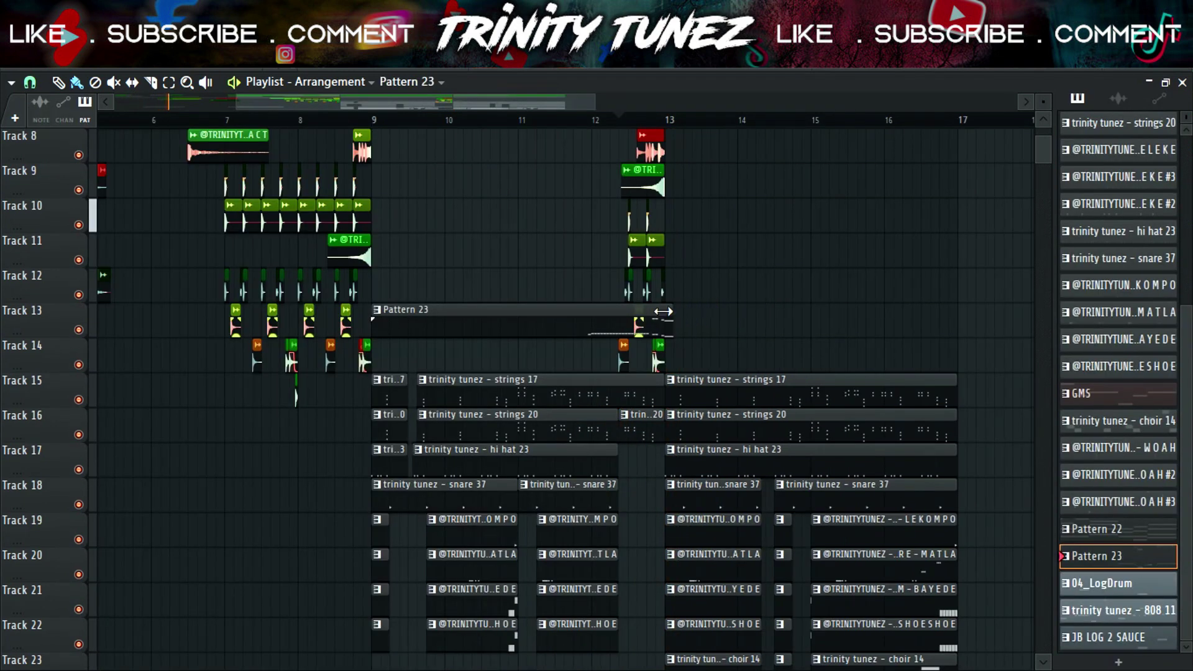
pyautogui.scroll(-7, 640, 288)
pyautogui.scroll(5, 538, 181)
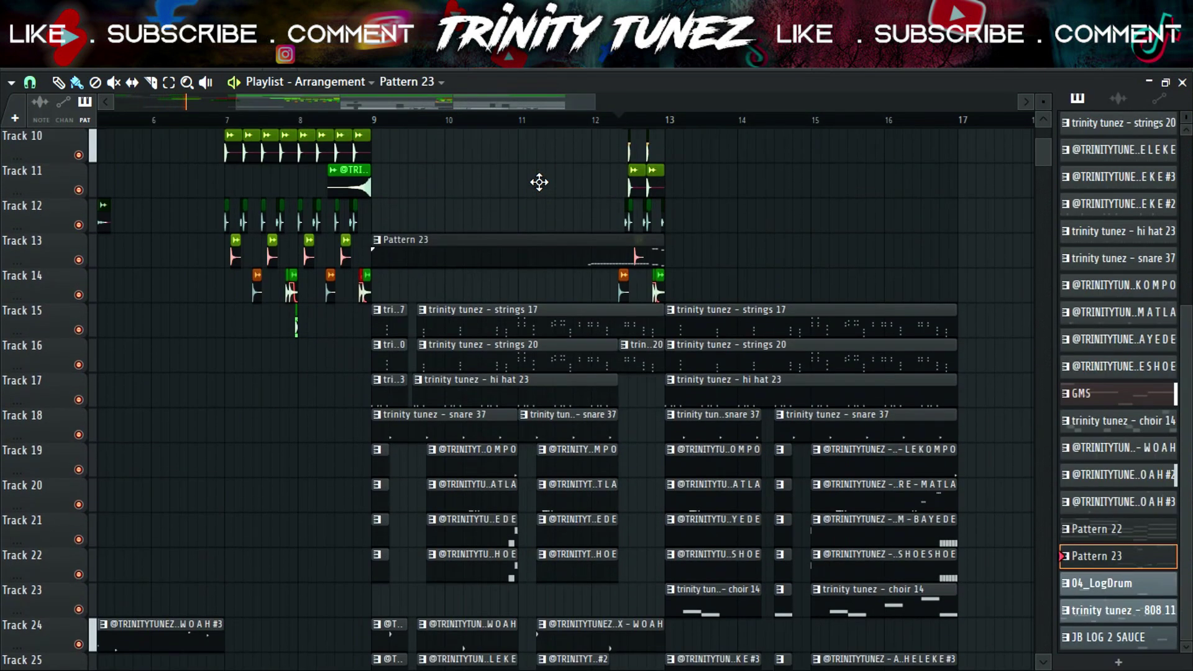
# - Move the Pattern 23 clip down to track 29 and trim its start to beat 3 of bar 12
pyautogui.moveTo(547, 250); pyautogui.dragTo(551, 639)
pyautogui.scroll(-10, 622, 375)
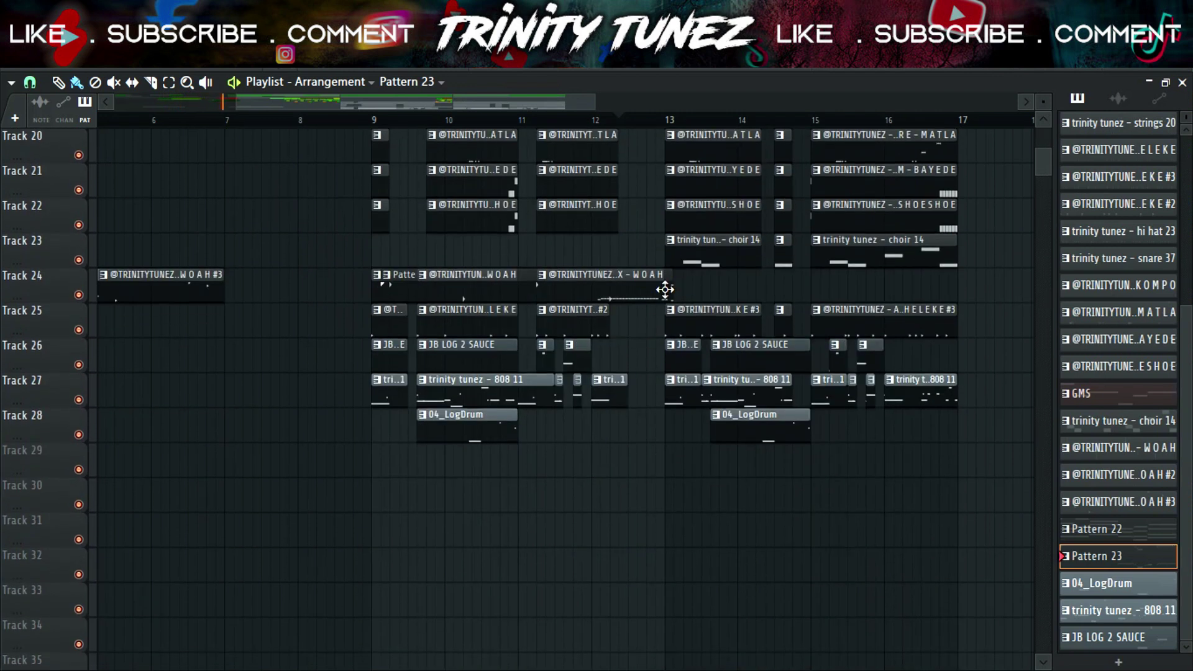
pyautogui.moveTo(665, 290); pyautogui.dragTo(650, 466)
pyautogui.moveTo(375, 467); pyautogui.dragTo(629, 468)
pyautogui.click(591, 119)
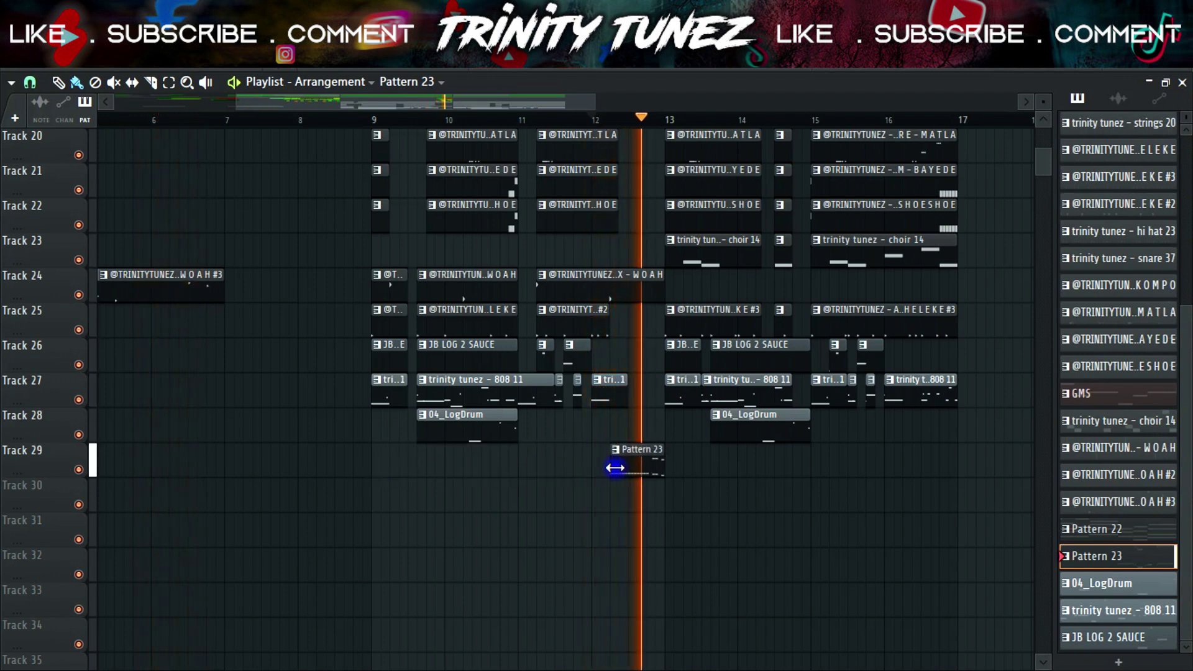
# - Open Pattern 23's notes in the Piano roll and inspect its Purity channel in the Channel rack
pyautogui.doubleClick(638, 468)
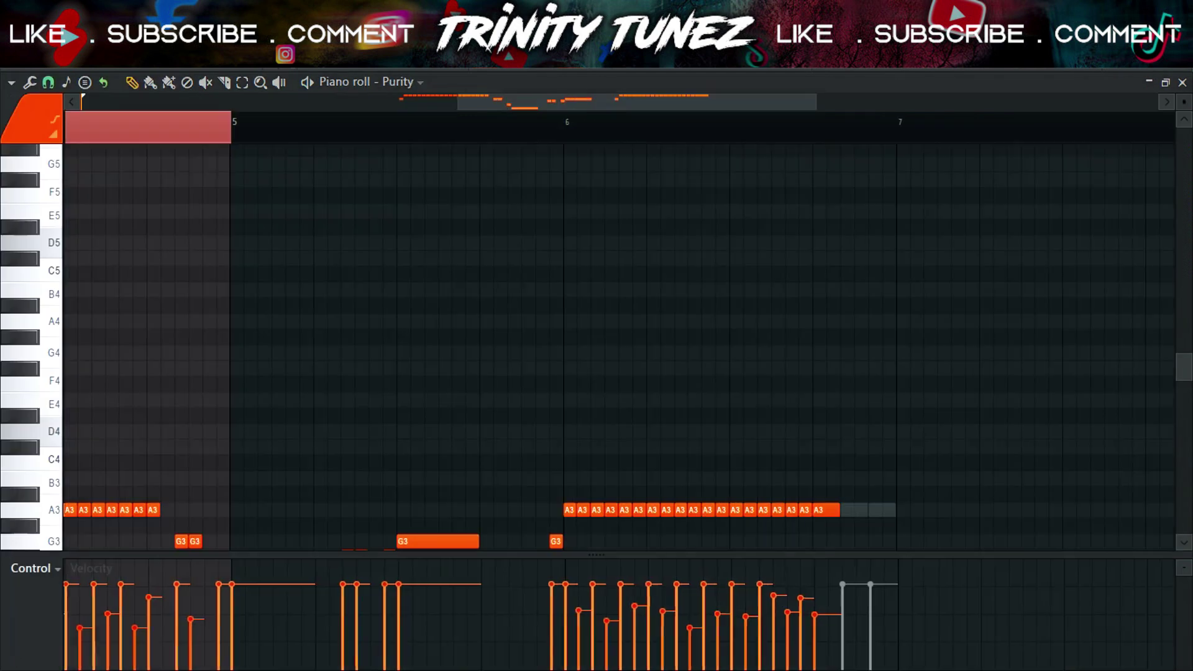
pyautogui.press('F6')
pyautogui.scroll(-3, 291, 467)
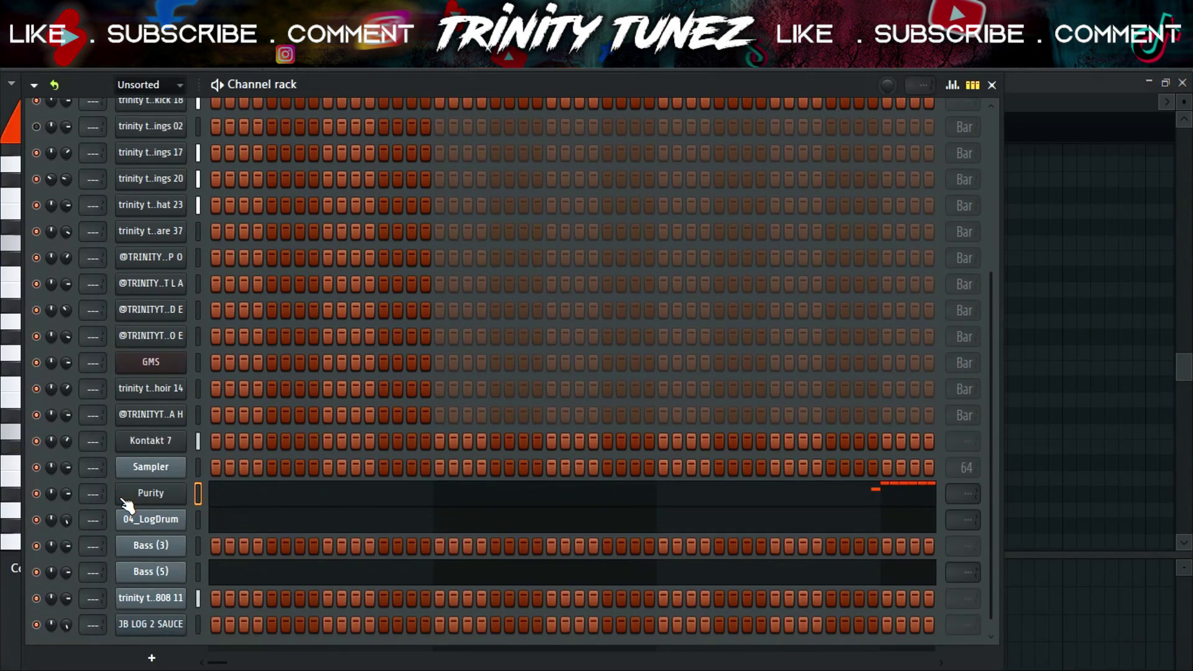
pyautogui.scroll(-1, 283, 509)
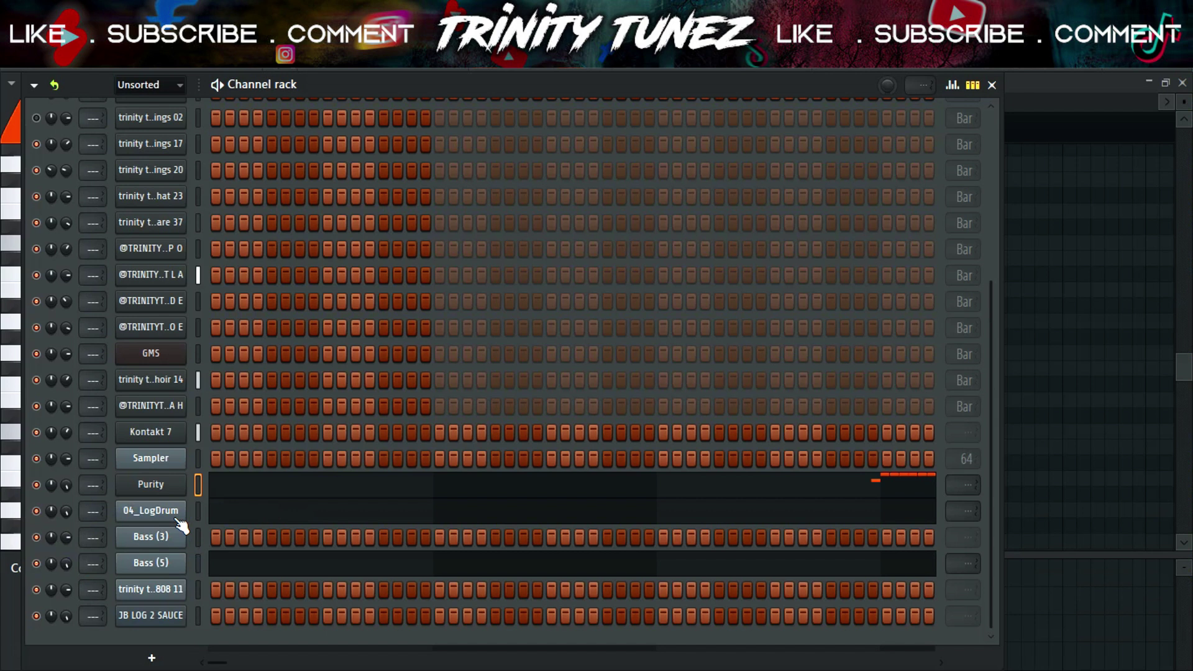
pyautogui.press('F6')
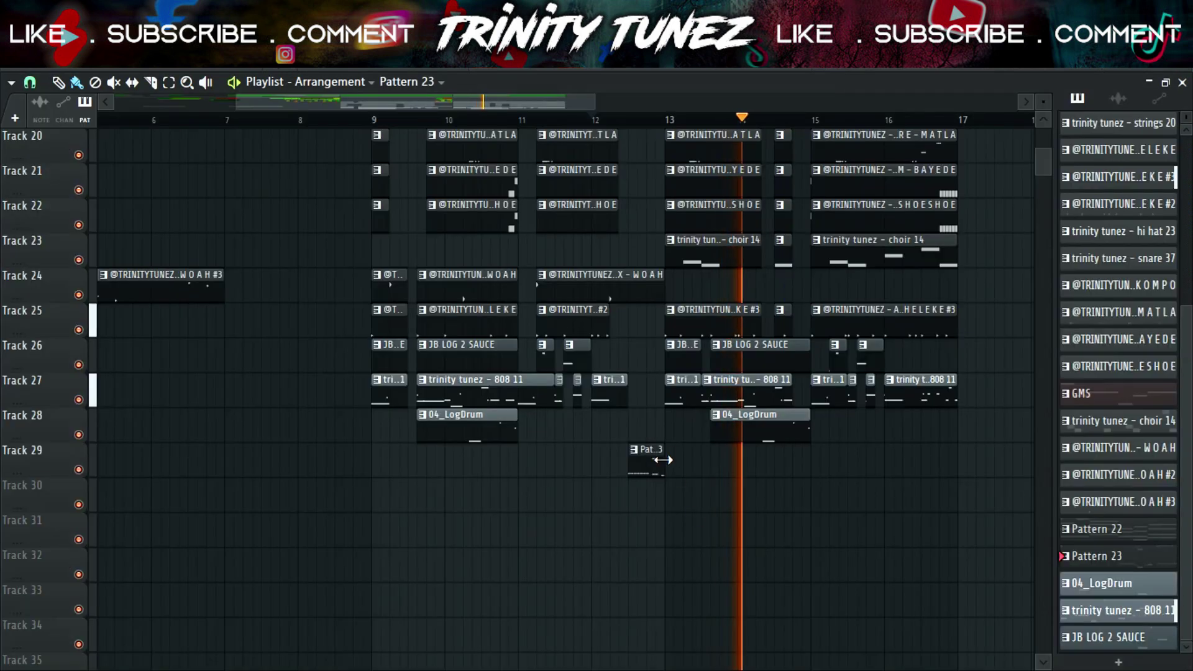
# - Extend the Pattern 23 clip on track 29 half a beat into bar 13 and trim the start of the bar 13 808 11 clip to match
pyautogui.moveTo(686, 449); pyautogui.dragTo(680, 446)
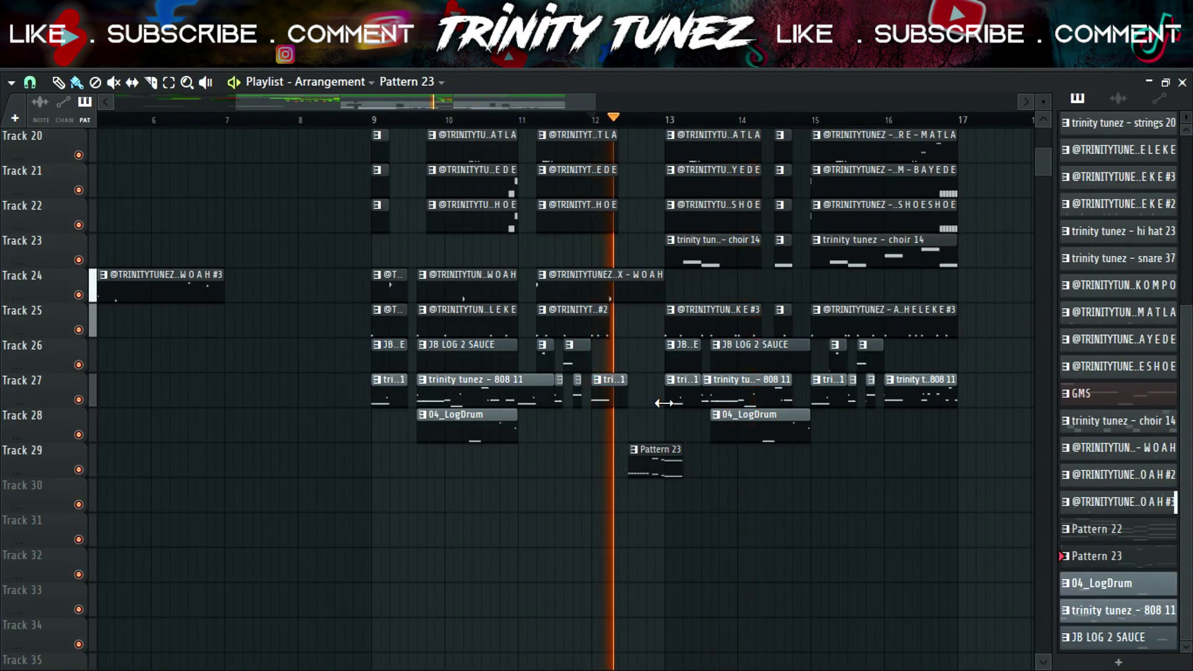
pyautogui.moveTo(663, 403); pyautogui.dragTo(673, 404)
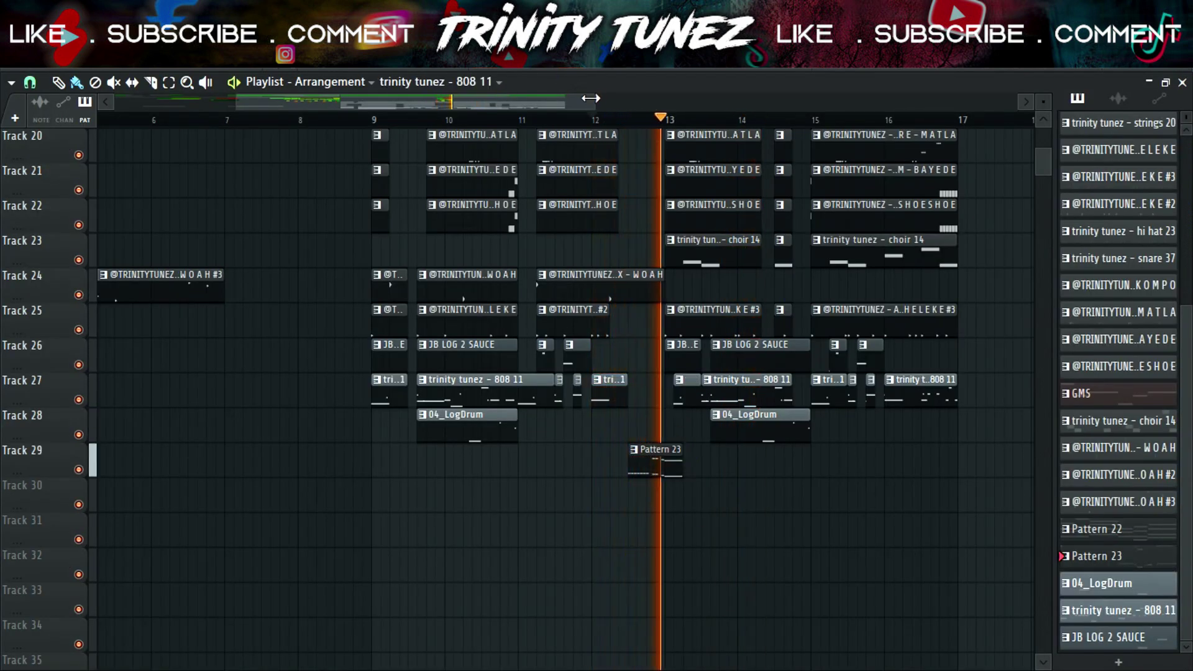
pyautogui.moveTo(590, 98); pyautogui.dragTo(490, 103)
pyautogui.click(579, 122)
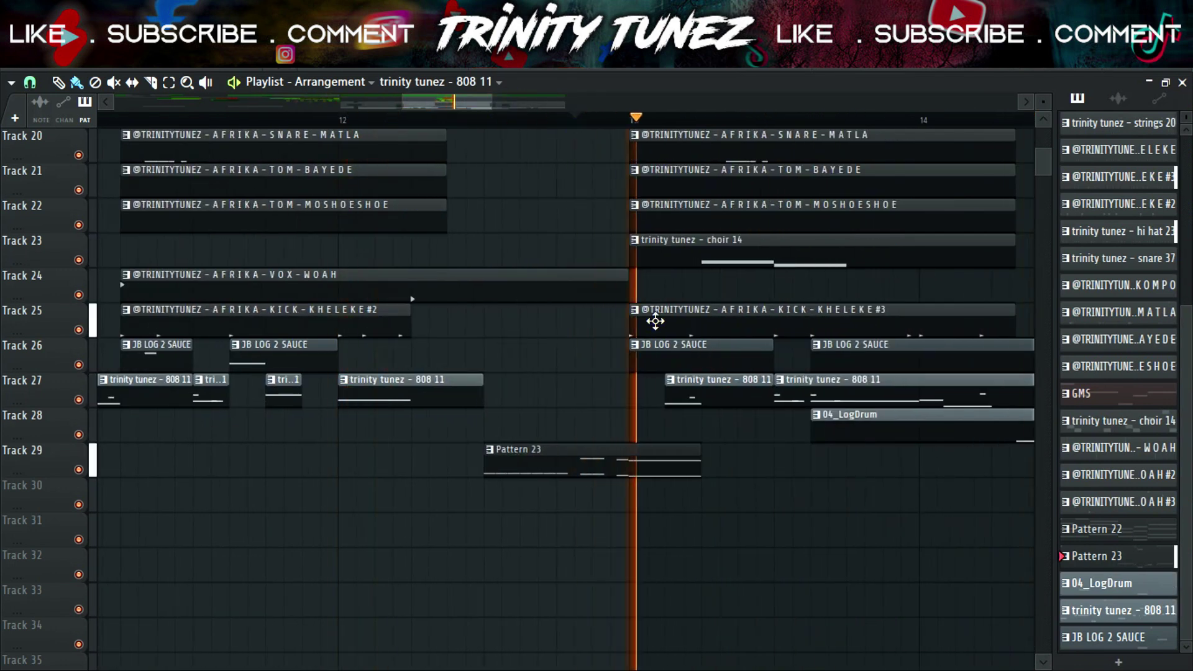
pyautogui.moveTo(700, 448); pyautogui.dragTo(664, 444)
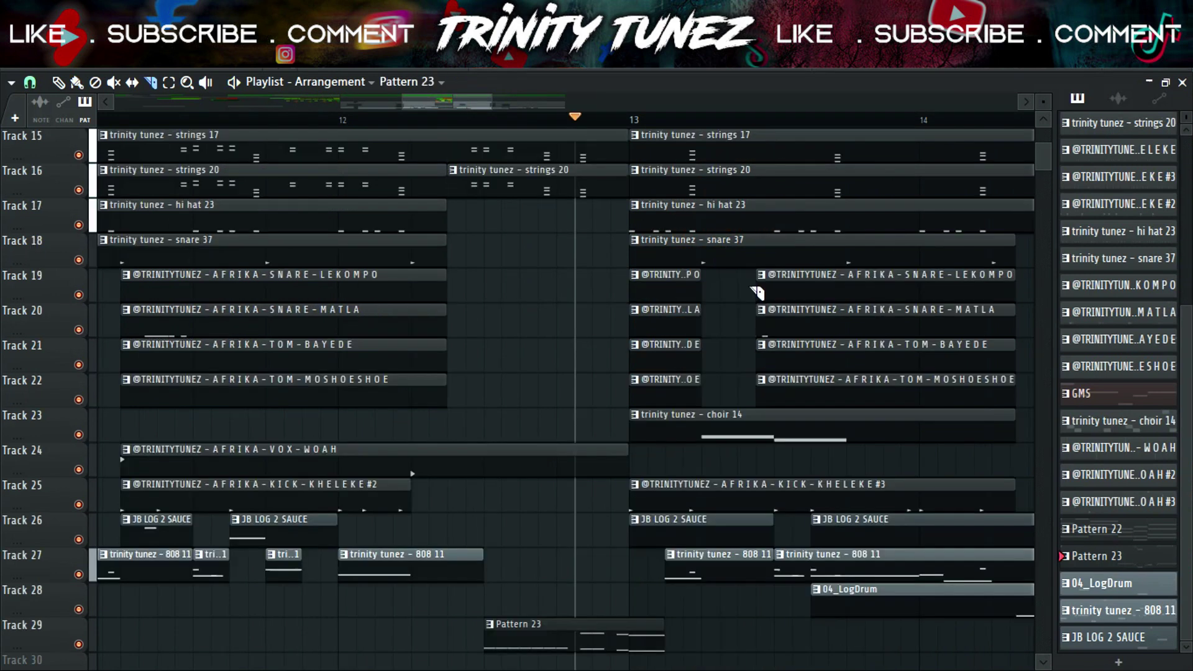
pyautogui.scroll(-2, 778, 325)
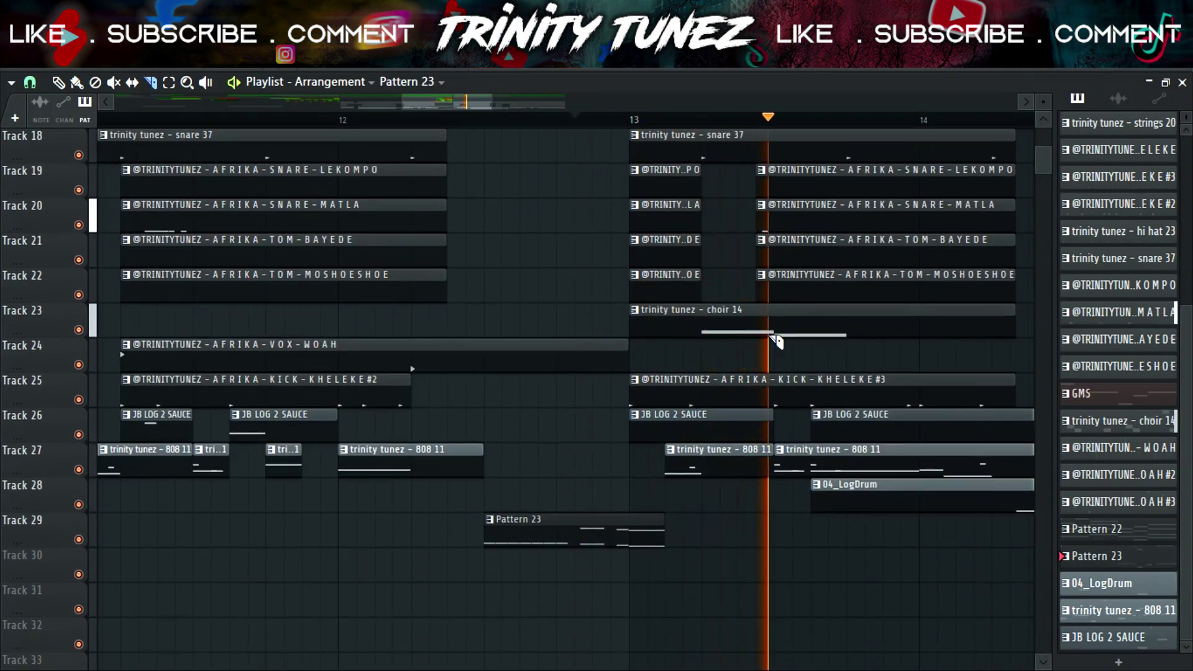
pyautogui.scroll(10, 756, 379)
pyautogui.scroll(7, 713, 257)
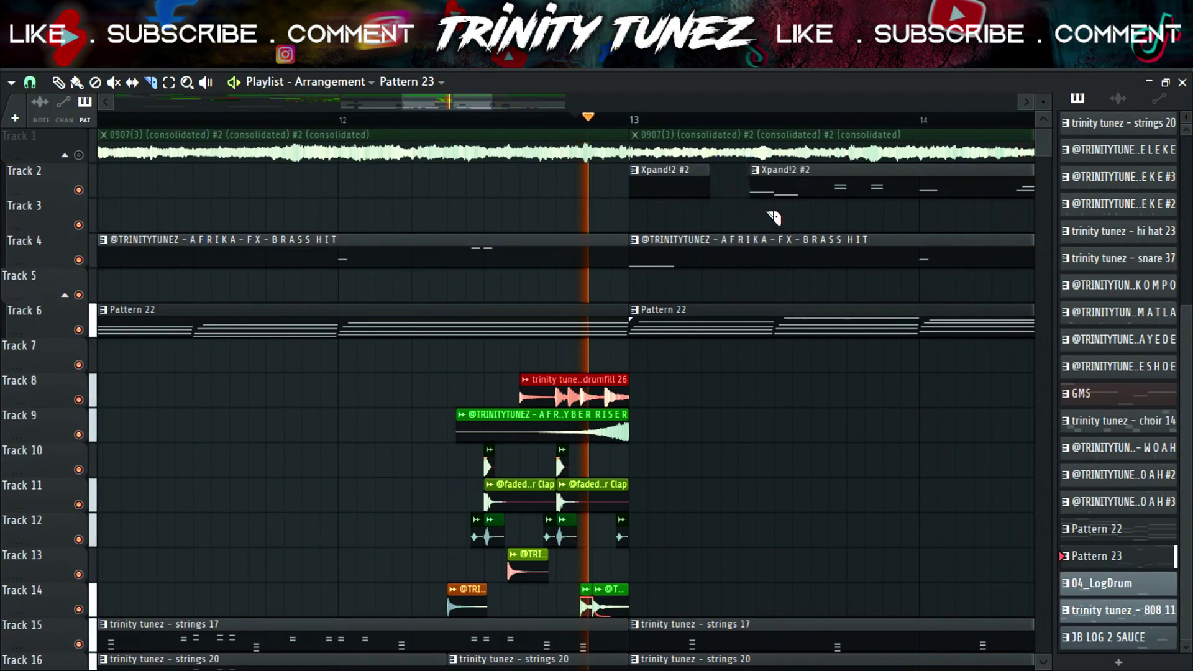
pyautogui.scroll(-1, 774, 216)
pyautogui.scroll(1, 774, 216)
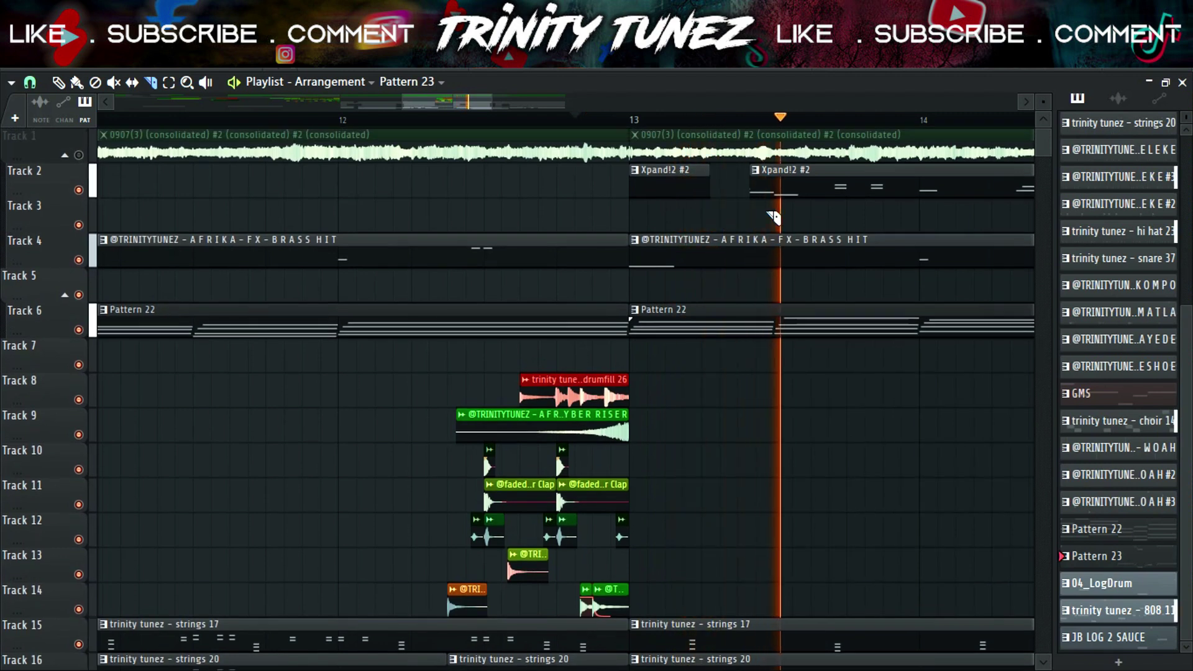
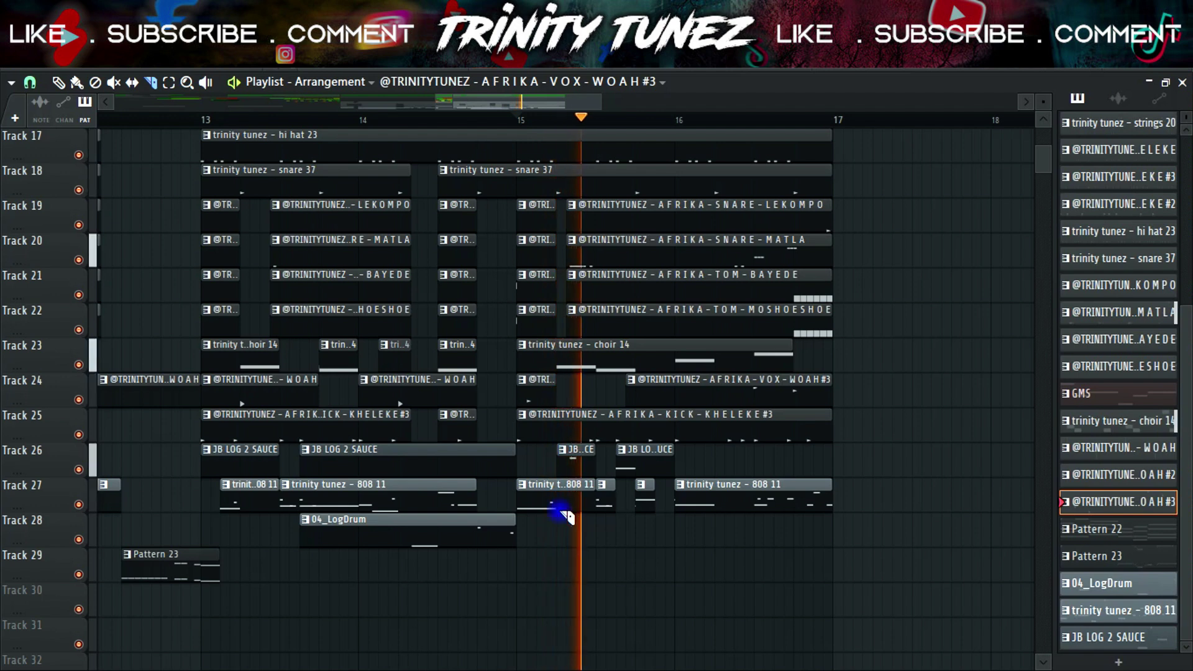
# - Cut beat 2 of bar 15 out of the 808 11 clip on track 27 and delete the JB LOG 2 SAUCE clip above it on track 26
pyautogui.click(558, 486)
pyautogui.click(58, 81)
pyautogui.click(75, 83)
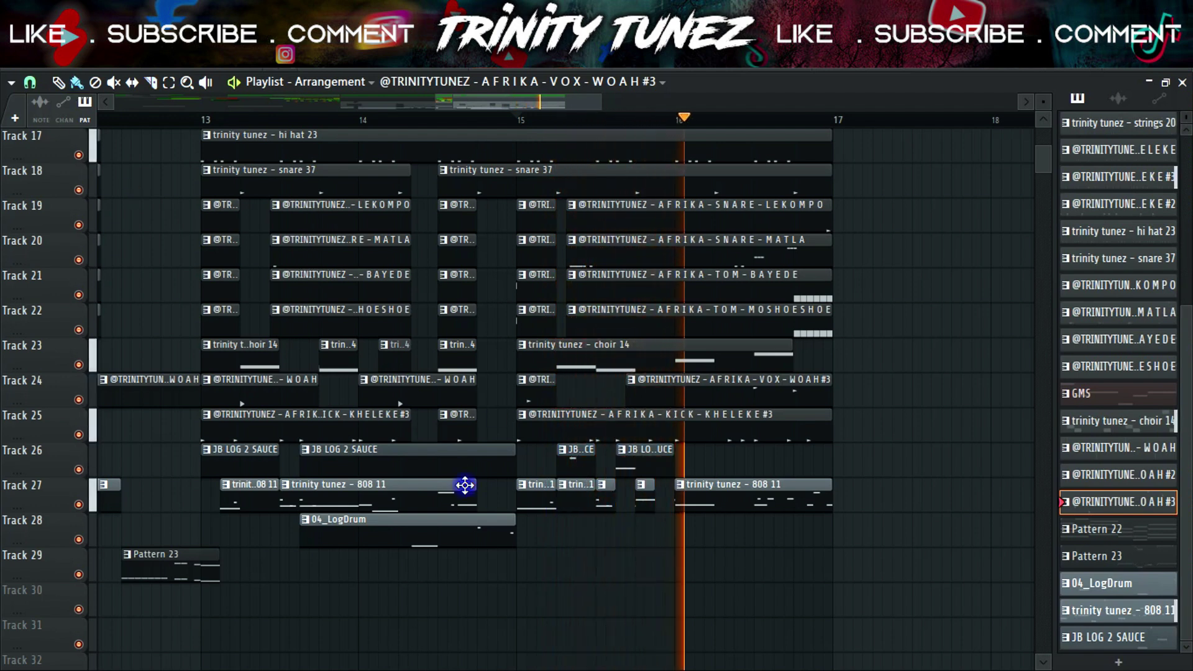
pyautogui.rightClick(567, 488)
pyautogui.rightClick(559, 453)
# - Cut beat 2 of bar 15 out of the kick clip on track 25 and make the tom clips on tracks 21–22 resume at beat 3
pyautogui.click(150, 82)
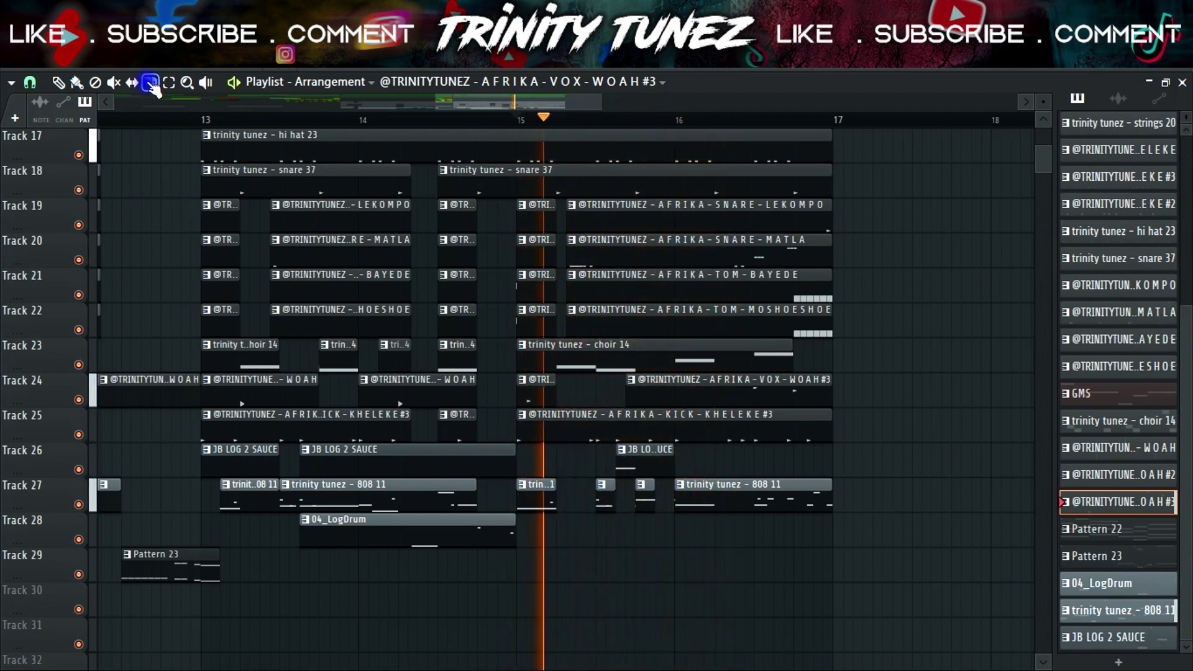
pyautogui.moveTo(556, 448)
pyautogui.mouseDown()
pyautogui.moveTo(570, 405)
pyautogui.moveTo(599, 427)
pyautogui.mouseUp()
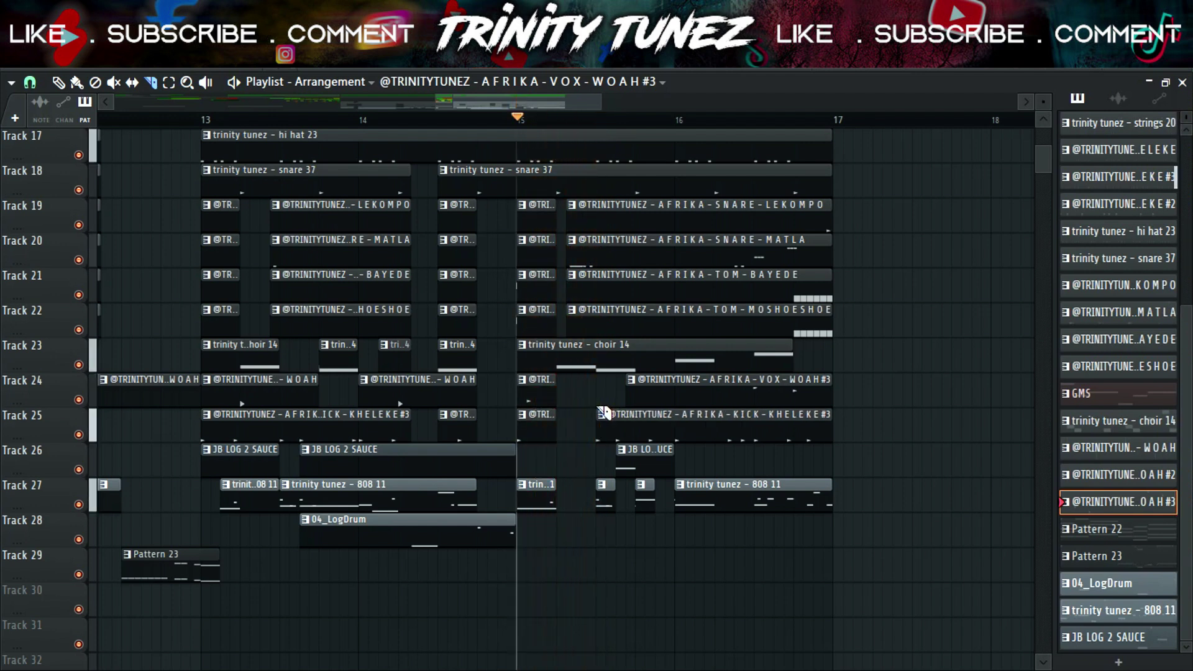
pyautogui.scroll(3, 605, 413)
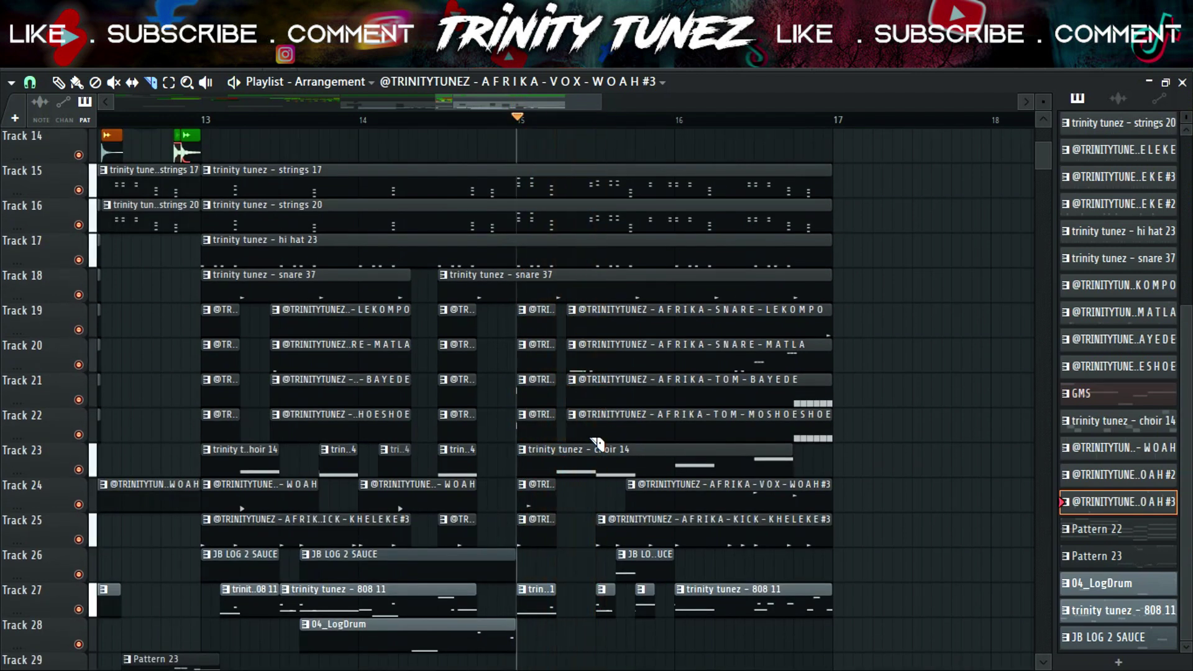
pyautogui.moveTo(604, 436); pyautogui.dragTo(602, 385)
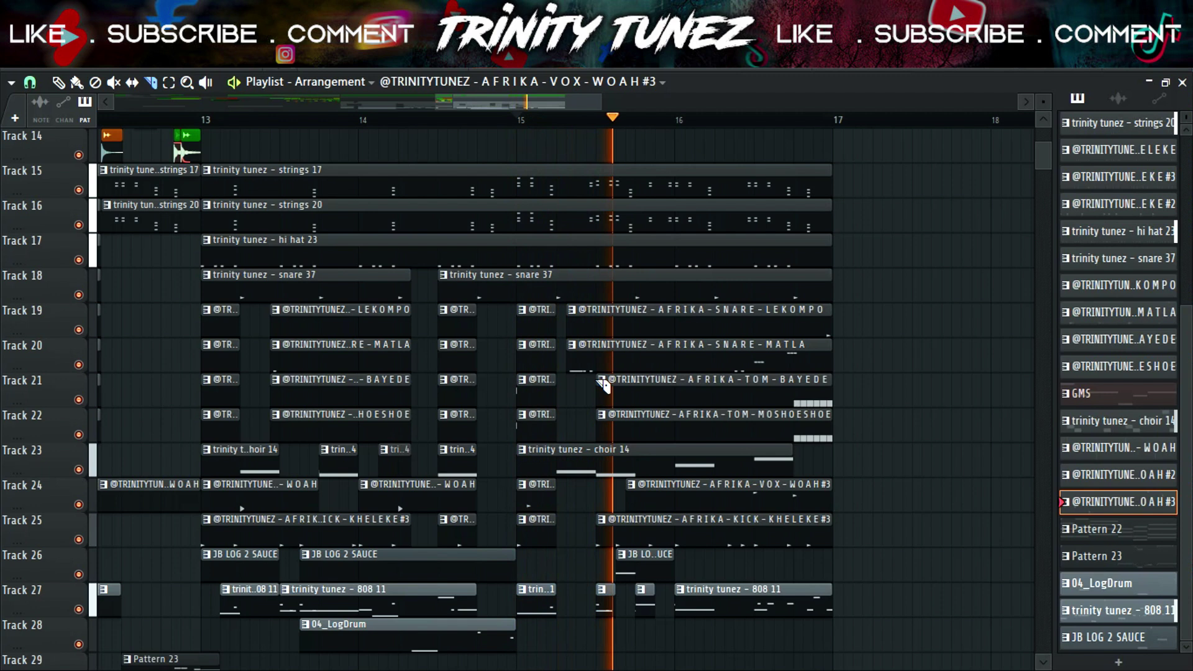
# - Cut a half-beat gap at beat 3 of bar 15 in the hi hat 23 clip, and fit the choir 14 piece on track 23 from just before bar 15 to beat 3
pyautogui.click(635, 255)
pyautogui.moveTo(627, 476); pyautogui.dragTo(508, 461)
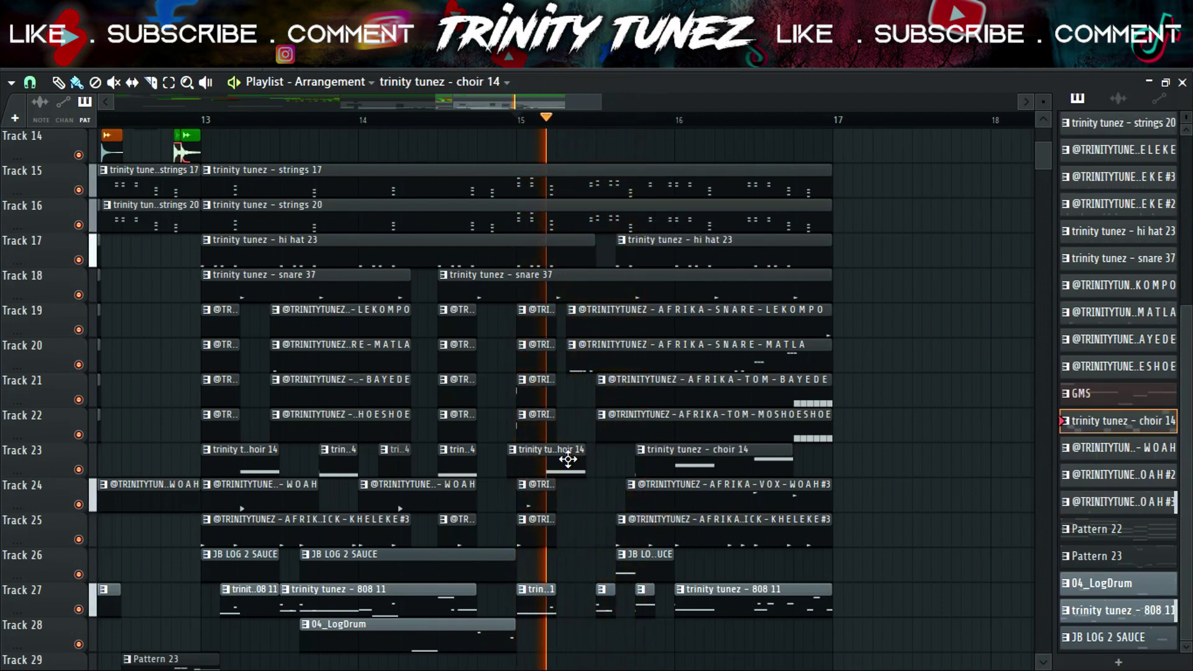
pyautogui.moveTo(586, 451); pyautogui.dragTo(593, 451)
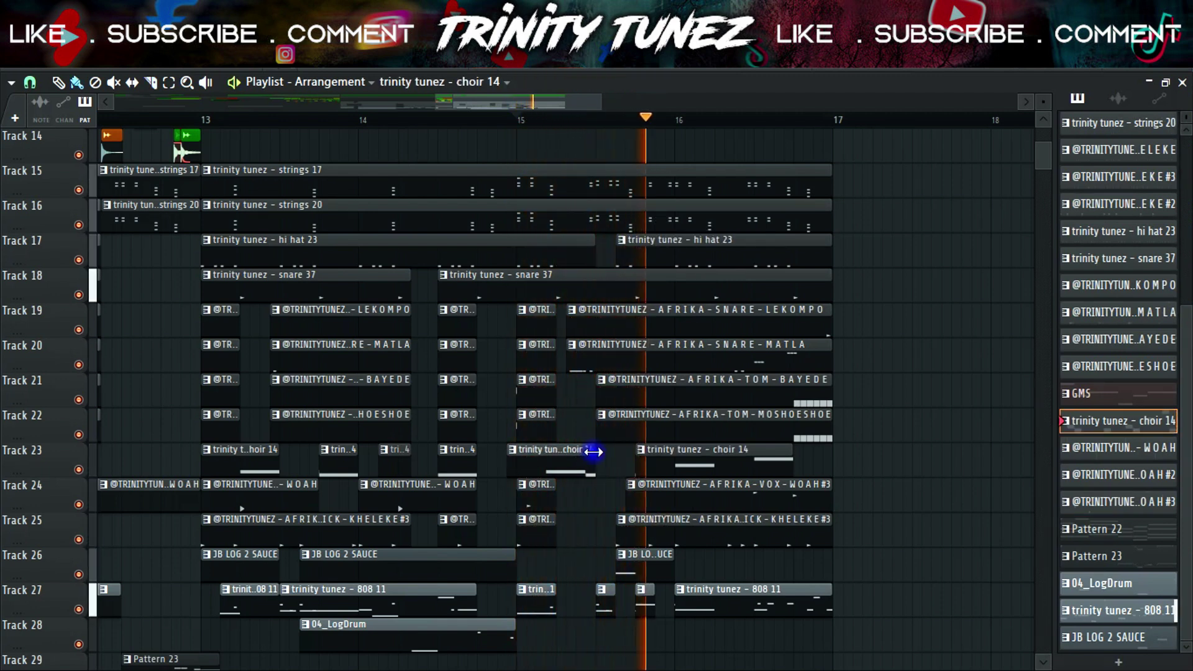
# - Trim the start of the bar 15 choir 14 piece to the bar line and move the following choir 14 clip half a beat into bar 16
pyautogui.moveTo(509, 461); pyautogui.dragTo(529, 461)
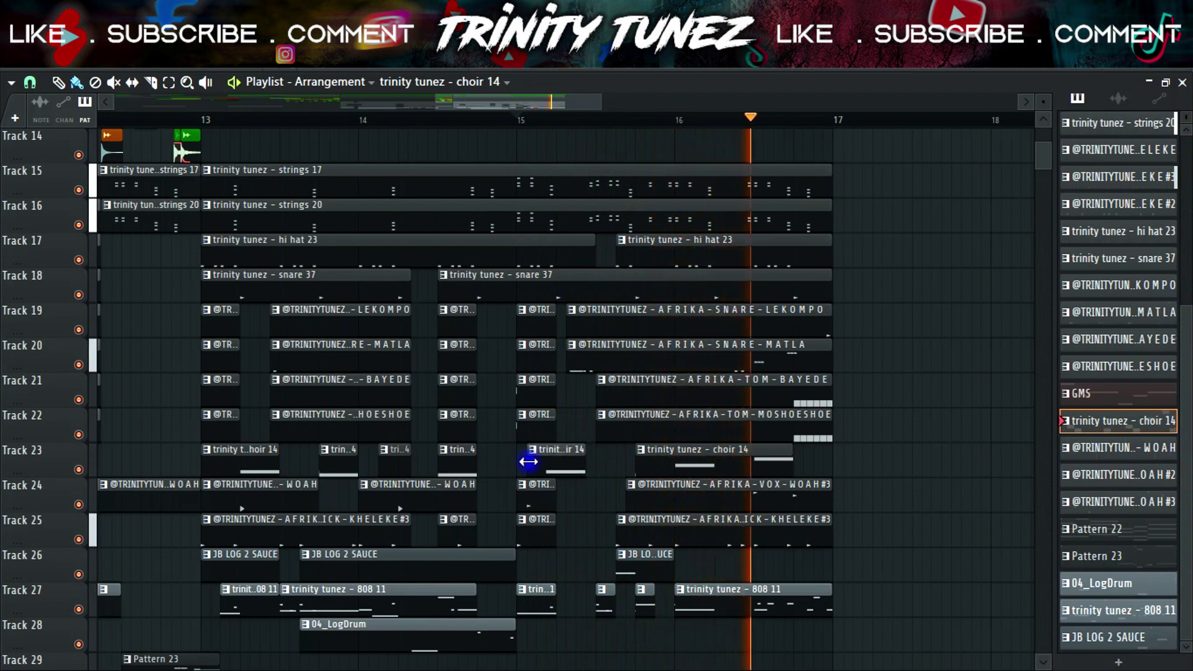
pyautogui.moveTo(677, 459); pyautogui.dragTo(712, 460)
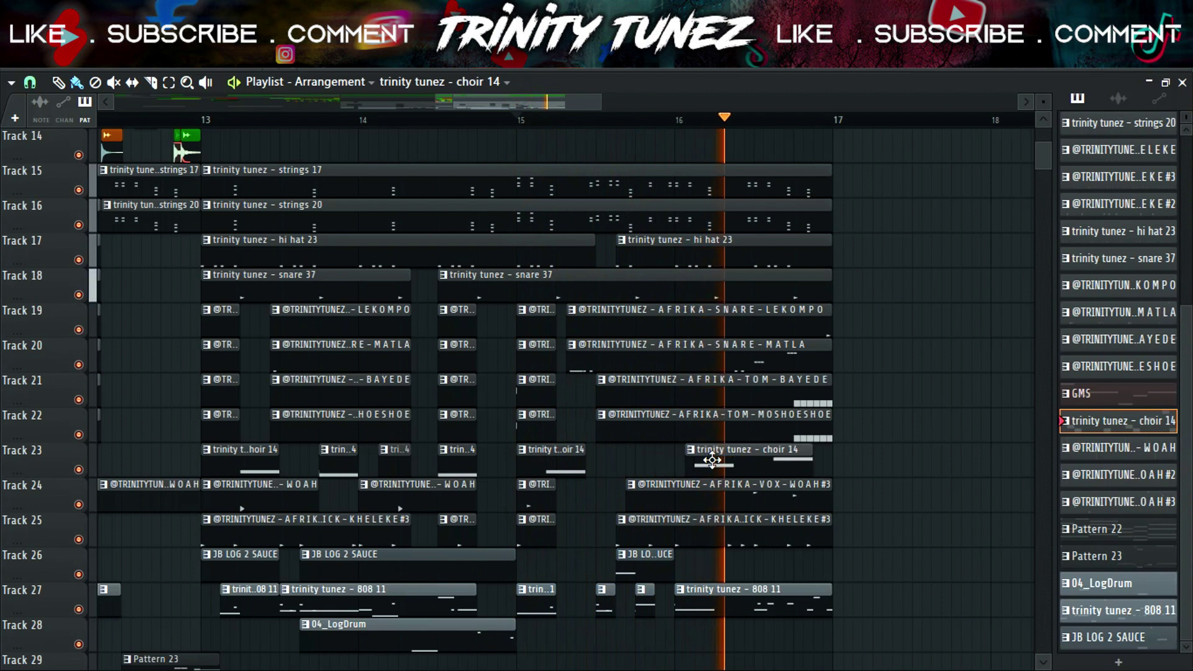
pyautogui.click(659, 123)
pyautogui.moveTo(719, 460); pyautogui.dragTo(727, 458)
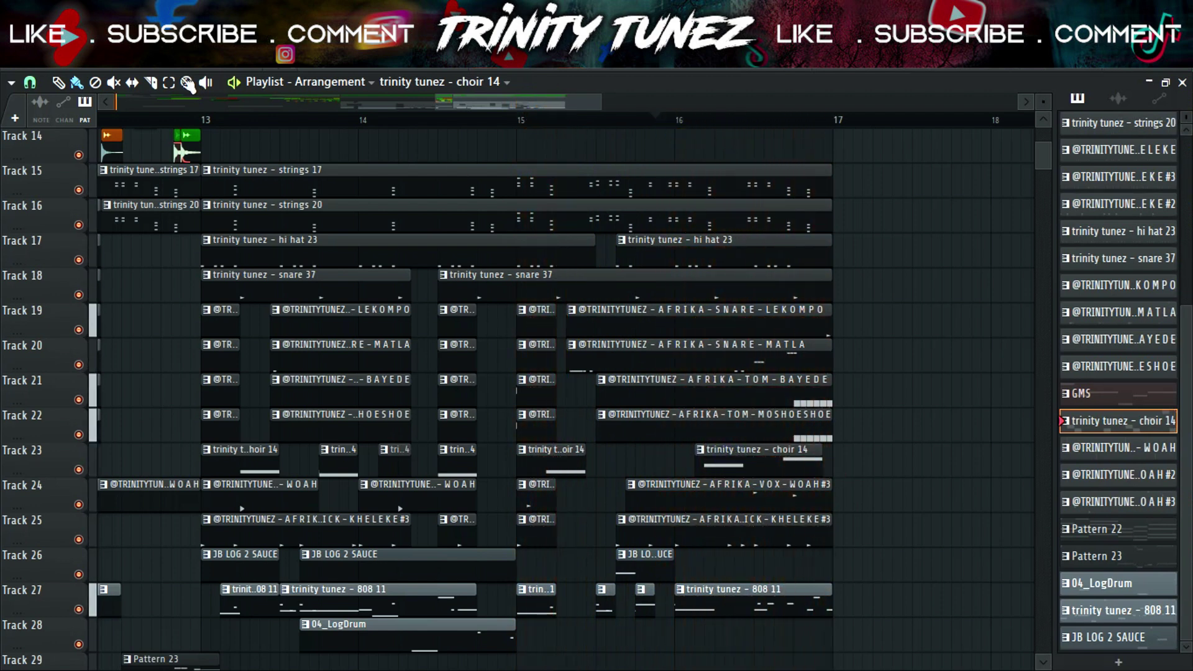
# - Slice the choir 14 clip on track 23 midway through beat 3 of bar 16 and try shifting the pieces slightly later
pyautogui.click(780, 452)
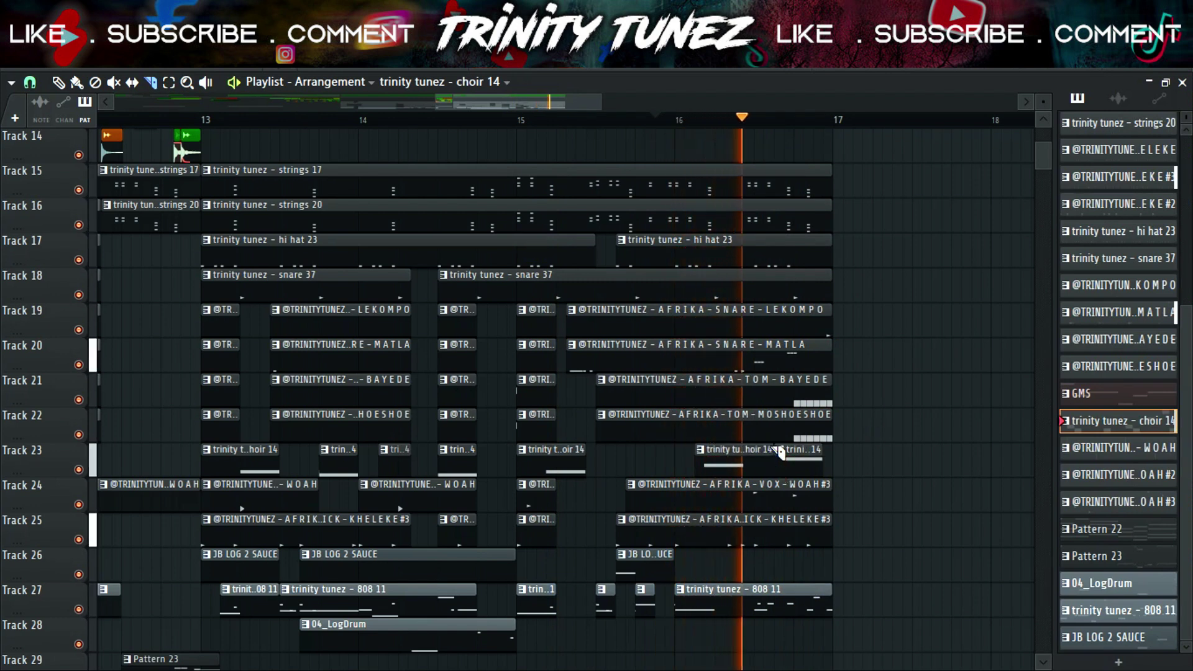
pyautogui.press('b')
pyautogui.press('space')
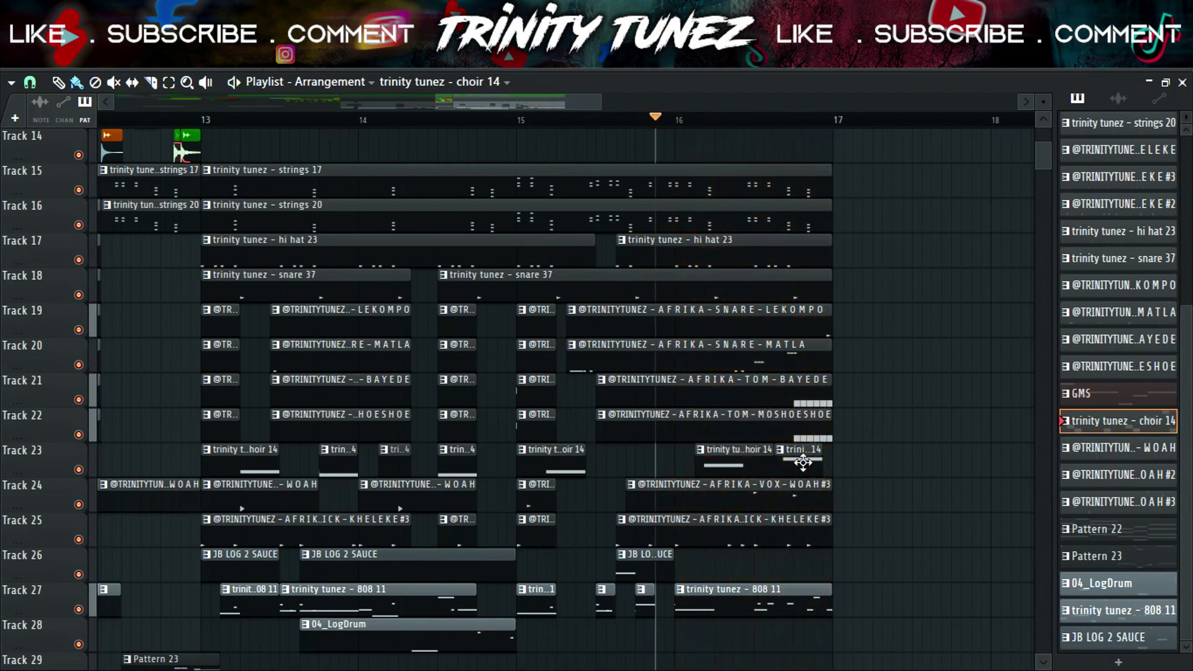
pyautogui.press('space')
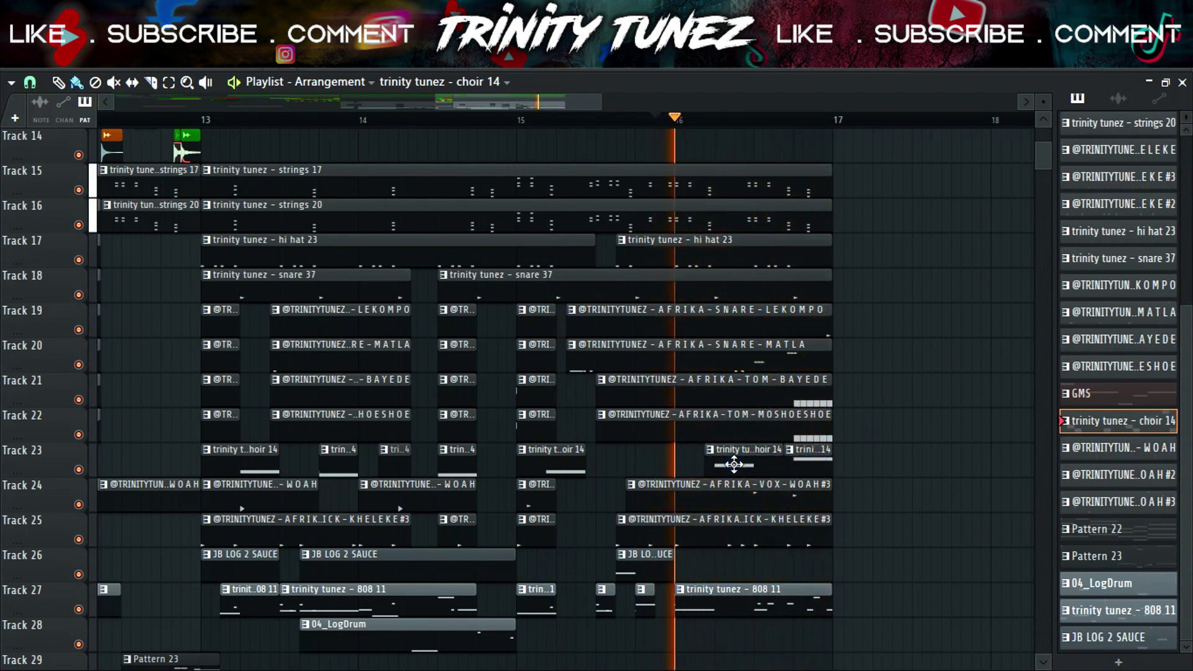
pyautogui.moveTo(730, 464); pyautogui.dragTo(734, 464)
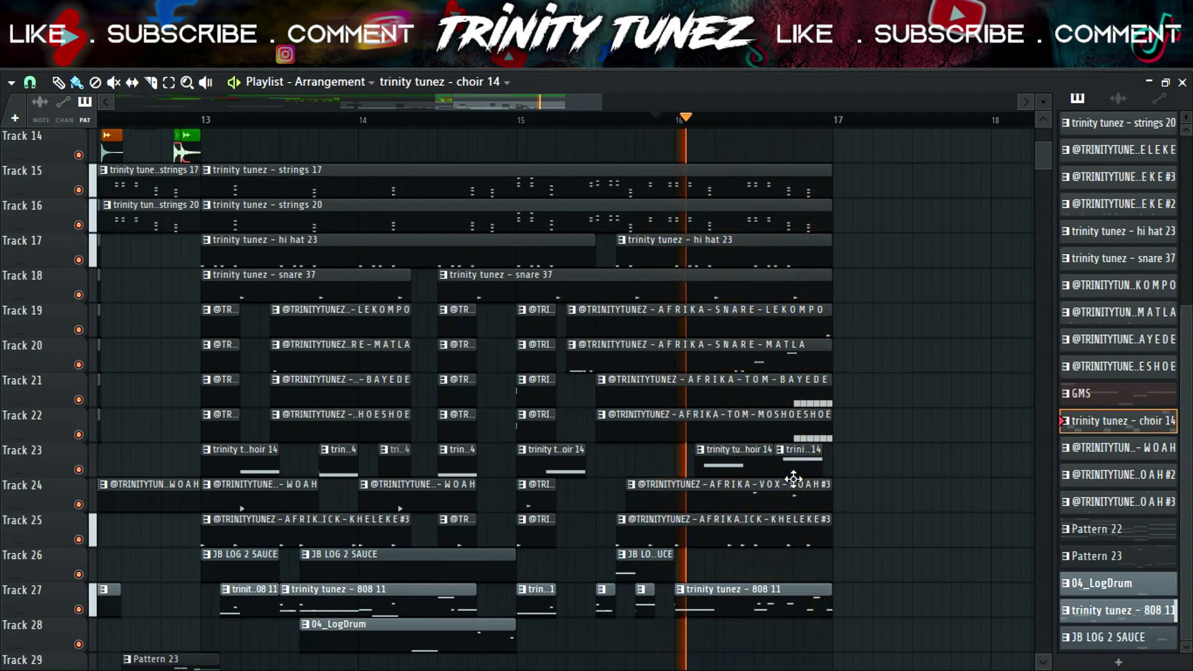
# - Inspect the choir 14 notes in the piano roll and the volume envelope of its channel
pyautogui.doubleClick(764, 465)
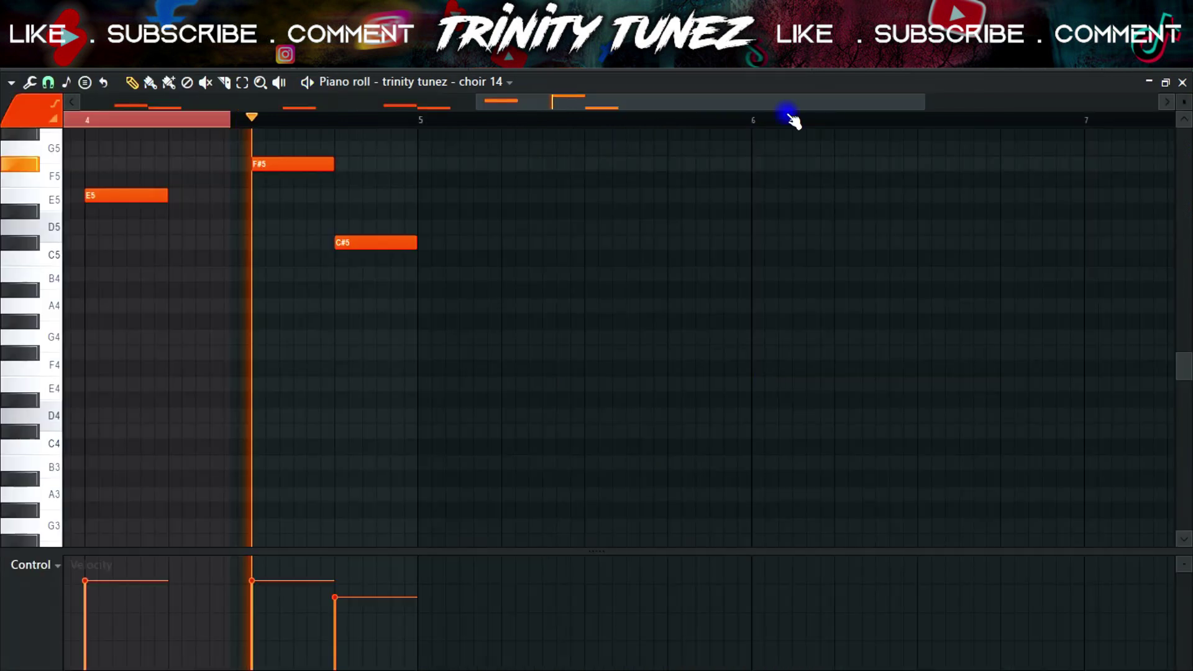
pyautogui.press('F6')
pyautogui.click(167, 385)
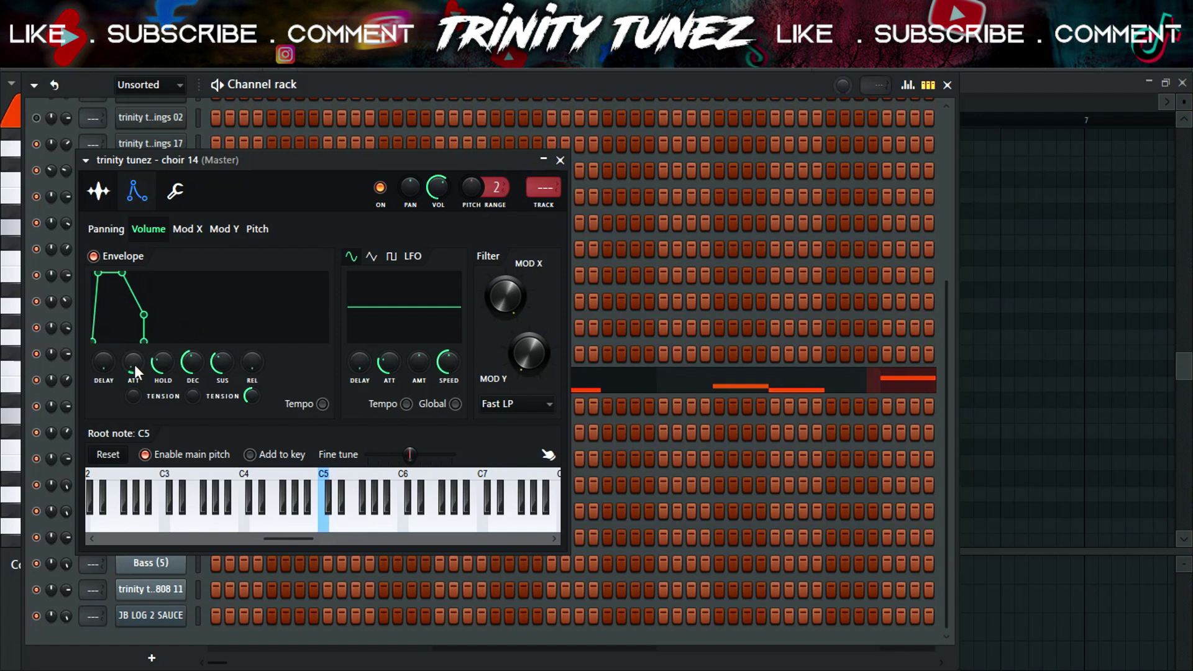
pyautogui.click(559, 161)
pyautogui.click(946, 85)
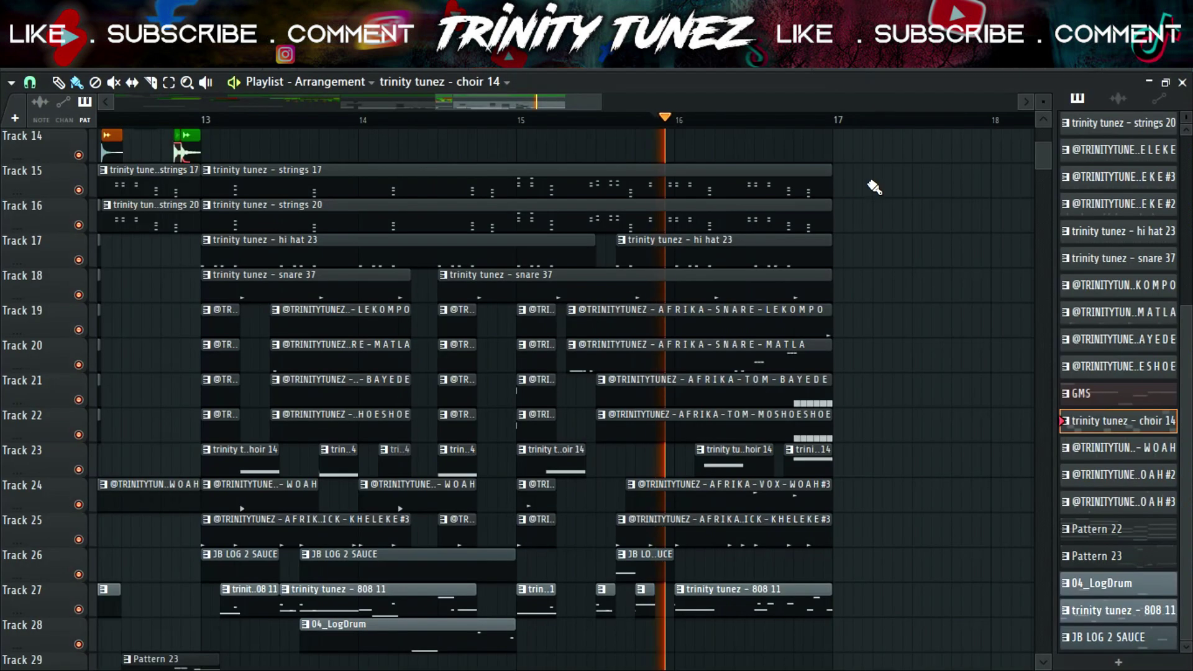
# - Play the arrangement from bar 9 with all the tracks in view to review the new cuts
pyautogui.moveTo(601, 98); pyautogui.dragTo(598, 127)
pyautogui.moveTo(499, 103); pyautogui.dragTo(282, 103)
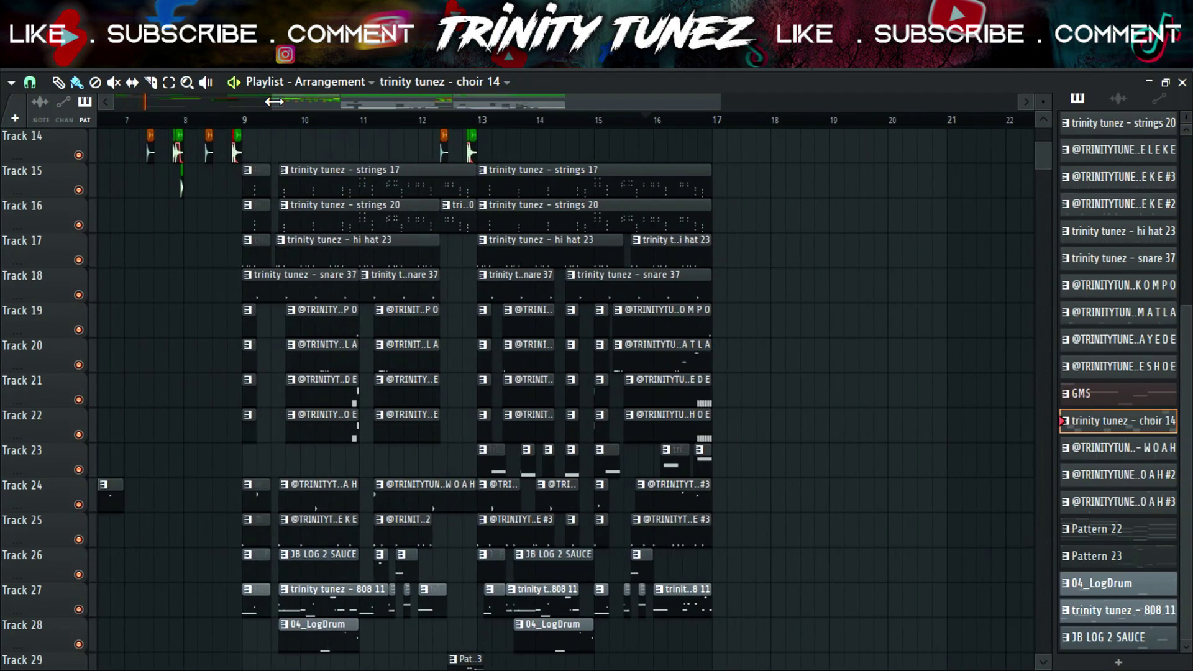
pyautogui.click(245, 120)
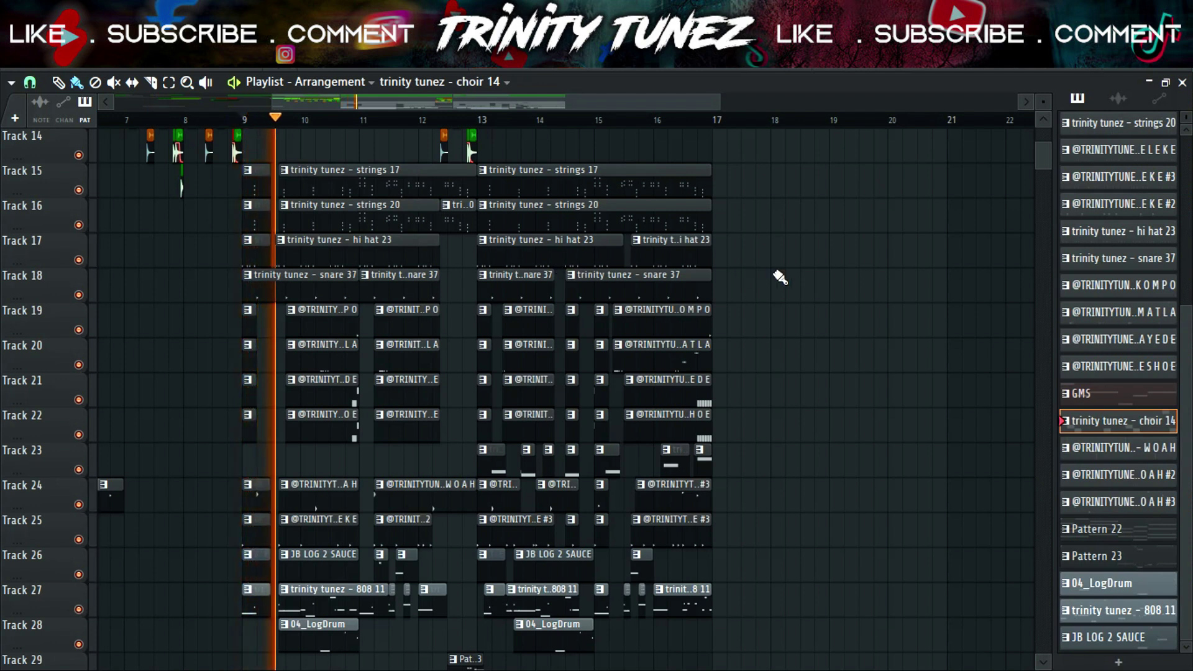
pyautogui.moveTo(1043, 101); pyautogui.dragTo(1043, 118)
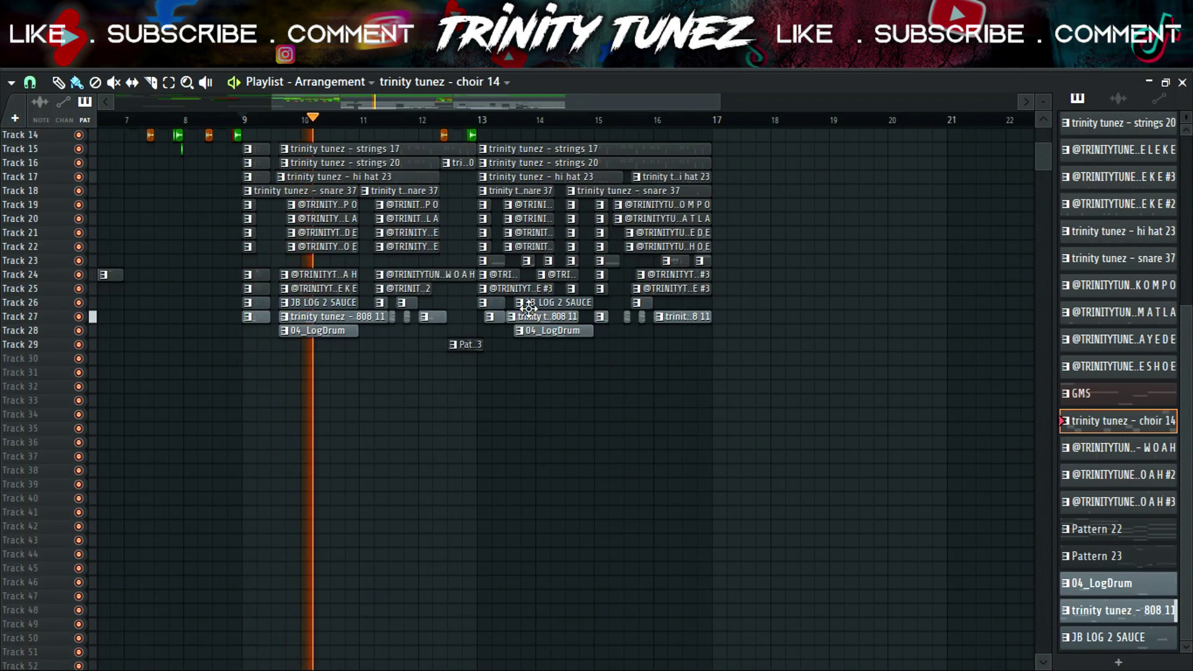
pyautogui.scroll(5, 529, 309)
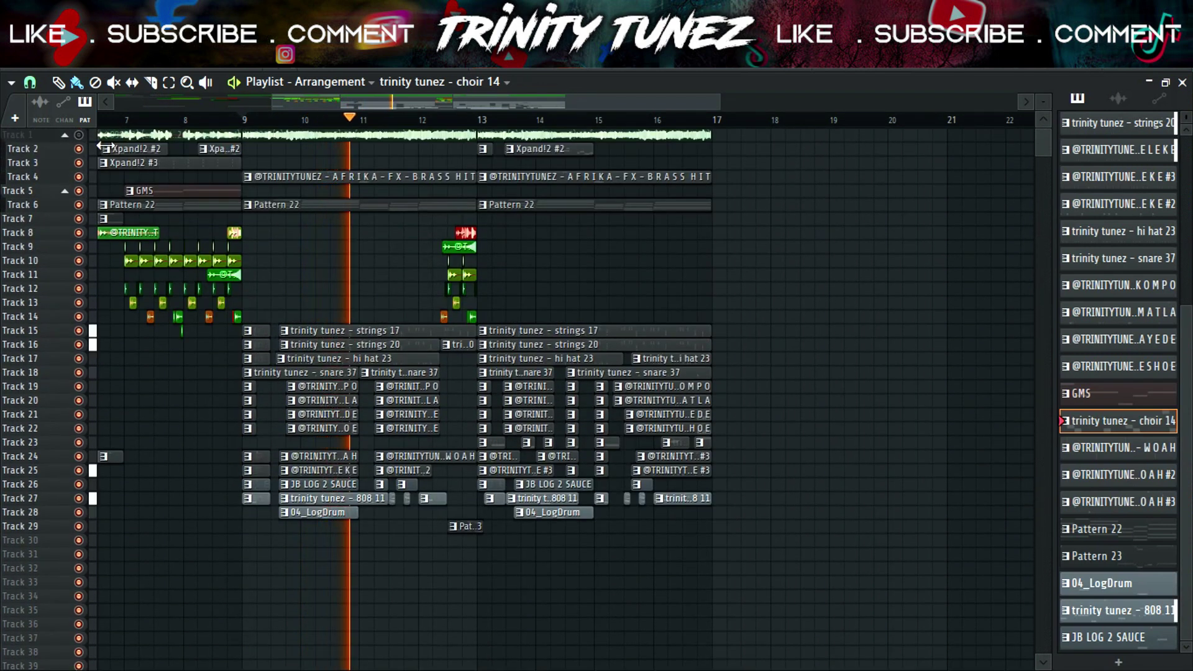
pyautogui.press('space')
pyautogui.hotkey('alt', 'F8')
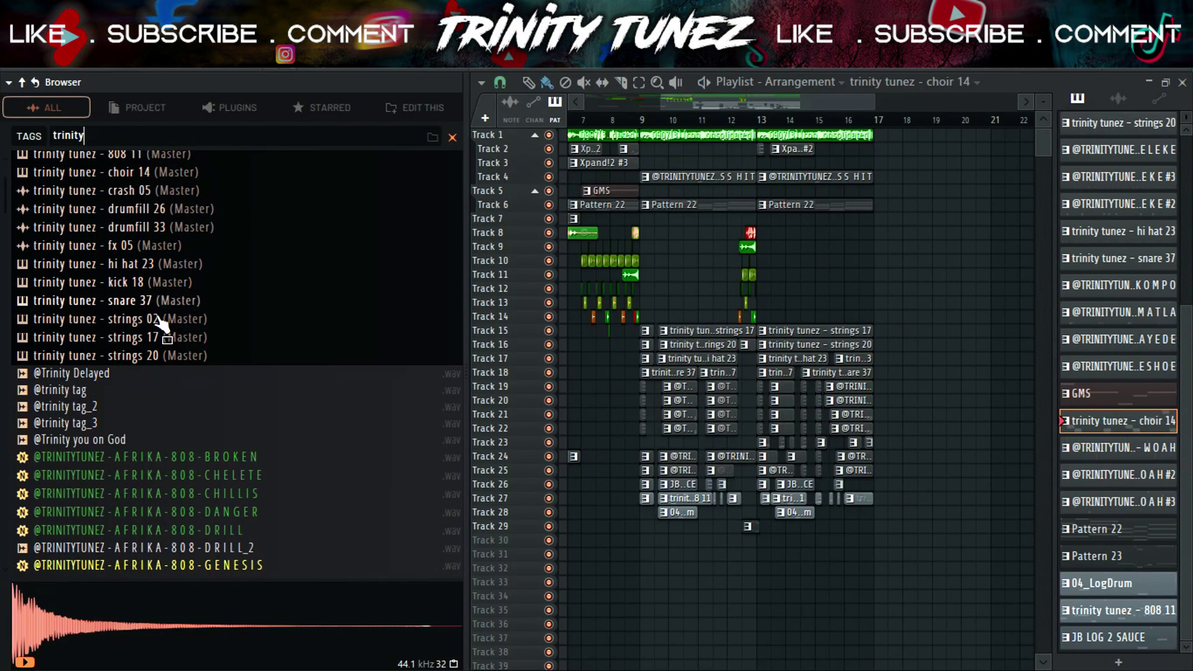
pyautogui.moveTo(112, 439); pyautogui.dragTo(248, 446)
pyautogui.moveTo(615, 517); pyautogui.dragTo(625, 515)
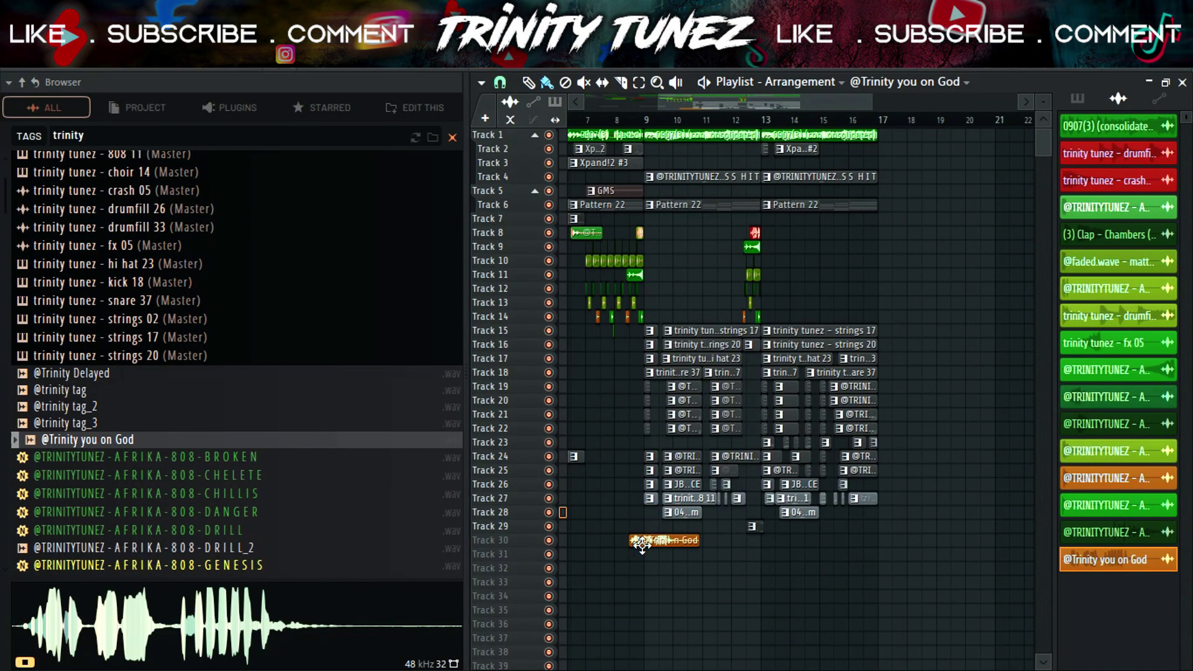
pyautogui.scroll(3, 963, 258)
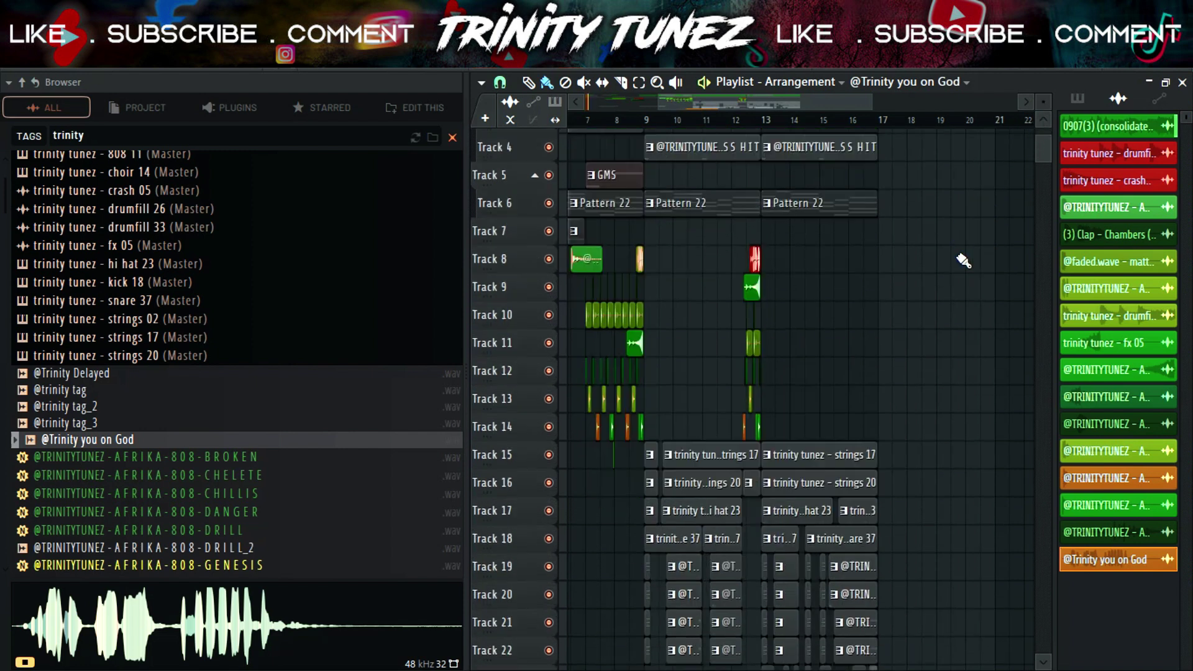
pyautogui.scroll(-4, 937, 229)
pyautogui.hotkey('alt', 'F8')
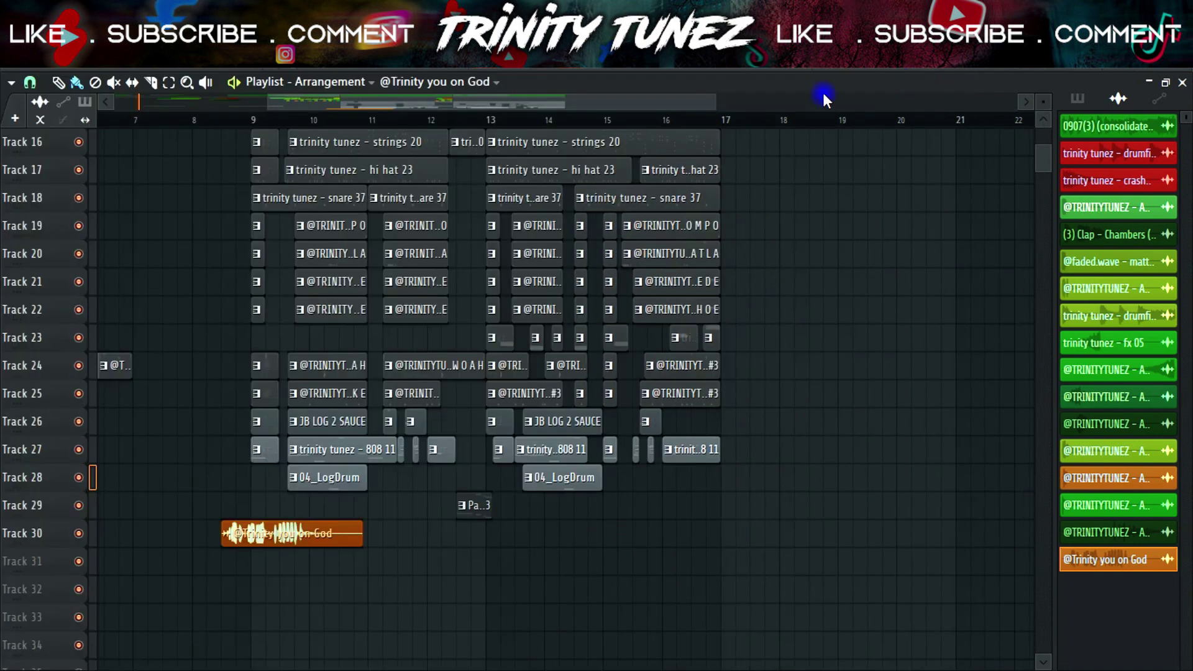
pyautogui.scroll(6, 408, 197)
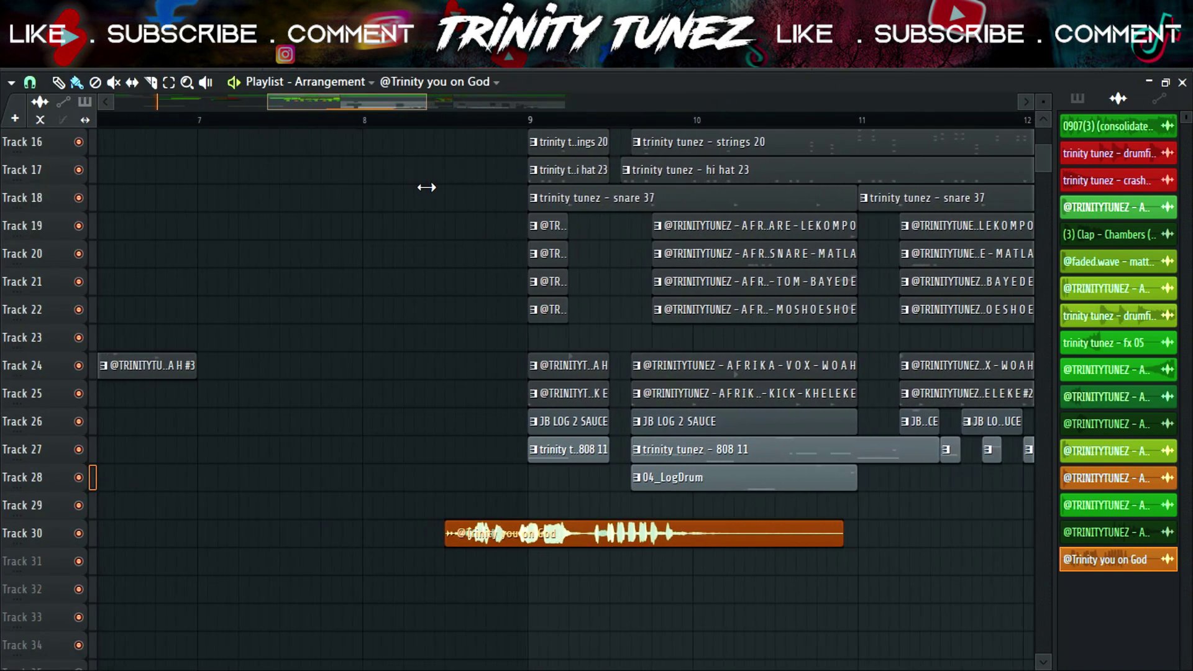
pyautogui.moveTo(673, 533); pyautogui.dragTo(652, 533)
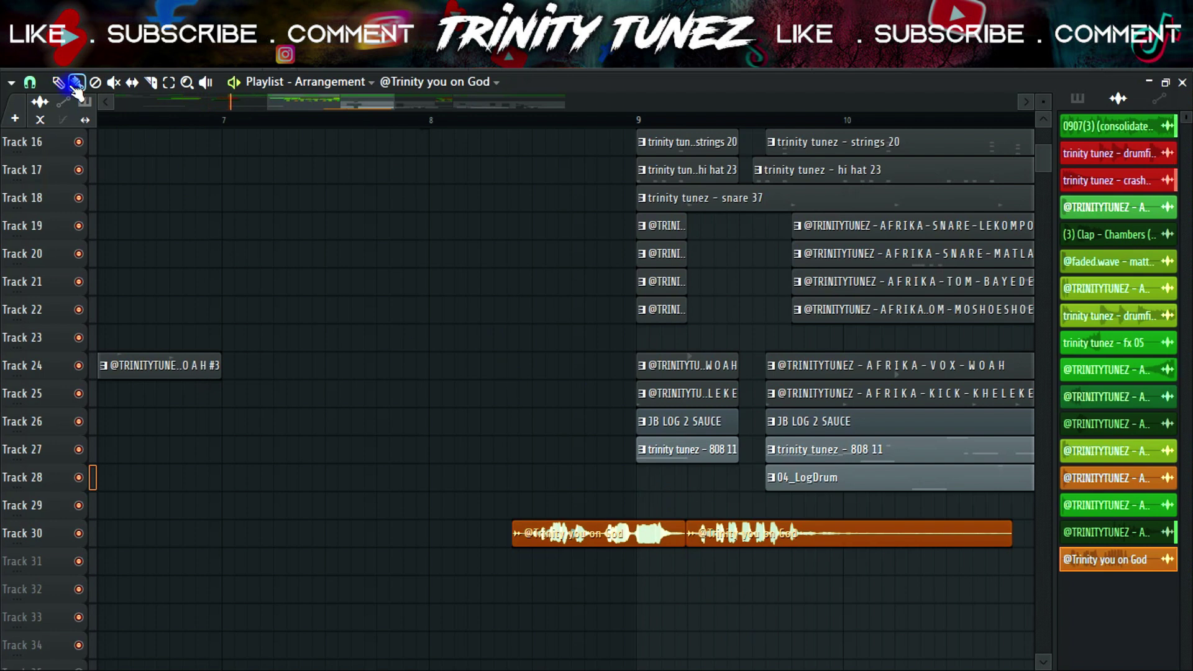
pyautogui.rightClick(780, 542)
pyautogui.doubleClick(671, 533)
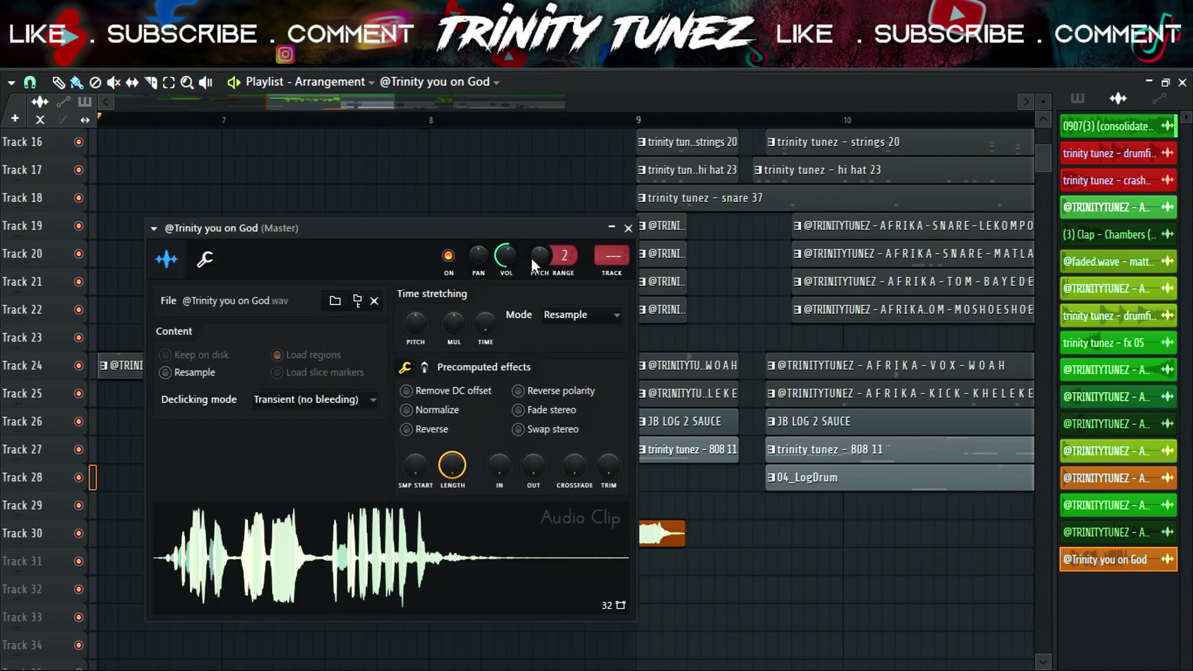
pyautogui.click(628, 228)
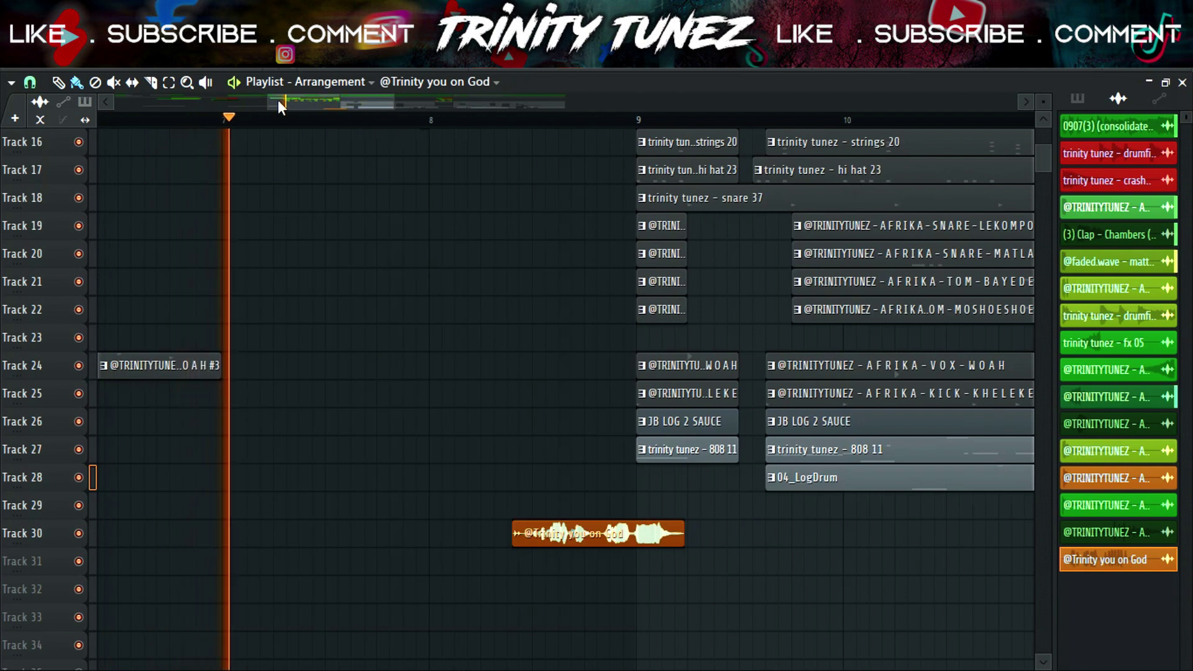
# - Clear the sample search and add the AFRIKA-ULULATION-ZULU vocal to track 26 at bar 5
pyautogui.scroll(-4, 278, 100)
pyautogui.hotkey('alt', 'F8')
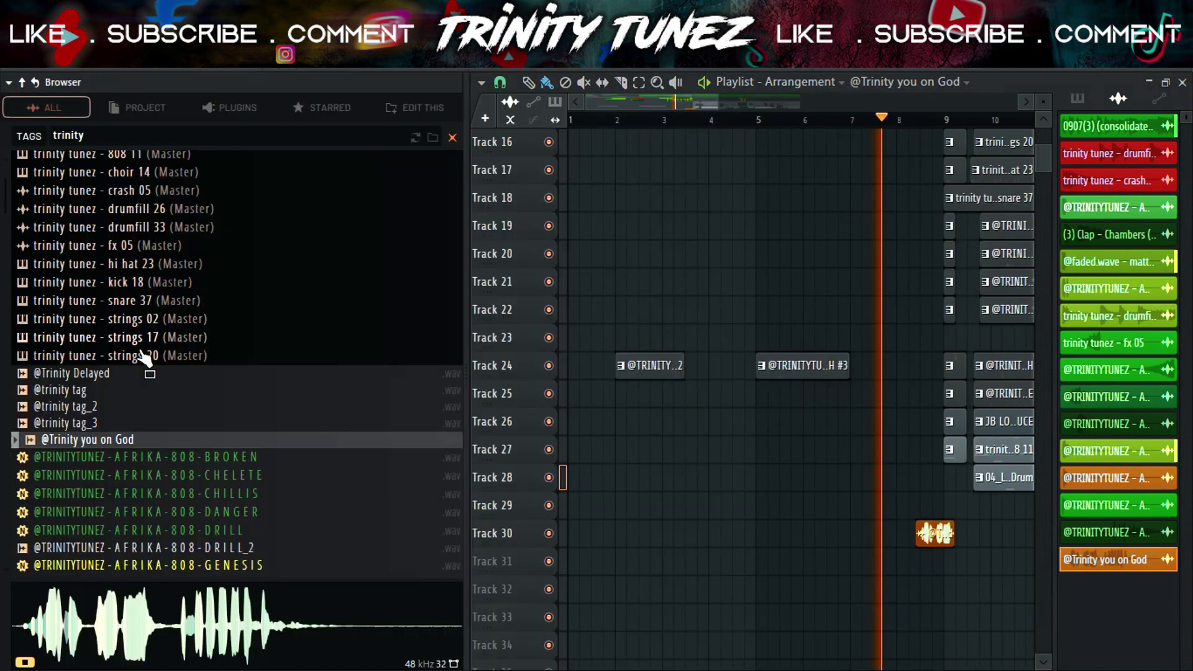
pyautogui.press('space')
pyautogui.press('Escape')
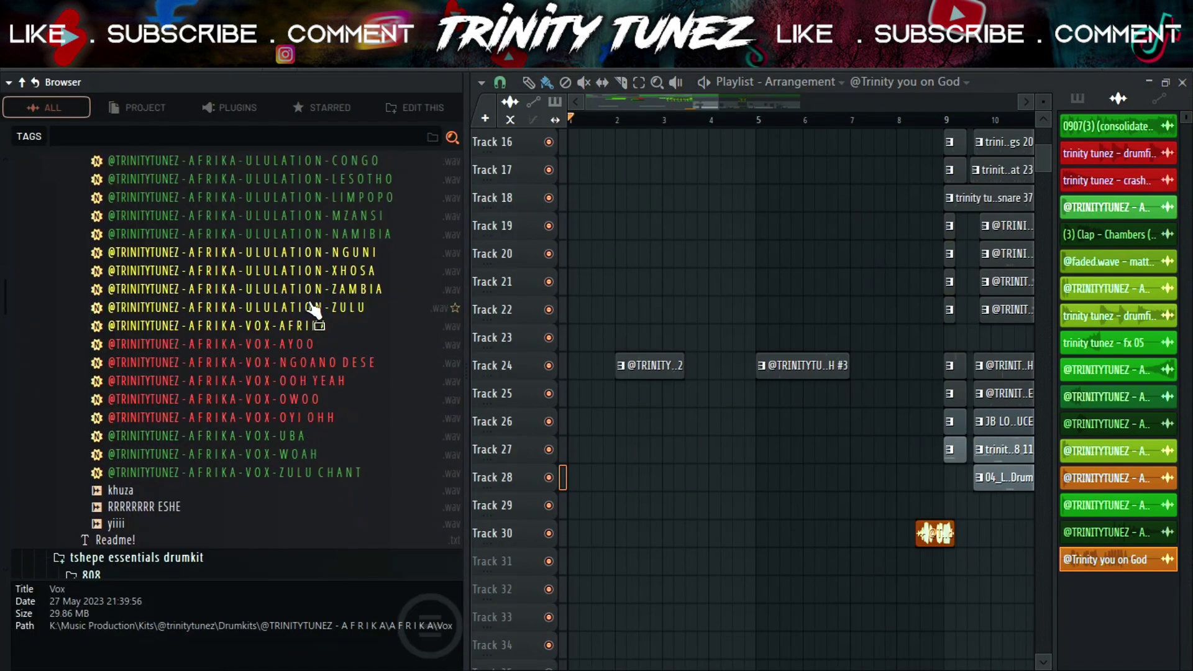
pyautogui.moveTo(314, 307); pyautogui.dragTo(842, 490)
pyautogui.moveTo(769, 446); pyautogui.dragTo(773, 422)
# - Audition the ululation clip in context and move it to beat 2 of bar 5
pyautogui.doubleClick(772, 421)
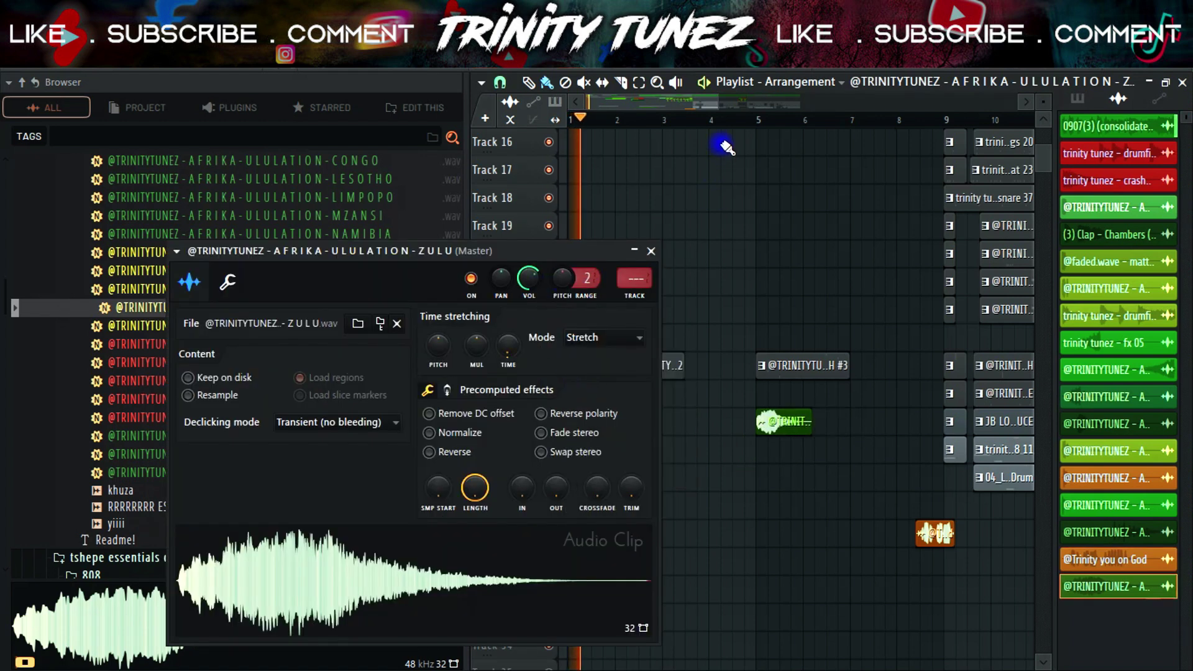
pyautogui.press('space')
pyautogui.moveTo(780, 421); pyautogui.dragTo(802, 423)
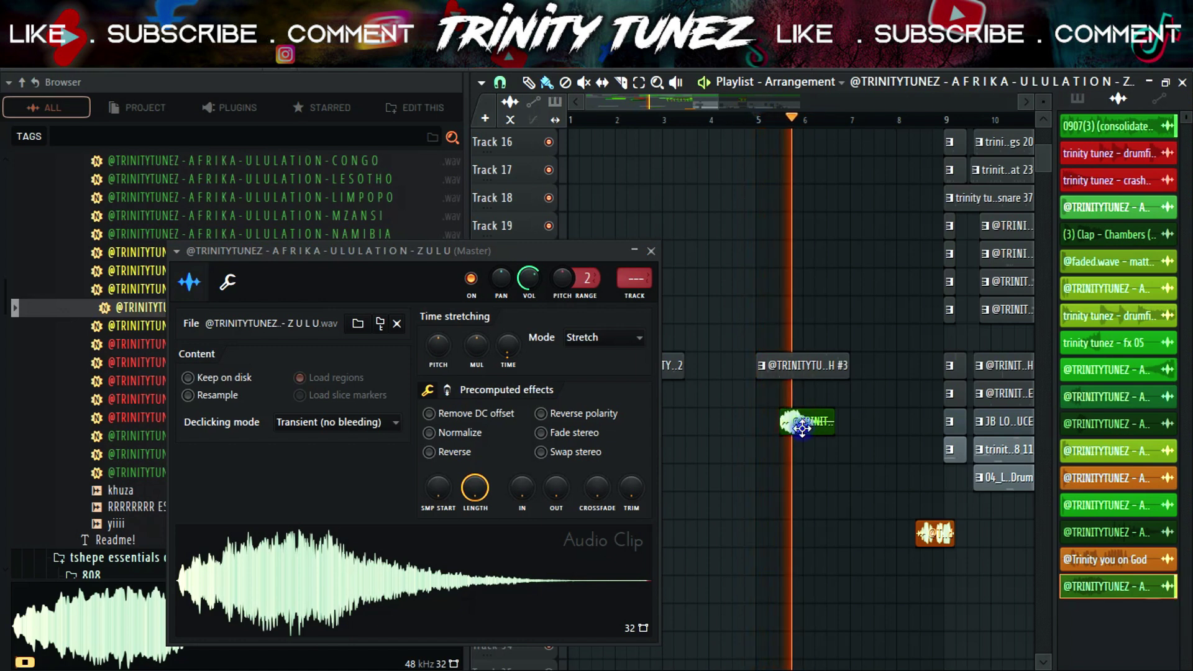
pyautogui.moveTo(801, 427); pyautogui.dragTo(790, 428)
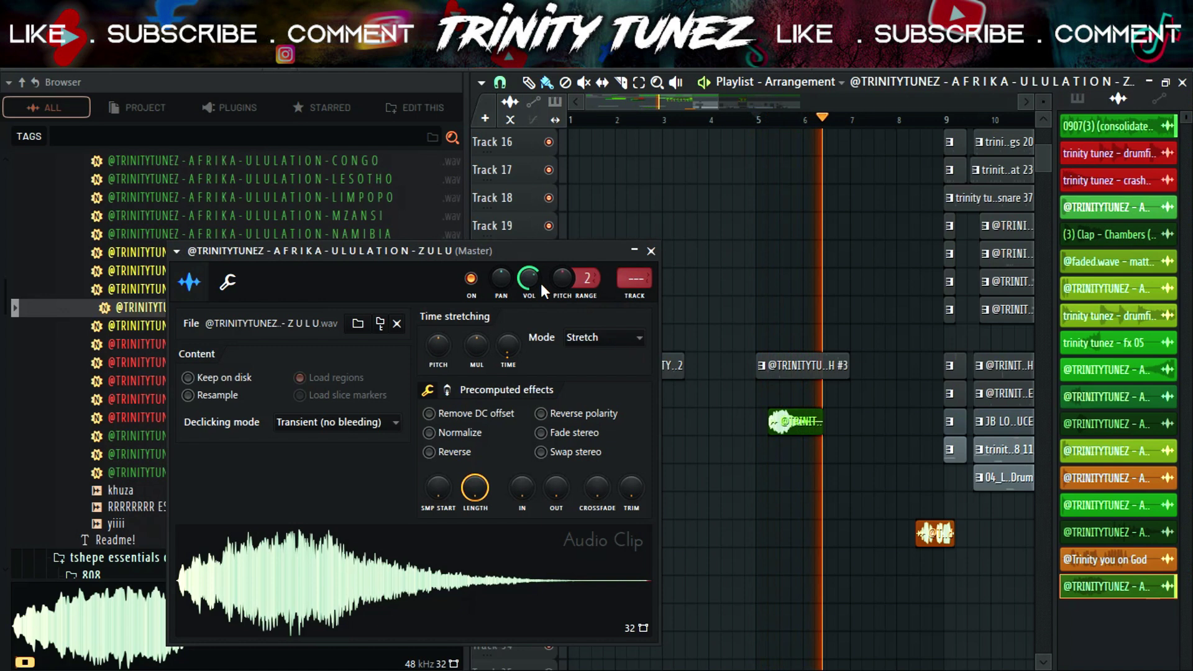
pyautogui.click(633, 251)
# - Collapse the AFRIKA kit folders and open the fx folder of the tshepe essentials drumkit
pyautogui.scroll(5, 365, 199)
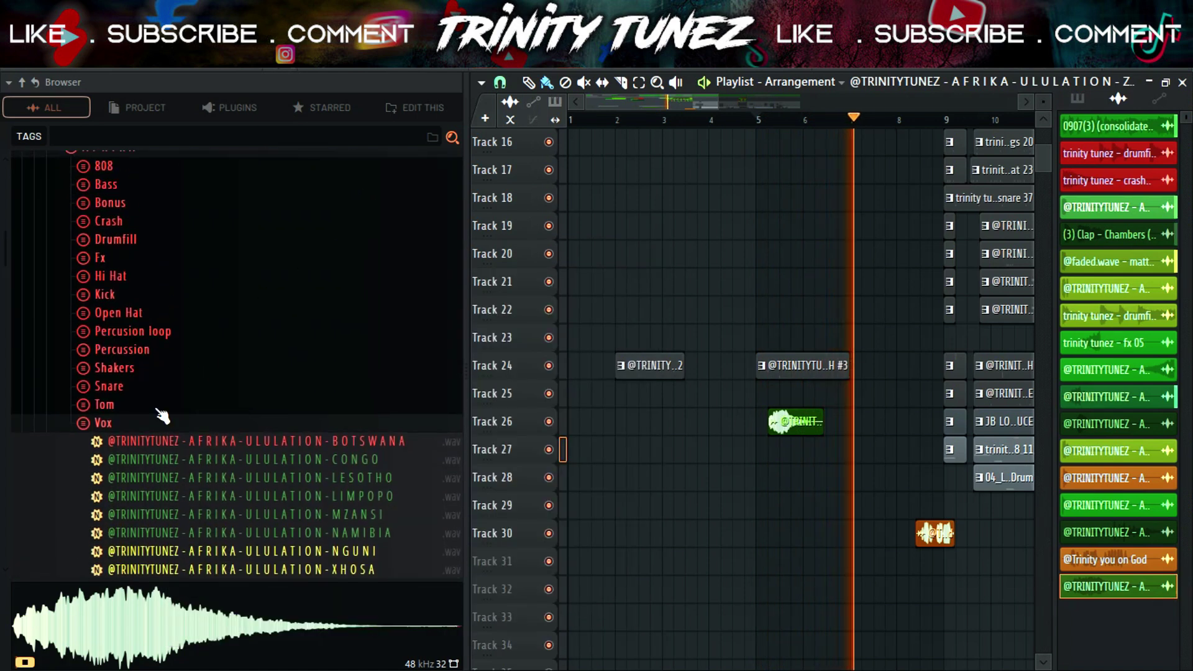
pyautogui.click(166, 421)
pyautogui.scroll(7, 208, 407)
pyautogui.click(128, 446)
pyautogui.scroll(-10, 235, 433)
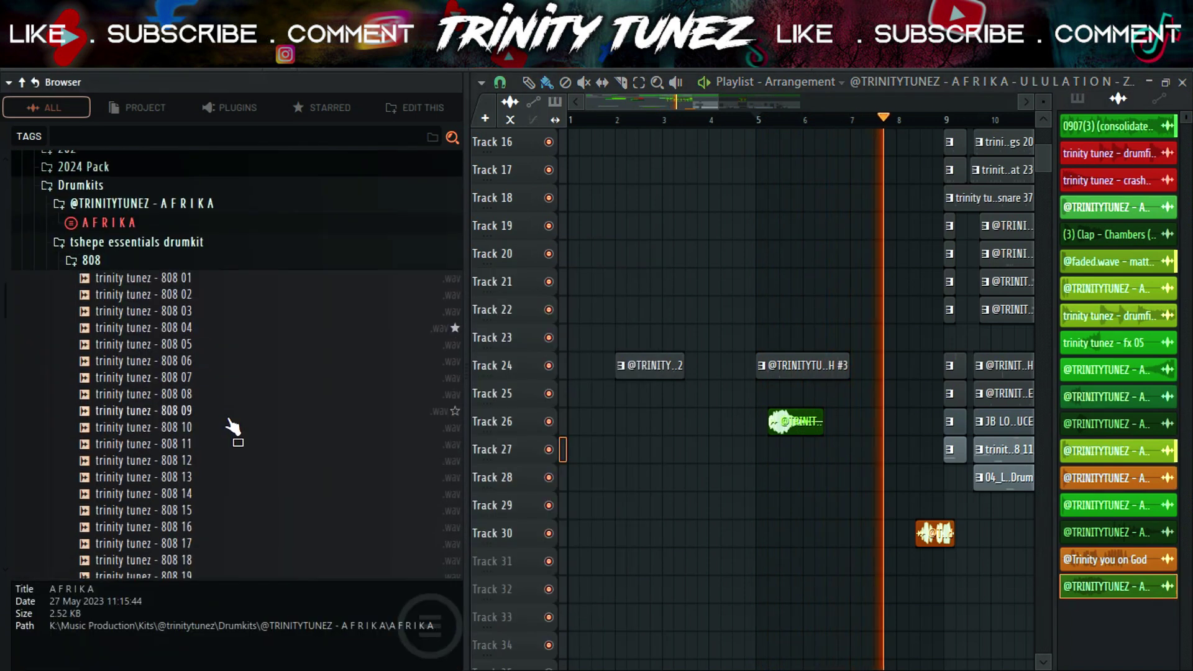
pyautogui.scroll(-10, 239, 407)
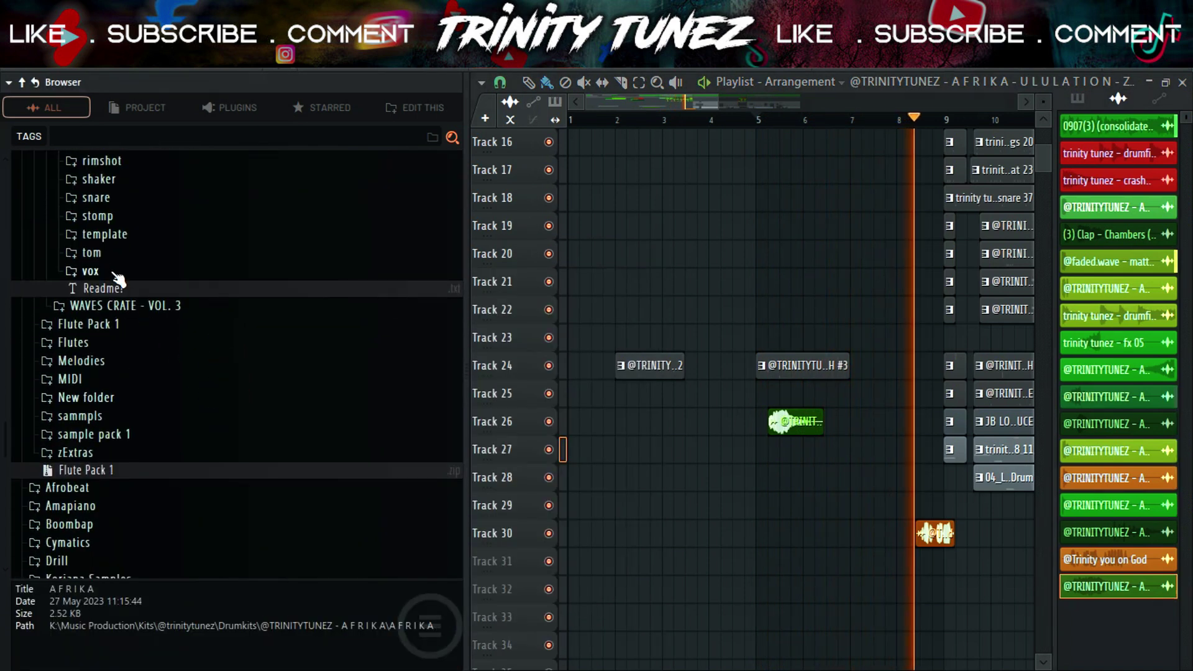
pyautogui.scroll(4, 117, 276)
pyautogui.scroll(1, 121, 280)
pyautogui.click(115, 252)
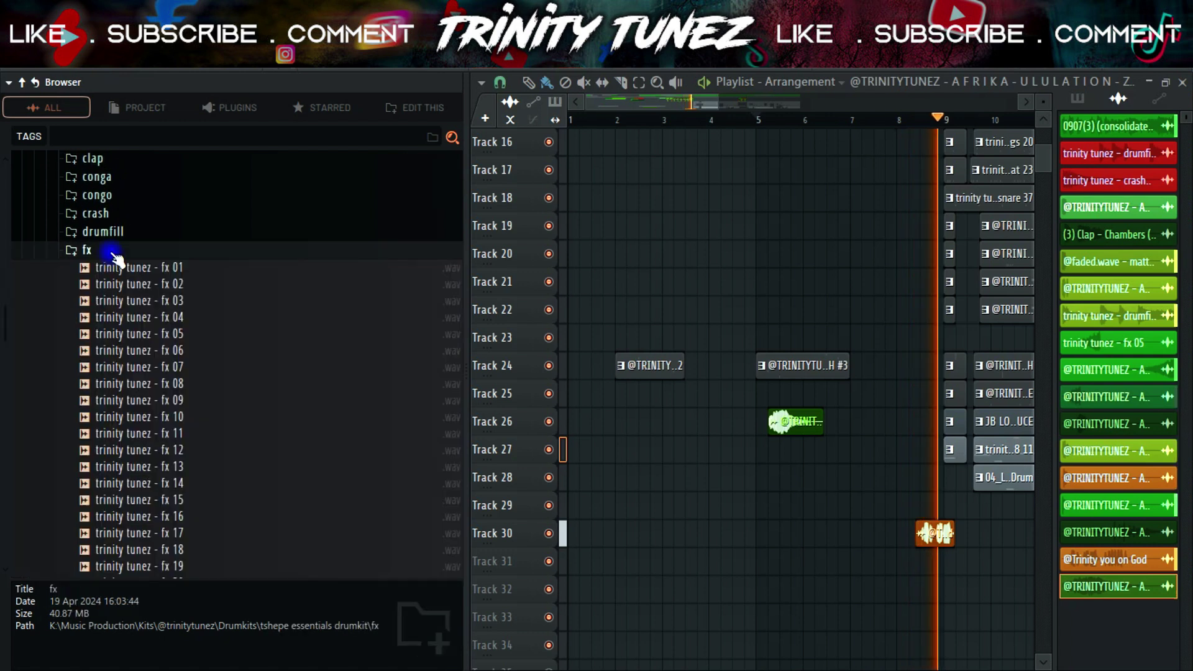
# - Audition several samples in the fx folder, including fx 05, fx 07, fx 10, fx 13 and fx 14
pyautogui.click(179, 304)
pyautogui.click(184, 335)
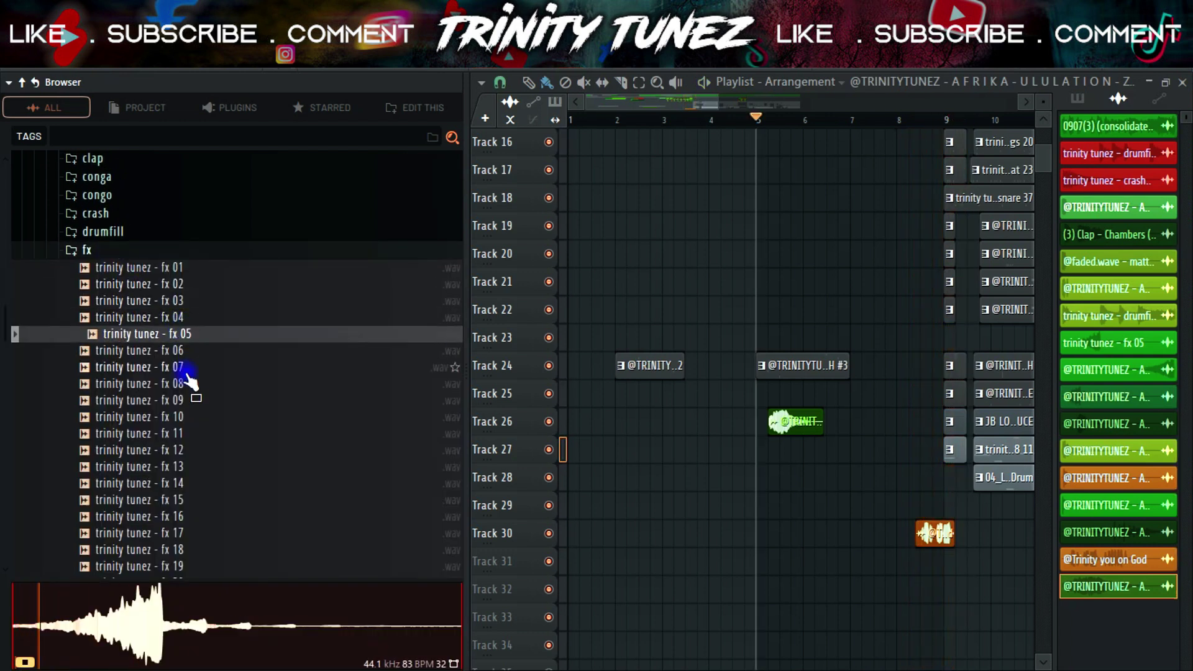
pyautogui.click(186, 367)
pyautogui.click(187, 417)
pyautogui.click(185, 484)
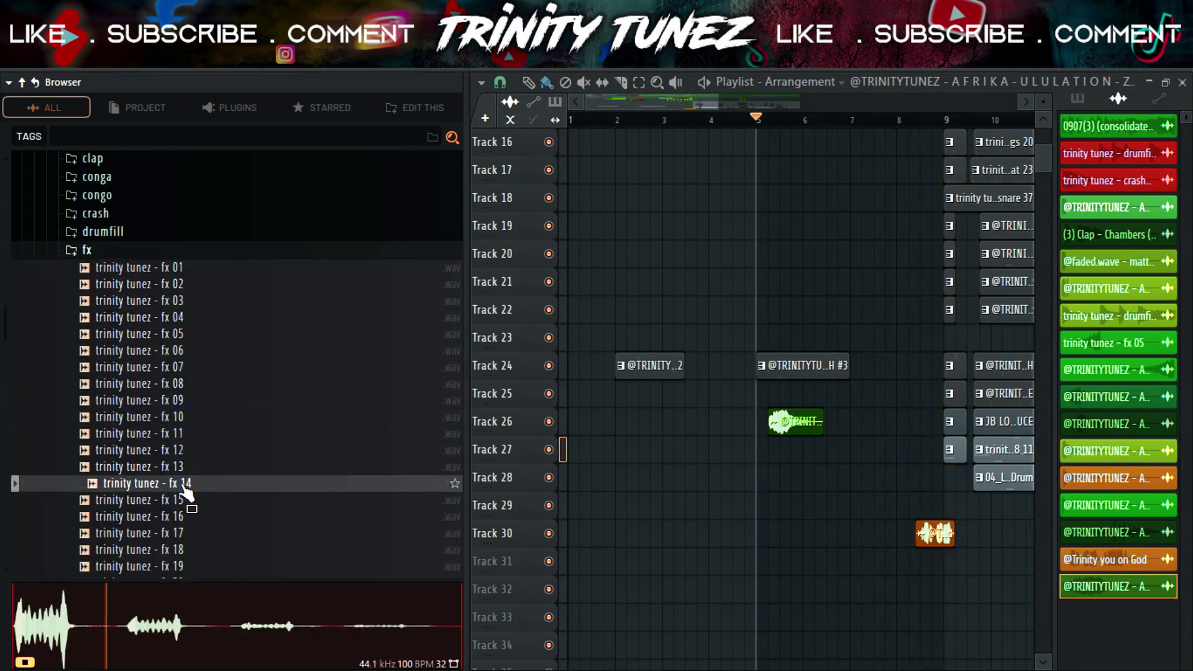
pyautogui.click(181, 467)
# - Place the trinity tunez - fx 39 sample on track 29 at bar 1 and play it back from the start
pyautogui.scroll(-8, 186, 522)
pyautogui.moveTo(185, 500); pyautogui.dragTo(581, 500)
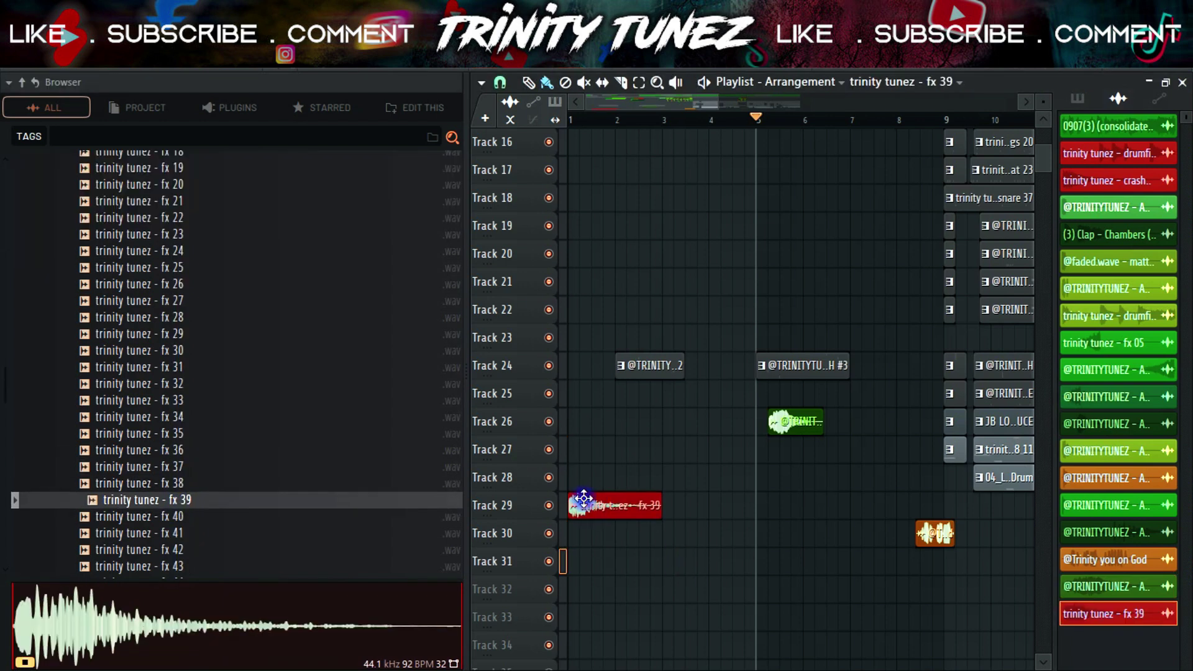
pyautogui.press('space')
pyautogui.press('space')
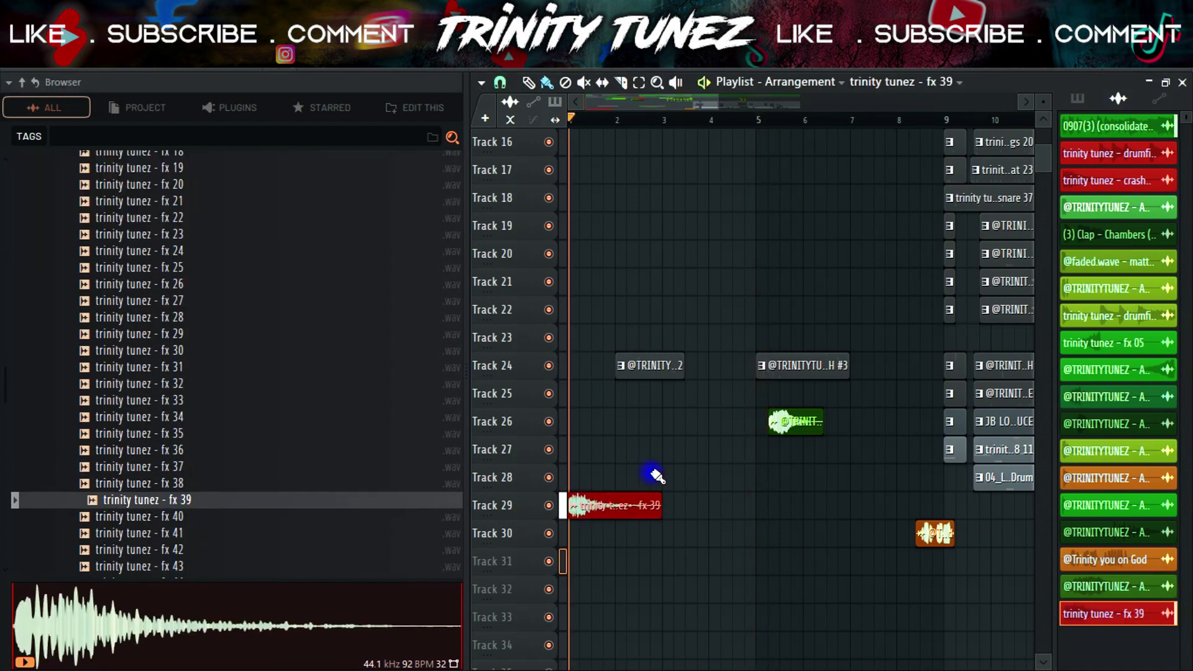
# - Check the fx 39 clip's sample settings while the arrangement plays from the start
pyautogui.doubleClick(602, 512)
pyautogui.press('space')
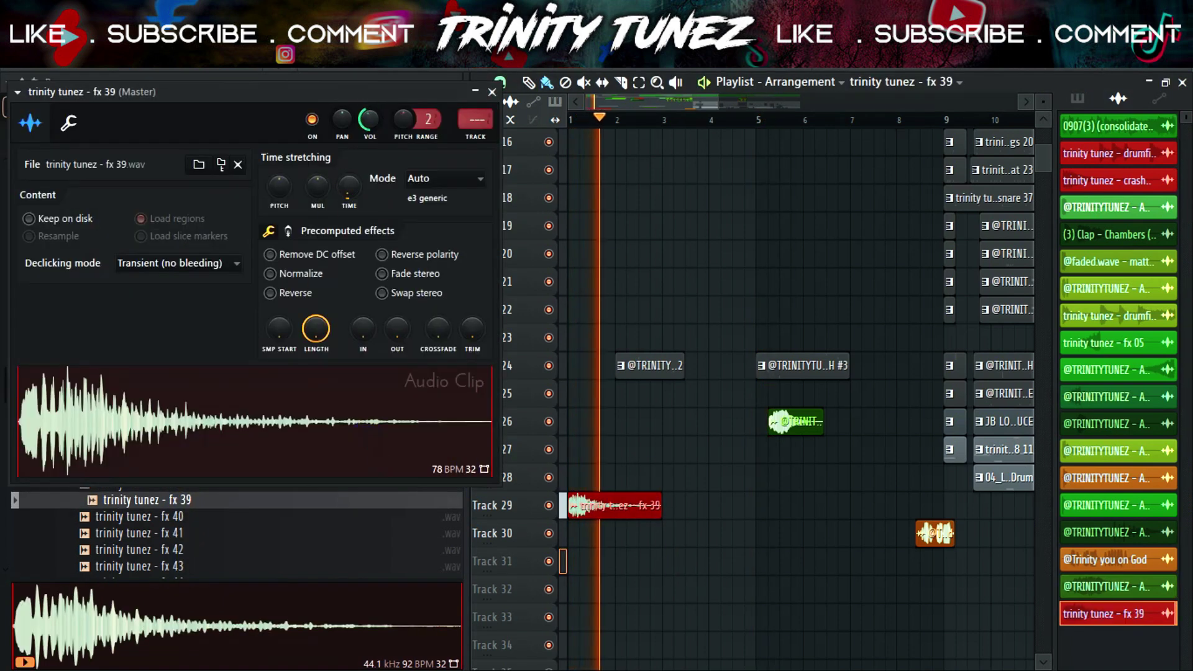
pyautogui.click(492, 92)
# - Audition the fx 43, fx 42, fx 41 and fx 44 samples in the fx folder
pyautogui.scroll(-5, 377, 329)
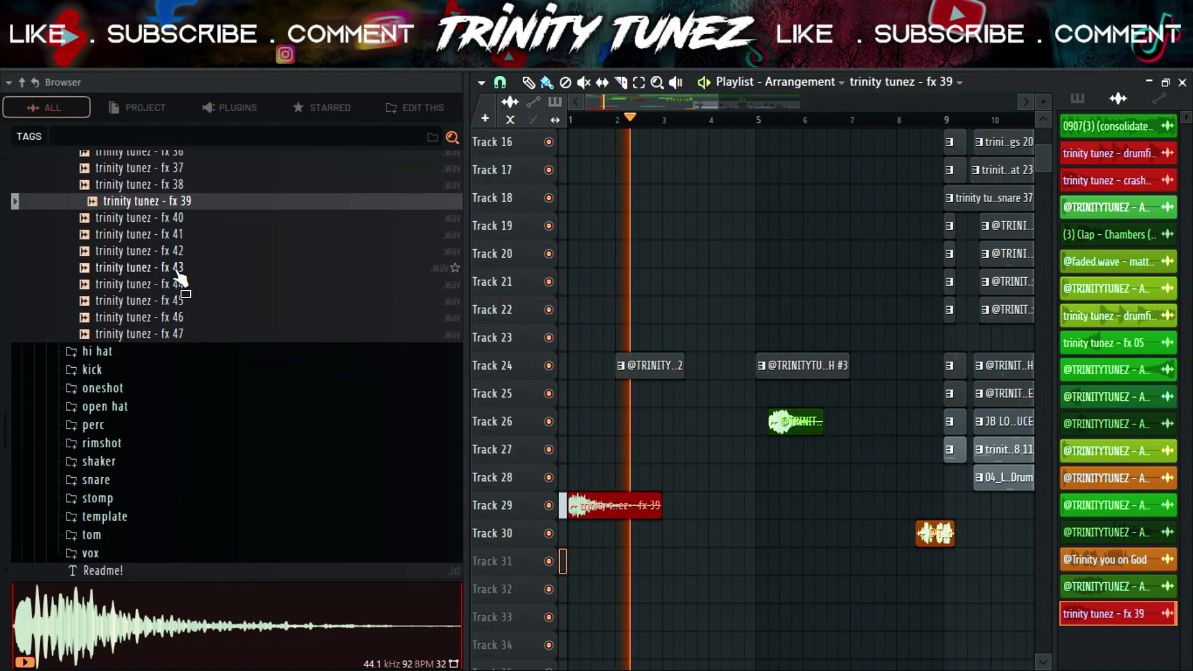
pyautogui.click(177, 267)
pyautogui.press('Up')
pyautogui.press('Up')
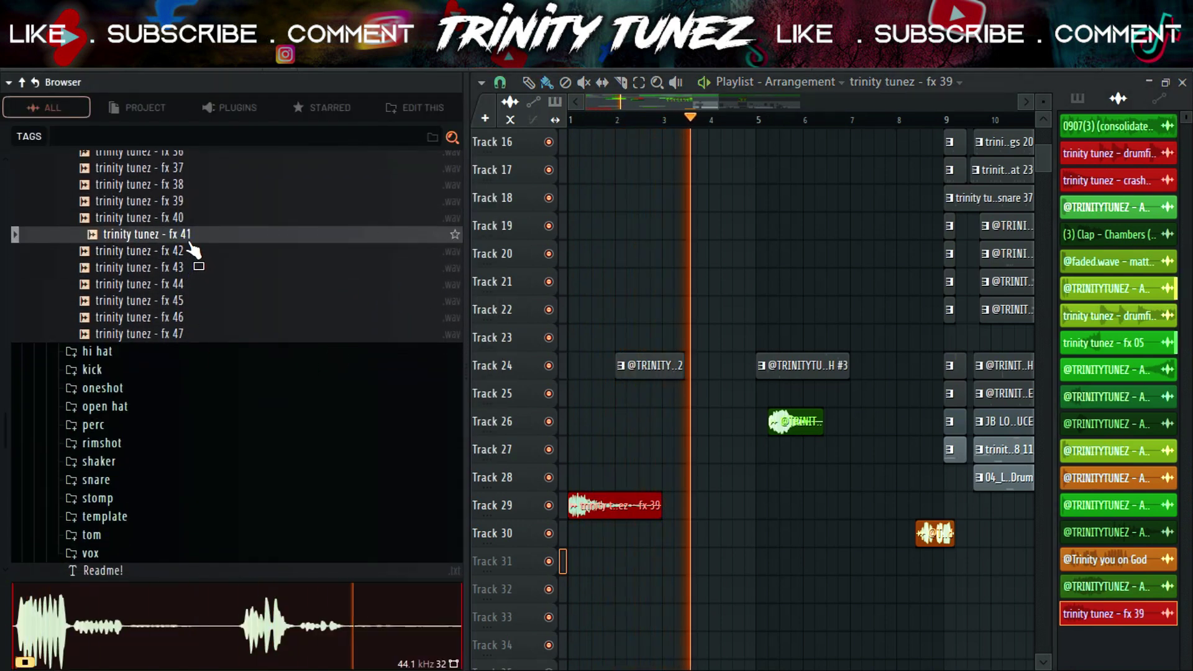
pyautogui.click(187, 287)
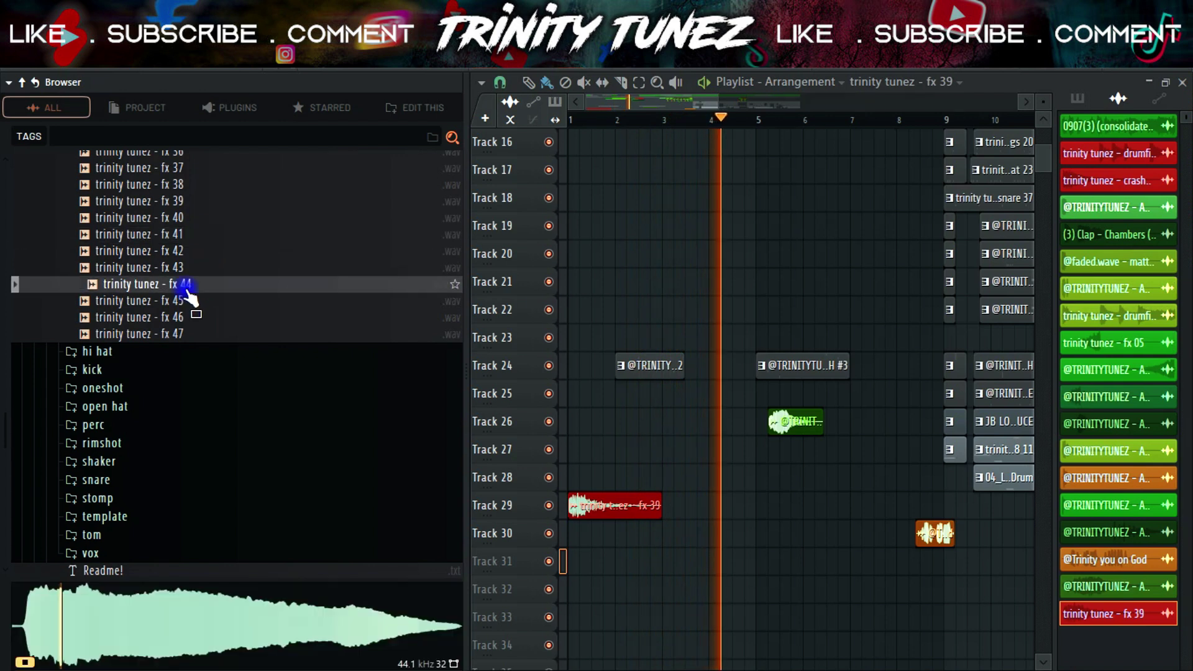
# - Place the trinity tunez - fx 41 sample on track 28 and move the clip to bar 8
pyautogui.moveTo(196, 238); pyautogui.dragTo(845, 475)
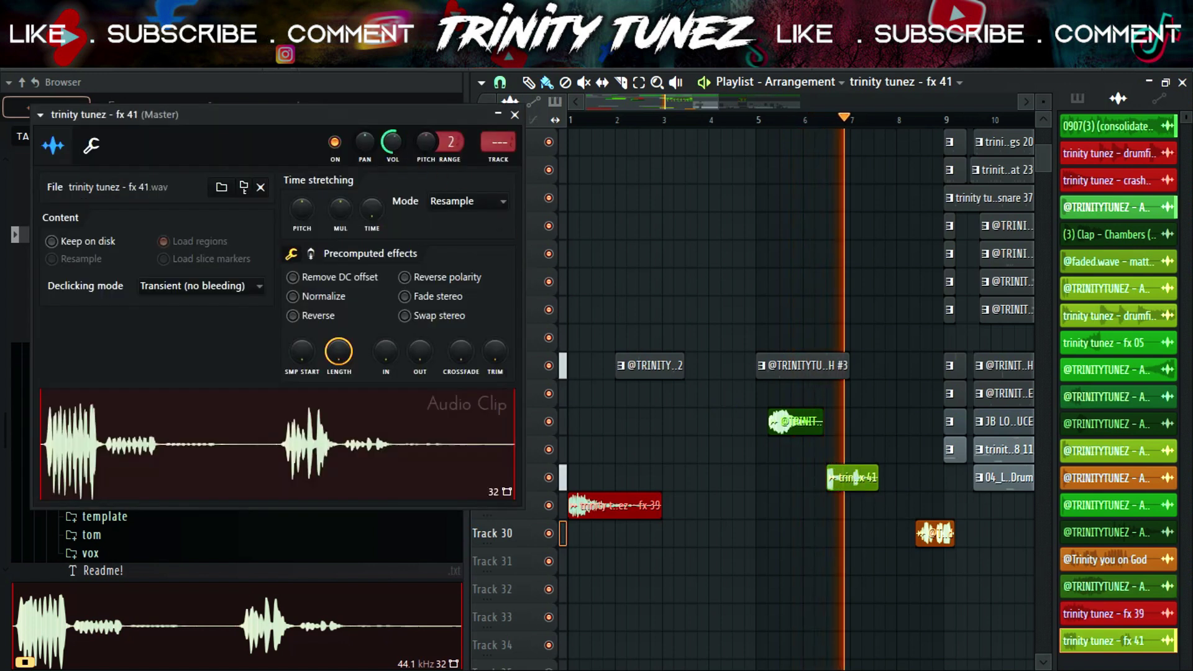
pyautogui.click(515, 115)
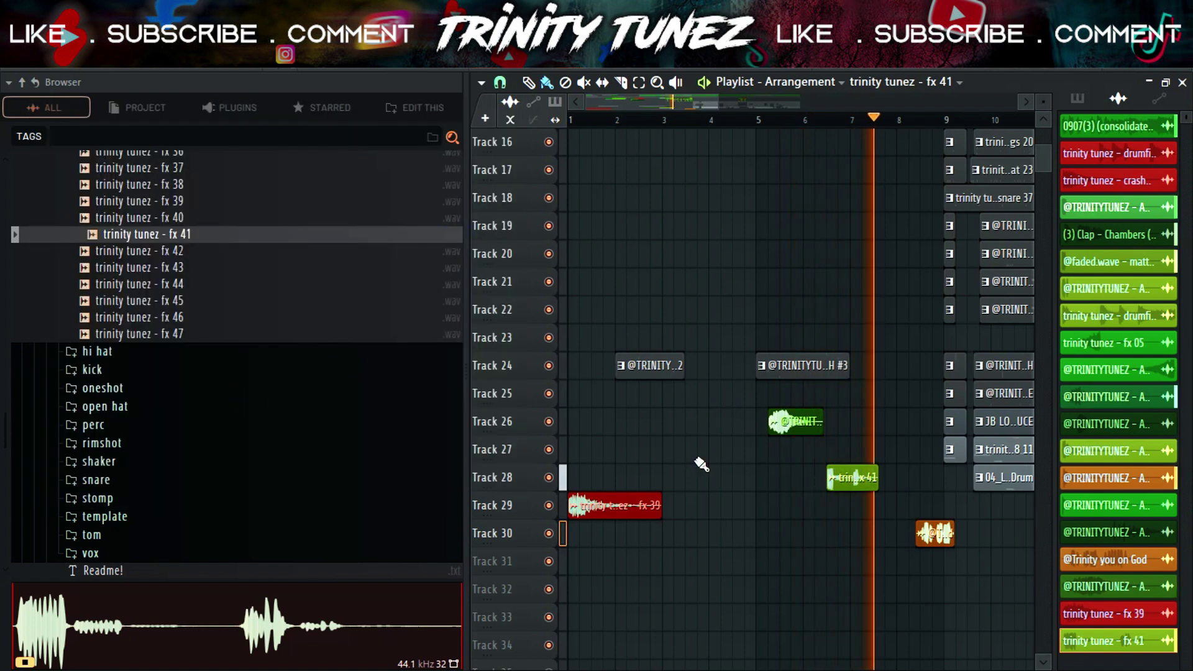
pyautogui.moveTo(848, 476); pyautogui.dragTo(918, 475)
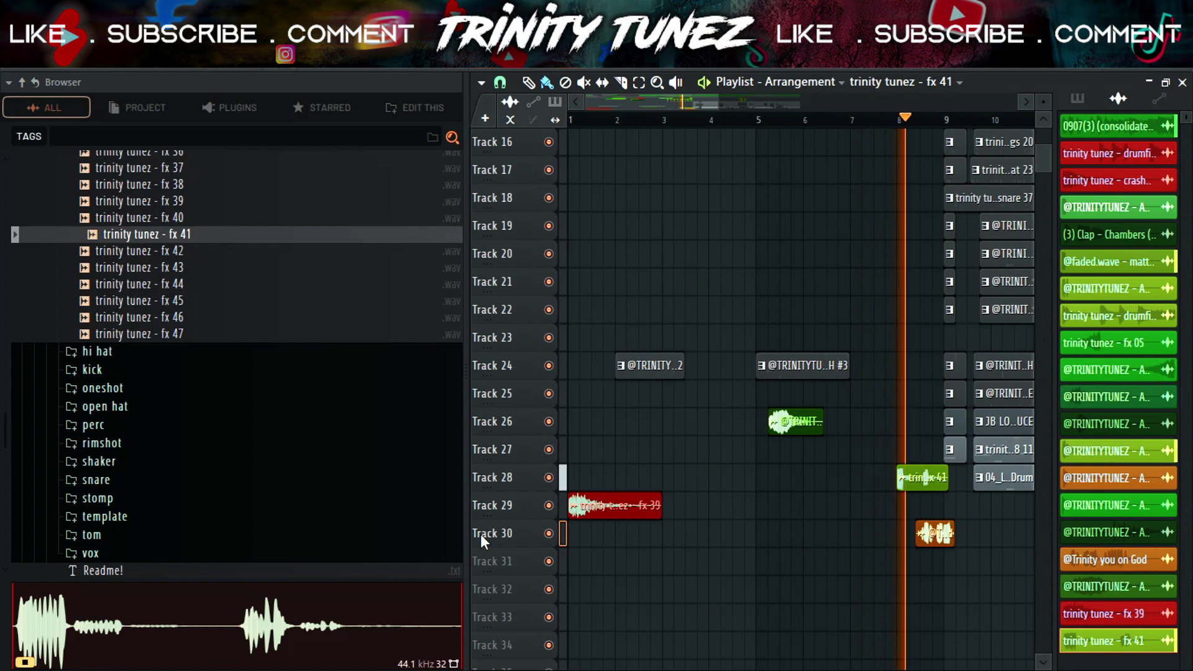
# - Audition more fx folder samples, including fx 45 to 47, fx 37, fx 24, fx 25, fx 27 and fx 30 to 32
pyautogui.click(164, 301)
pyautogui.click(169, 319)
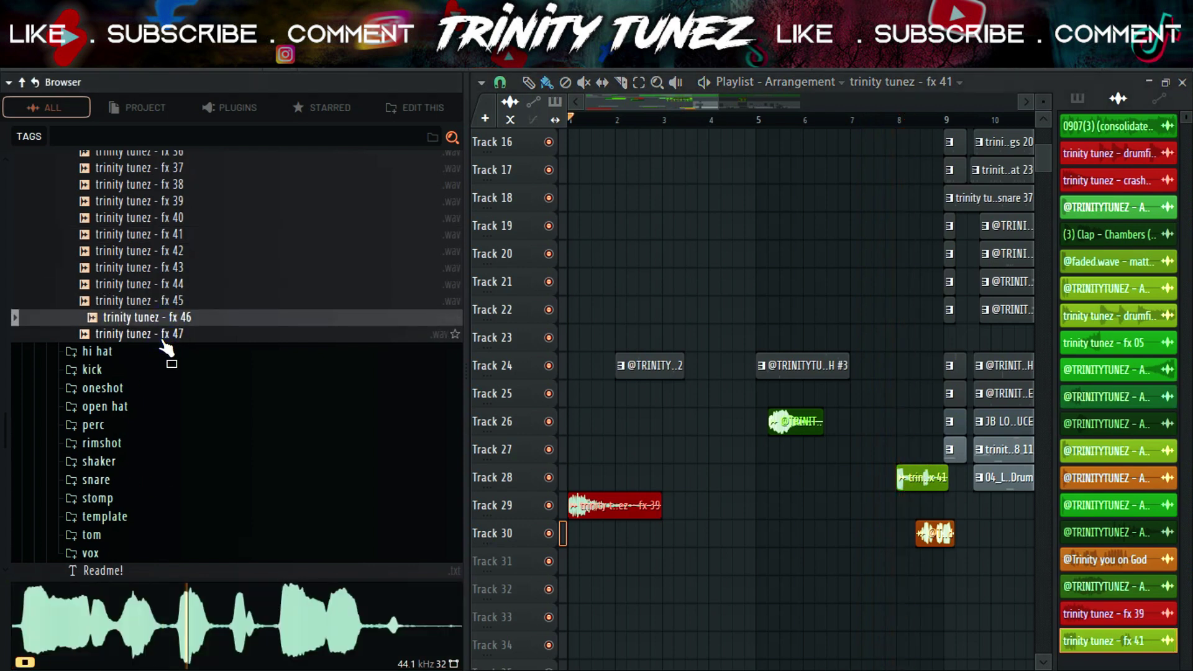
pyautogui.click(165, 336)
pyautogui.click(157, 169)
pyautogui.scroll(6, 180, 261)
pyautogui.click(180, 254)
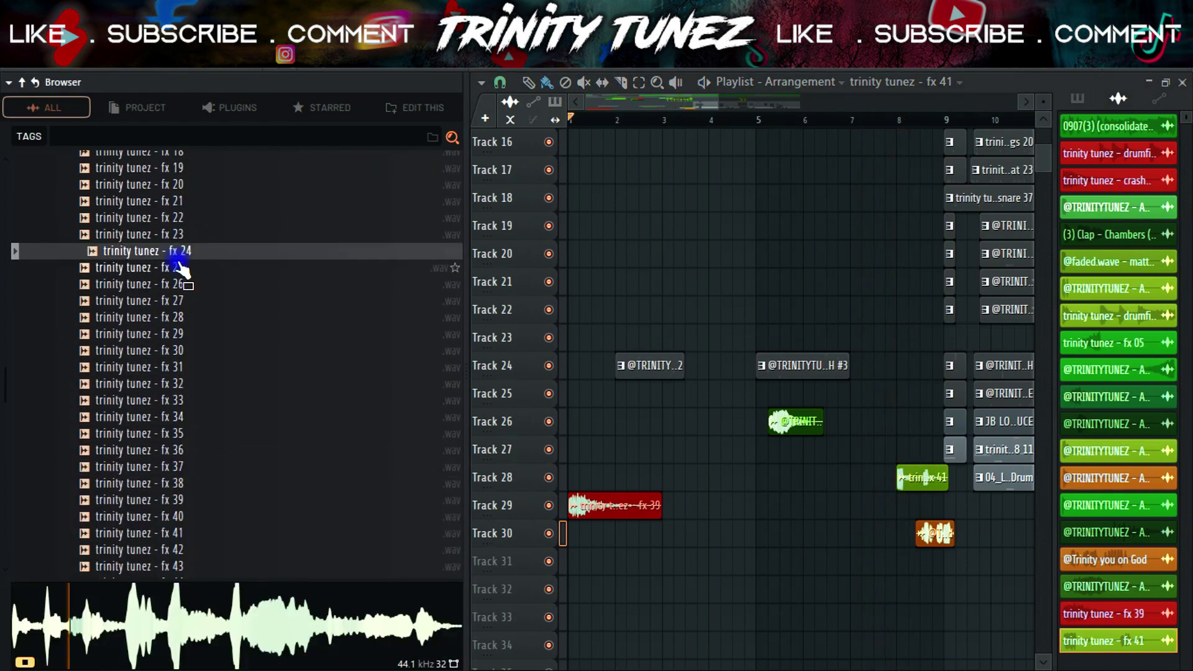
pyautogui.click(165, 301)
pyautogui.click(169, 269)
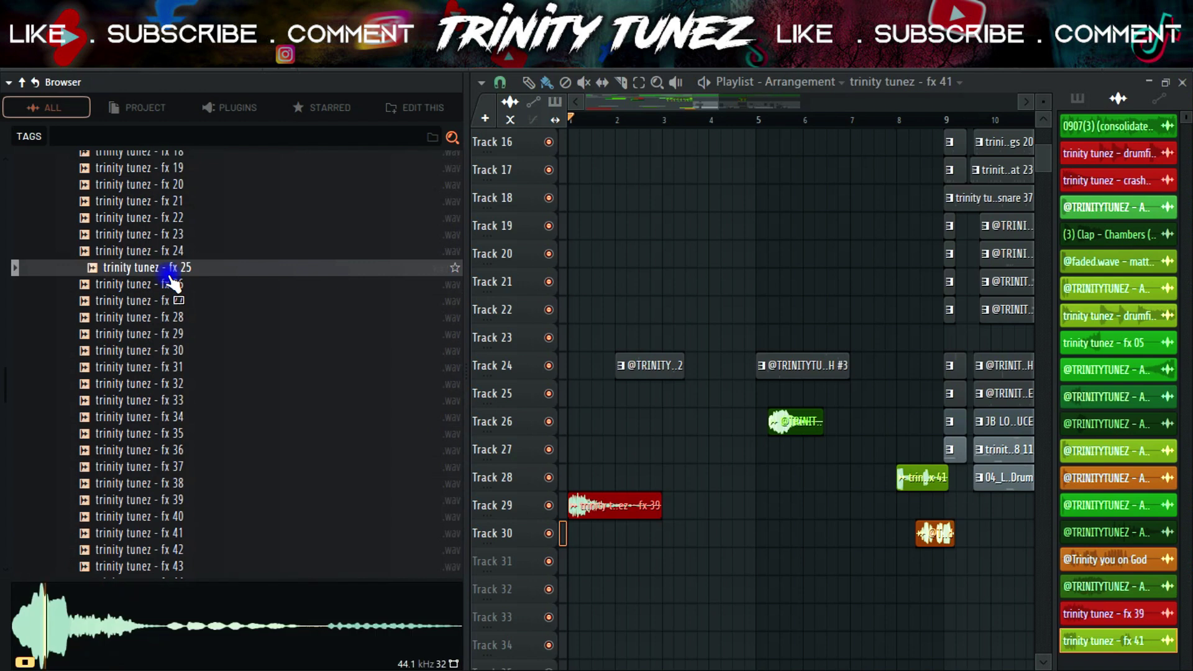
pyautogui.click(171, 352)
pyautogui.click(173, 369)
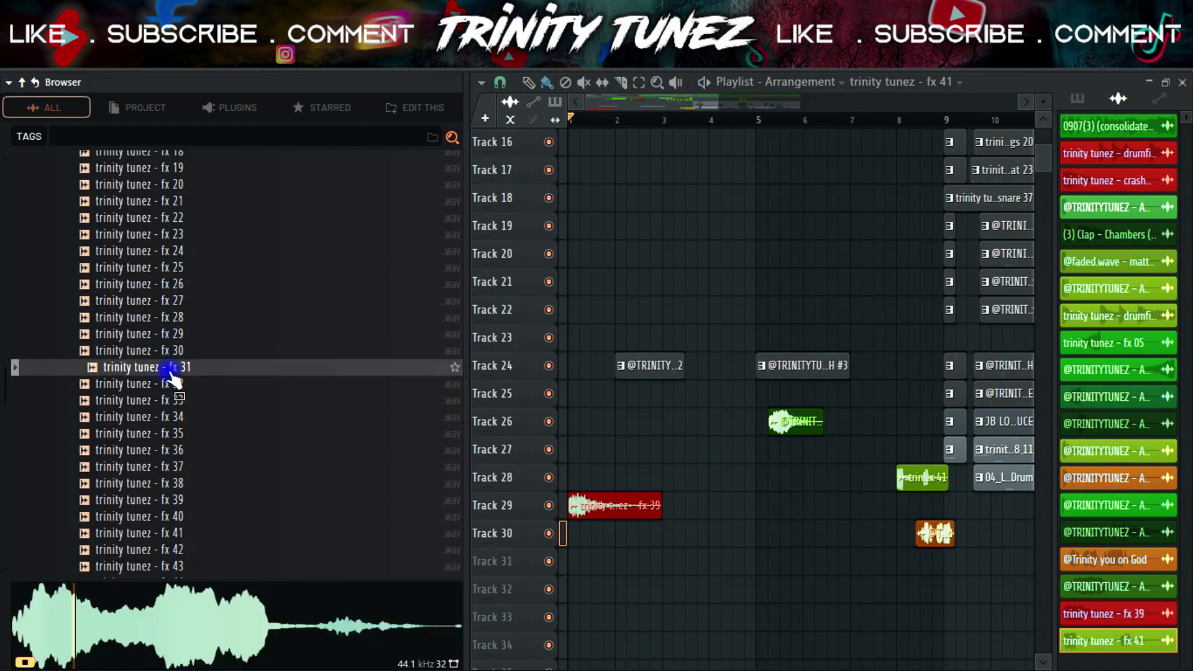
pyautogui.click(173, 385)
# - Replace the fx 41 clip on track 28 with the fx 31 sample and play the arrangement from the start
pyautogui.click(168, 368)
pyautogui.click(912, 478)
pyautogui.press('space')
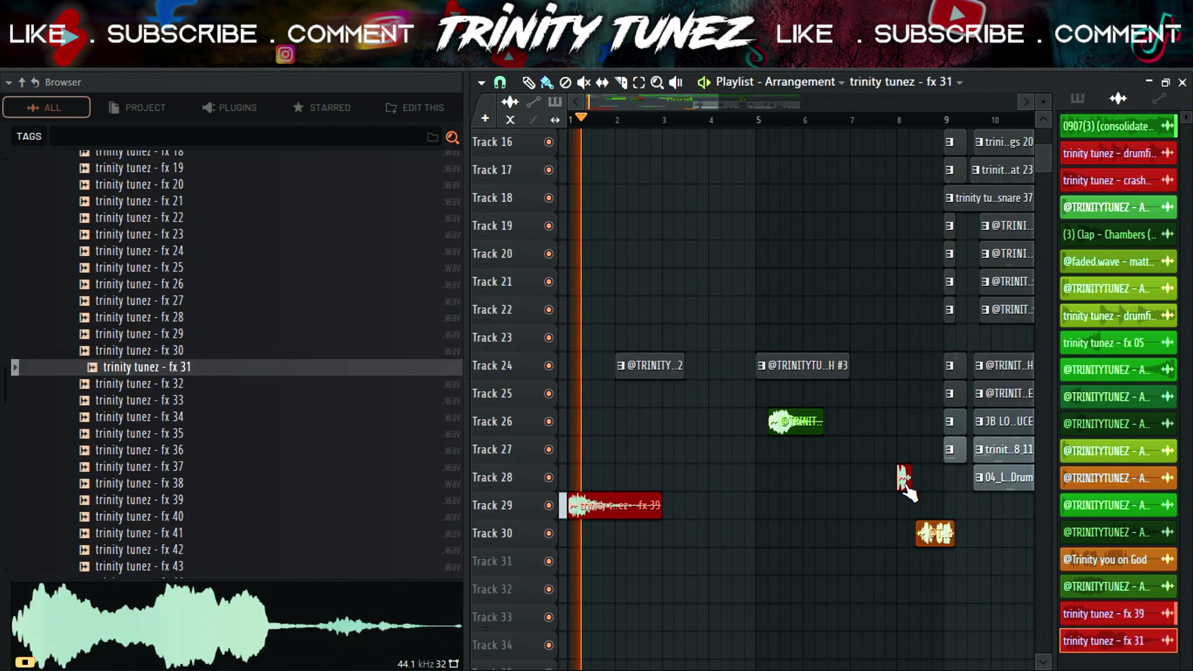
# - Set the fx 31 sample's time stretching mode to Stretch and look at its miscellaneous settings
pyautogui.doubleClick(903, 482)
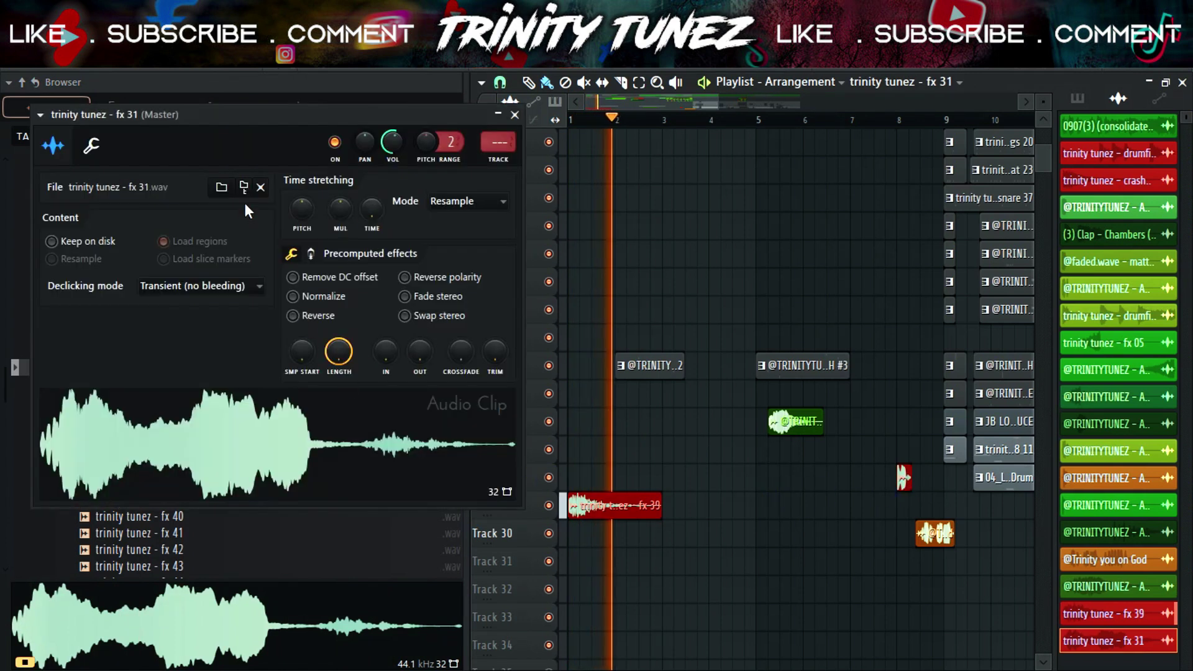
pyautogui.click(491, 202)
pyautogui.click(456, 251)
pyautogui.click(91, 145)
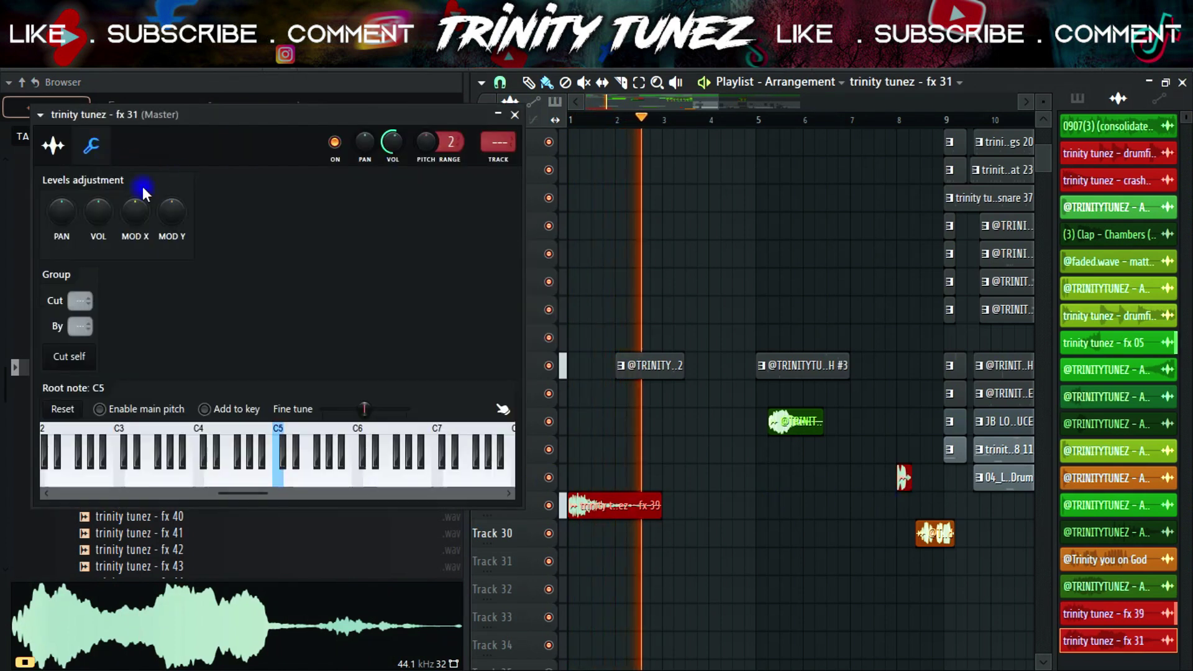
pyautogui.click(54, 146)
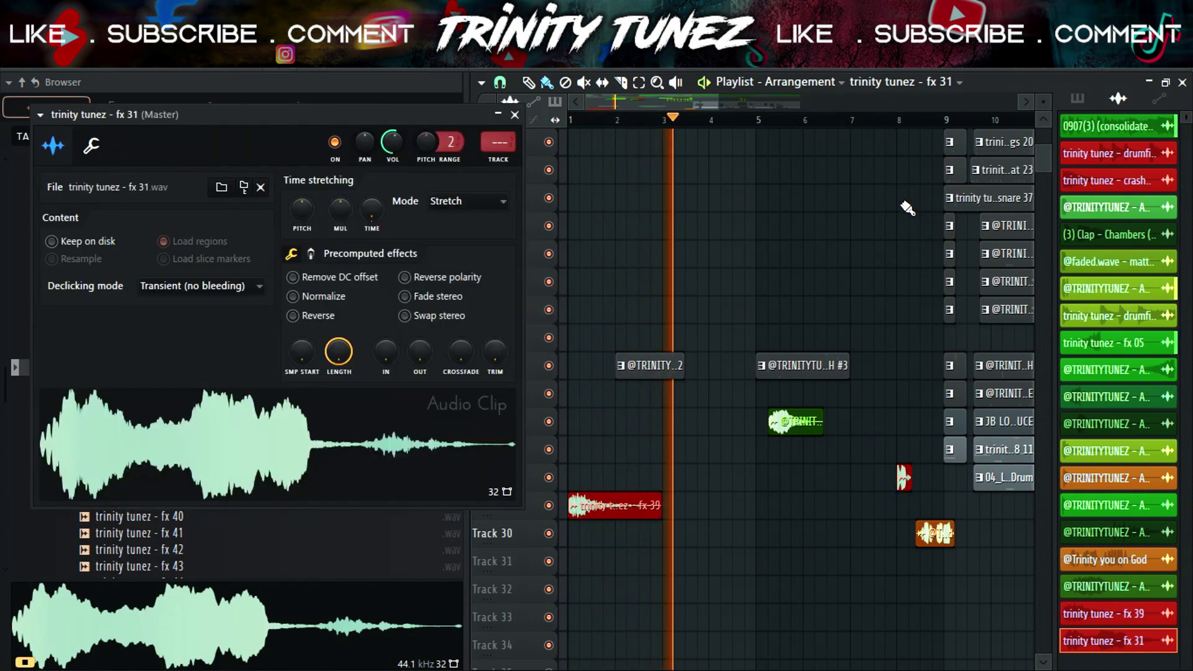
# - Play from bar 8, move the fx 31 clip to just before bar 9, and shift the track 30 vocal tag to end at about bar 9
pyautogui.click(893, 118)
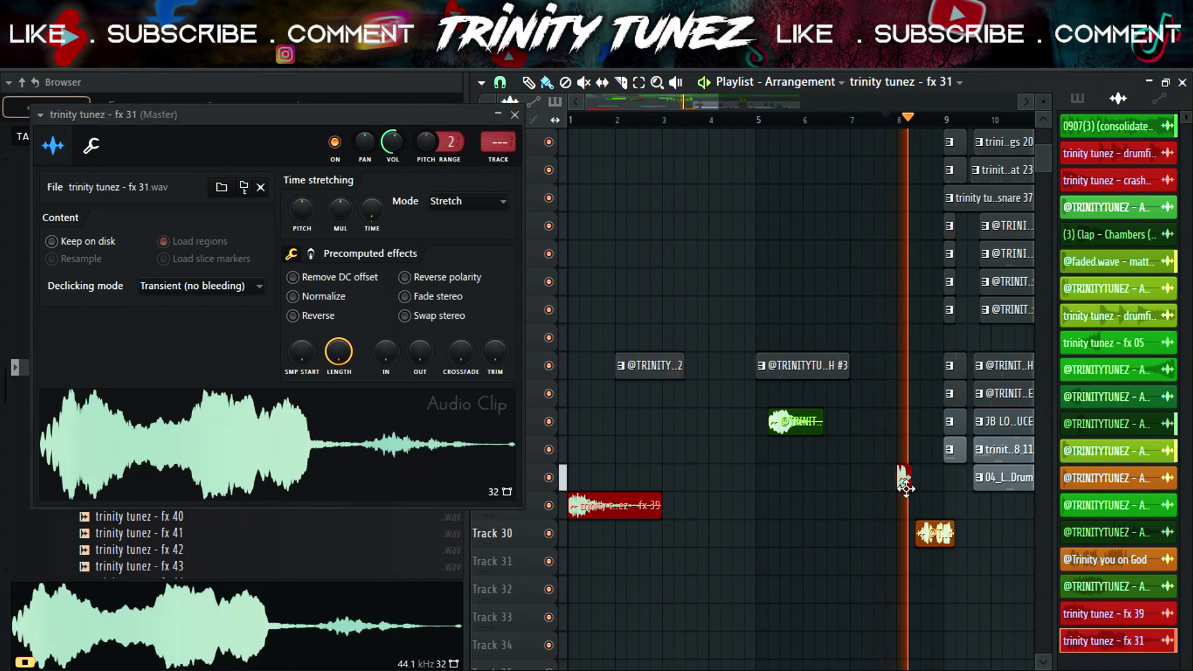
pyautogui.moveTo(902, 479); pyautogui.dragTo(938, 482)
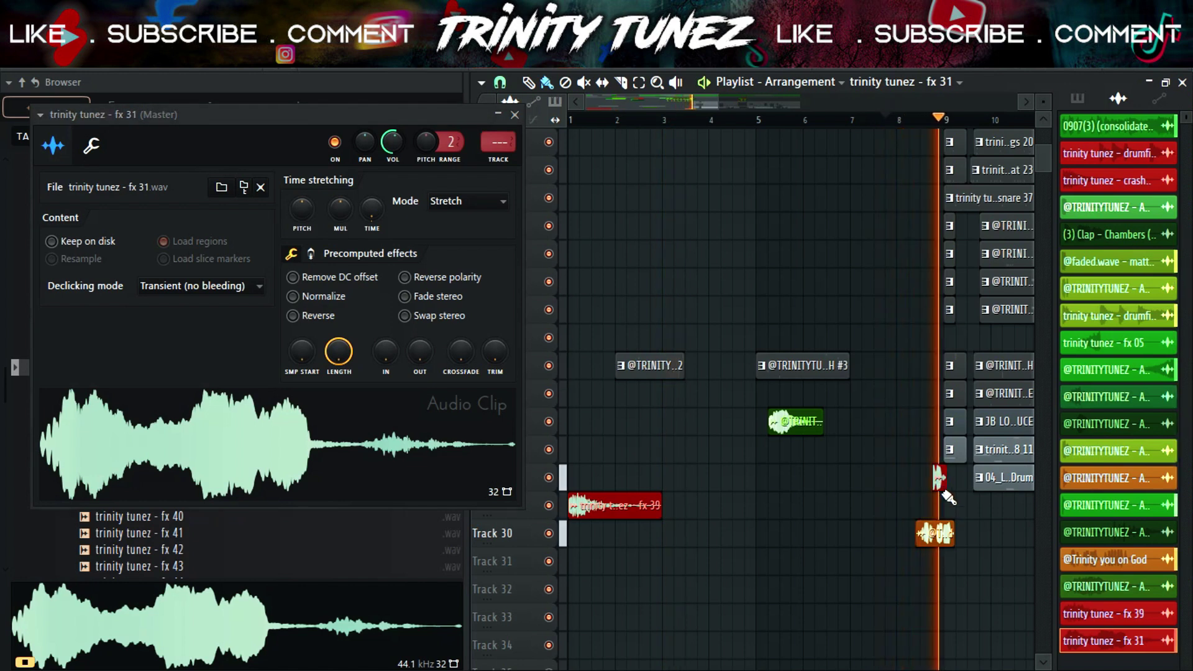
pyautogui.click(514, 114)
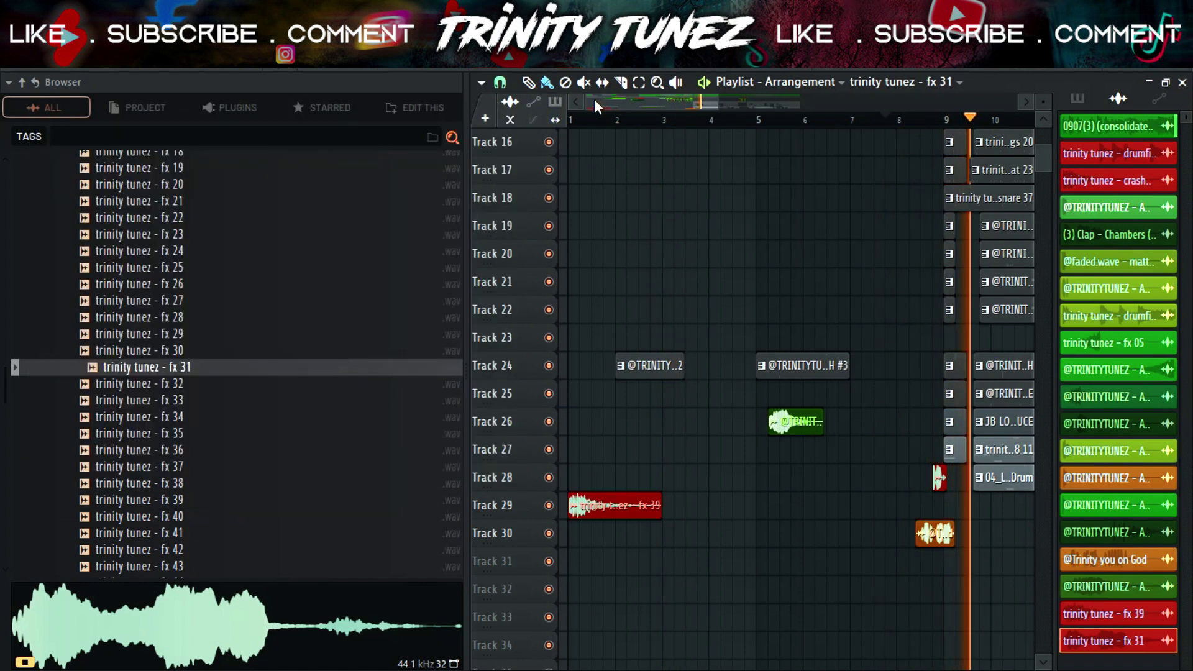
pyautogui.scroll(5, 594, 99)
pyautogui.moveTo(707, 531); pyautogui.dragTo(675, 528)
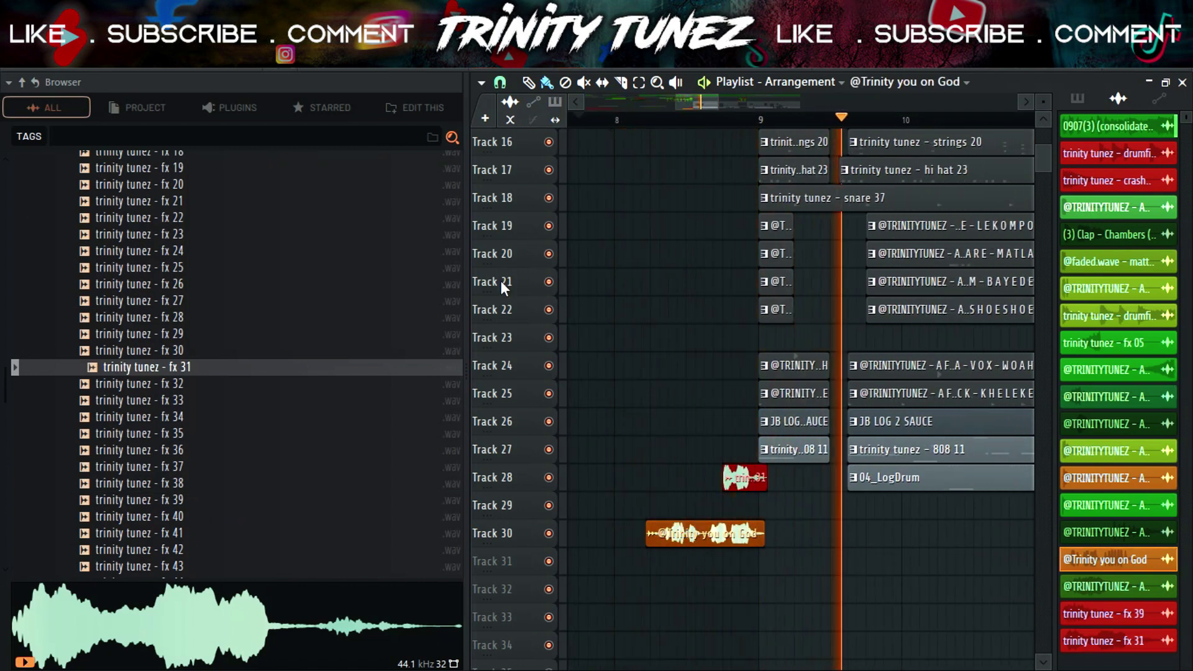
# - Audition the fx 32, fx 33 and fx 26 samples in the fx folder
pyautogui.click(149, 385)
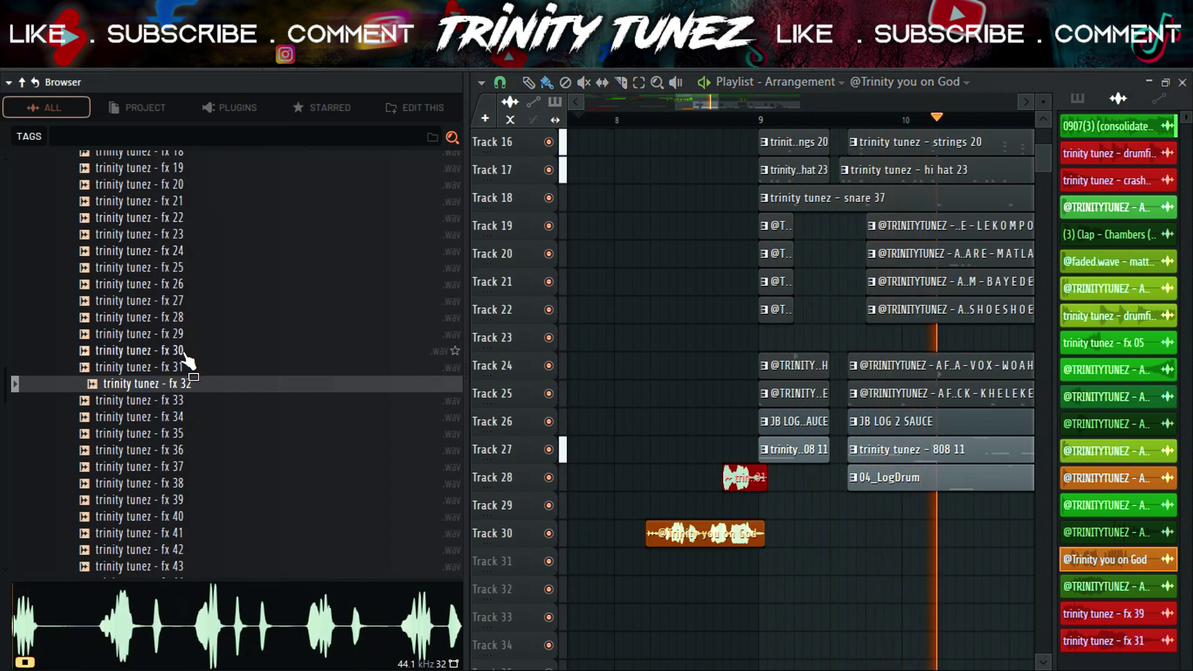
pyautogui.click(162, 284)
pyautogui.click(163, 400)
pyautogui.click(163, 284)
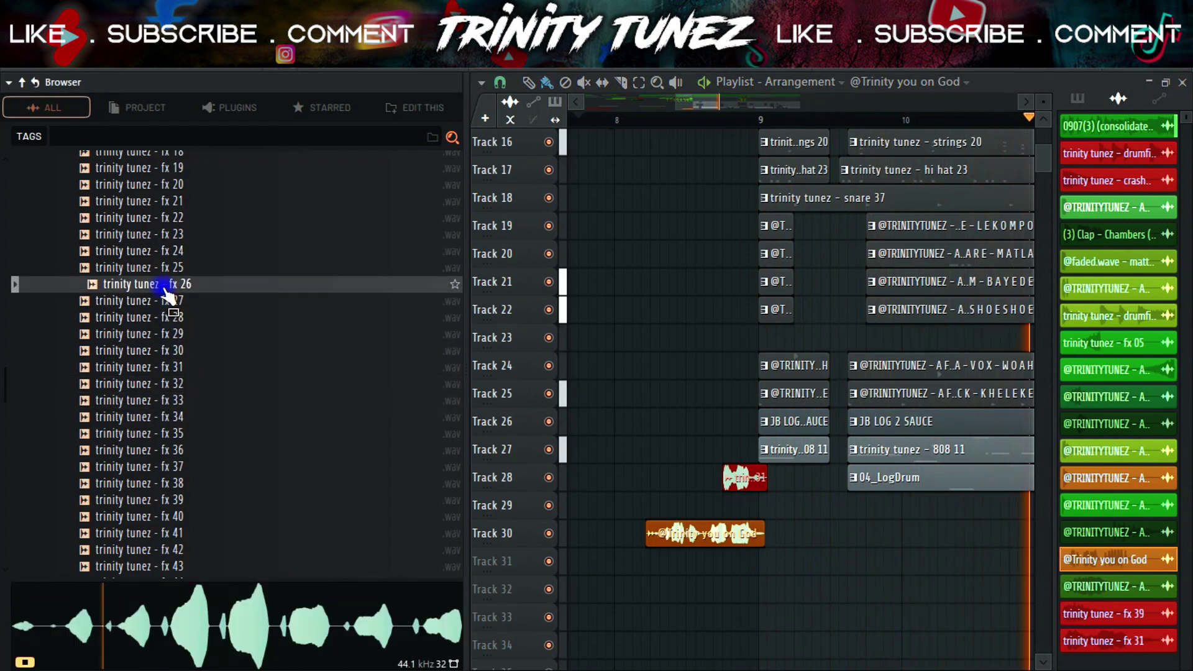
# - Place the trinity tunez - fx 26 sample in the playlist and move it to track 30, ending at bar 13
pyautogui.moveTo(186, 292); pyautogui.dragTo(944, 561)
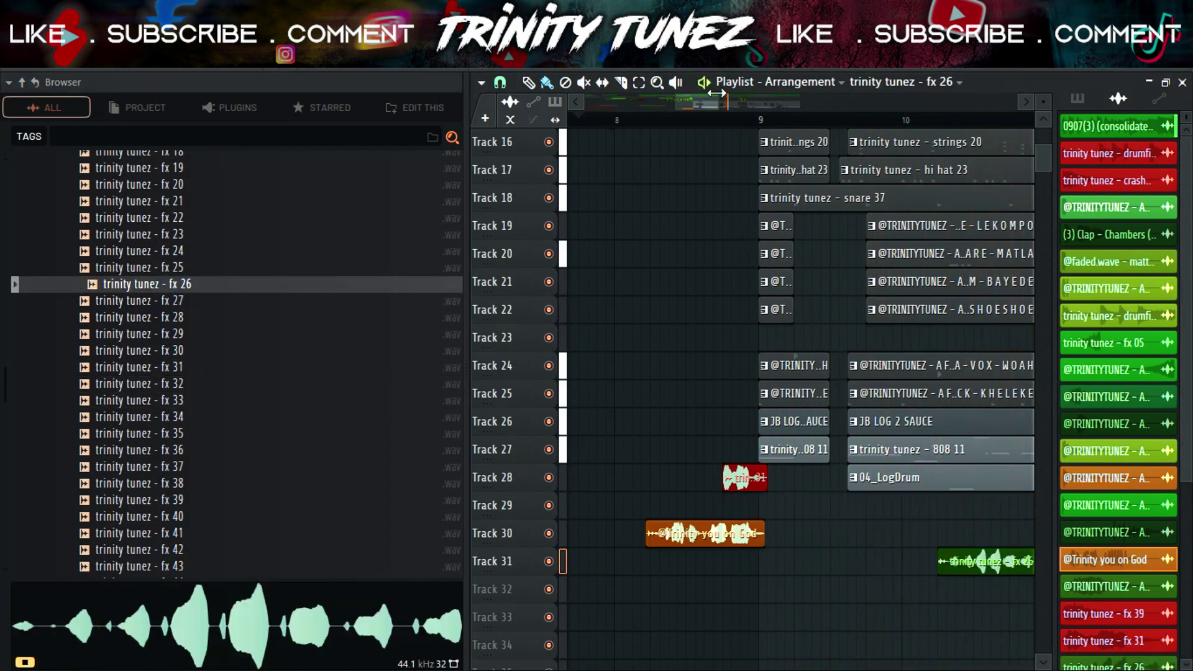
pyautogui.moveTo(721, 95); pyautogui.dragTo(769, 96)
pyautogui.moveTo(799, 556); pyautogui.dragTo(957, 532)
# - Set the fx 26 sample's time stretching mode to Stretch and close its settings
pyautogui.doubleClick(957, 532)
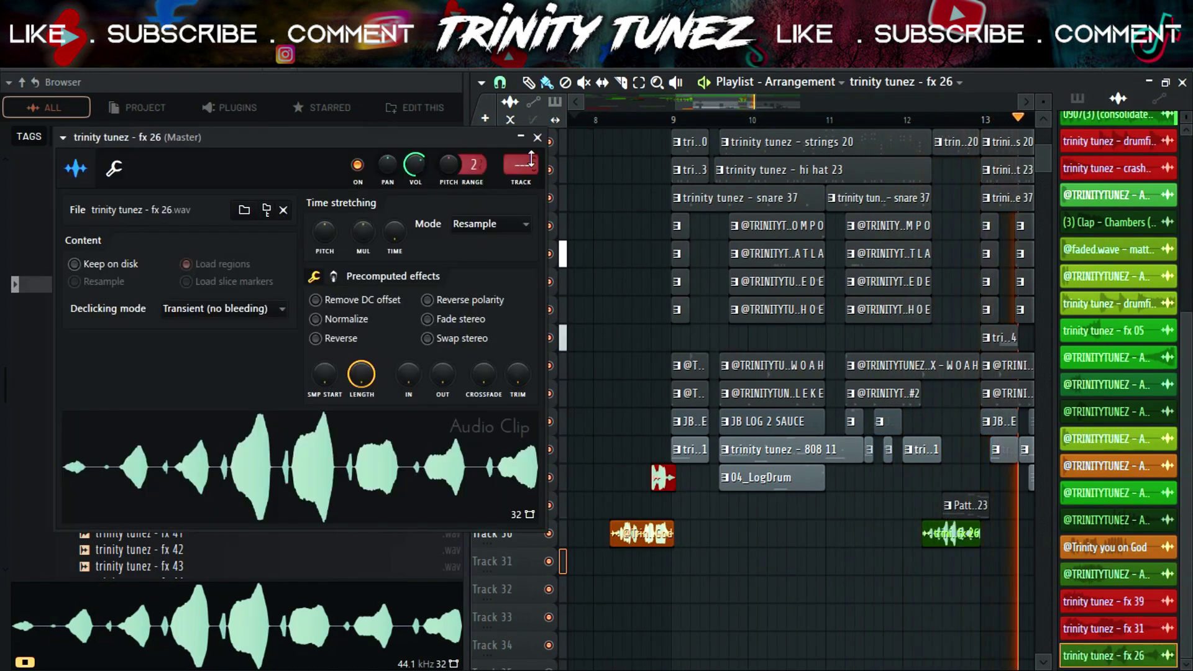
pyautogui.click(473, 225)
pyautogui.click(480, 265)
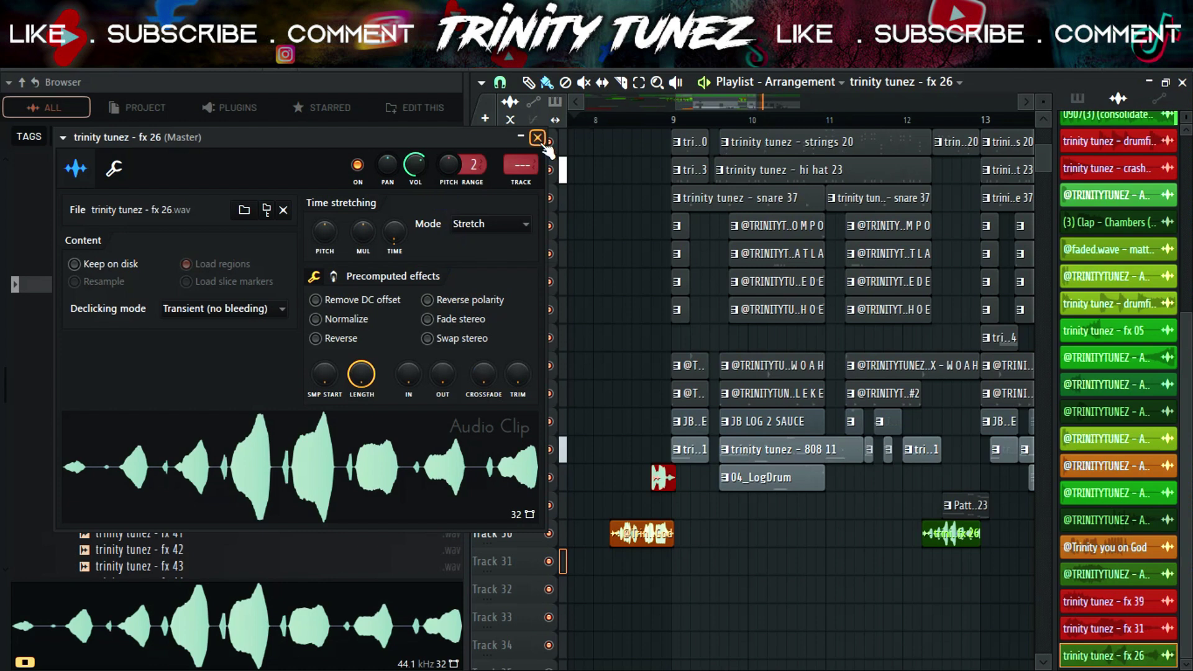
pyautogui.click(537, 137)
# - Look over the arrangement, open the channel rack and show the Unsorted channels
pyautogui.moveTo(753, 98); pyautogui.dragTo(786, 103)
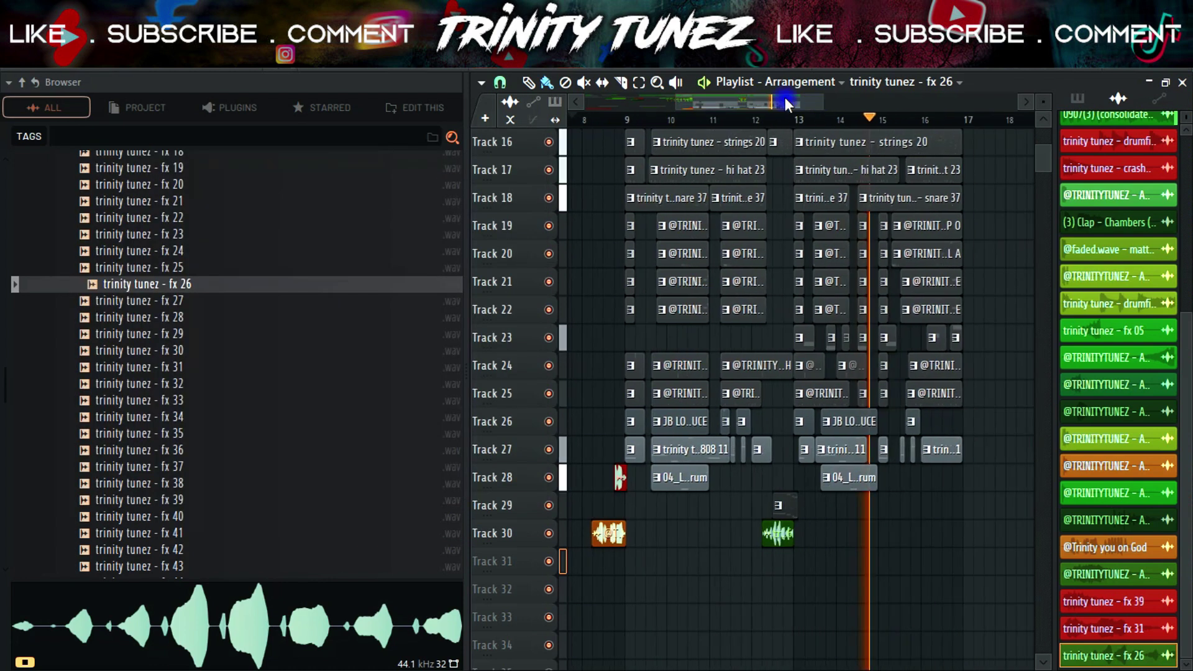
pyautogui.moveTo(679, 100); pyautogui.dragTo(489, 100)
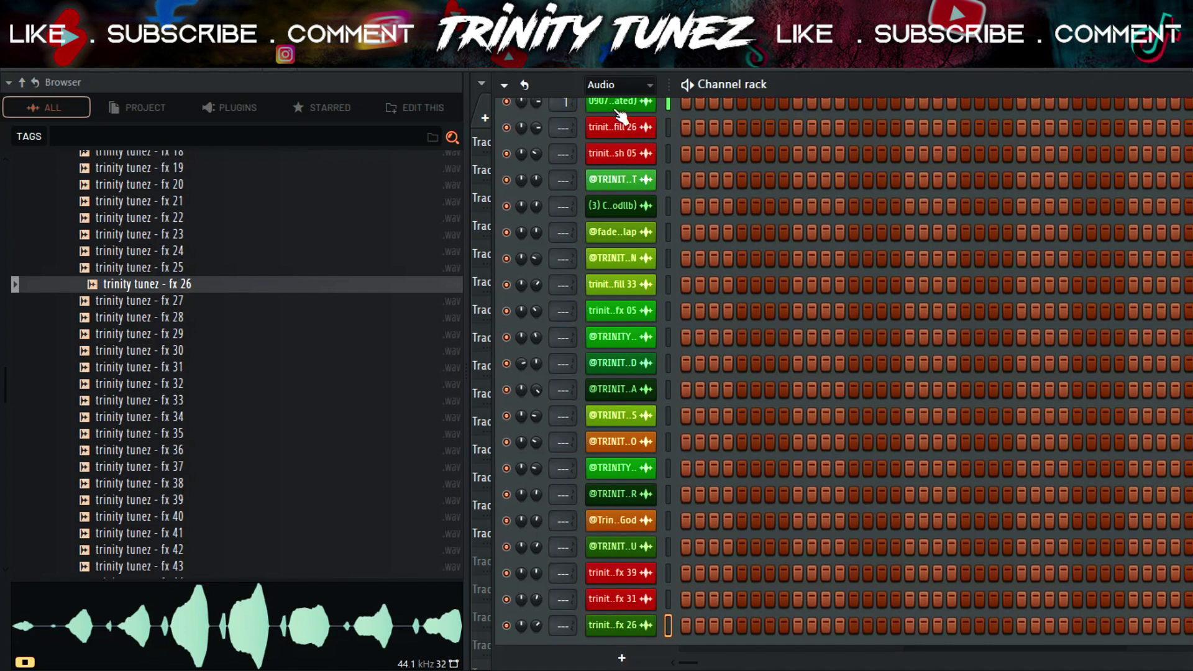
pyautogui.click(610, 159)
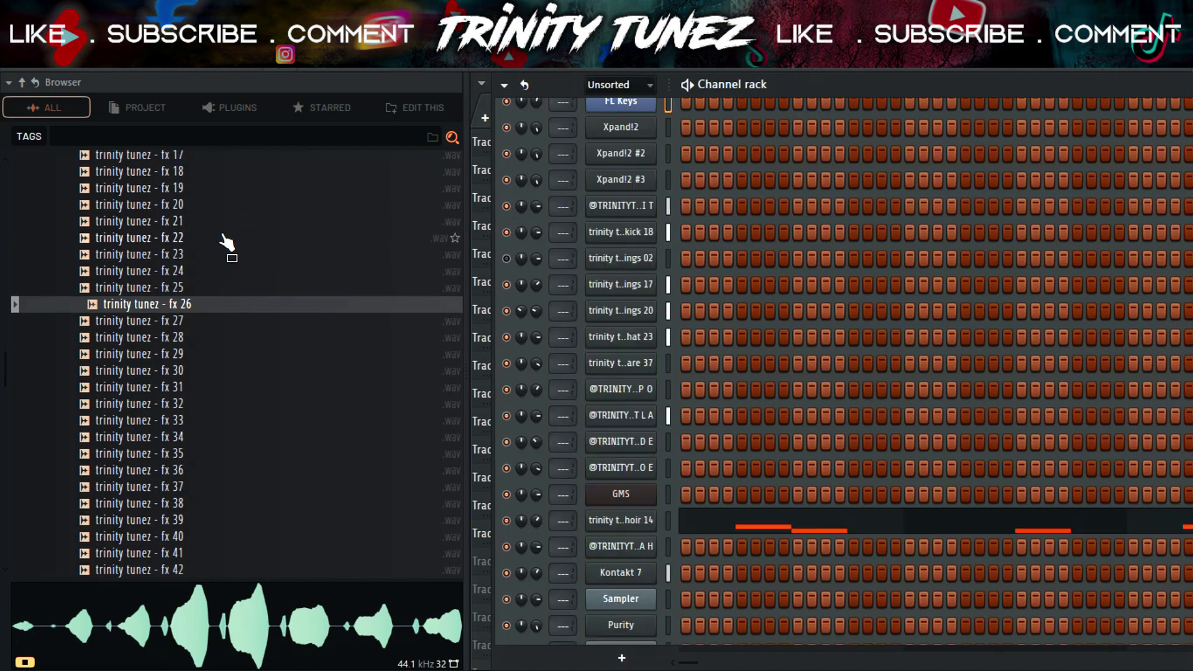
# - Collapse the fx folder and the tshepe essentials drumkit folder in the browser
pyautogui.scroll(10, 226, 245)
pyautogui.click(130, 353)
pyautogui.scroll(12, 149, 333)
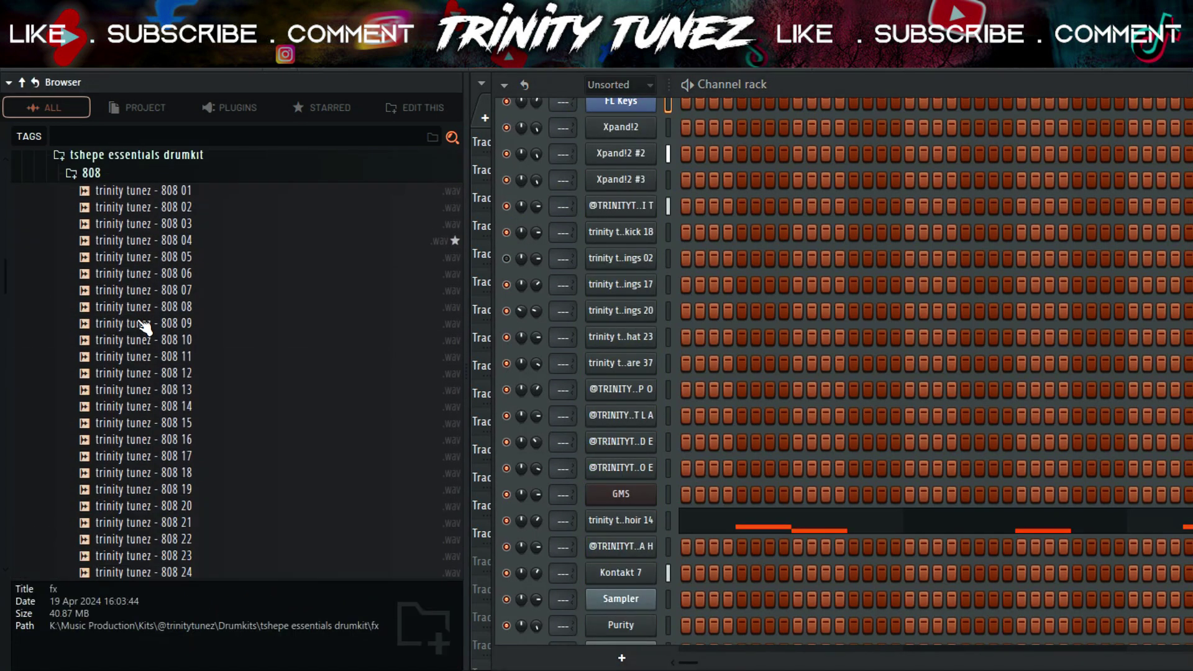
pyautogui.click(124, 365)
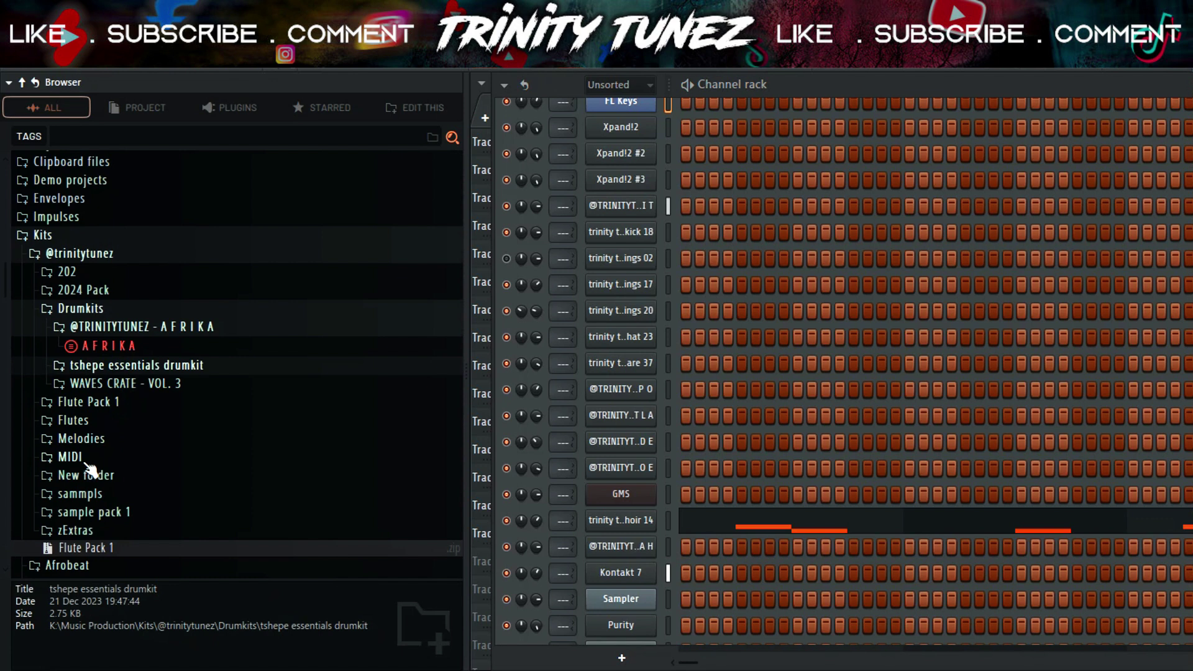
pyautogui.scroll(-2, 129, 513)
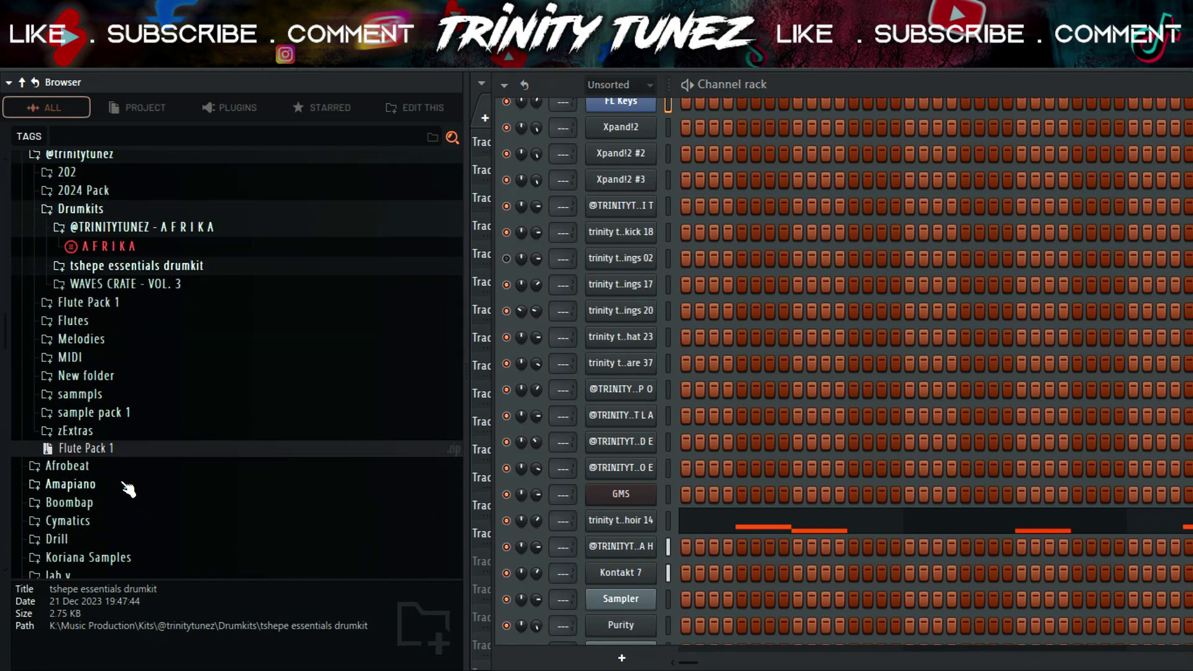
# - Audition the last choir 14 clip on track 23 and move it back to start right after the preceding choir clip in bar 16
pyautogui.press('F5')
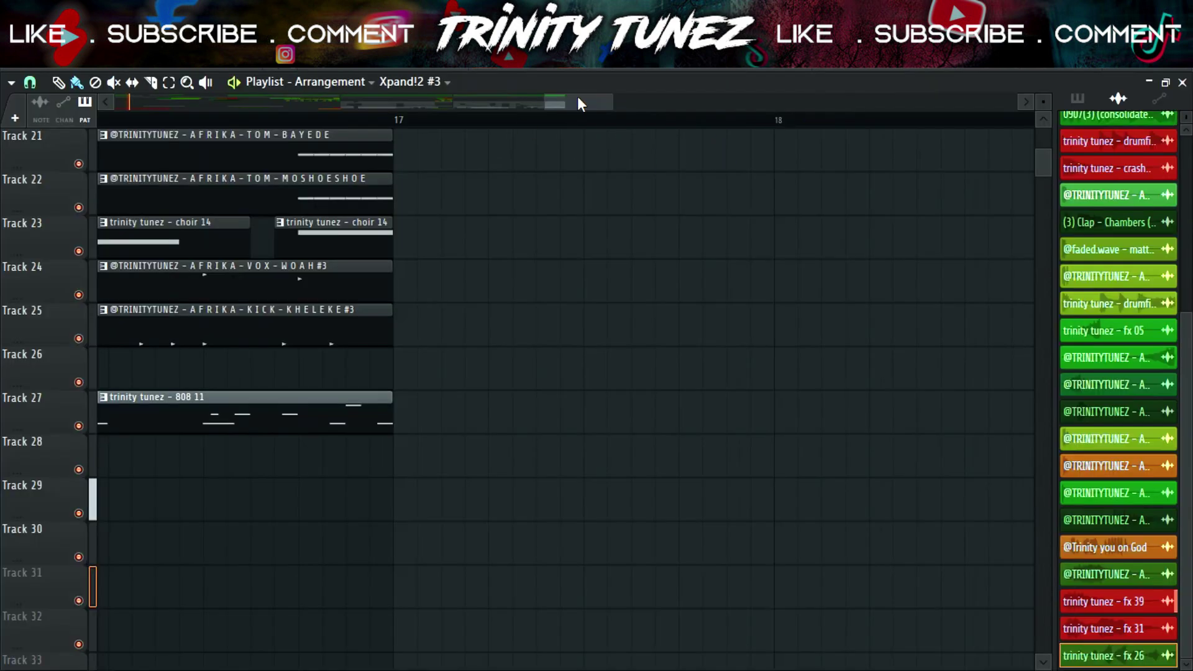
pyautogui.moveTo(578, 103); pyautogui.dragTo(533, 99)
pyautogui.click(608, 230)
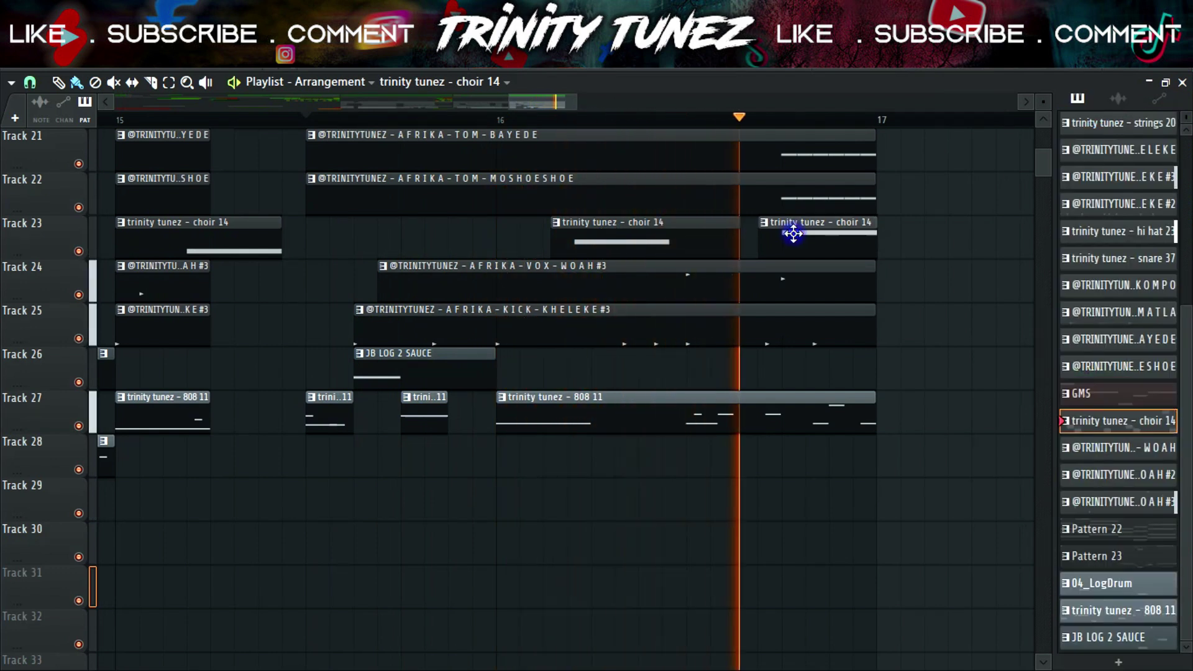
pyautogui.moveTo(792, 234); pyautogui.dragTo(786, 234)
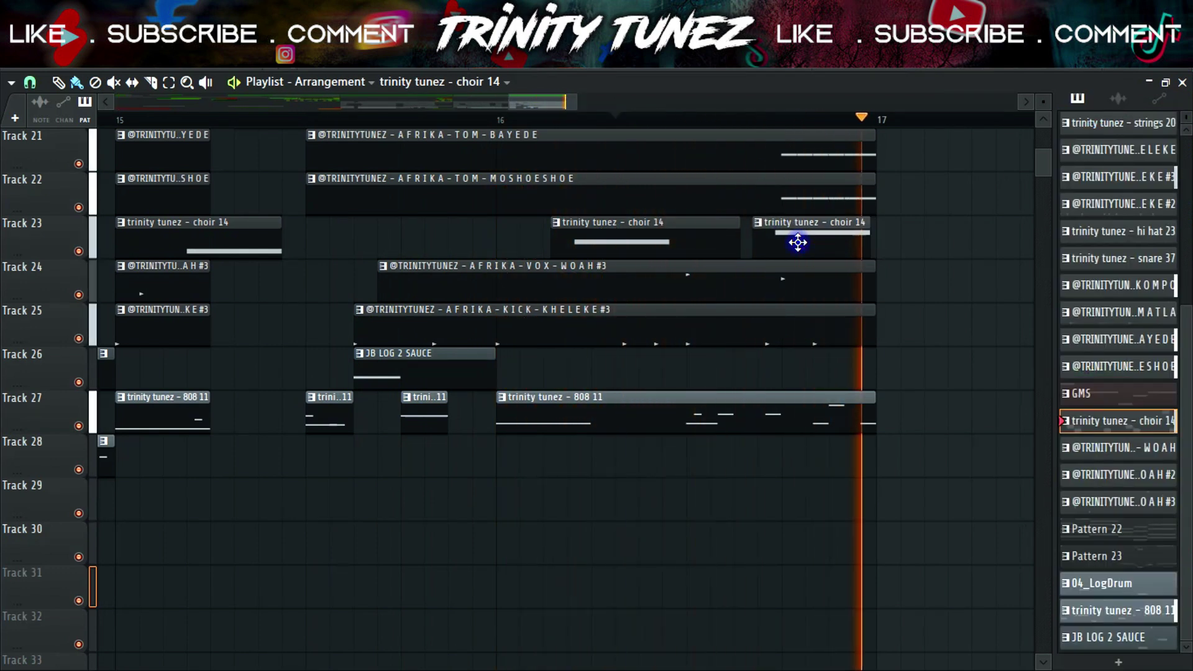
pyautogui.moveTo(797, 242); pyautogui.dragTo(785, 243)
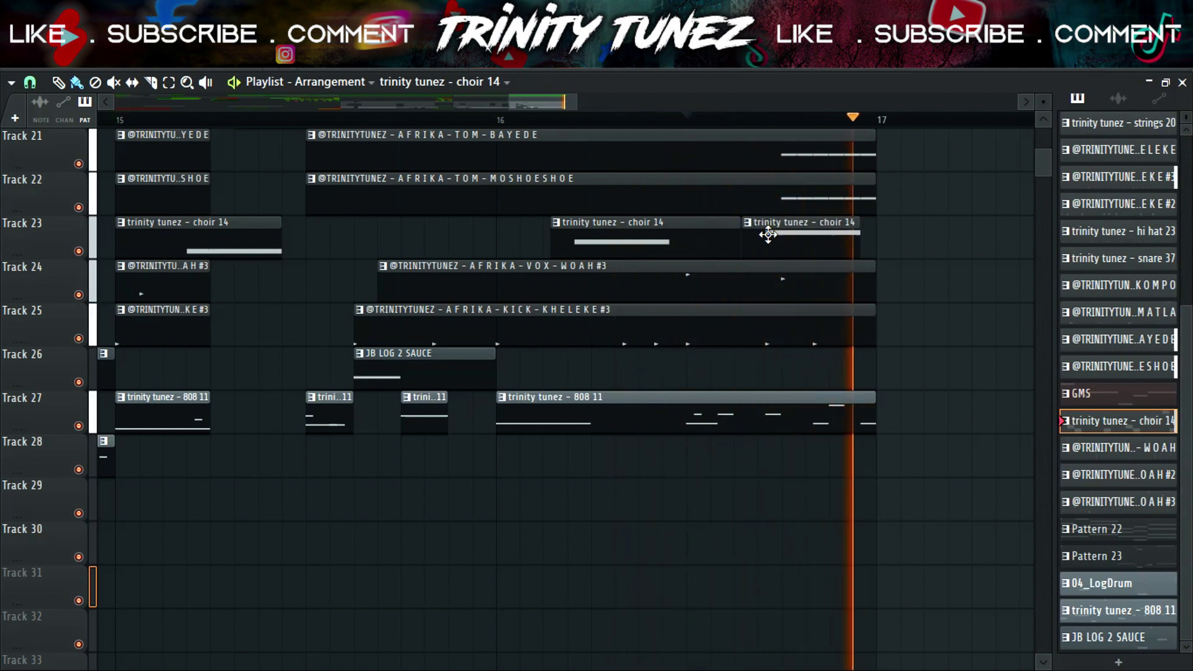
# - Place a Pattern 23 clip on track 29 at bar 15
pyautogui.press('pagedown')
pyautogui.press('pagedown')
pyautogui.press('pagedown')
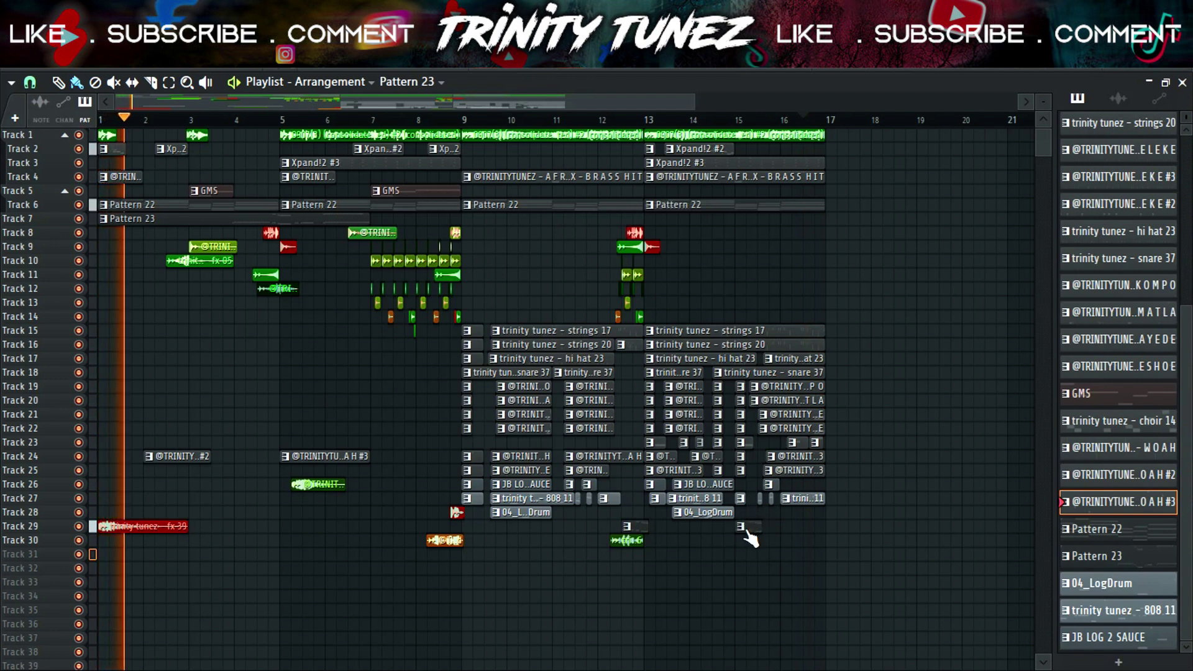
# - Lengthen the Pattern 23 clip on track 29 to run from bar 15 to about bar 17 and make it unique
pyautogui.moveTo(748, 529); pyautogui.dragTo(713, 531)
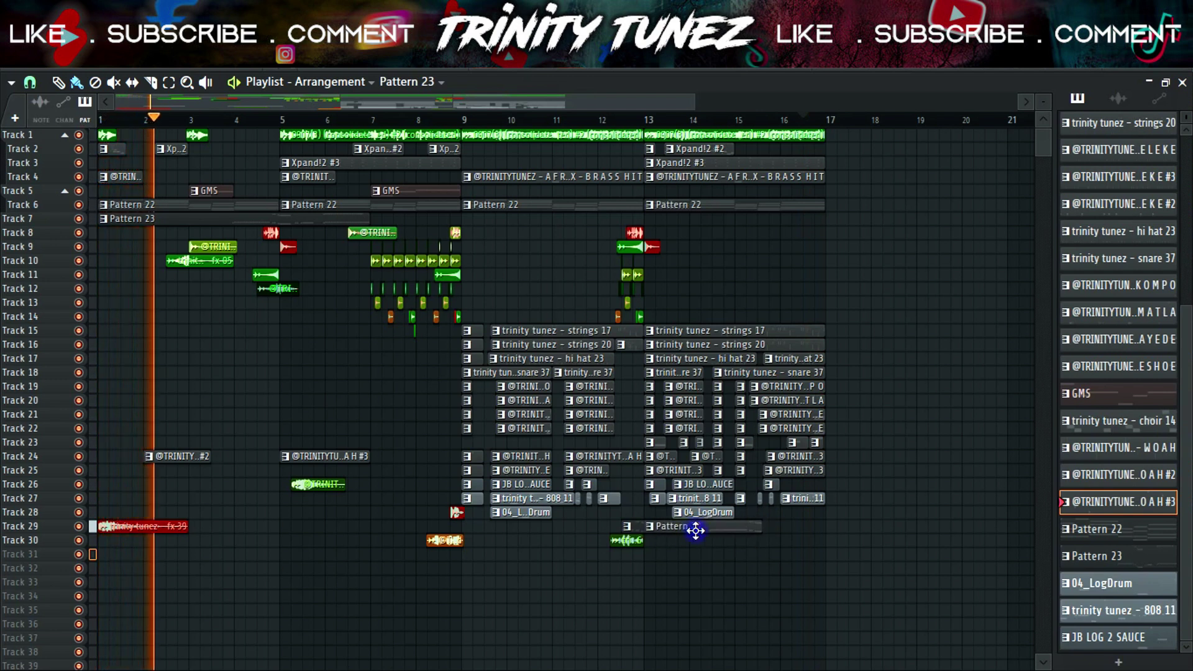
pyautogui.hotkey('ctrl', 'z')
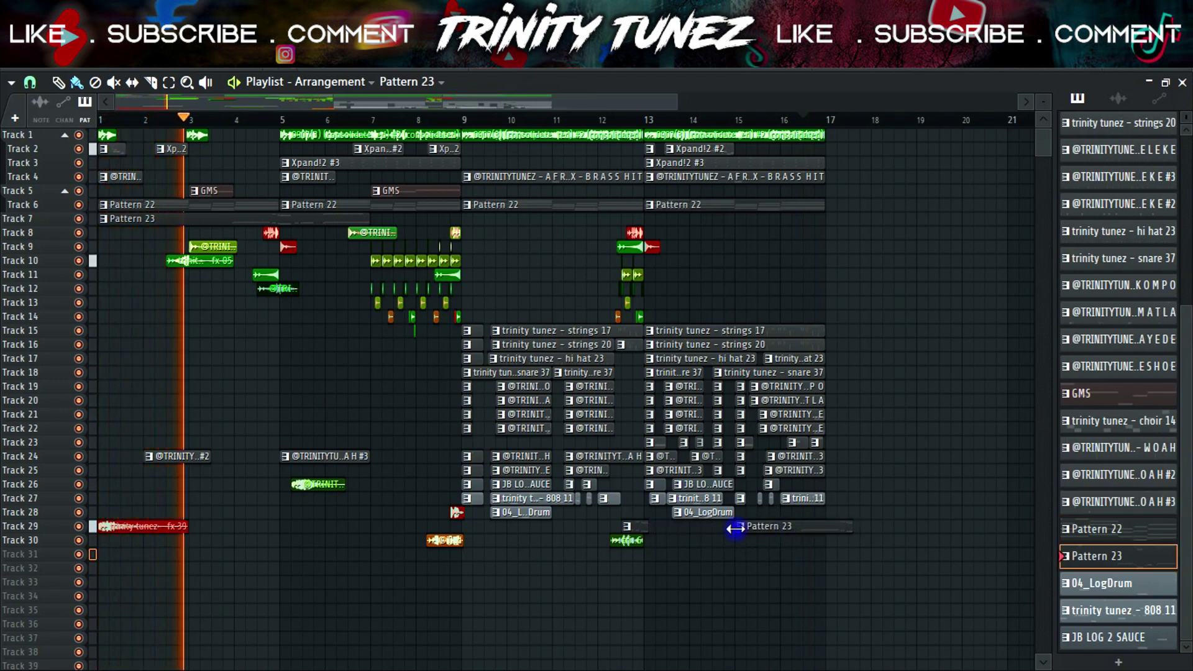
pyautogui.moveTo(749, 528)
pyautogui.mouseDown()
pyautogui.moveTo(645, 529)
pyautogui.moveTo(739, 528)
pyautogui.mouseUp()
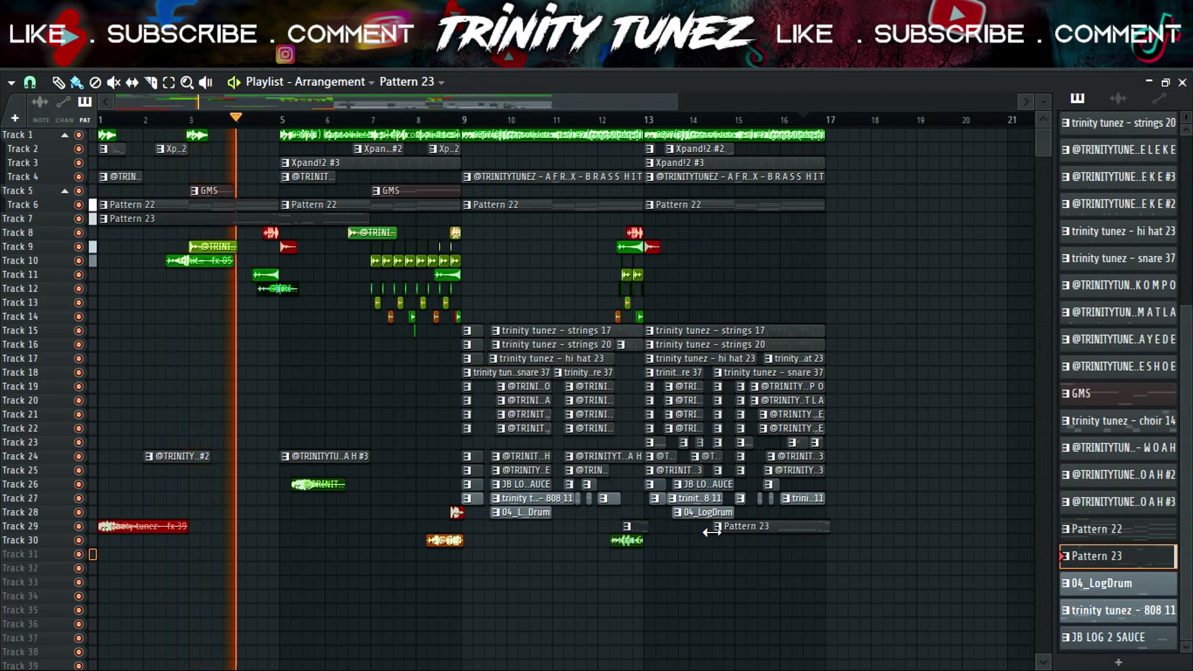
pyautogui.rightClick(747, 528)
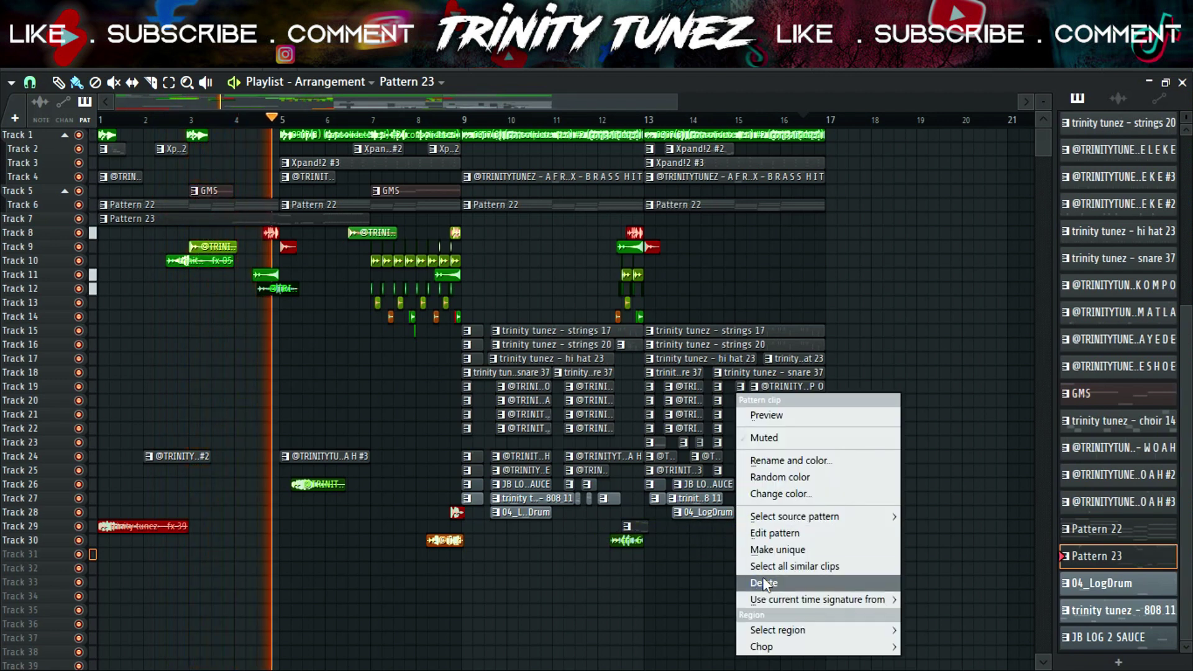
pyautogui.click(769, 550)
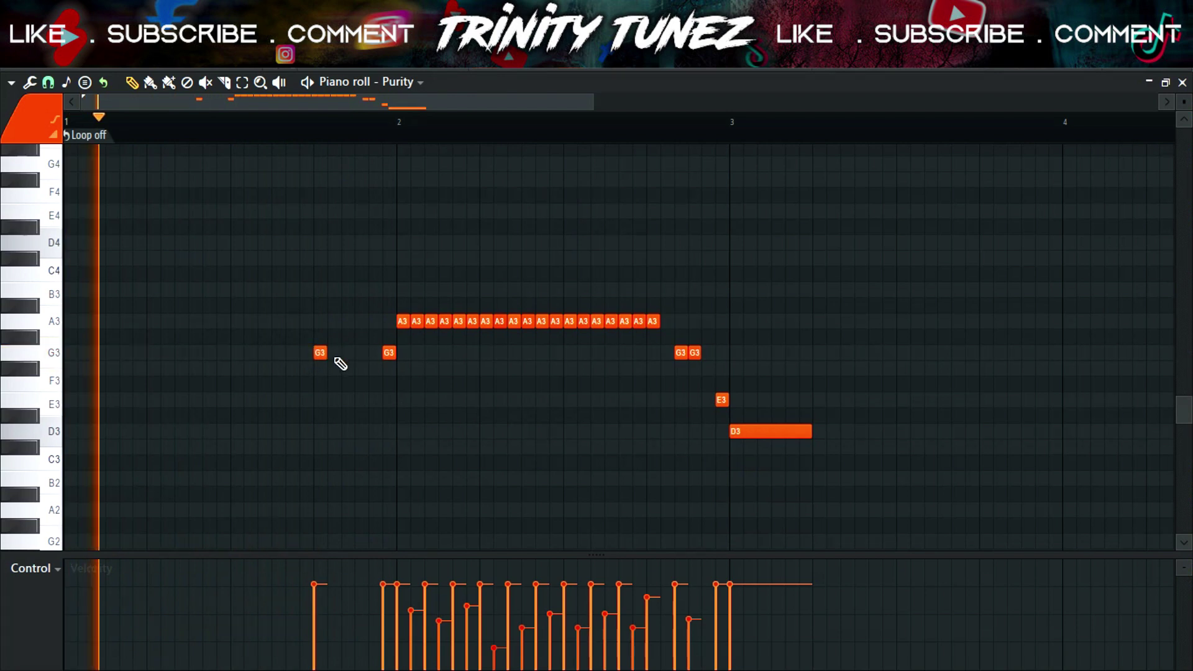
# - Fill the gap between the two G3 notes before bar 2 with four more G3 notes in the Purity piano roll
pyautogui.click(334, 353)
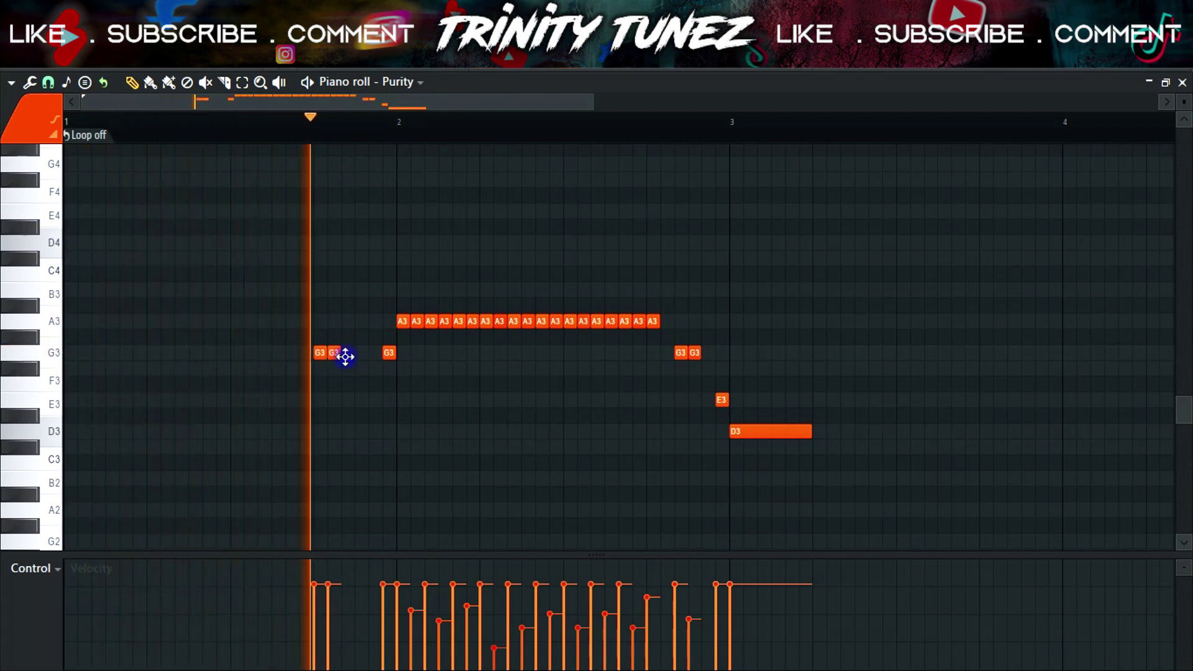
pyautogui.click(347, 352)
pyautogui.click(362, 353)
pyautogui.click(375, 354)
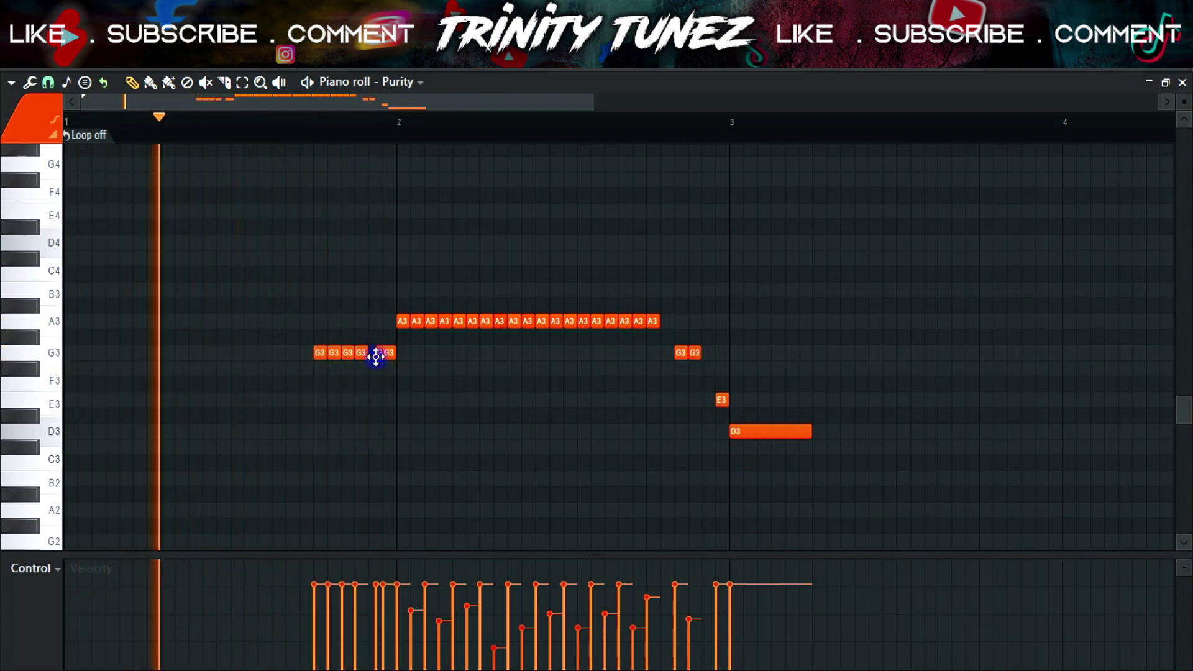
# - Delete the A3, E3 and D3 notes and the surplus G3 notes, keeping only the first four G3 notes before bar 2
pyautogui.moveTo(754, 300)
pyautogui.mouseDown()
pyautogui.moveTo(525, 349)
pyautogui.moveTo(412, 412)
pyautogui.mouseUp()
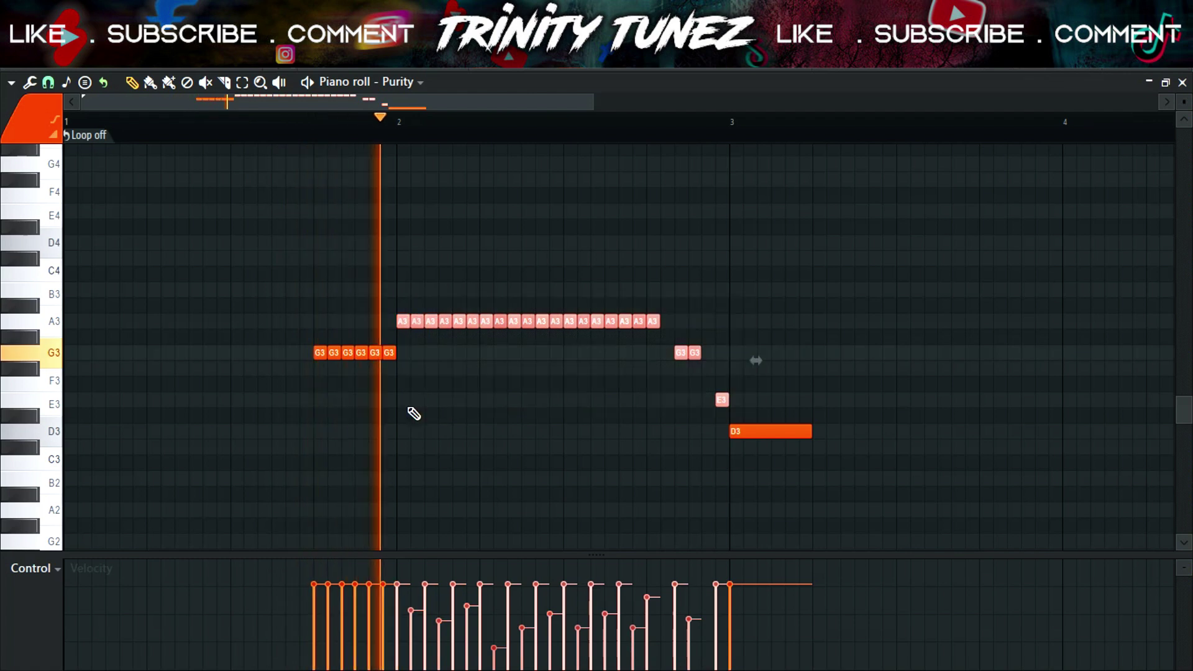
pyautogui.press('Delete')
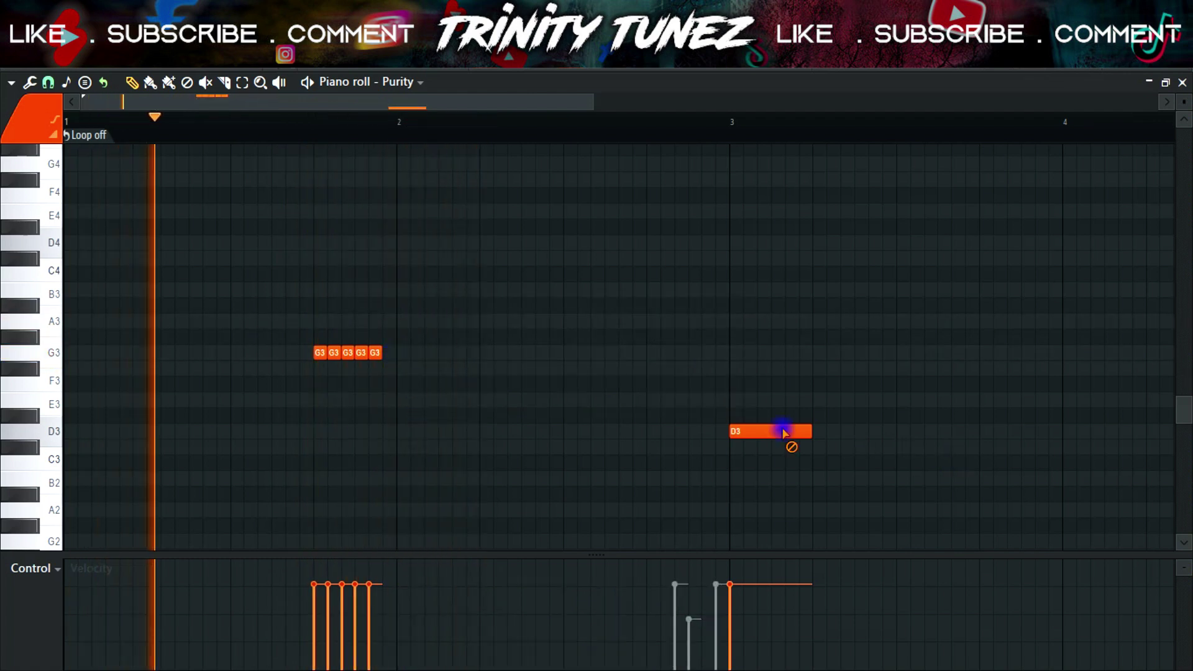
pyautogui.rightClick(785, 431)
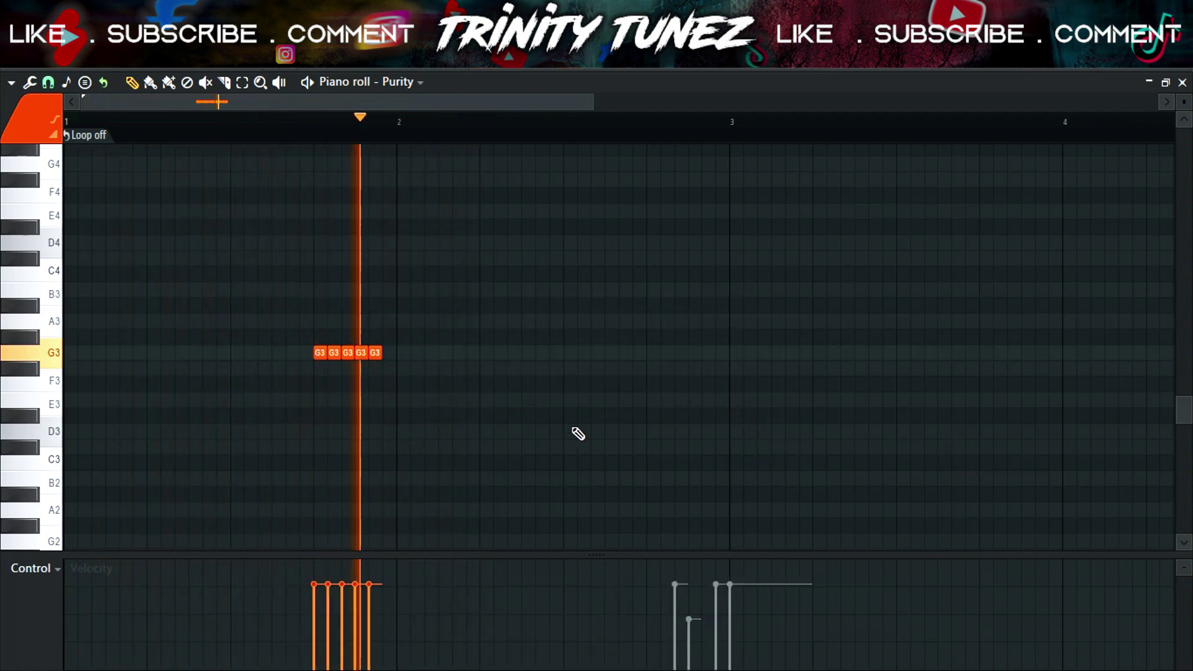
pyautogui.rightClick(374, 352)
pyautogui.press('space')
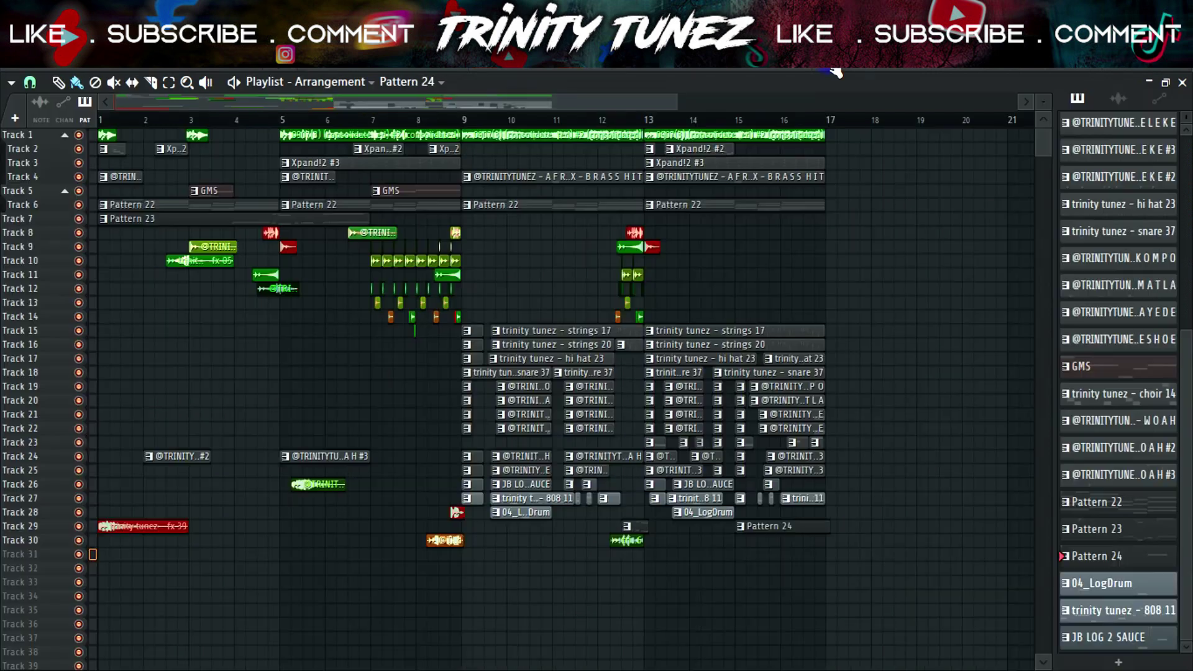
# - Play the arrangement from bar 15 and slice the kick-kheleke #3 clip on track 25 before and at bar 16, removing the middle piece
pyautogui.press('space')
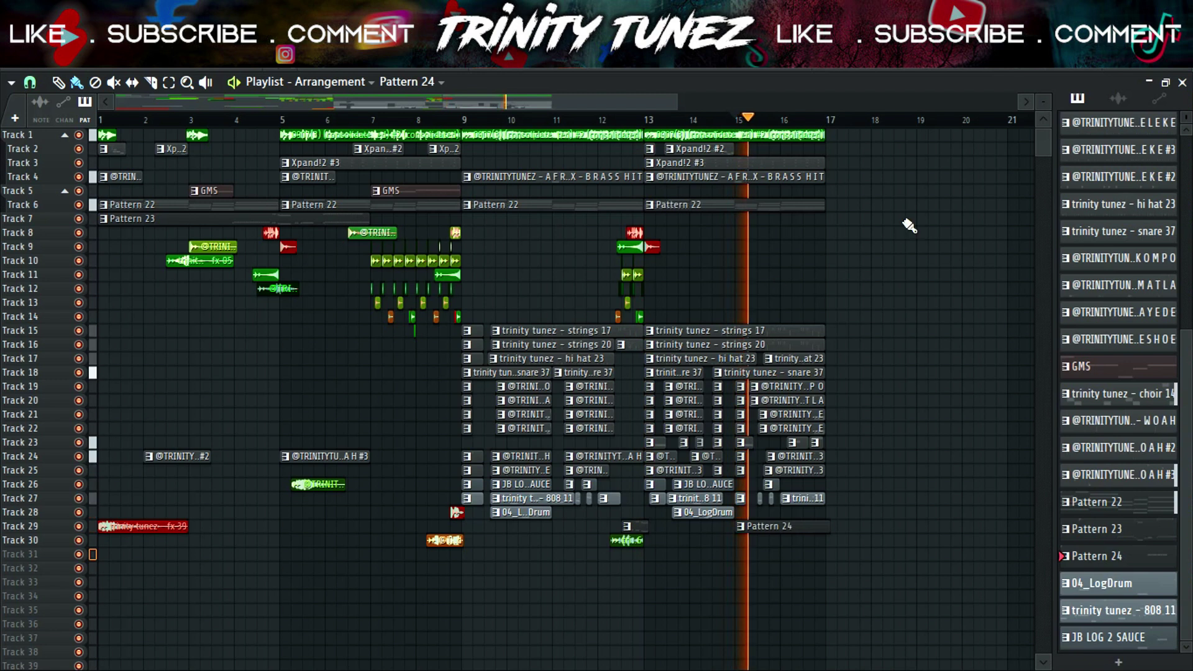
pyautogui.scroll(2, 907, 230)
pyautogui.scroll(-5, 938, 277)
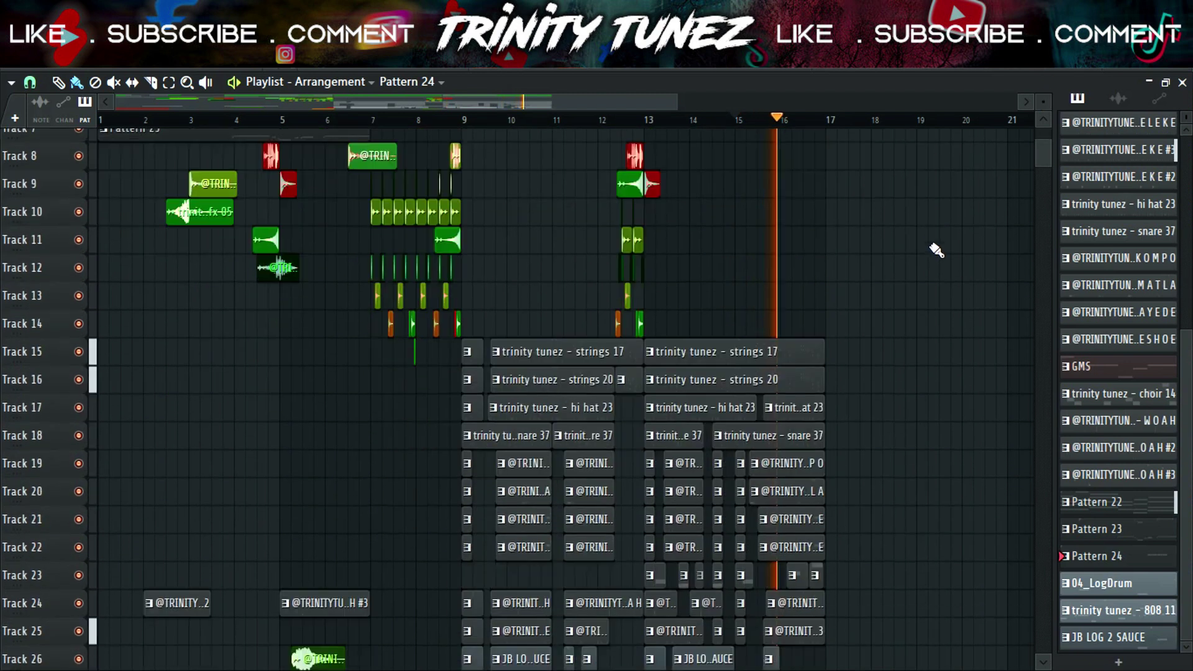
pyautogui.scroll(4, 938, 255)
pyautogui.scroll(-5, 869, 239)
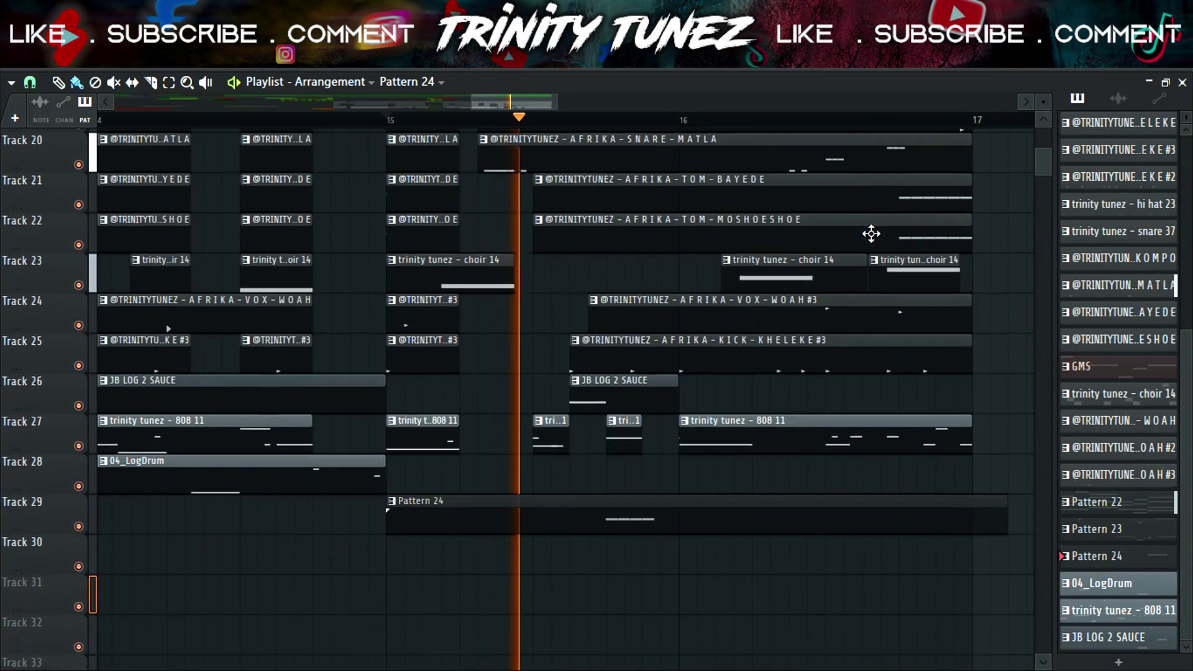
pyautogui.press('c')
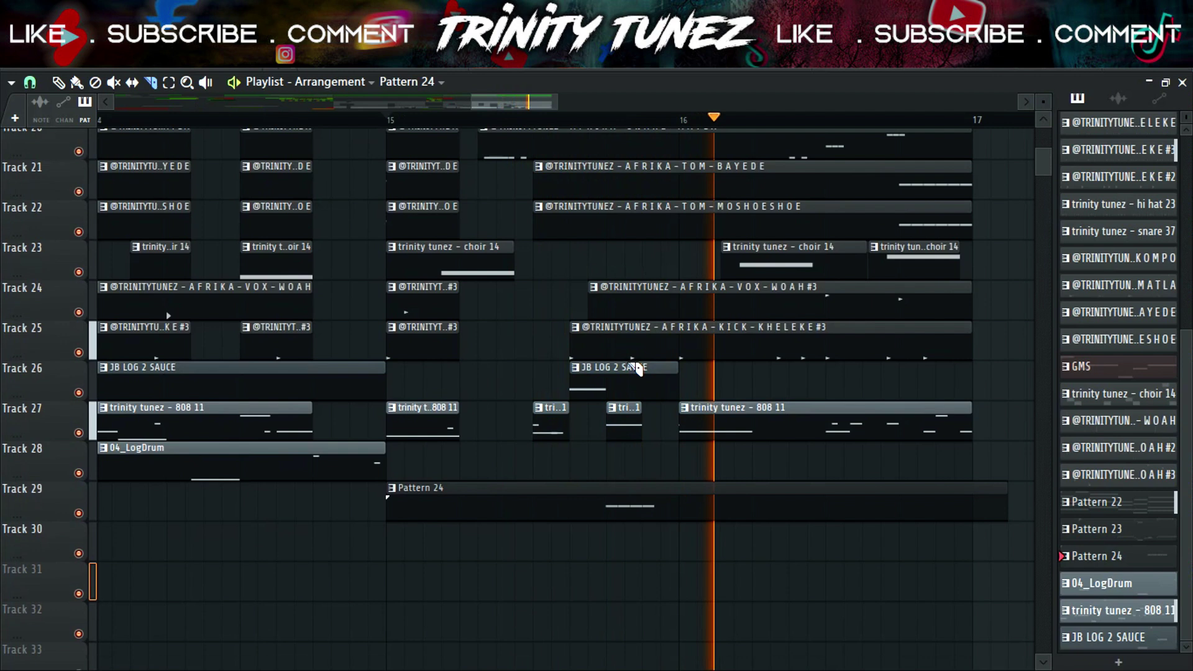
pyautogui.click(624, 329)
pyautogui.press('space')
pyautogui.moveTo(679, 320); pyautogui.dragTo(686, 326)
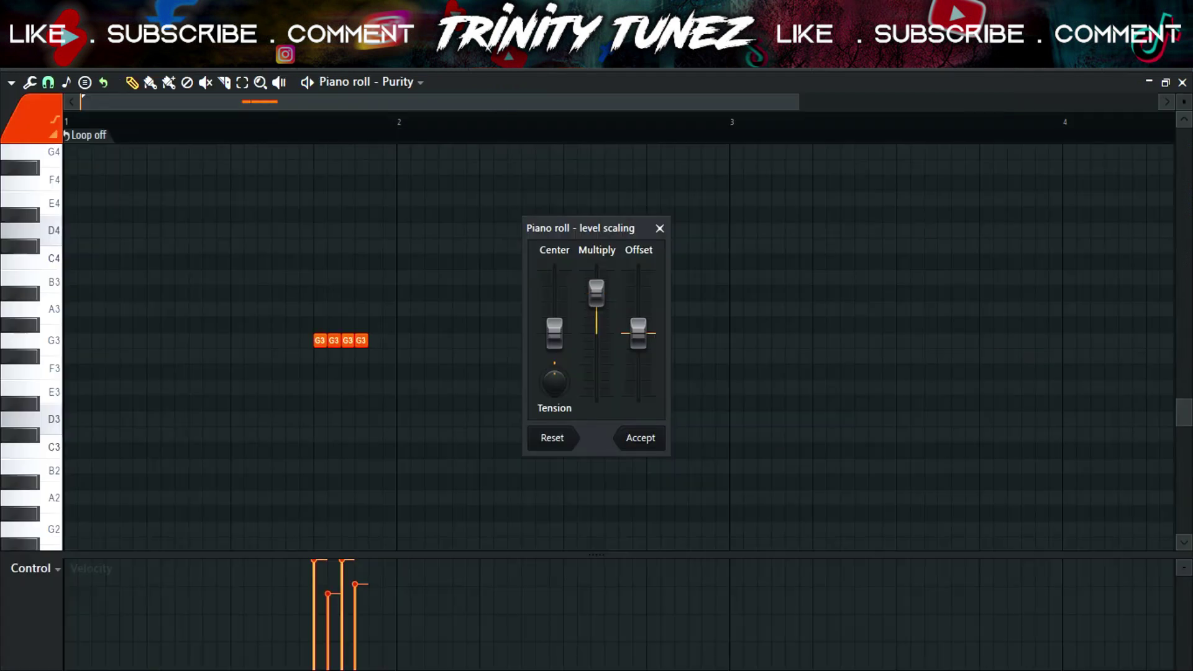
# - Raise the velocities of the four G3 notes with a higher level scaling multiplier and accept it
pyautogui.press('space')
pyautogui.click(642, 438)
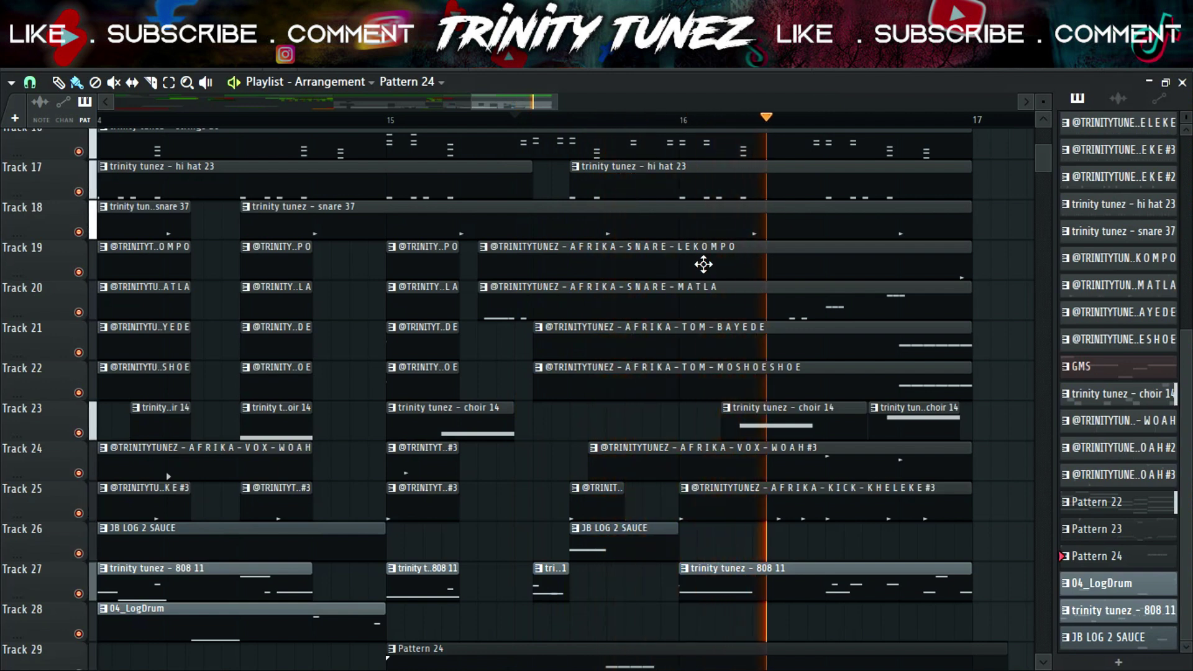
# - Lower the mixer level of Insert 1 to -7.3 and return to the playlist, closing the mixer, piano roll and channel rack
pyautogui.scroll(-3, 647, 479)
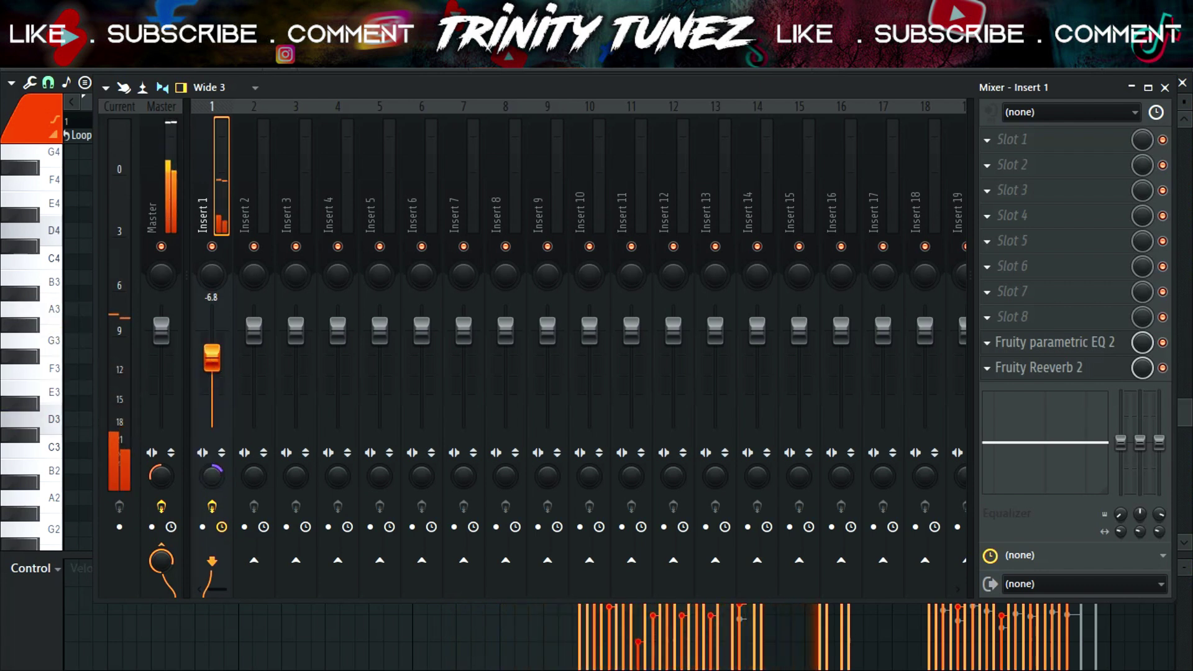
pyautogui.scroll(-2, 228, 368)
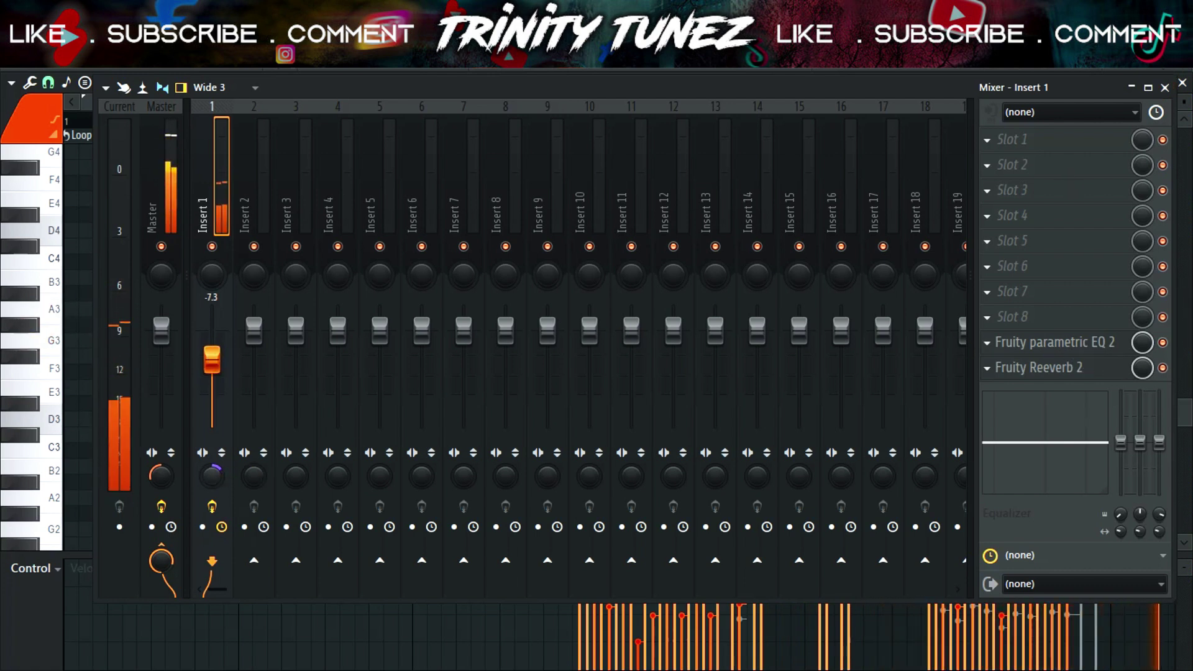
pyautogui.click(1166, 88)
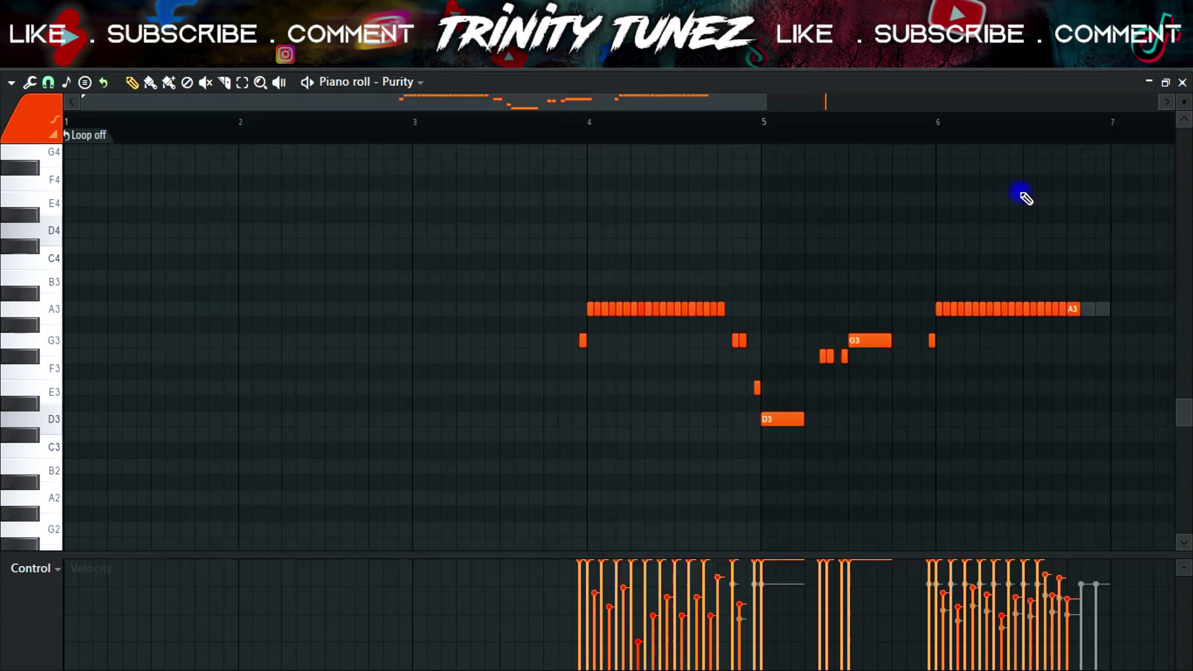
pyautogui.click(1181, 82)
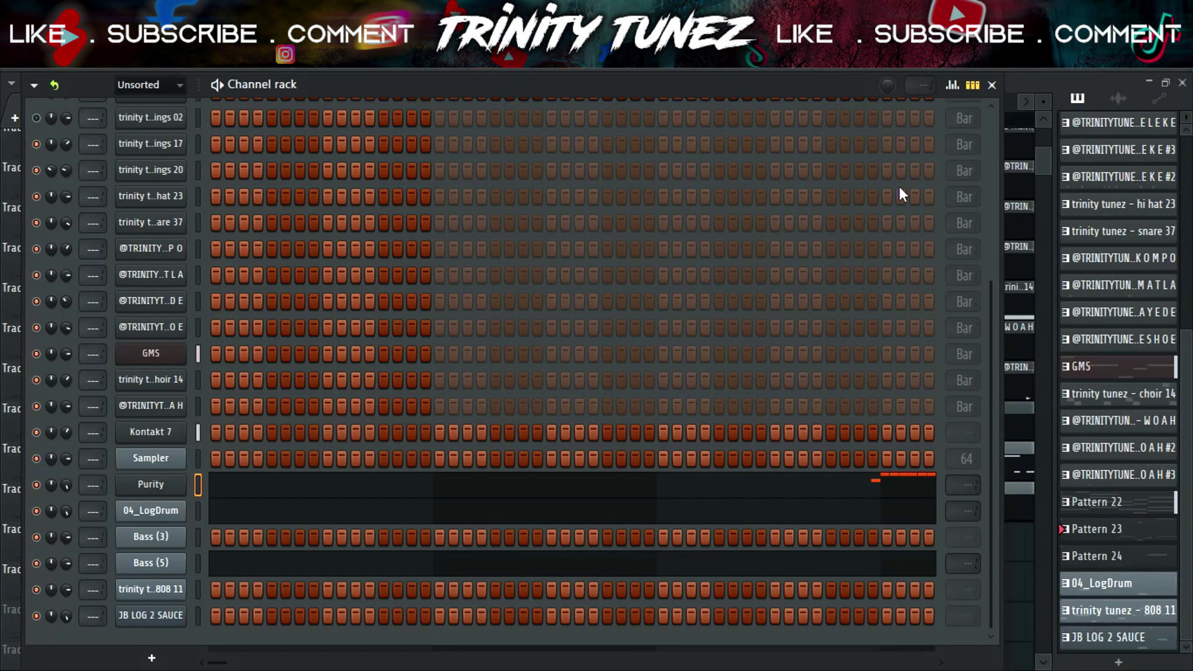
pyautogui.click(993, 85)
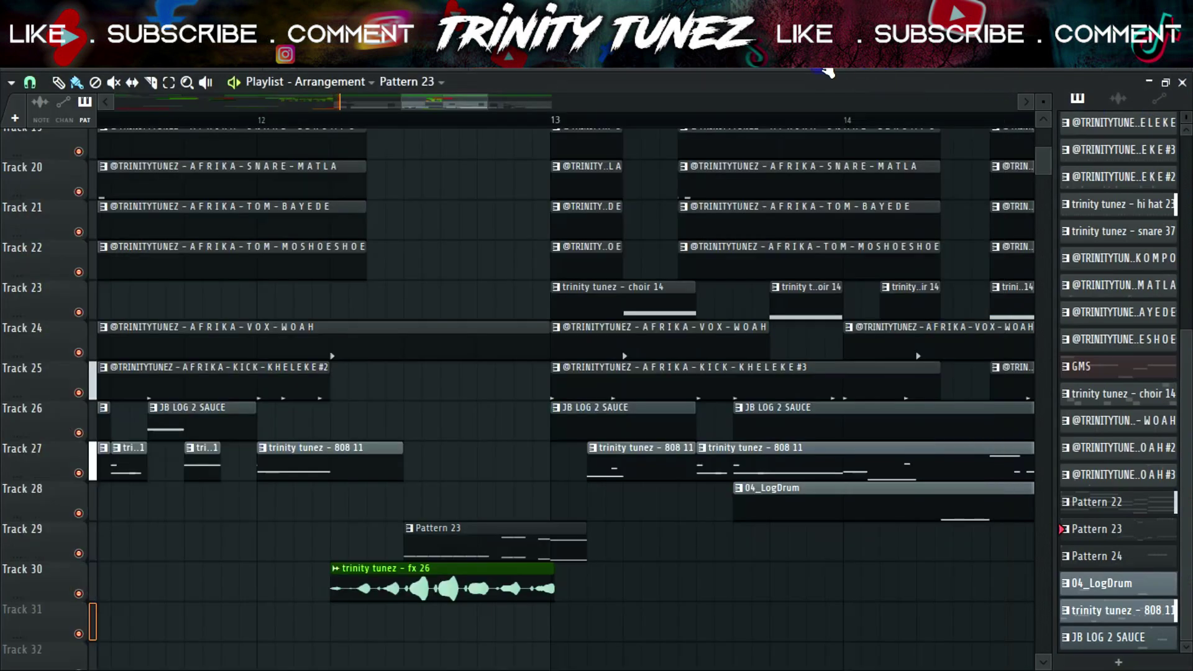
pyautogui.press('F5')
pyautogui.press('F5')
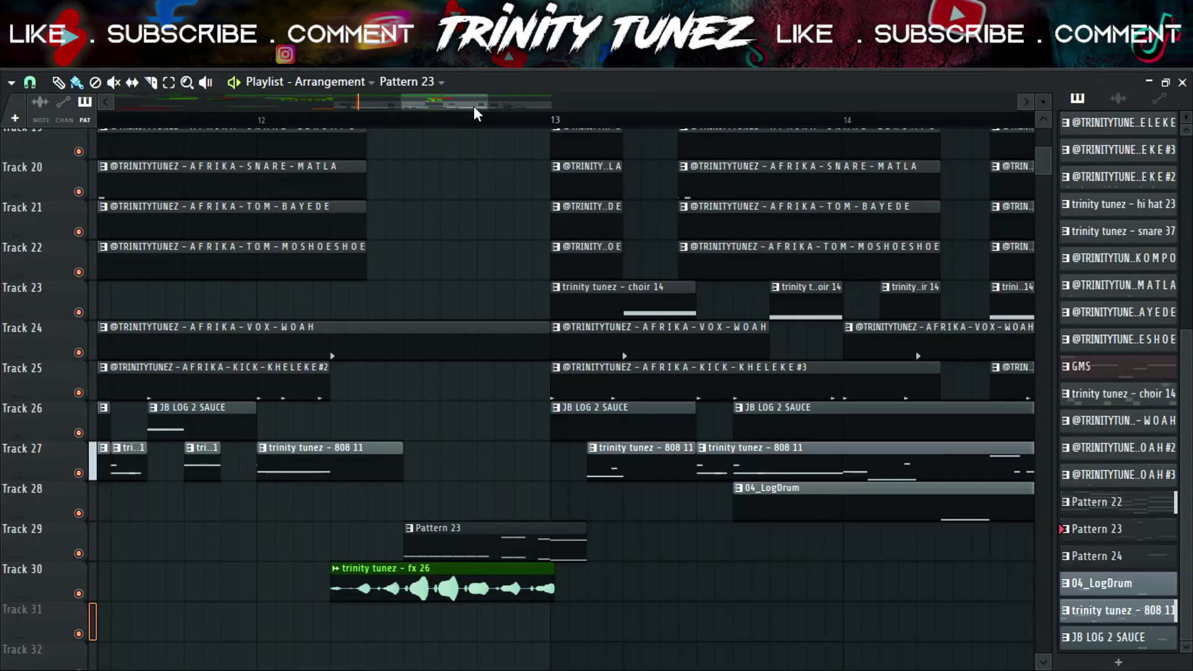